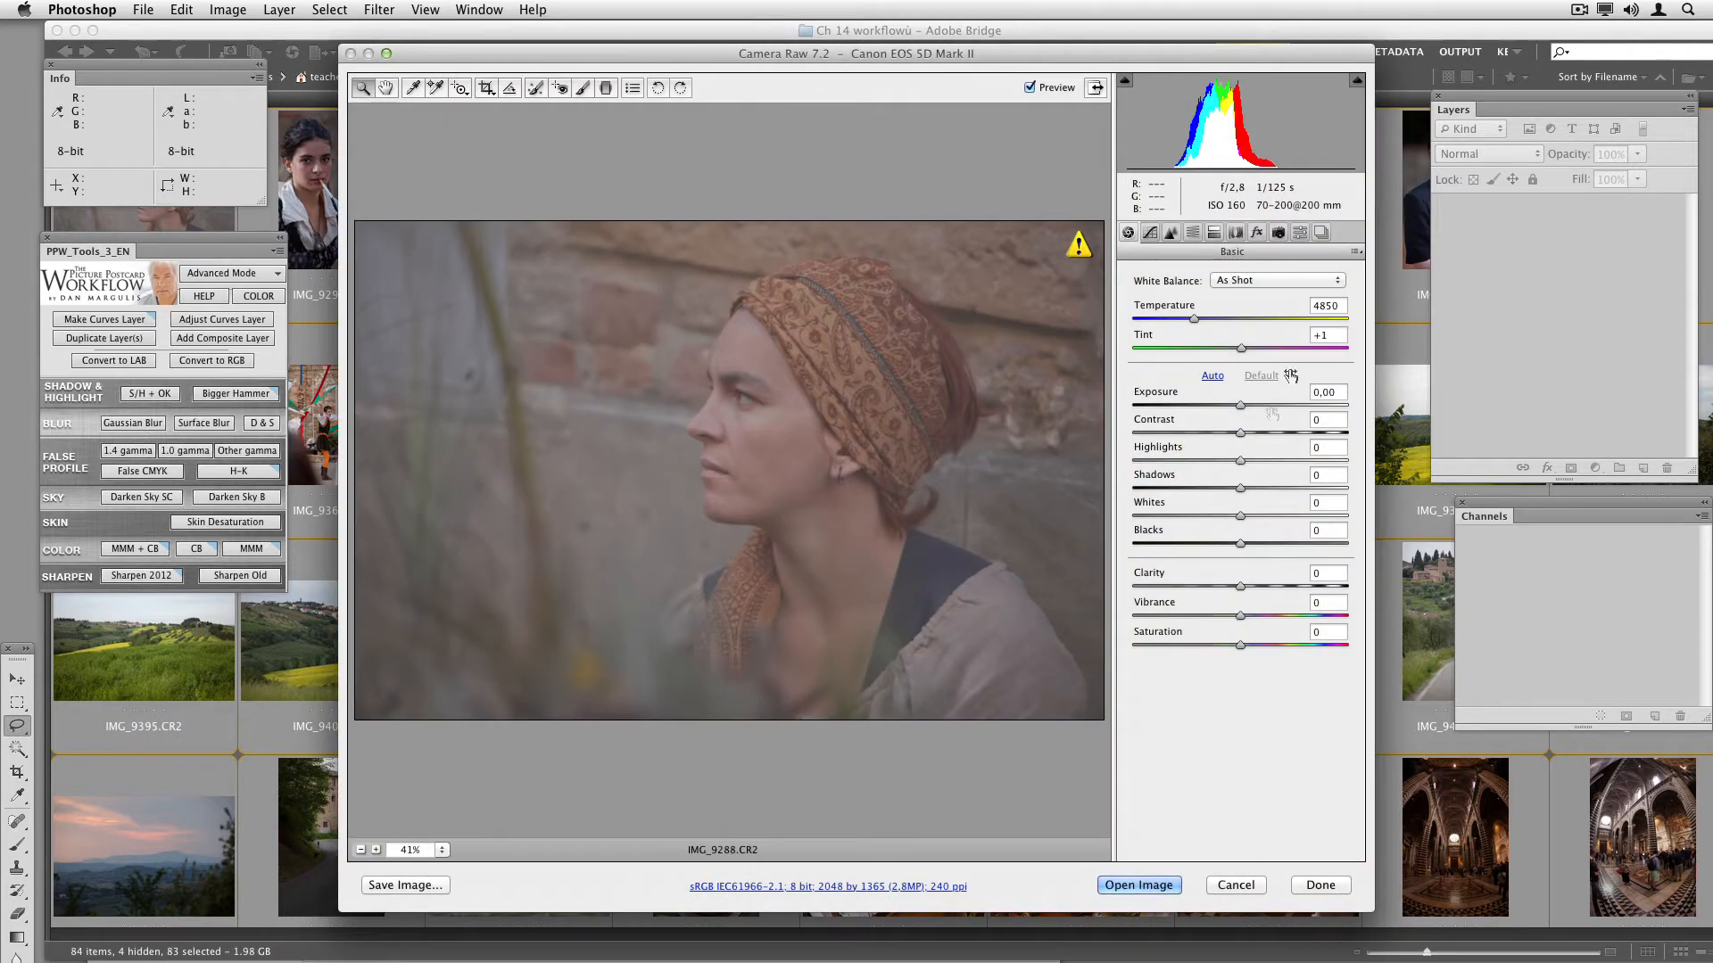
Step: Apply the "Adobe defaults no sharpen no NR" preset to IMG_9288.CR2
click(1356, 253)
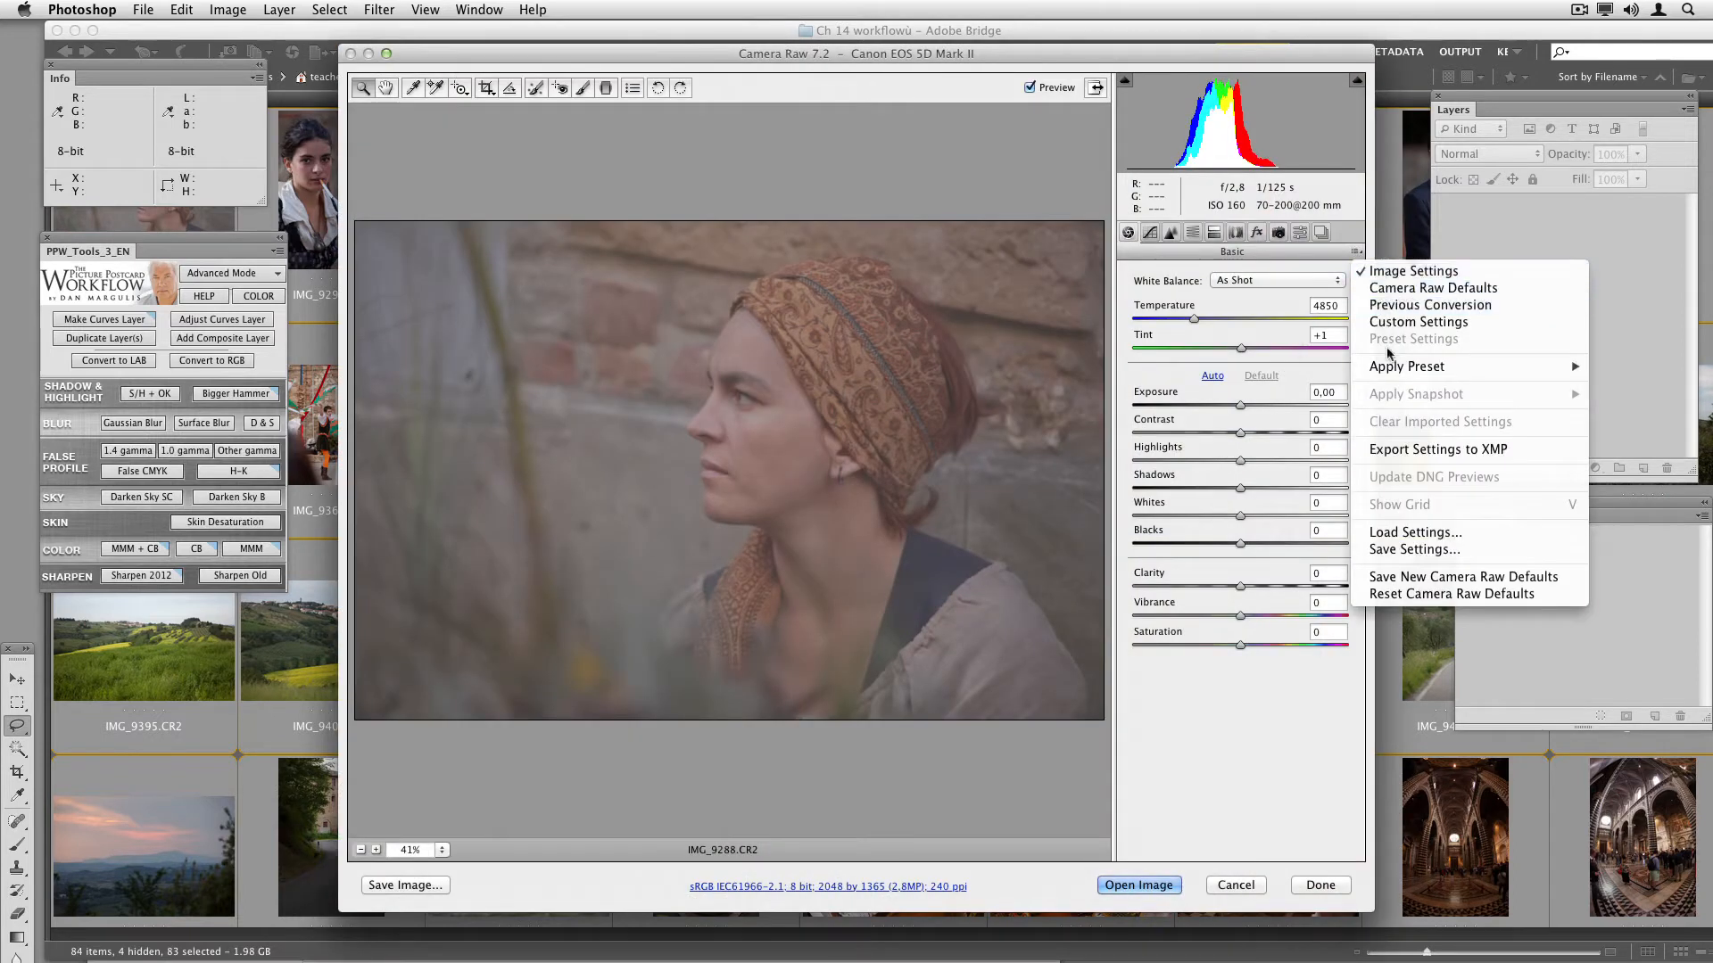
mouse_move(1393, 371)
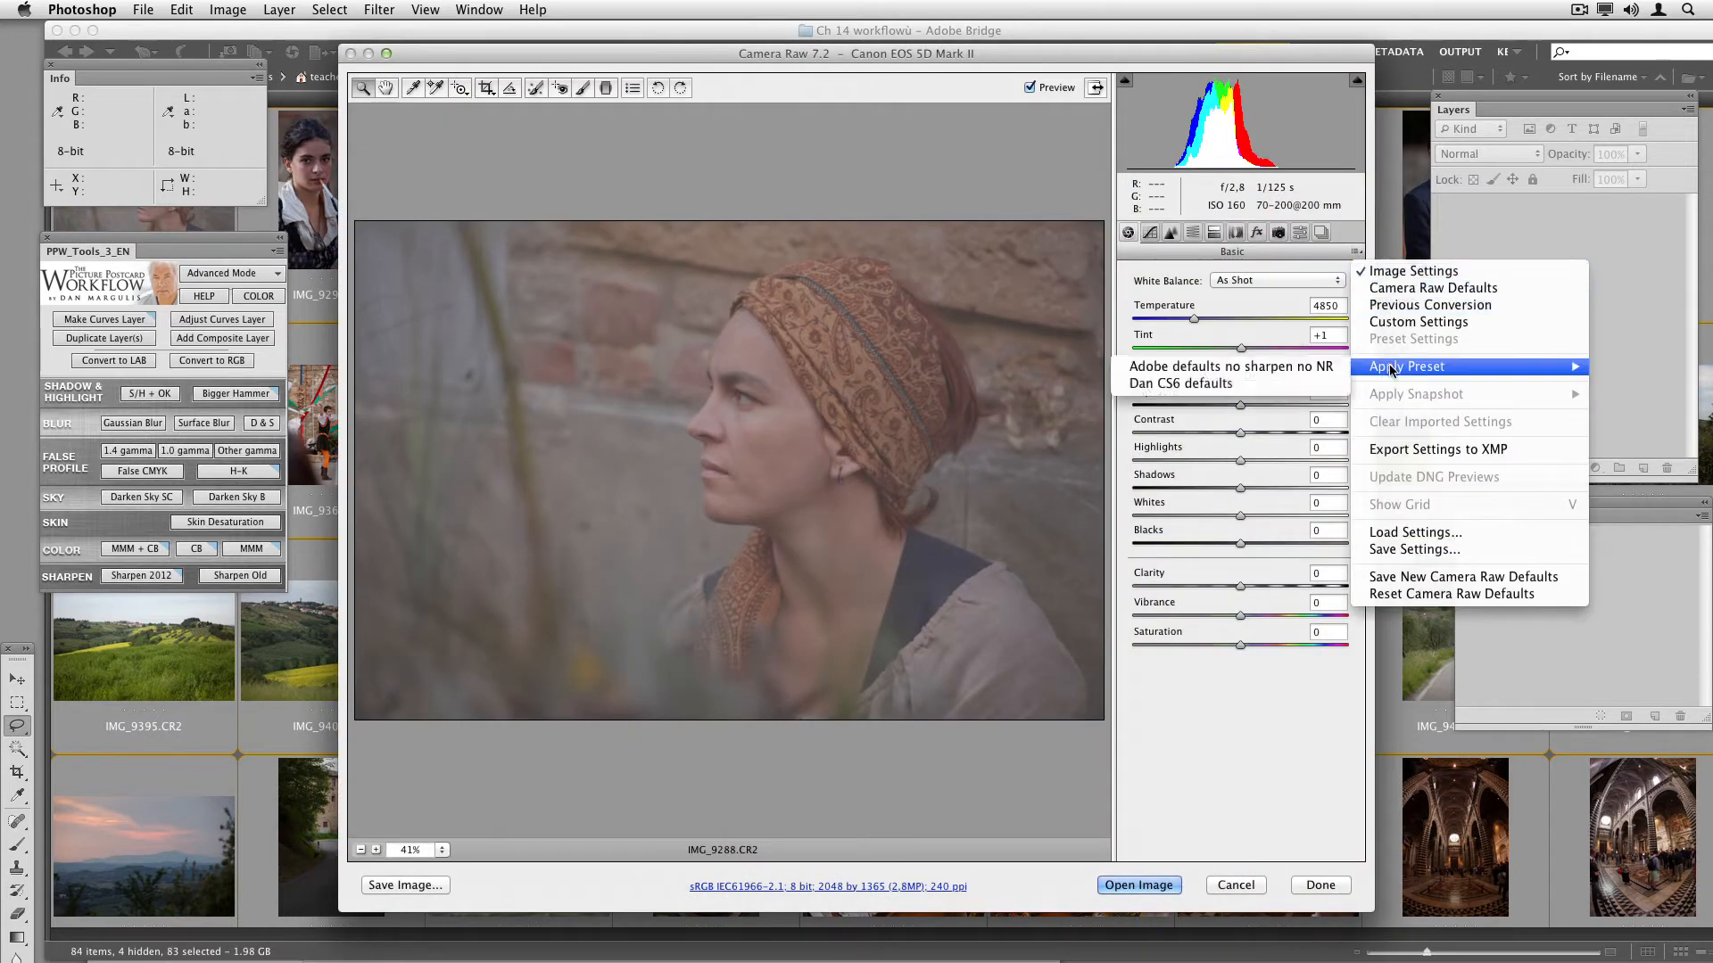
click(1301, 367)
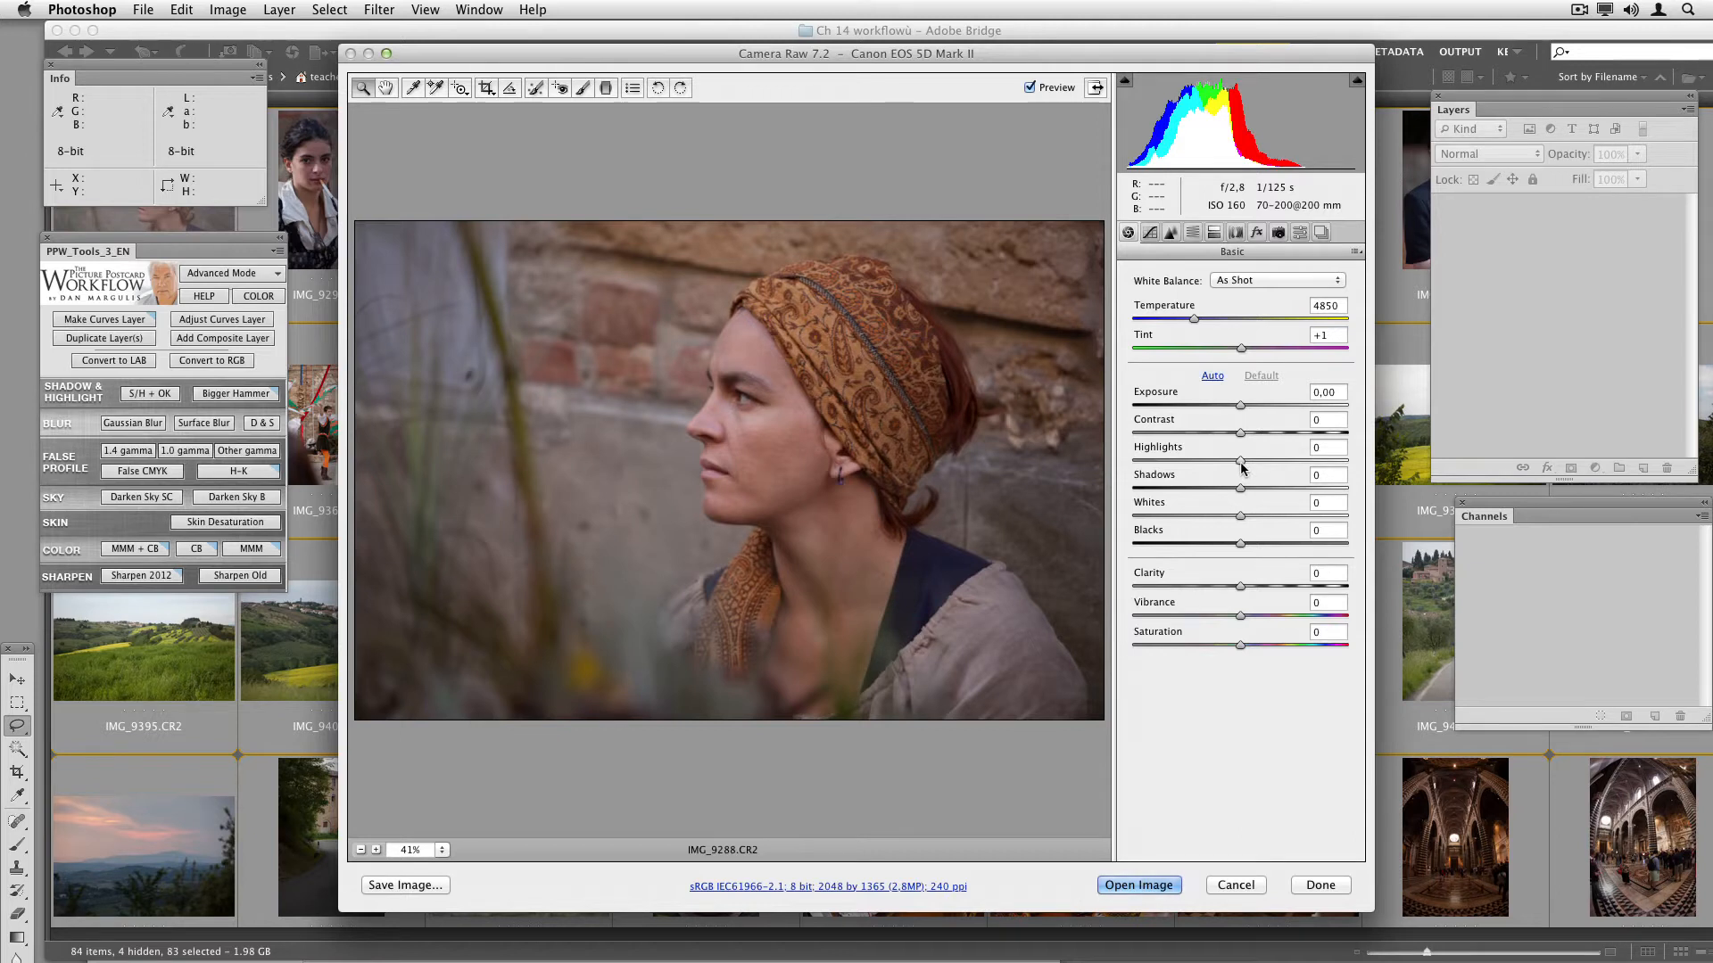
Step: Lower Highlights to -50 for IMG_9288.CR2 and open the image from Camera Raw
drag(1240, 463, 1200, 460)
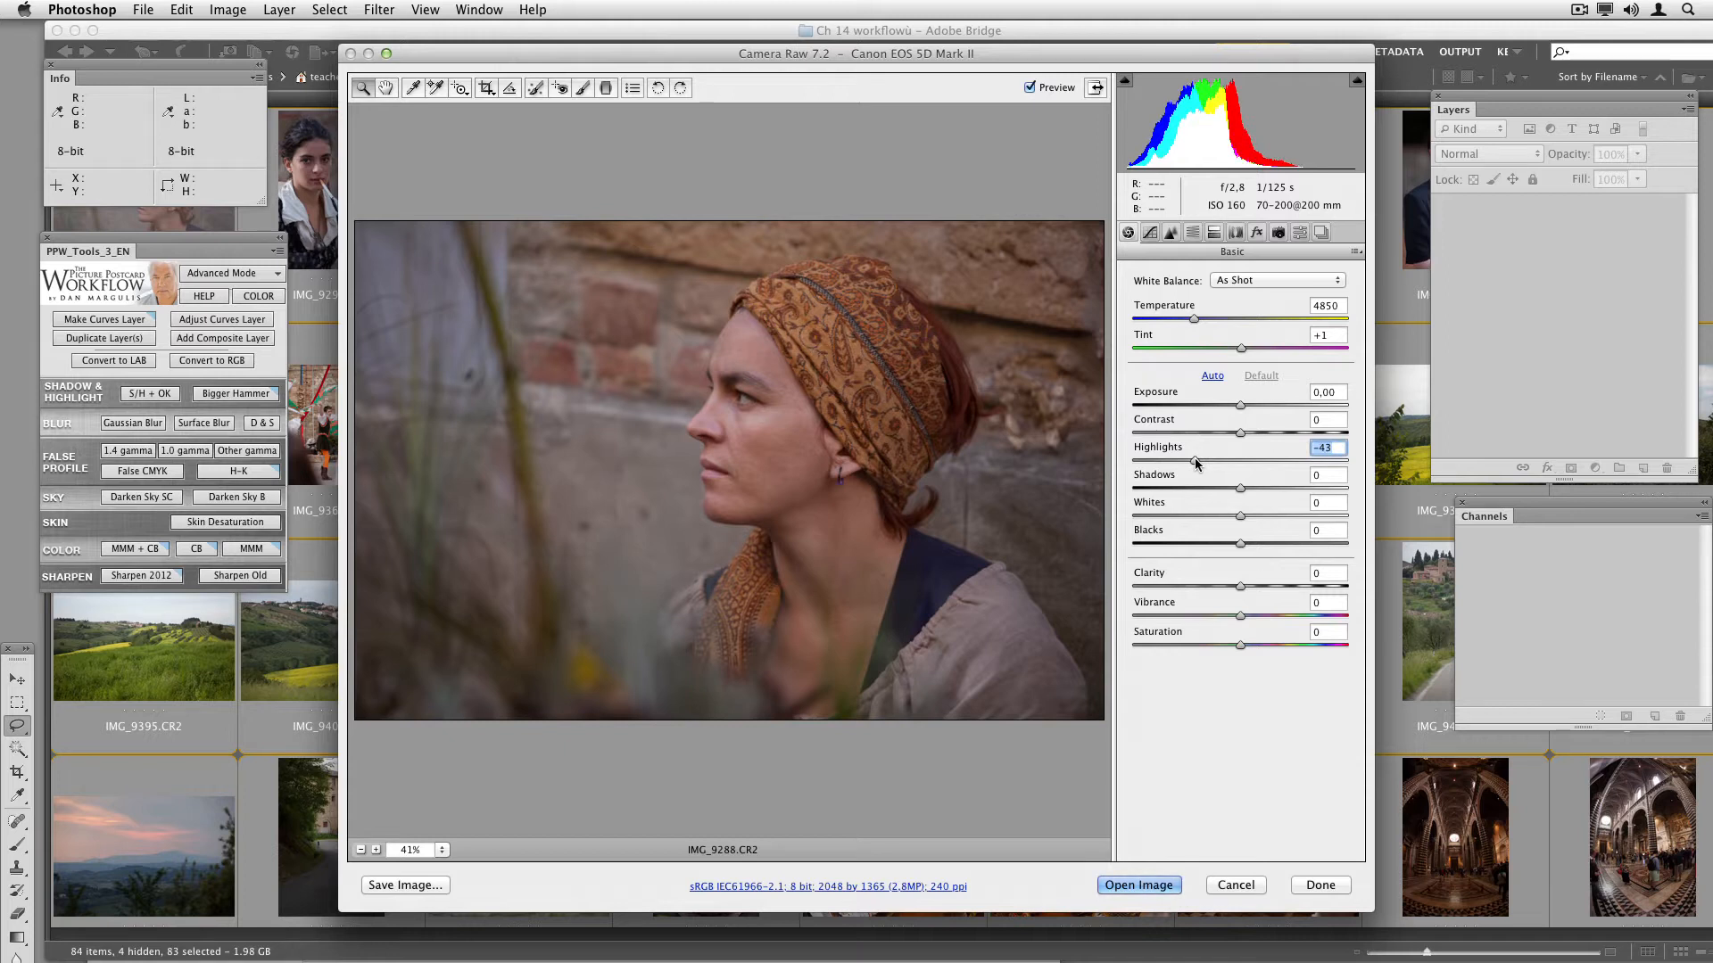
drag(1189, 458, 1186, 458)
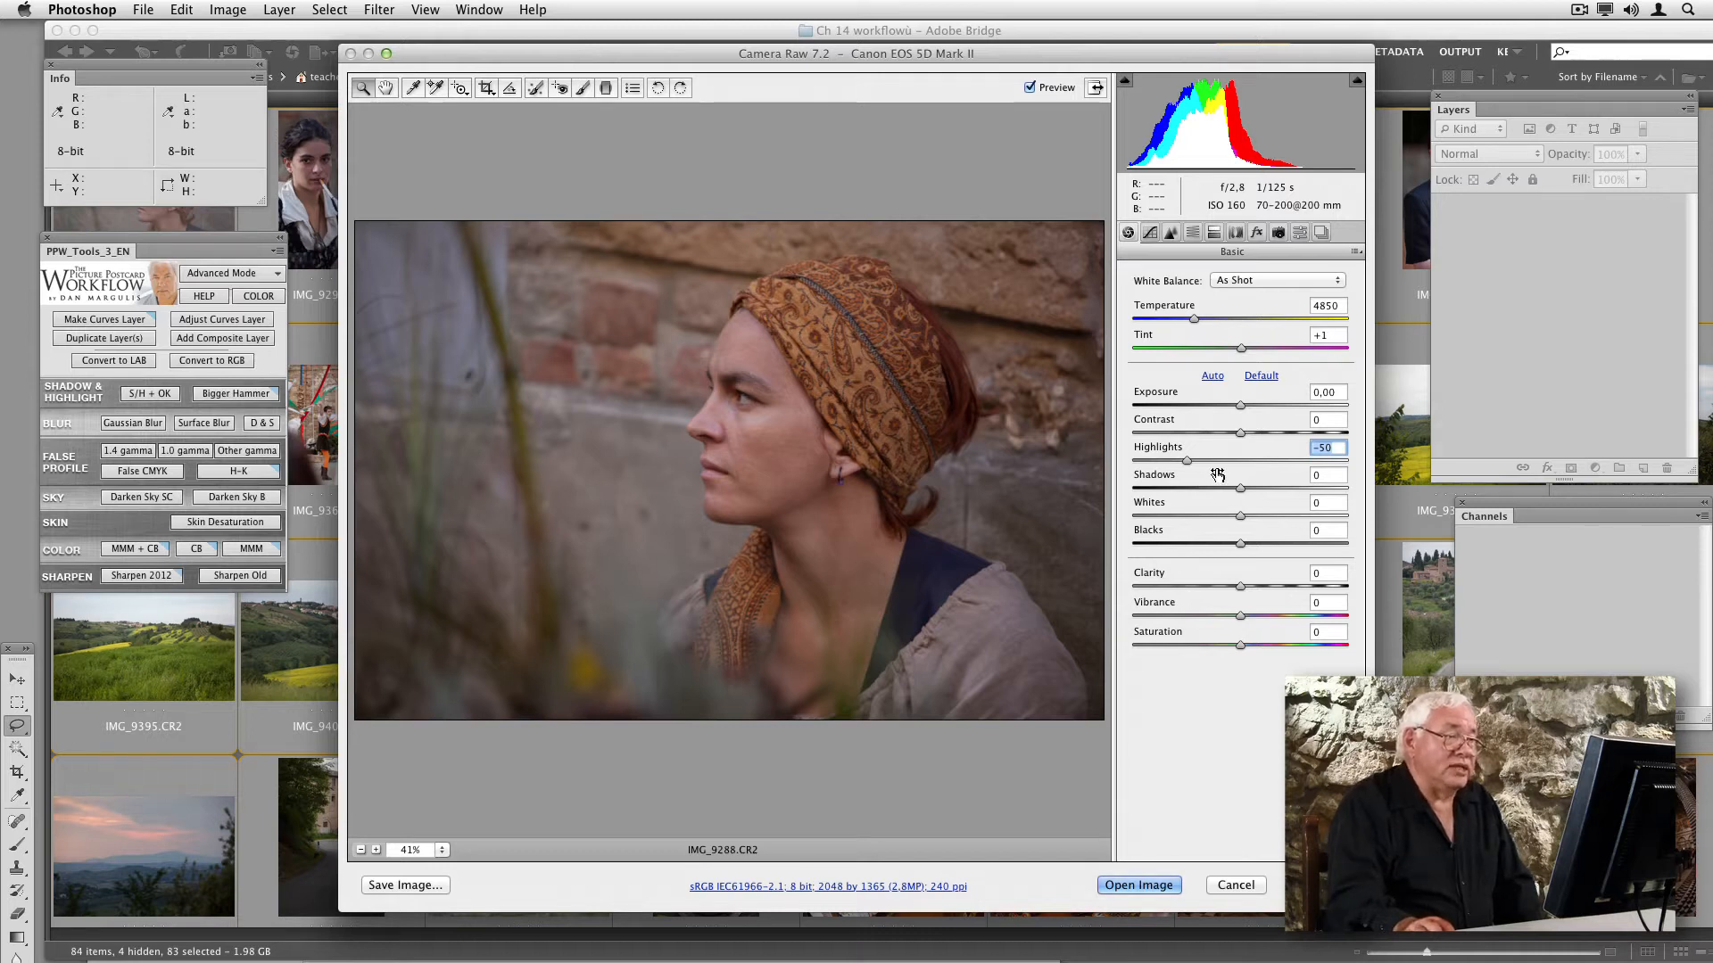
click(1139, 885)
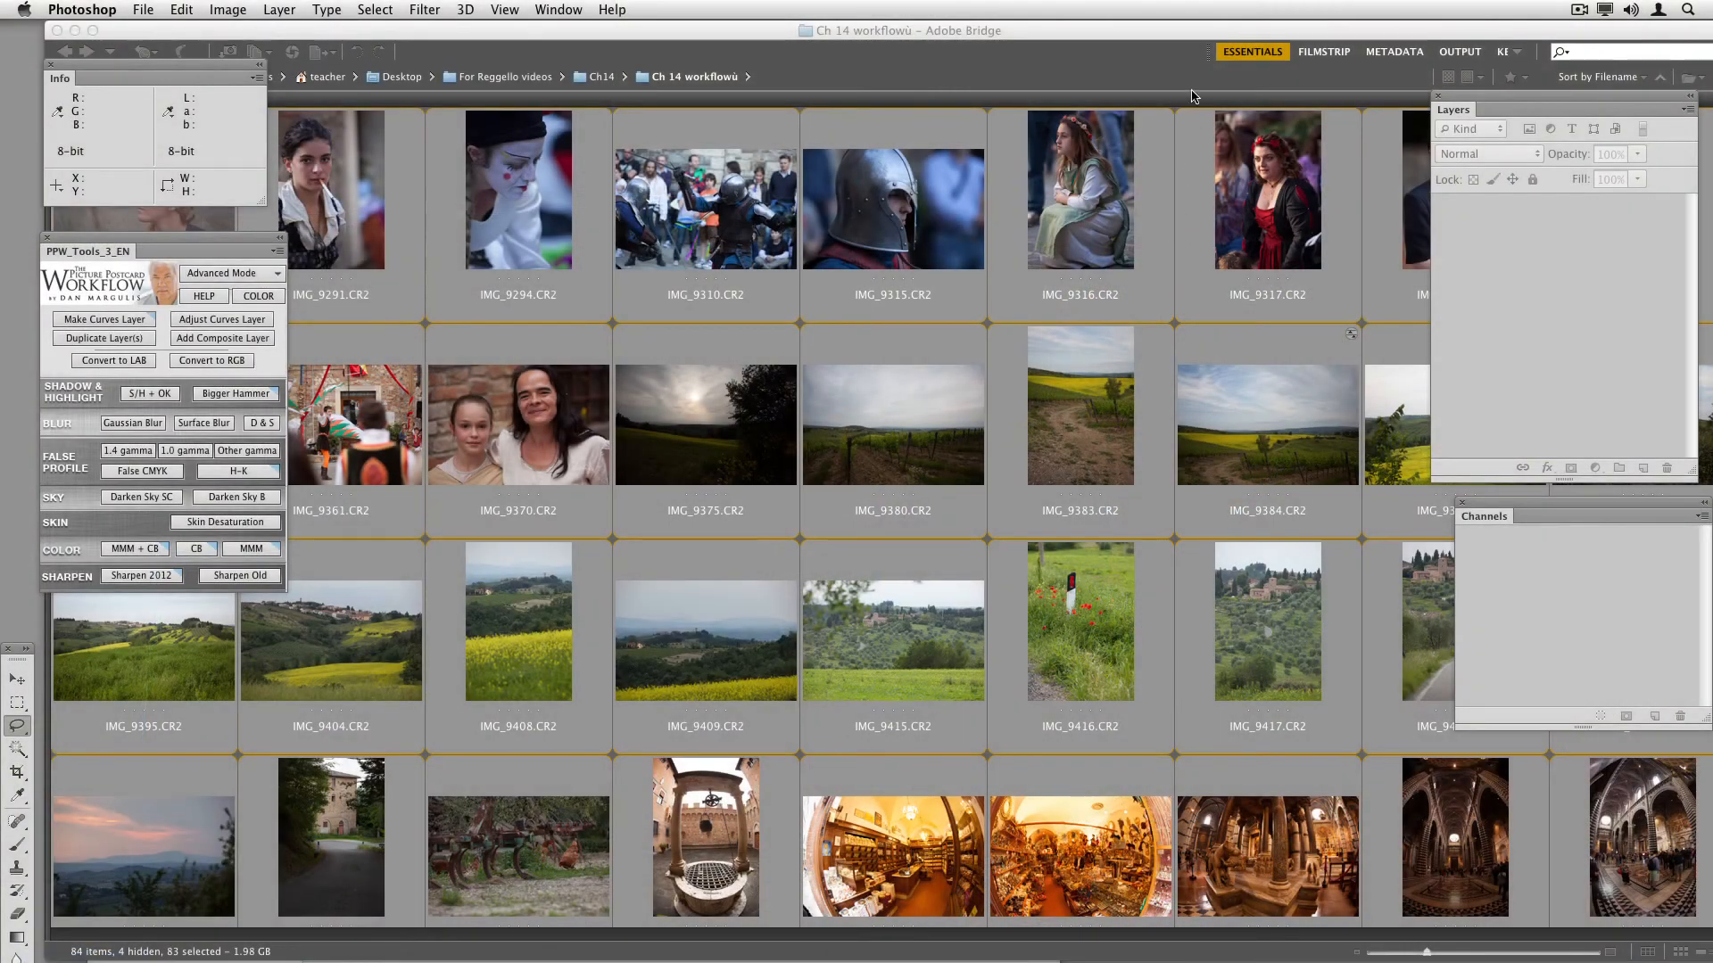
Step: Switch to Adobe Bridge and open the JPEG folder at the end of the Ch 14 workflow folder
click(1190, 97)
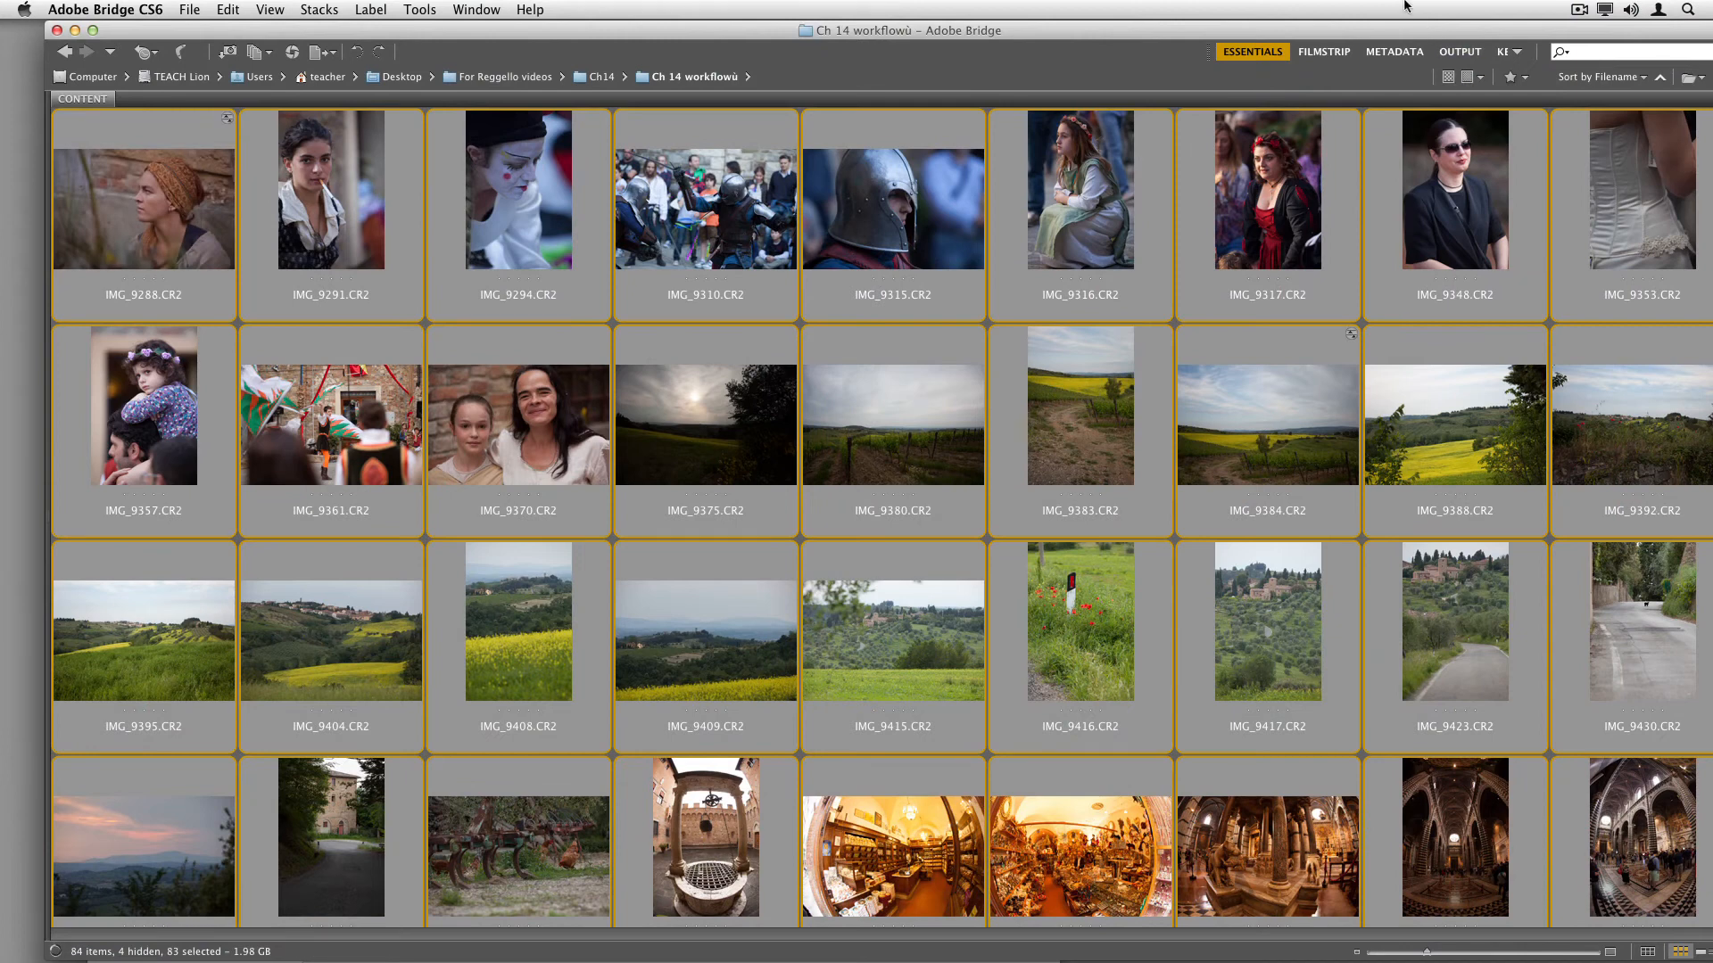
drag(1424, 25, 1384, 25)
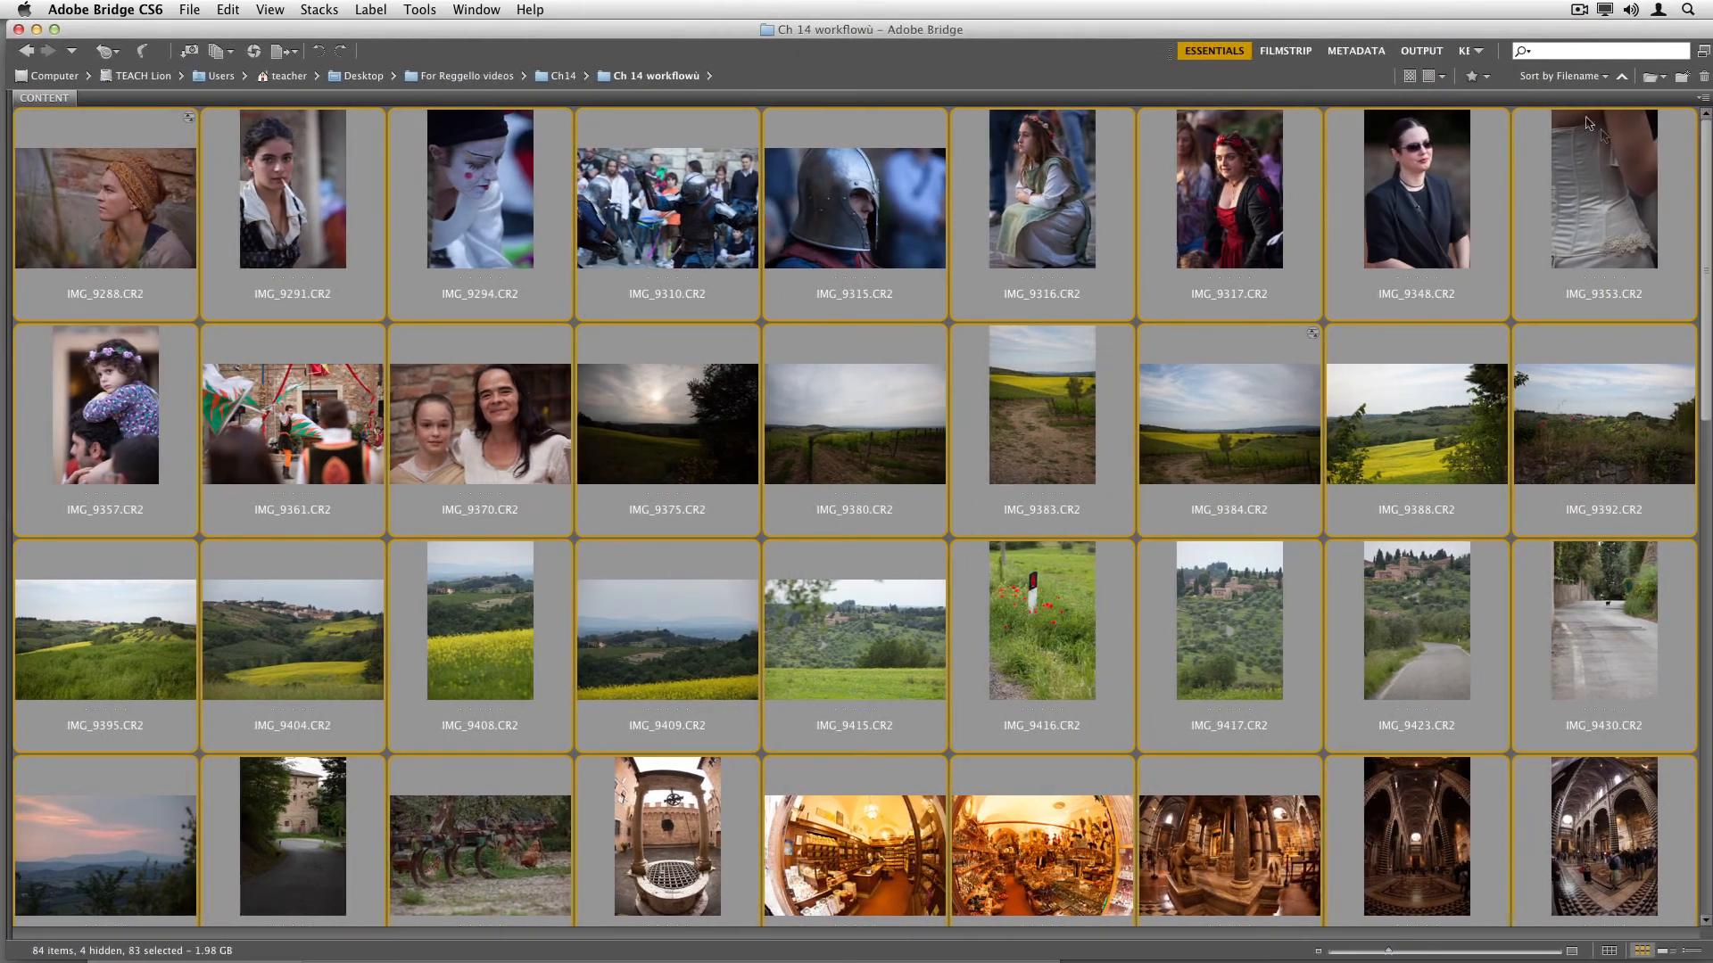
drag(1707, 256, 1709, 766)
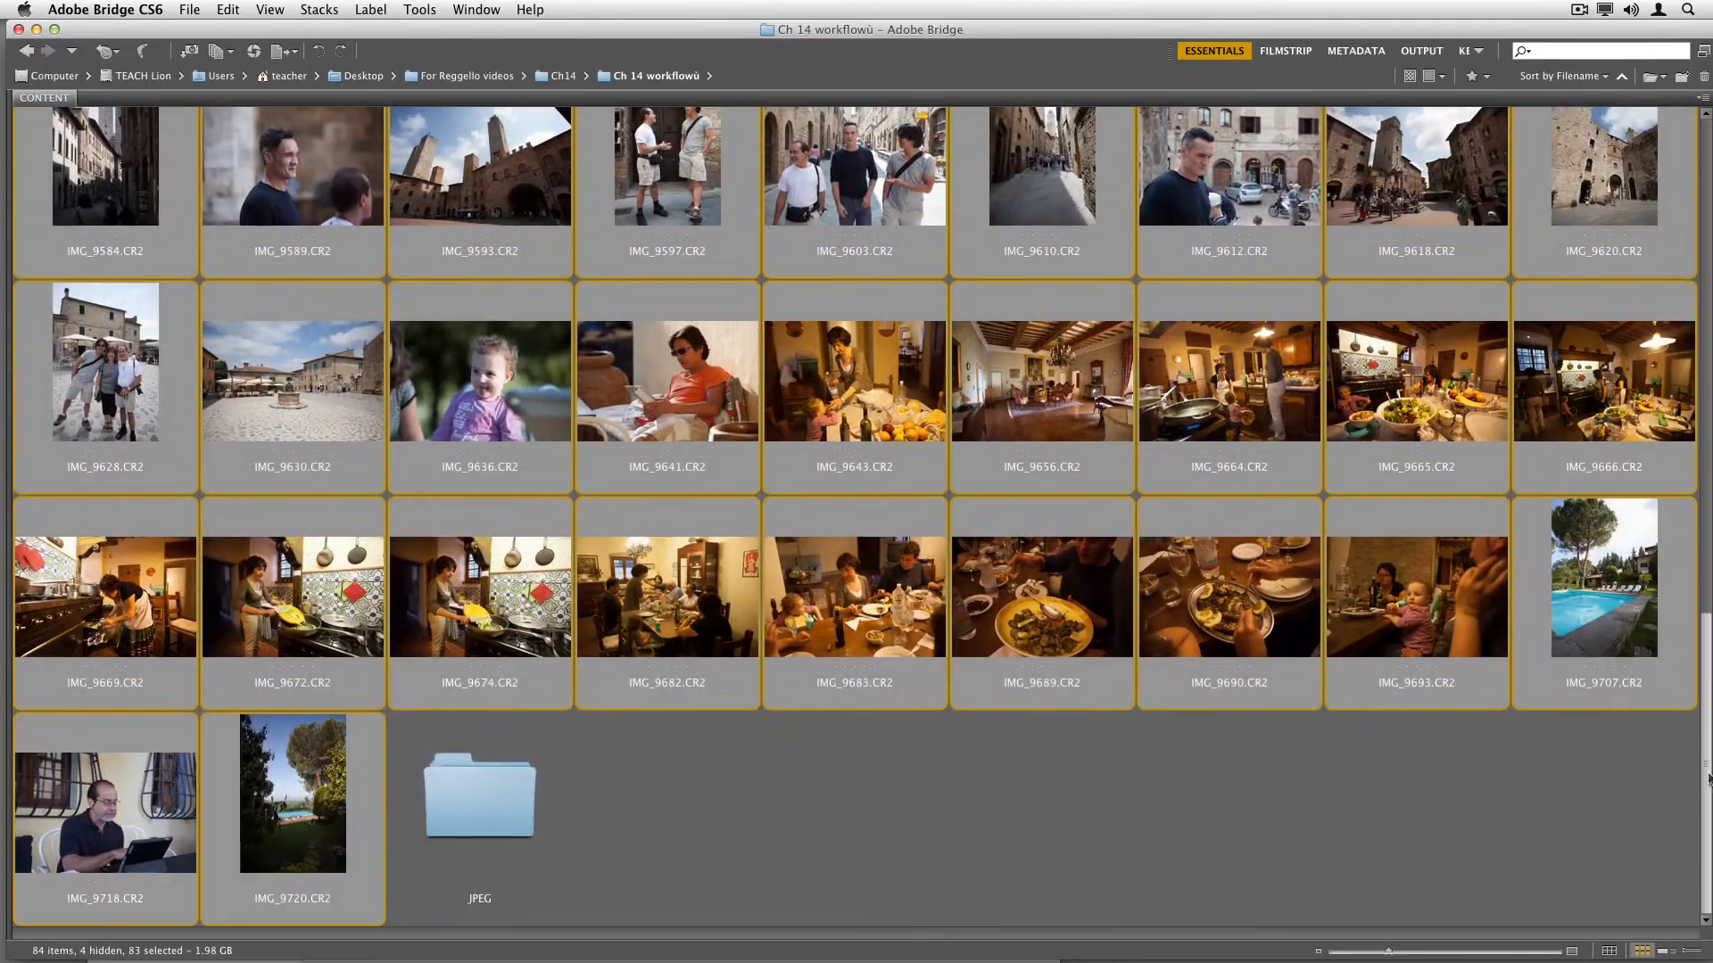
double_click(452, 799)
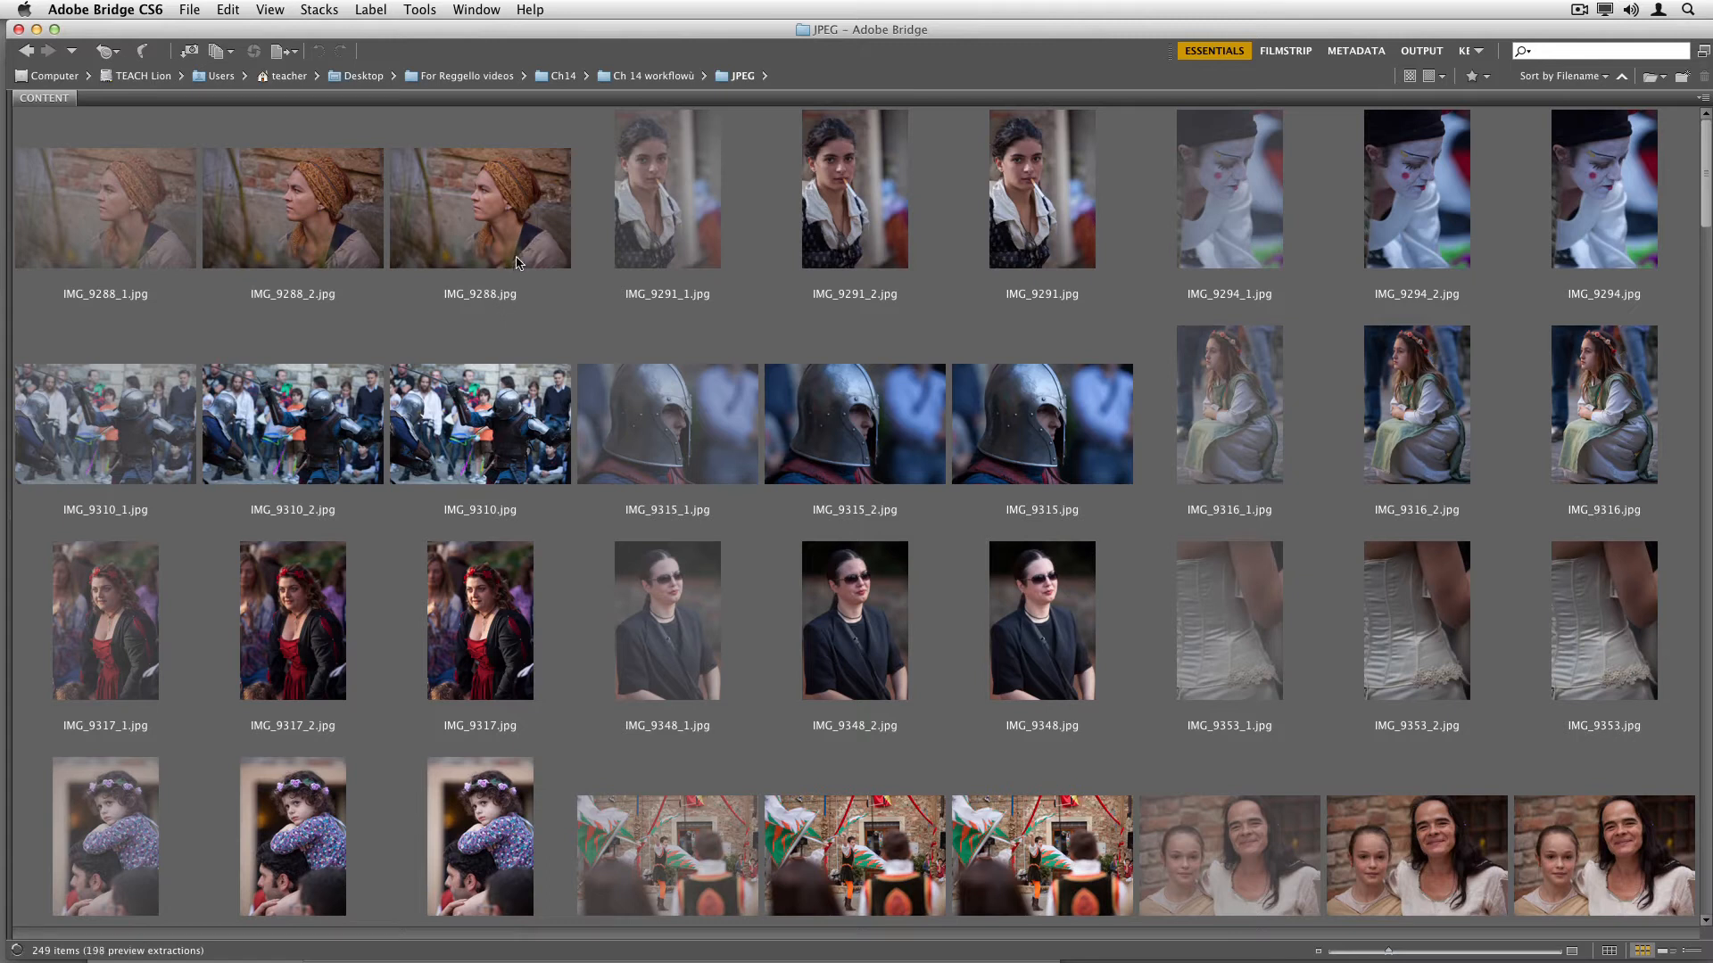
Step: Open IMG_9291_1.jpg, IMG_9291_2.jpg and IMG_9291.jpg together in Photoshop
click(481, 257)
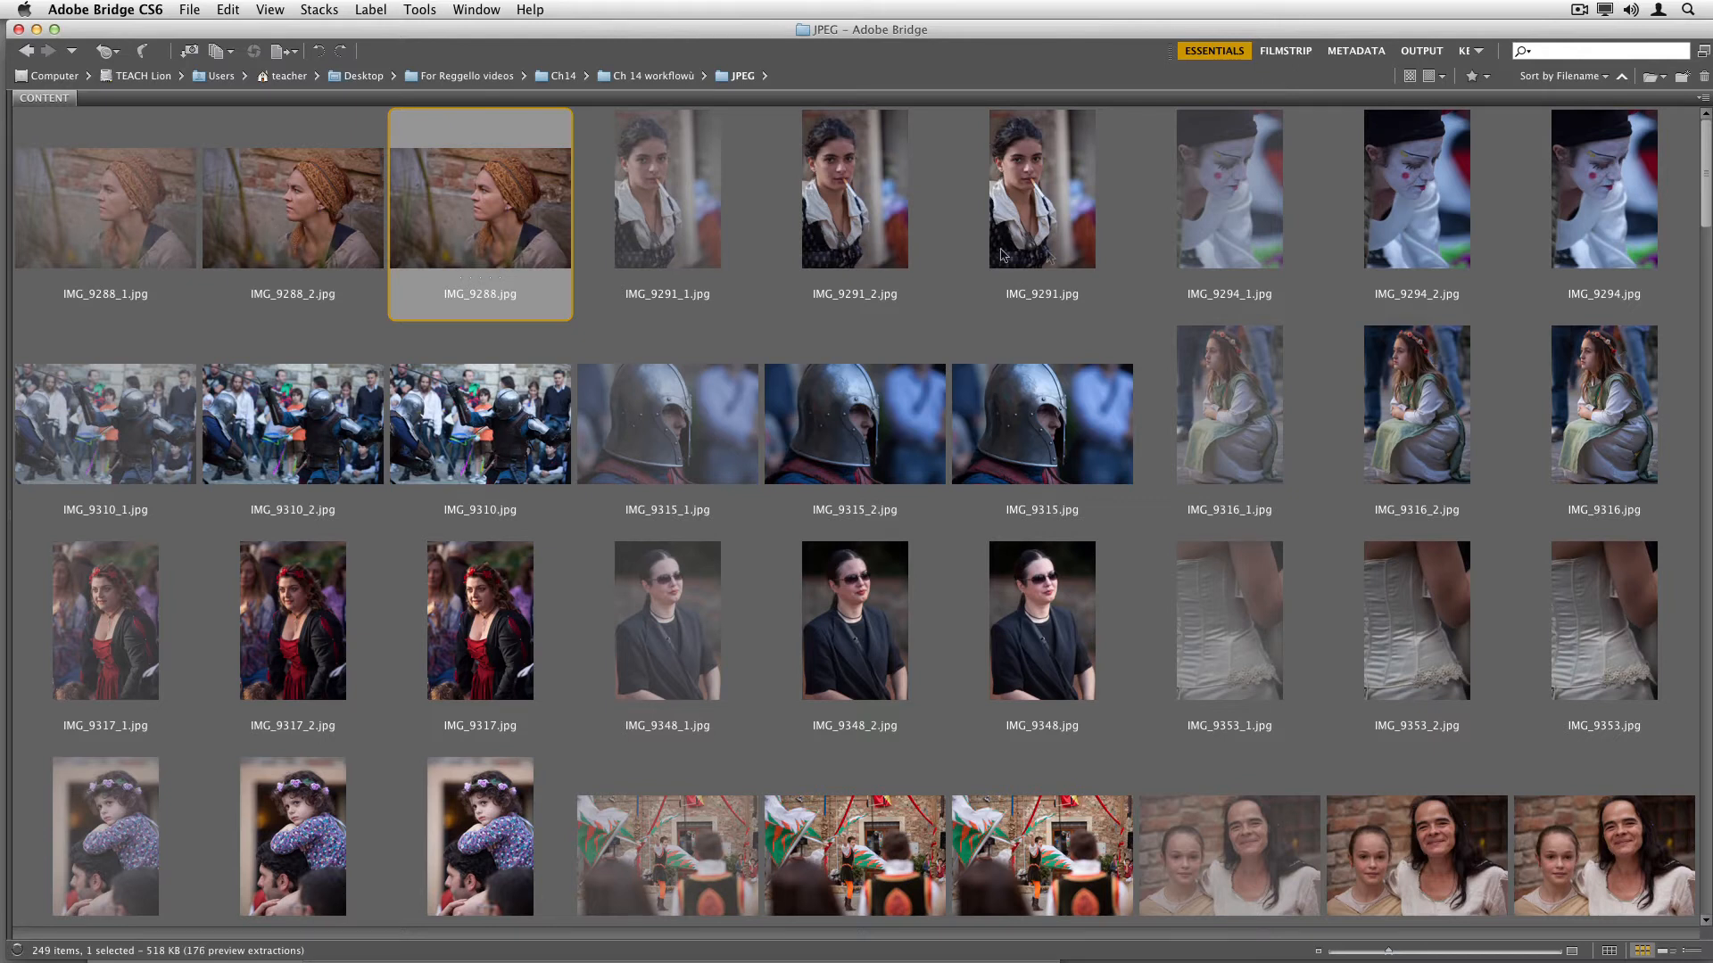
click(1062, 257)
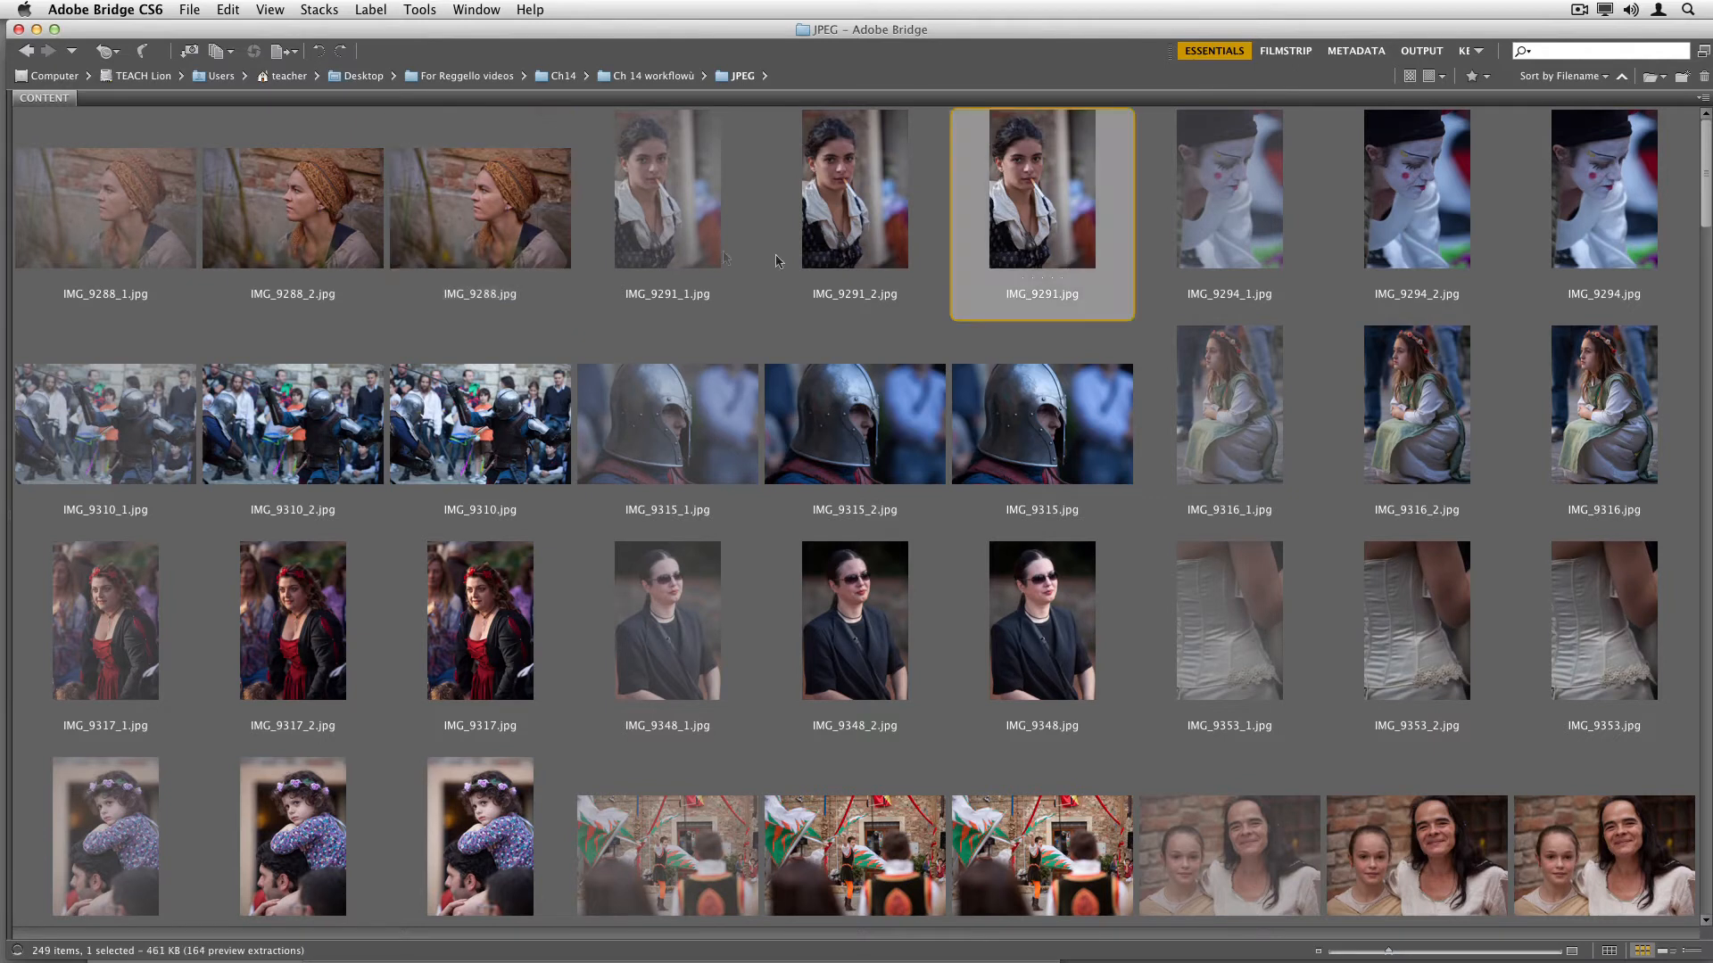
shift+click(683, 253)
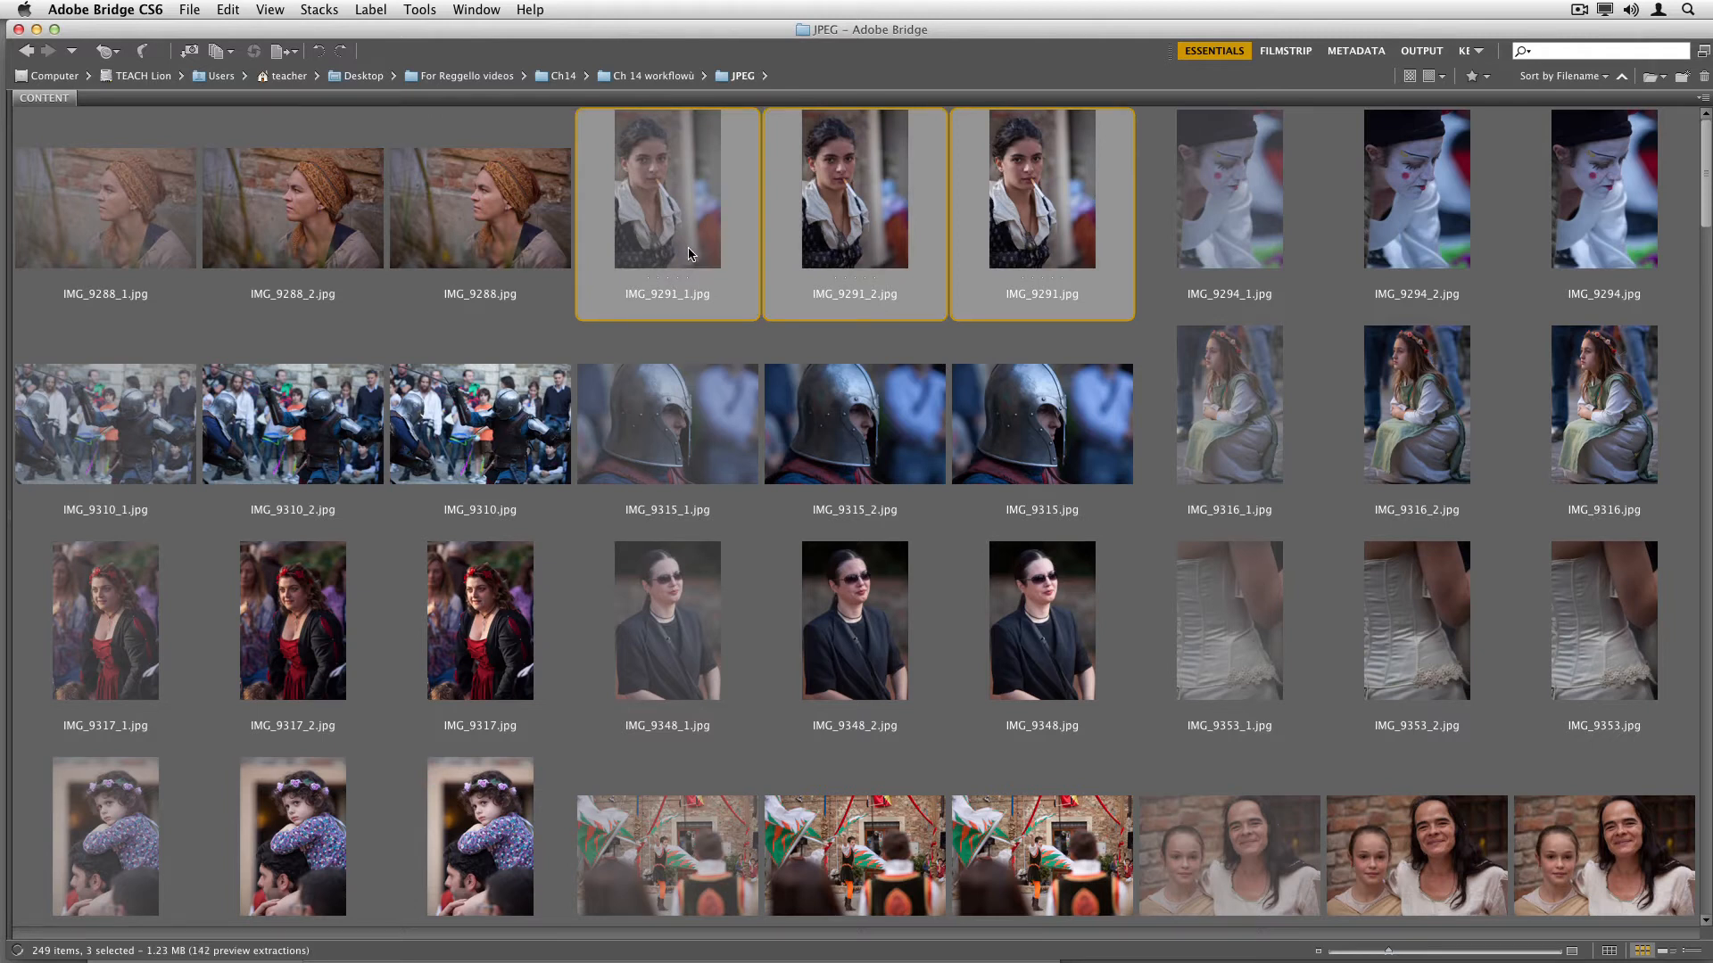
double_click(688, 254)
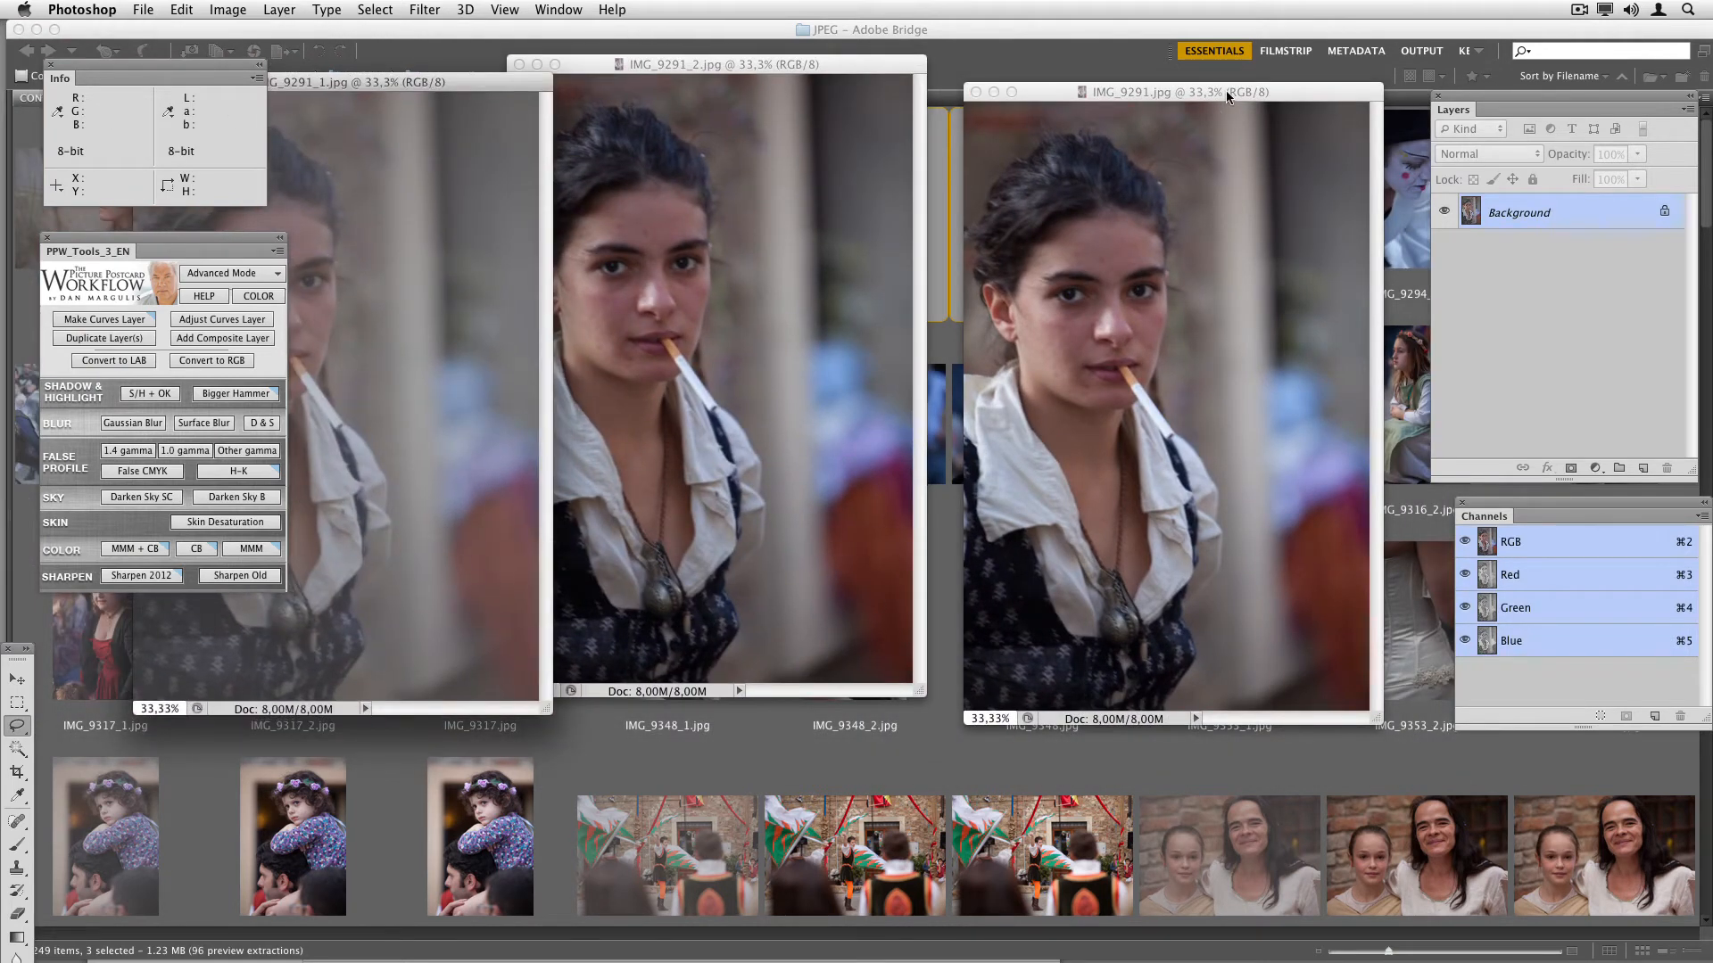
Step: Rearrange the three IMG_9291 windows for comparison, finishing with IMG_9291_2.jpg in front
click(1225, 89)
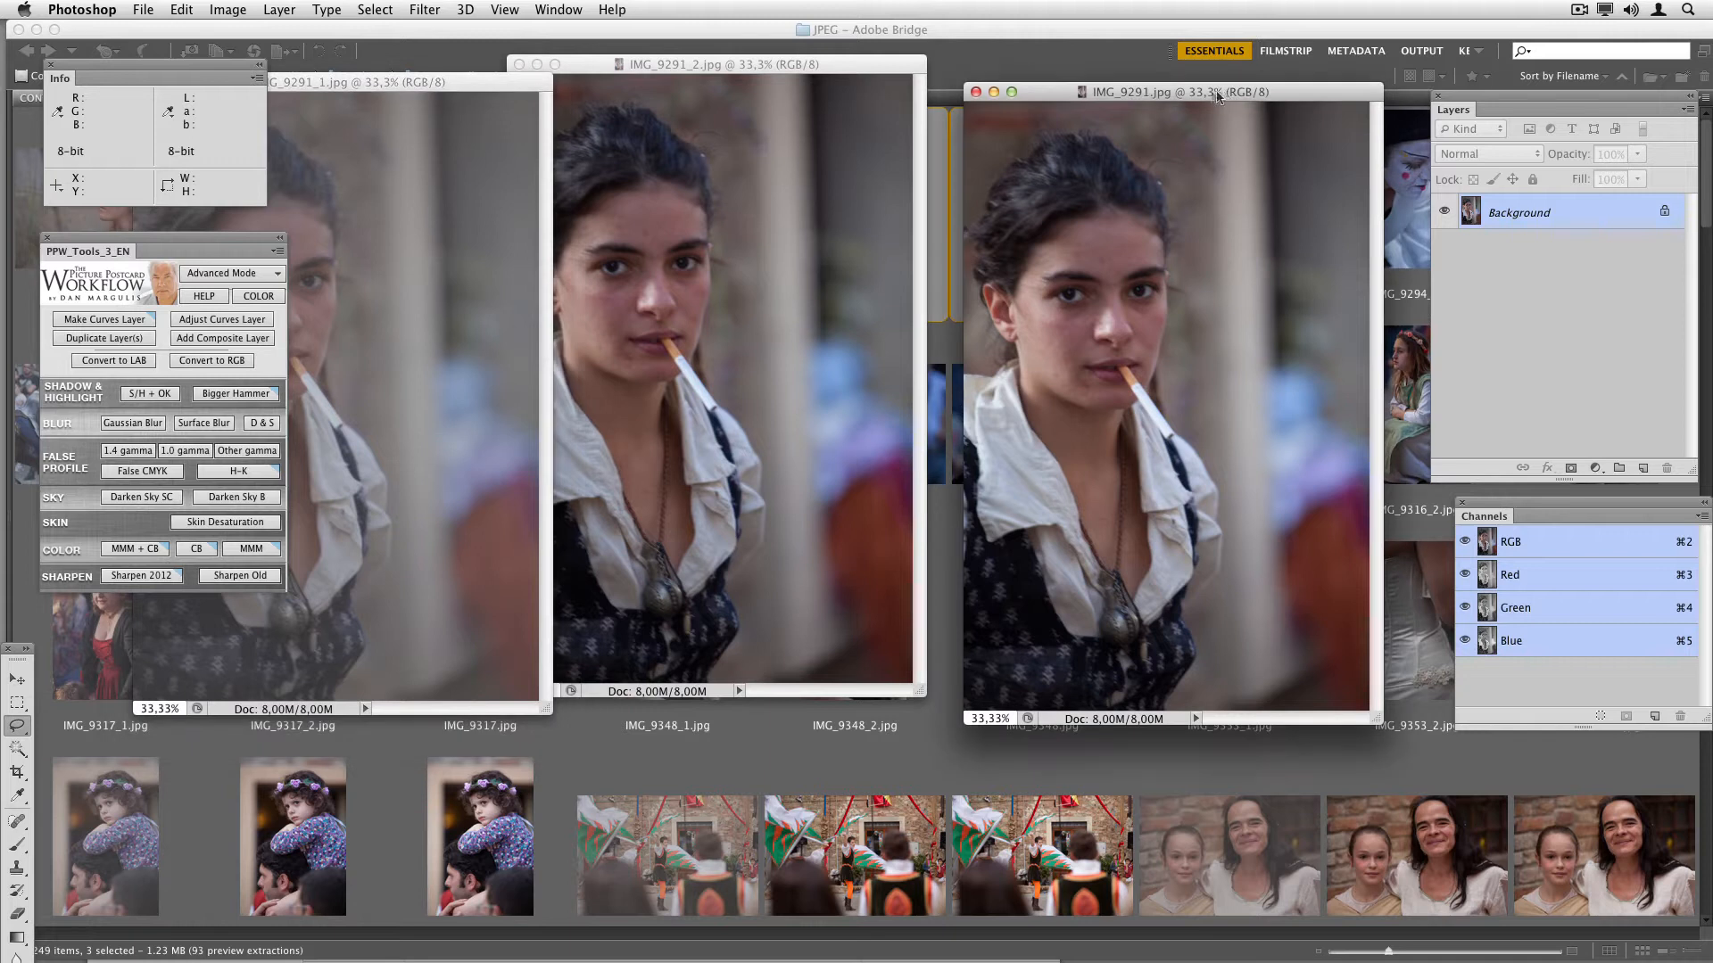
click(873, 65)
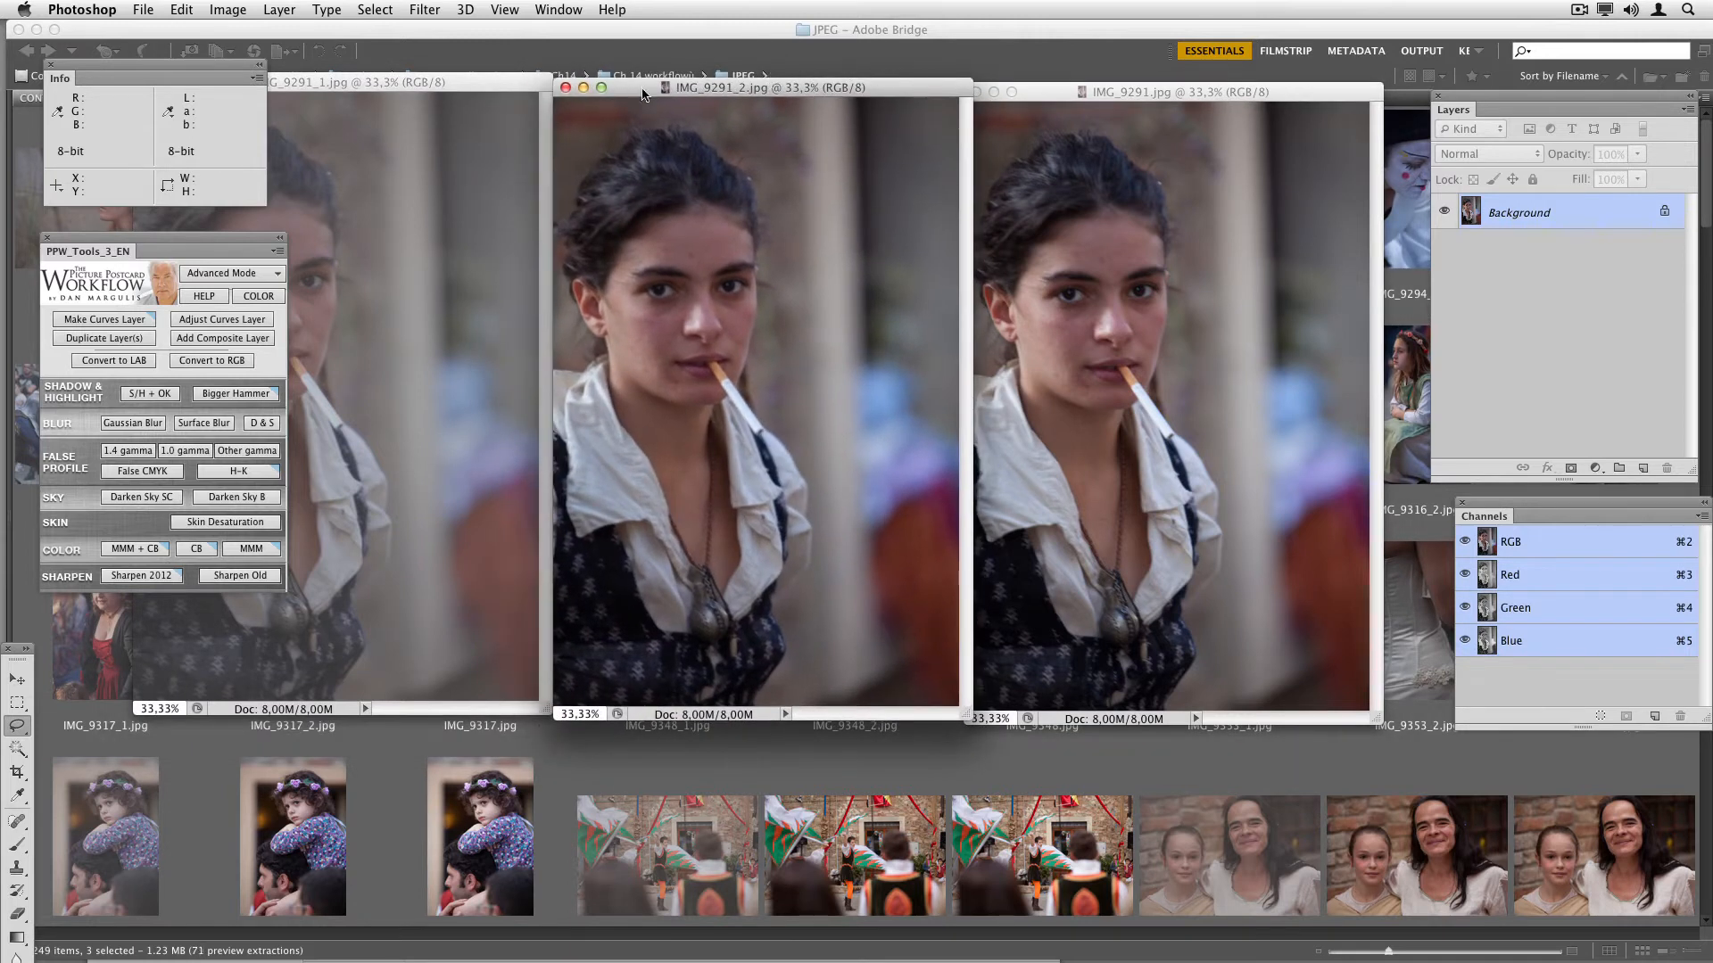
drag(522, 85, 950, 98)
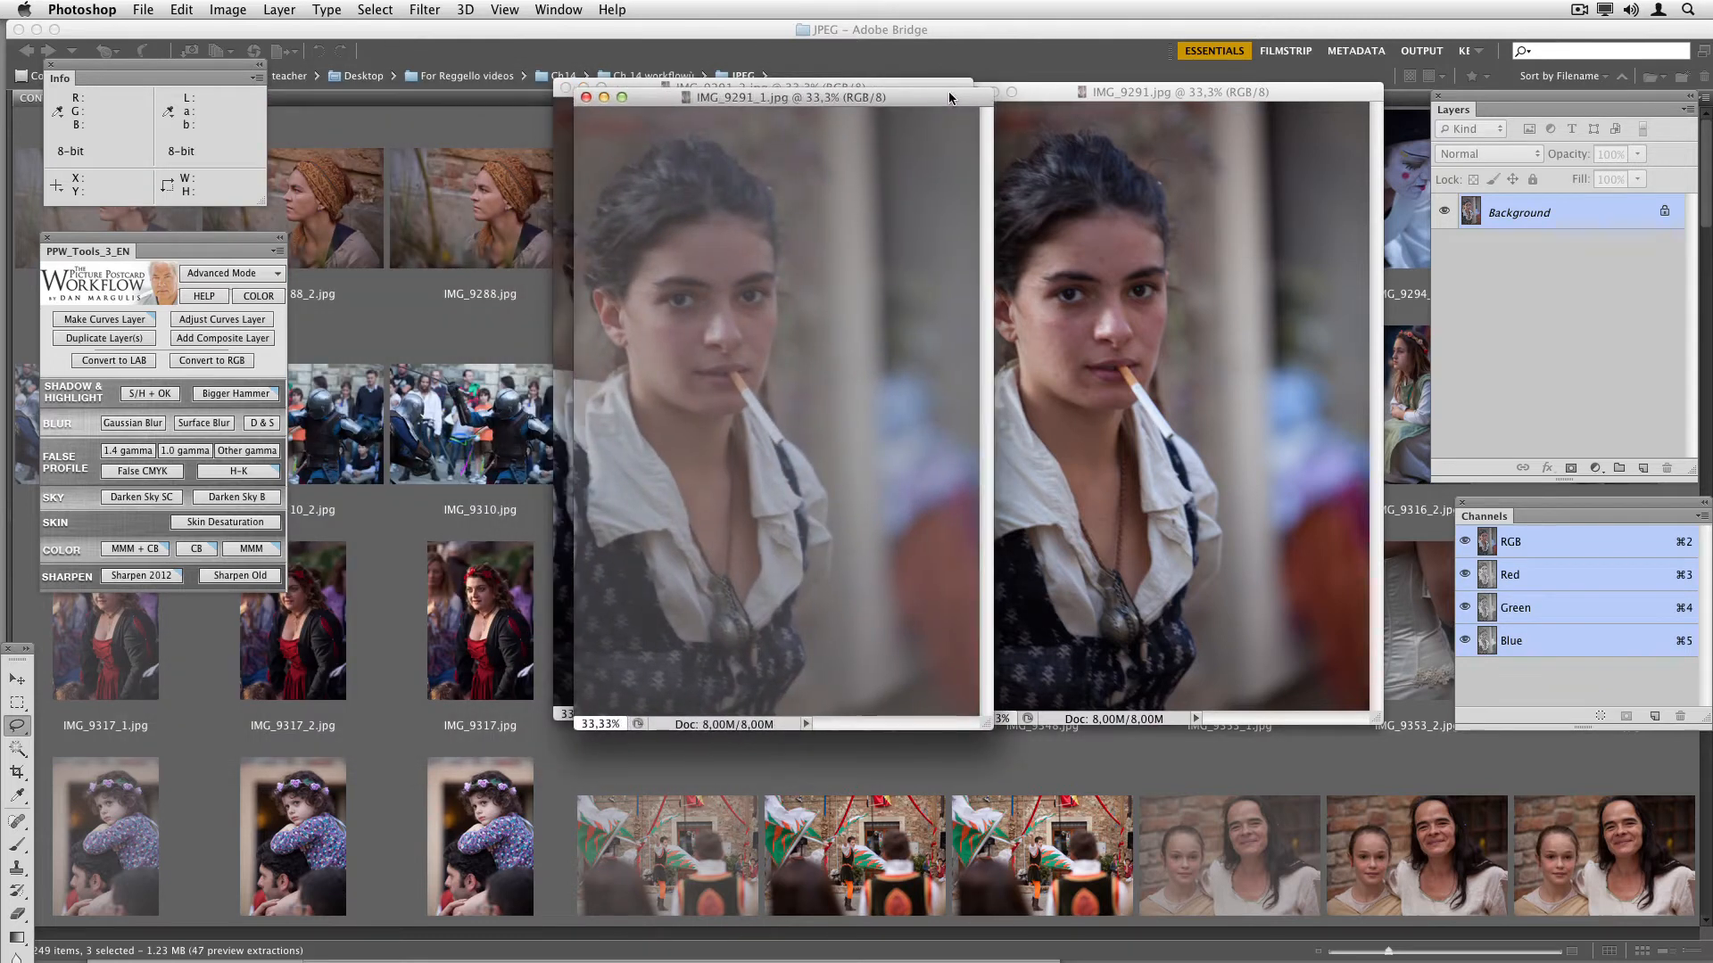
drag(949, 98, 1081, 111)
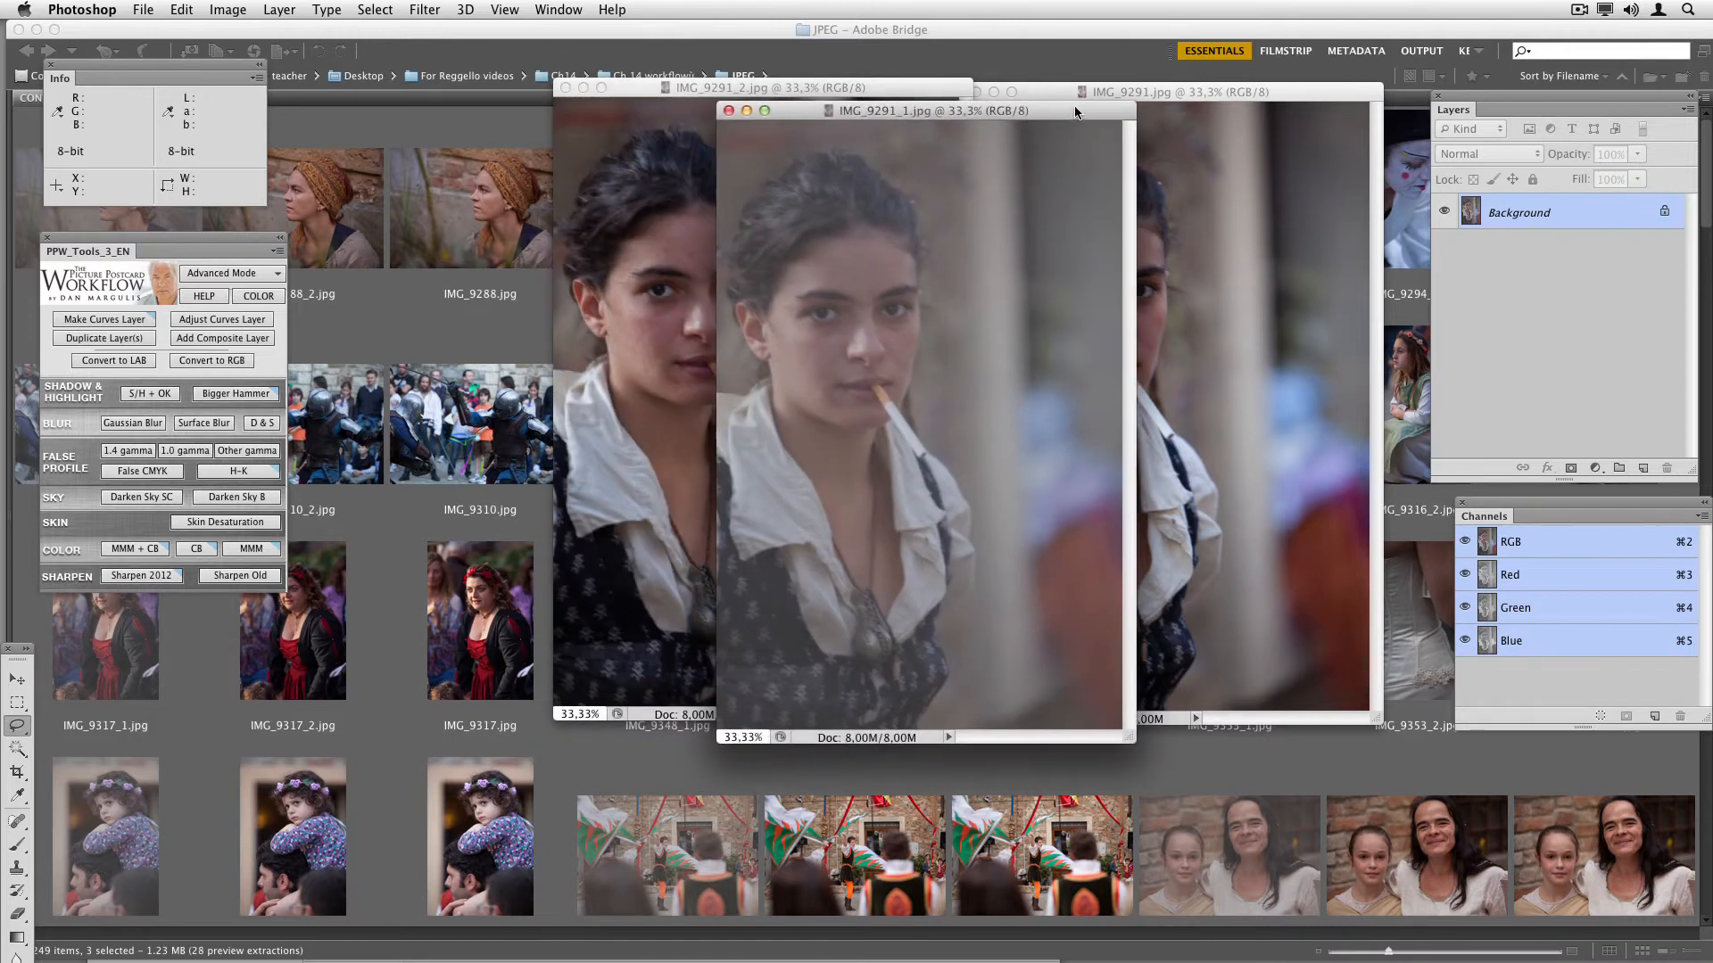
drag(696, 93, 732, 134)
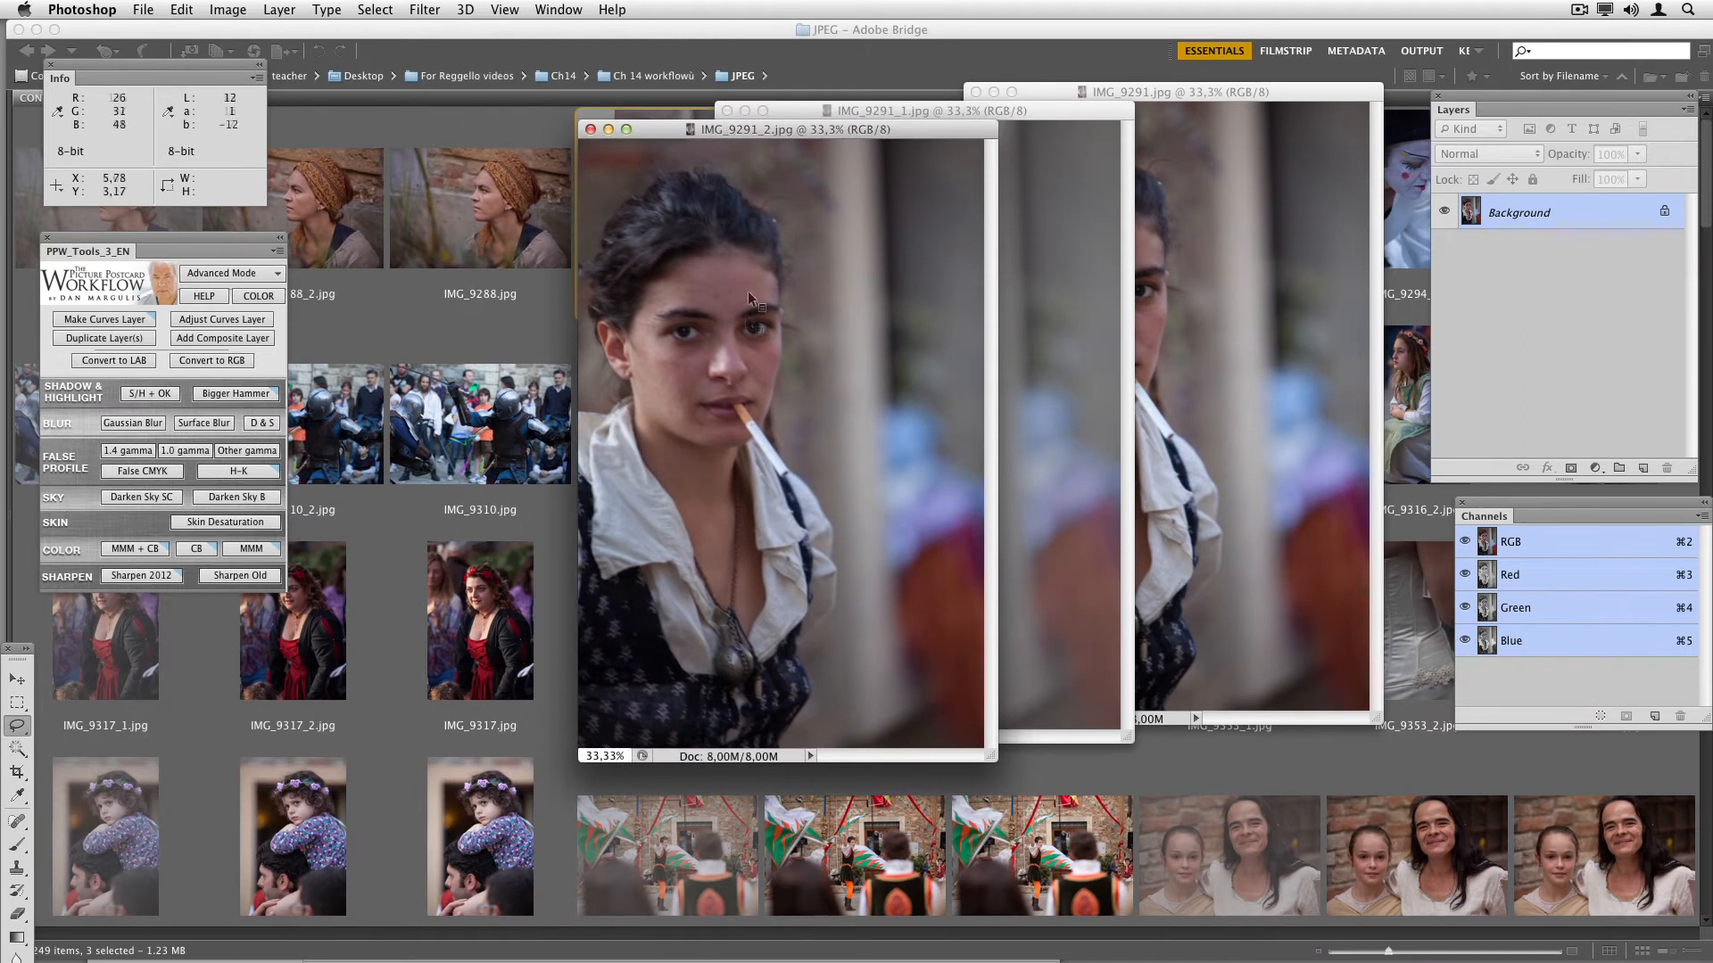
Step: Enlarge IMG_9291_2.jpg to 50% and use Apply Image to put IMG_9291.jpg onto it in Normal mode at 100% opacity
key(super+plus)
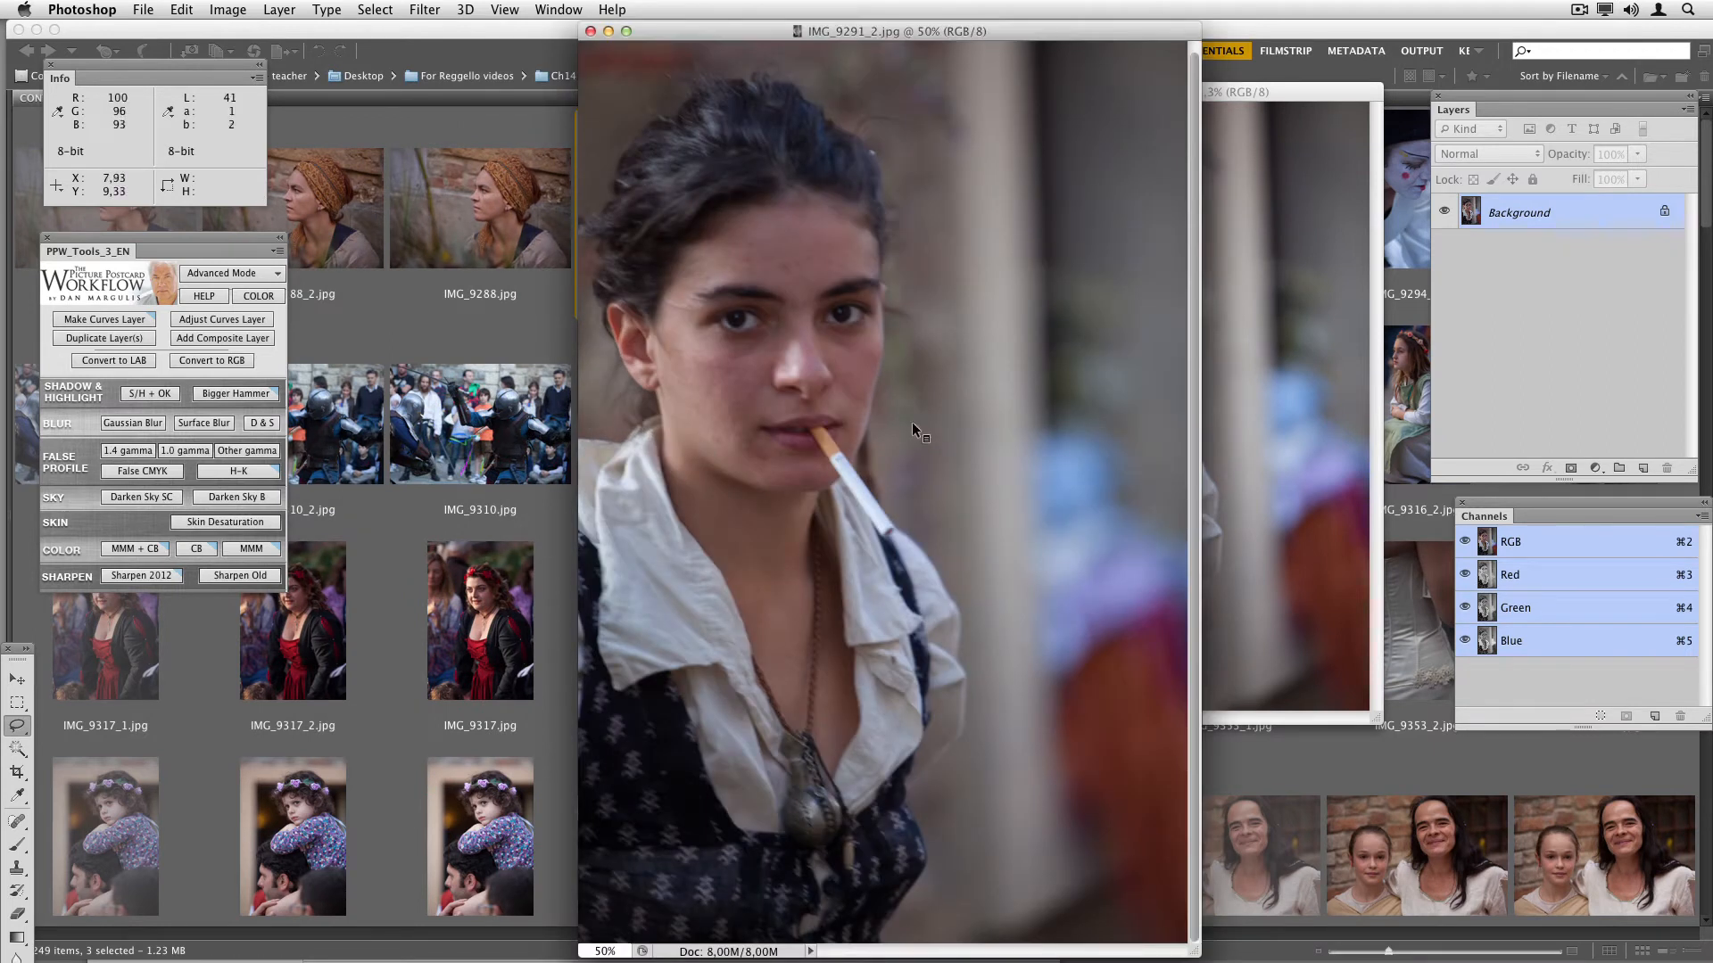
key(ctrl+super+a)
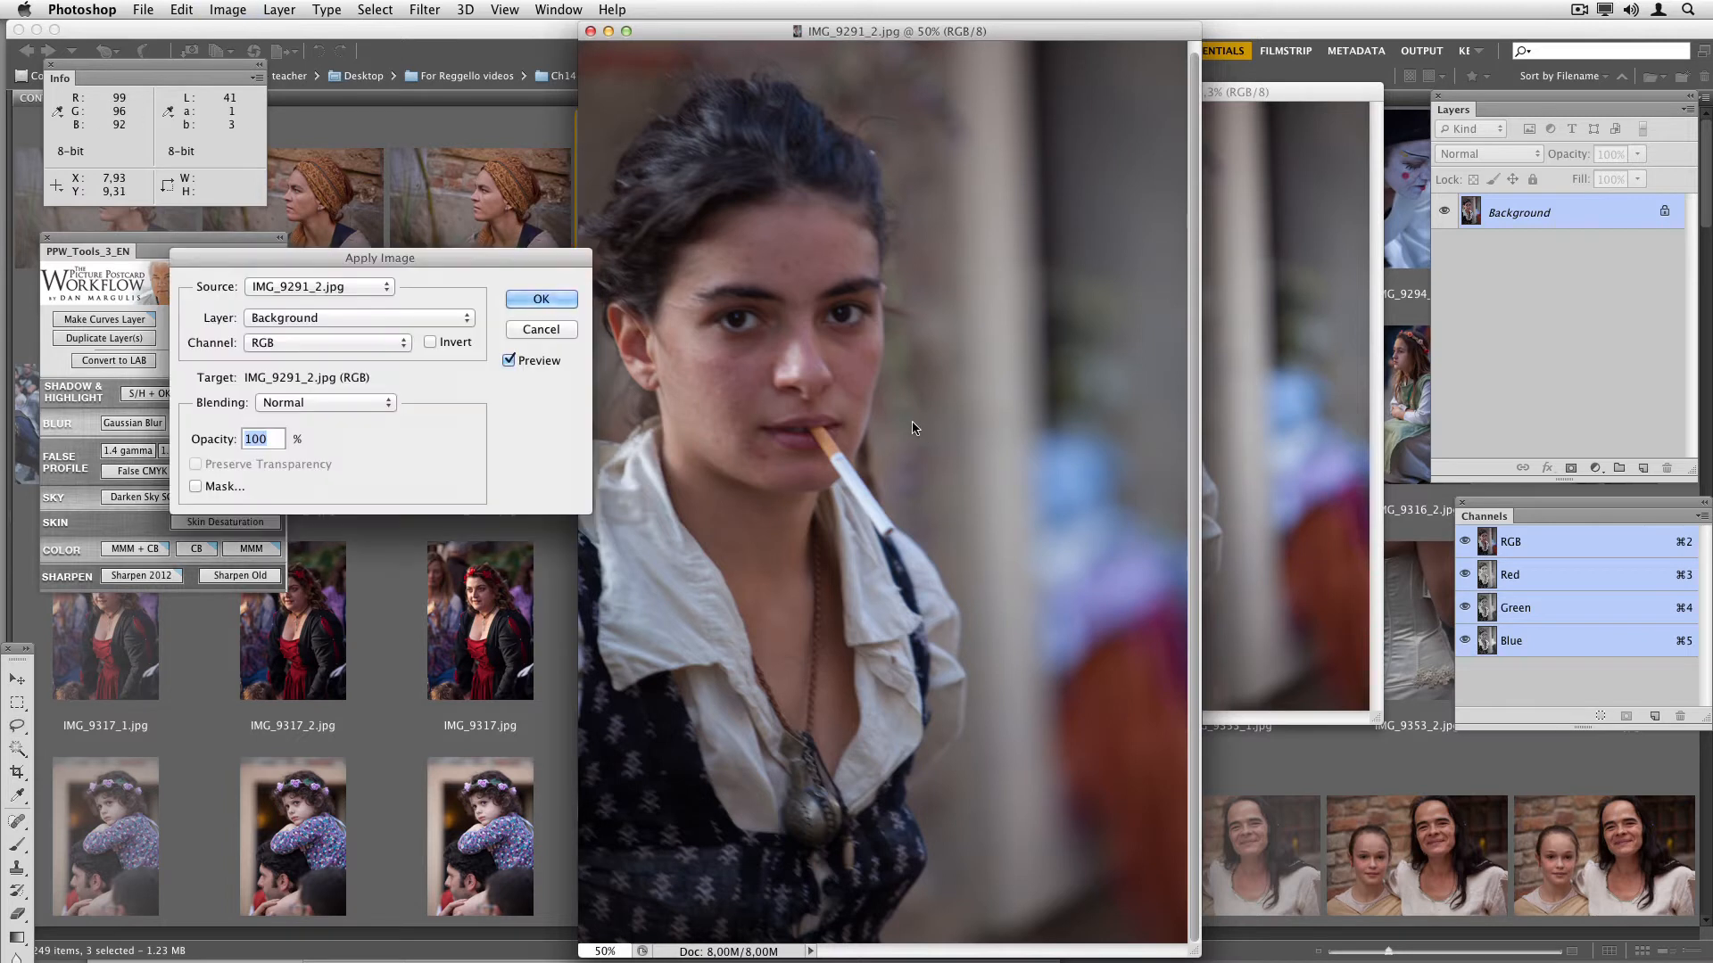
click(356, 285)
click(356, 302)
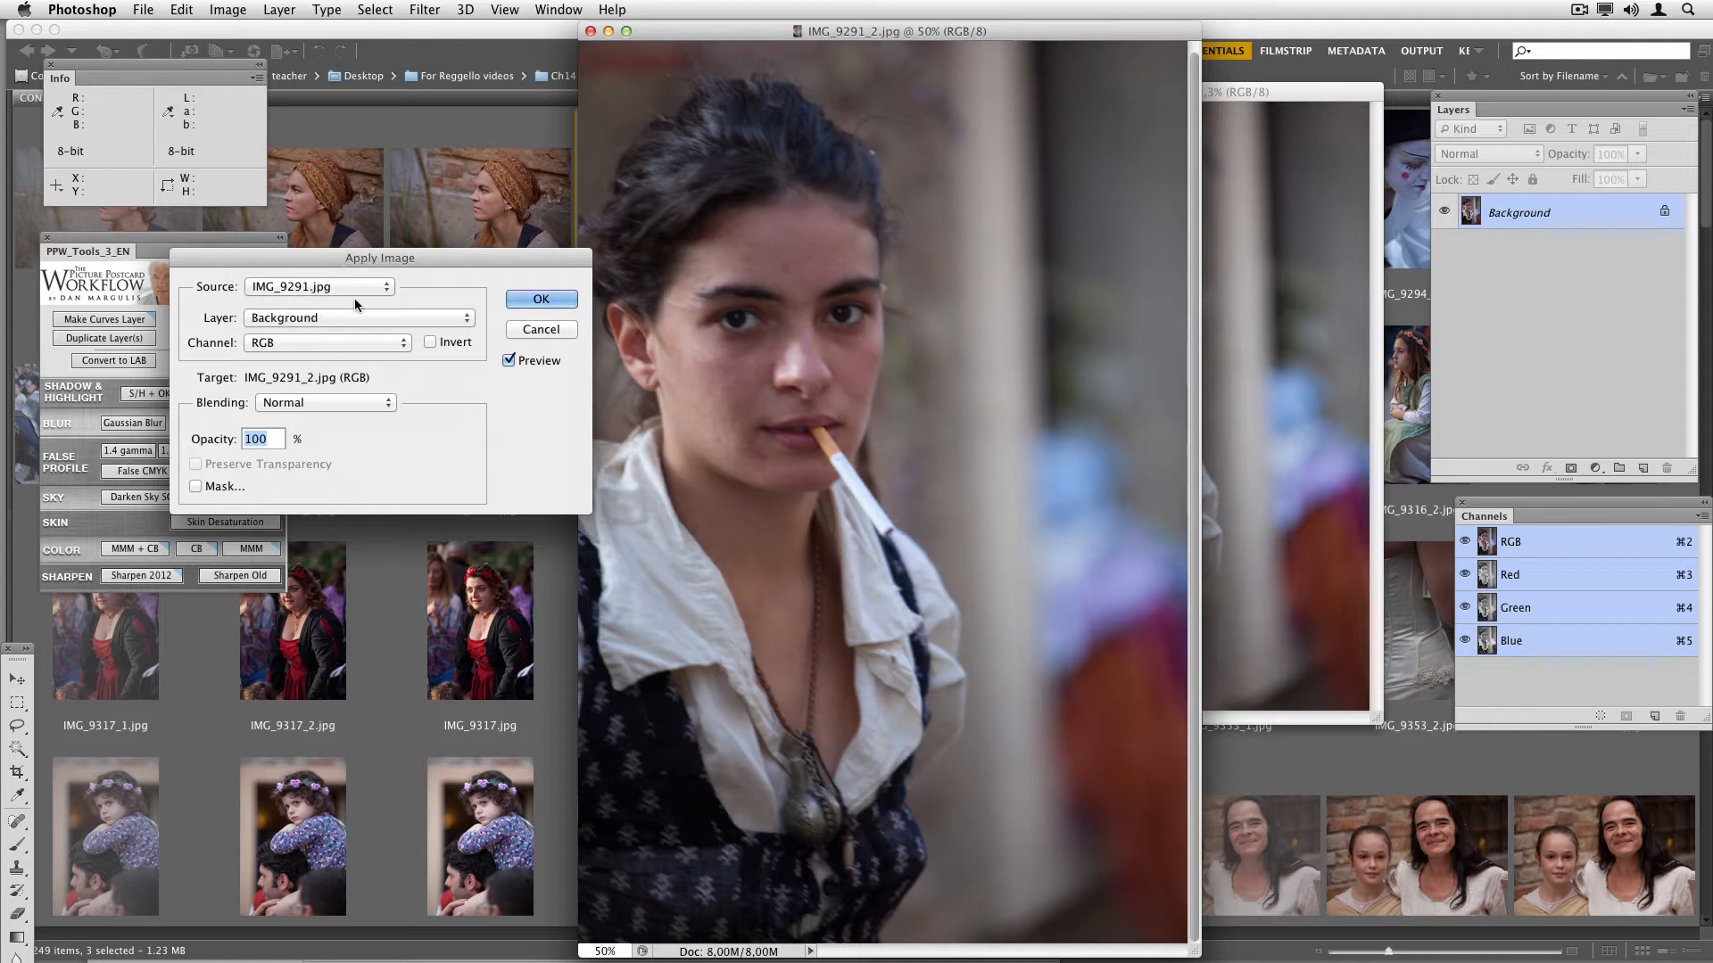
click(541, 299)
Step: Compare the whole portrait before and after the applied image by repeatedly undoing and redoing it
key(super+z)
key(super+z)
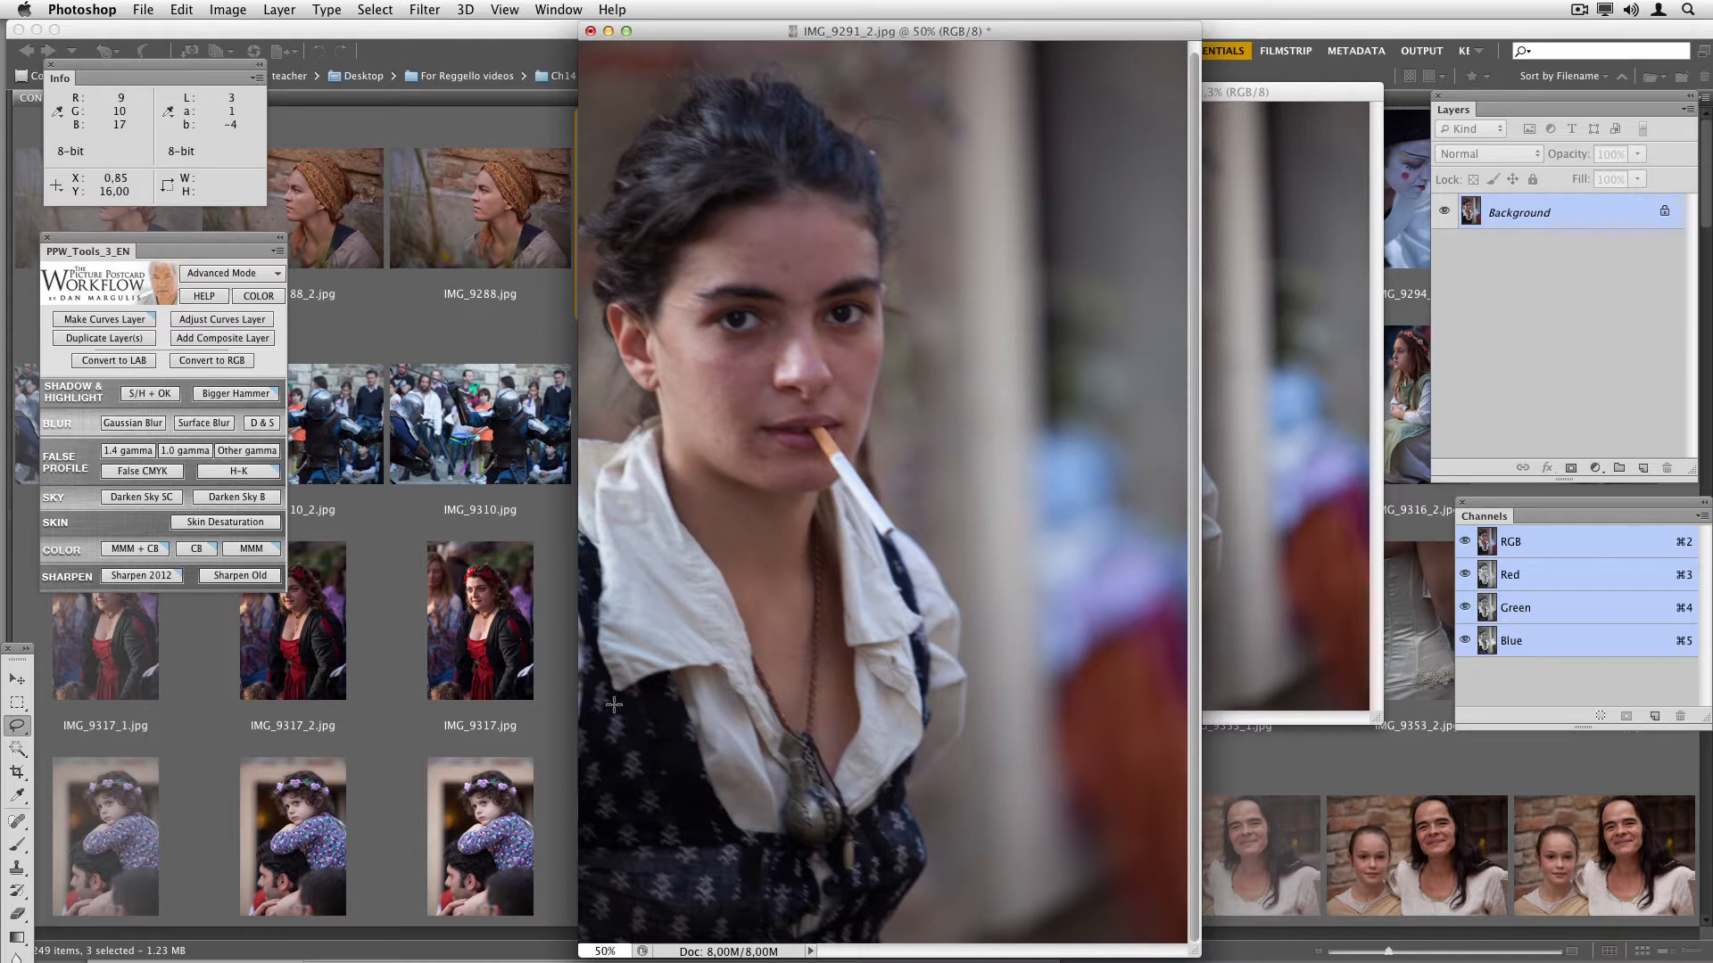
key(super+z)
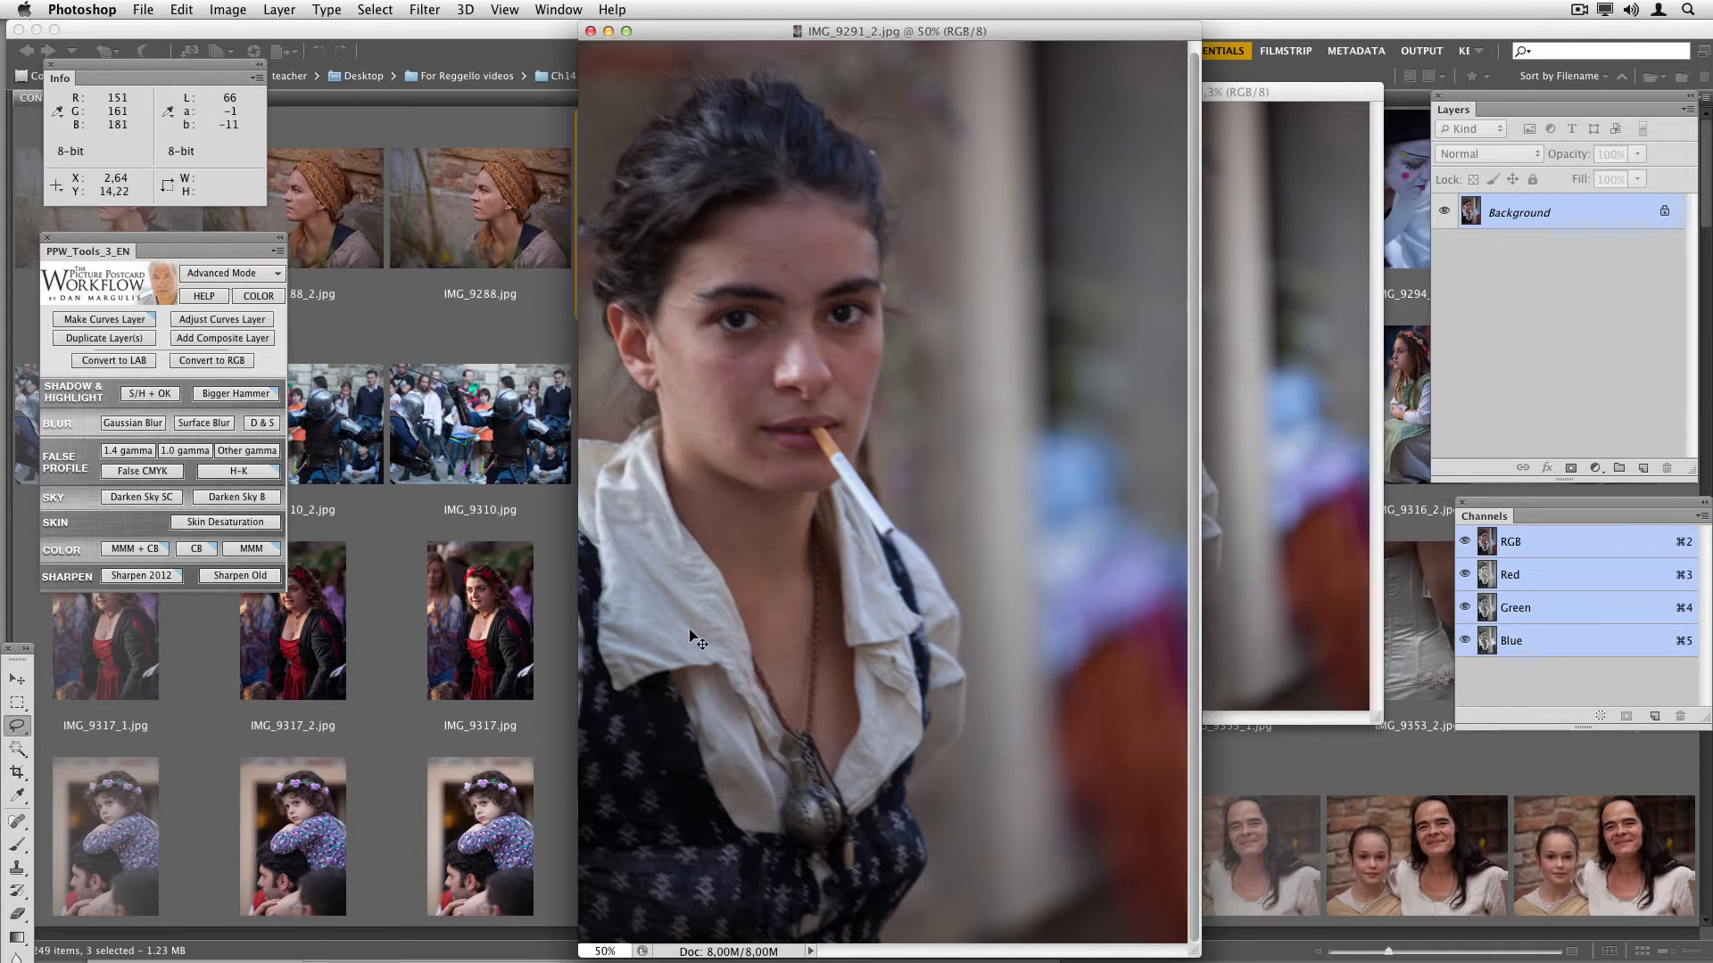
key(super+z)
key(super+z)
key(super+z)
key(super+z)
key(super+z)
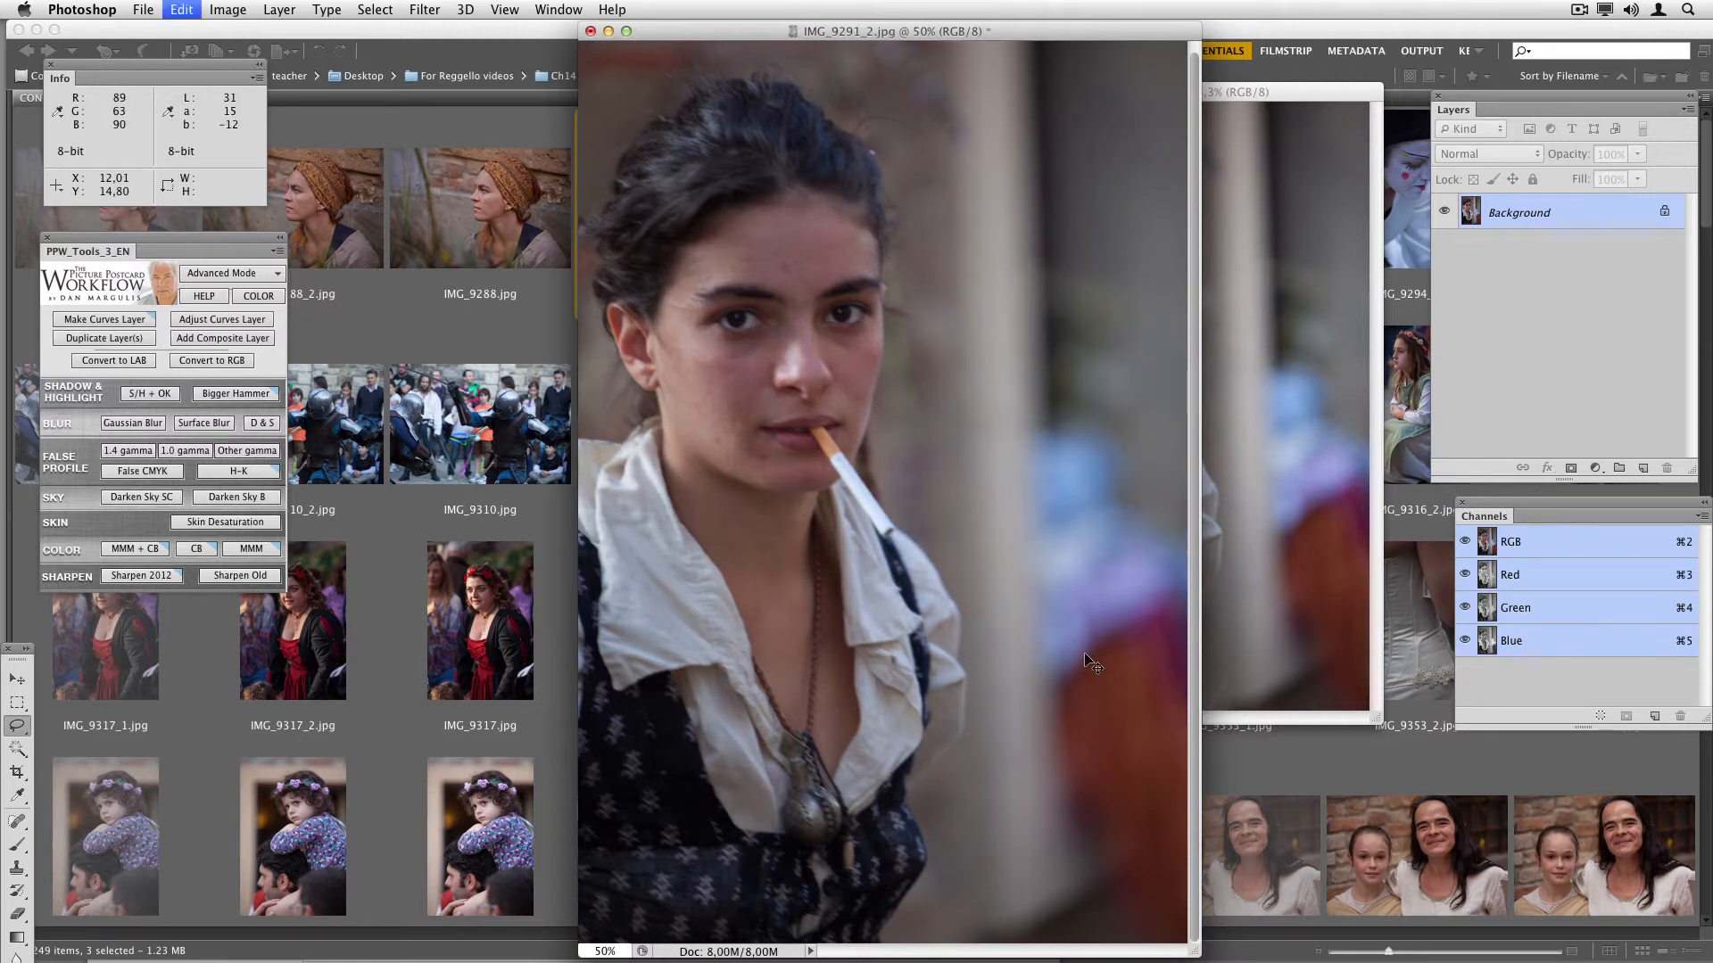
Step: Compare the collar and cigarette area with and without the applied image at 66.67% and 100% magnification
super+click(737, 661)
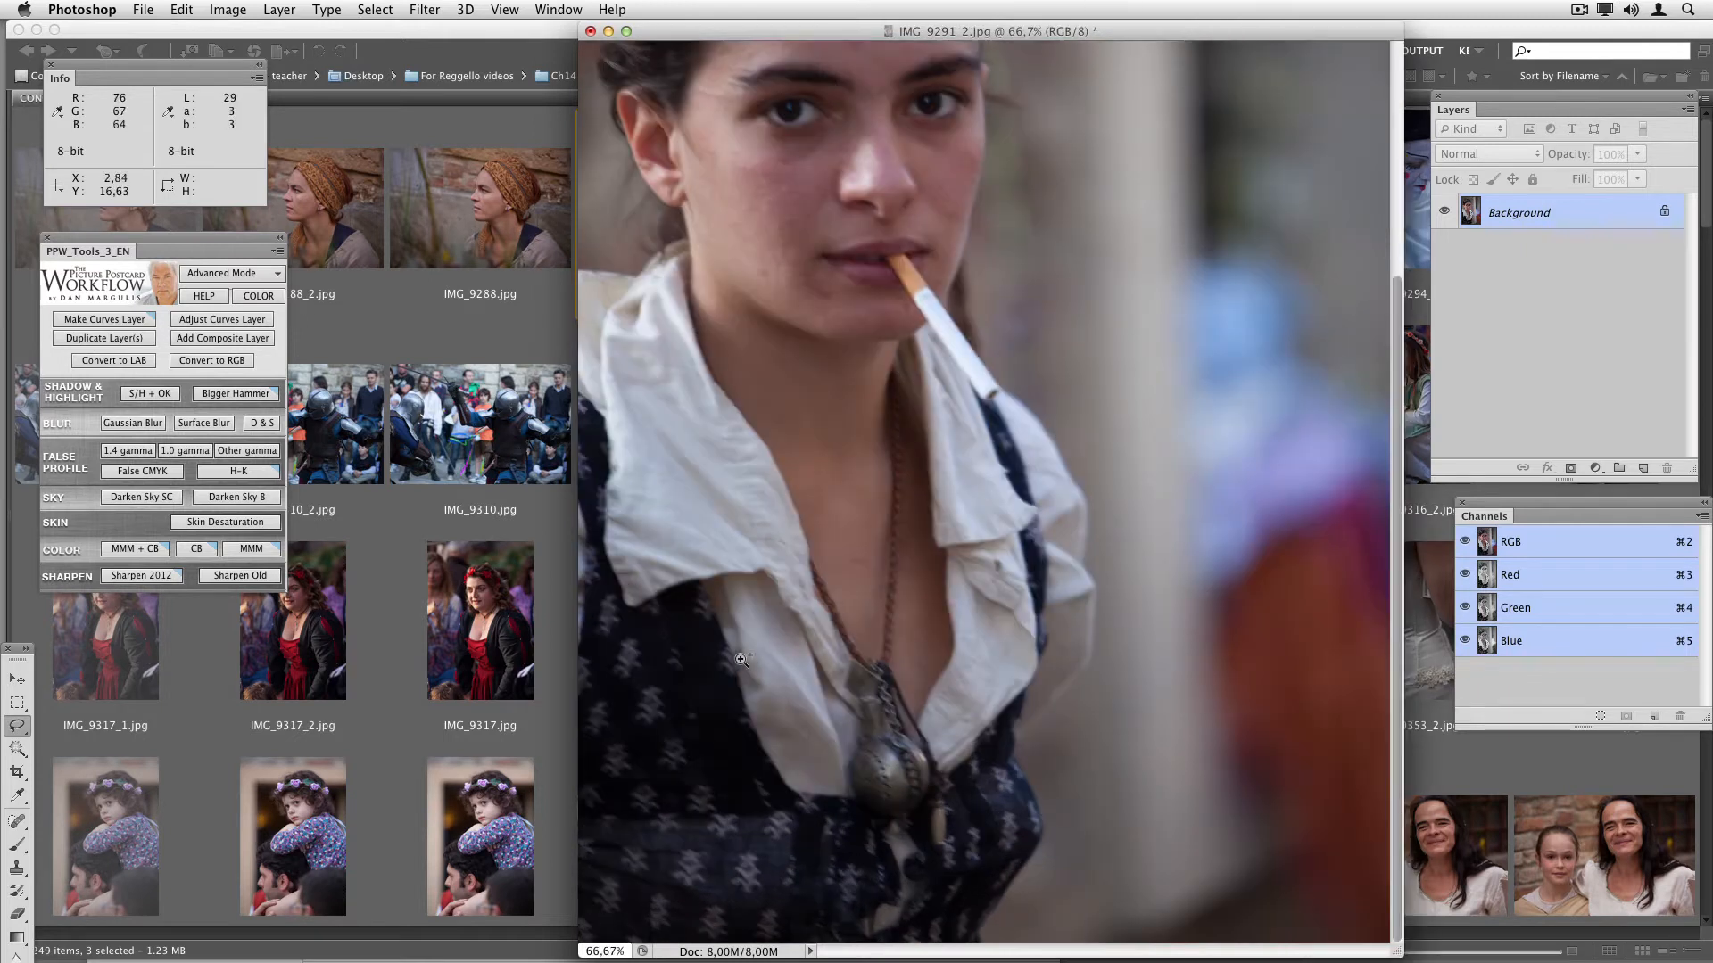
key(super+z)
key(super+z)
key(super+z)
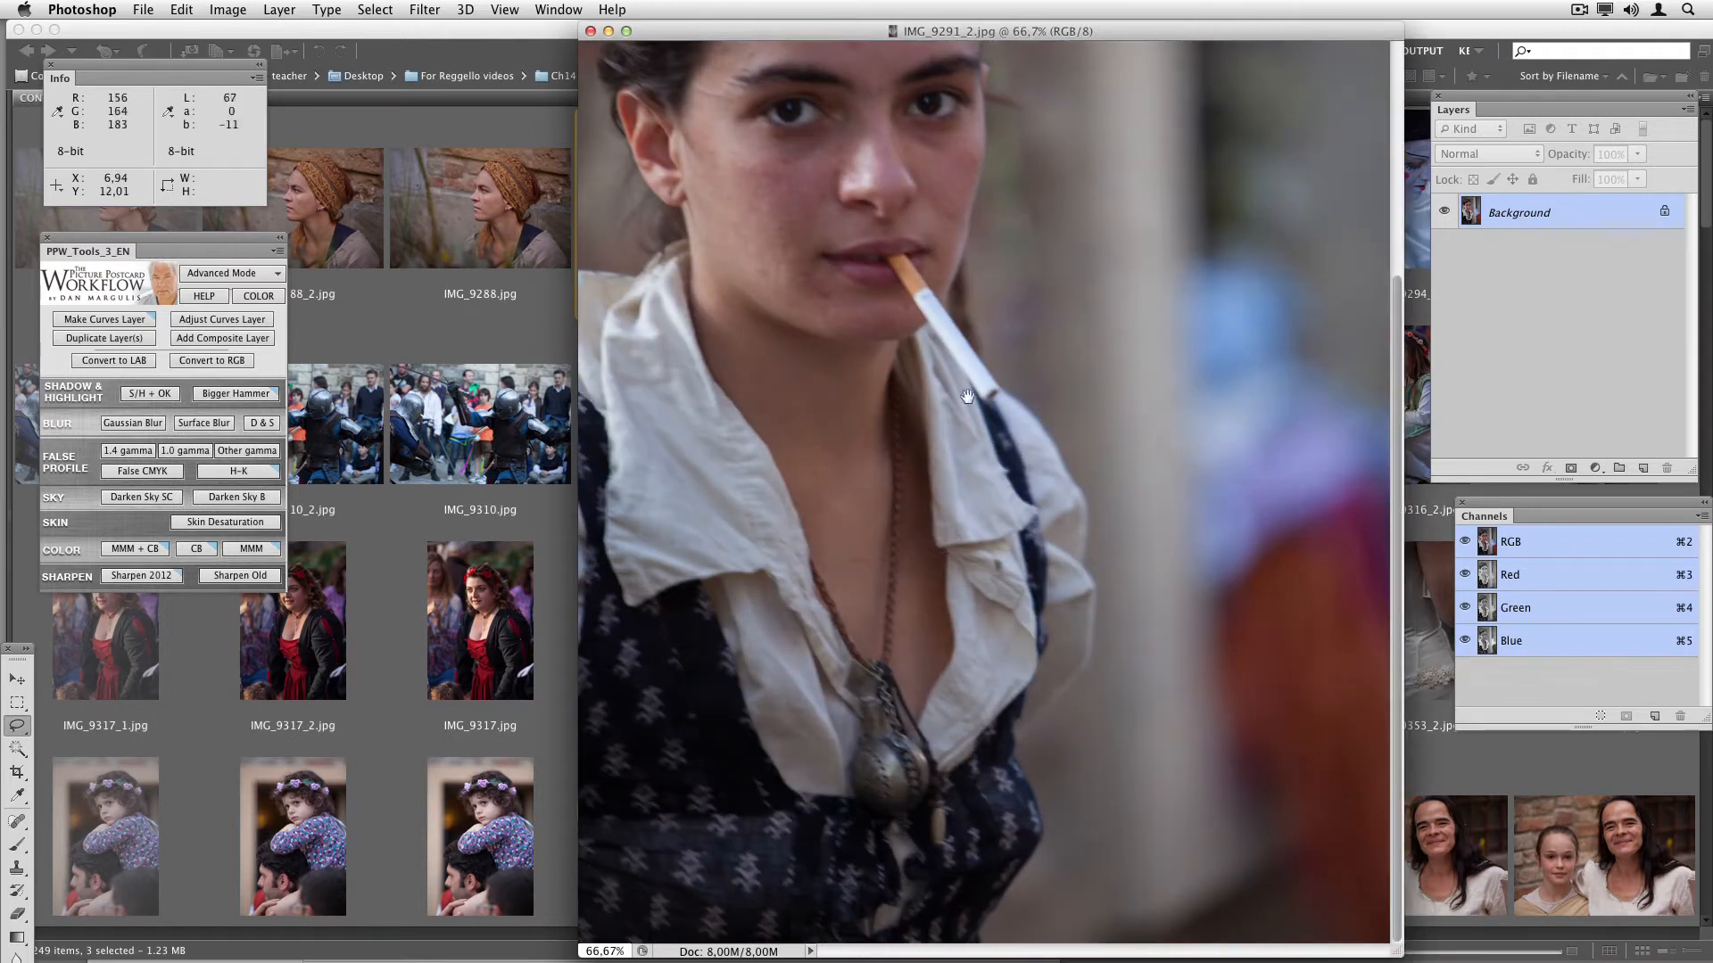
super+click(982, 380)
key(super+z)
key(super+z)
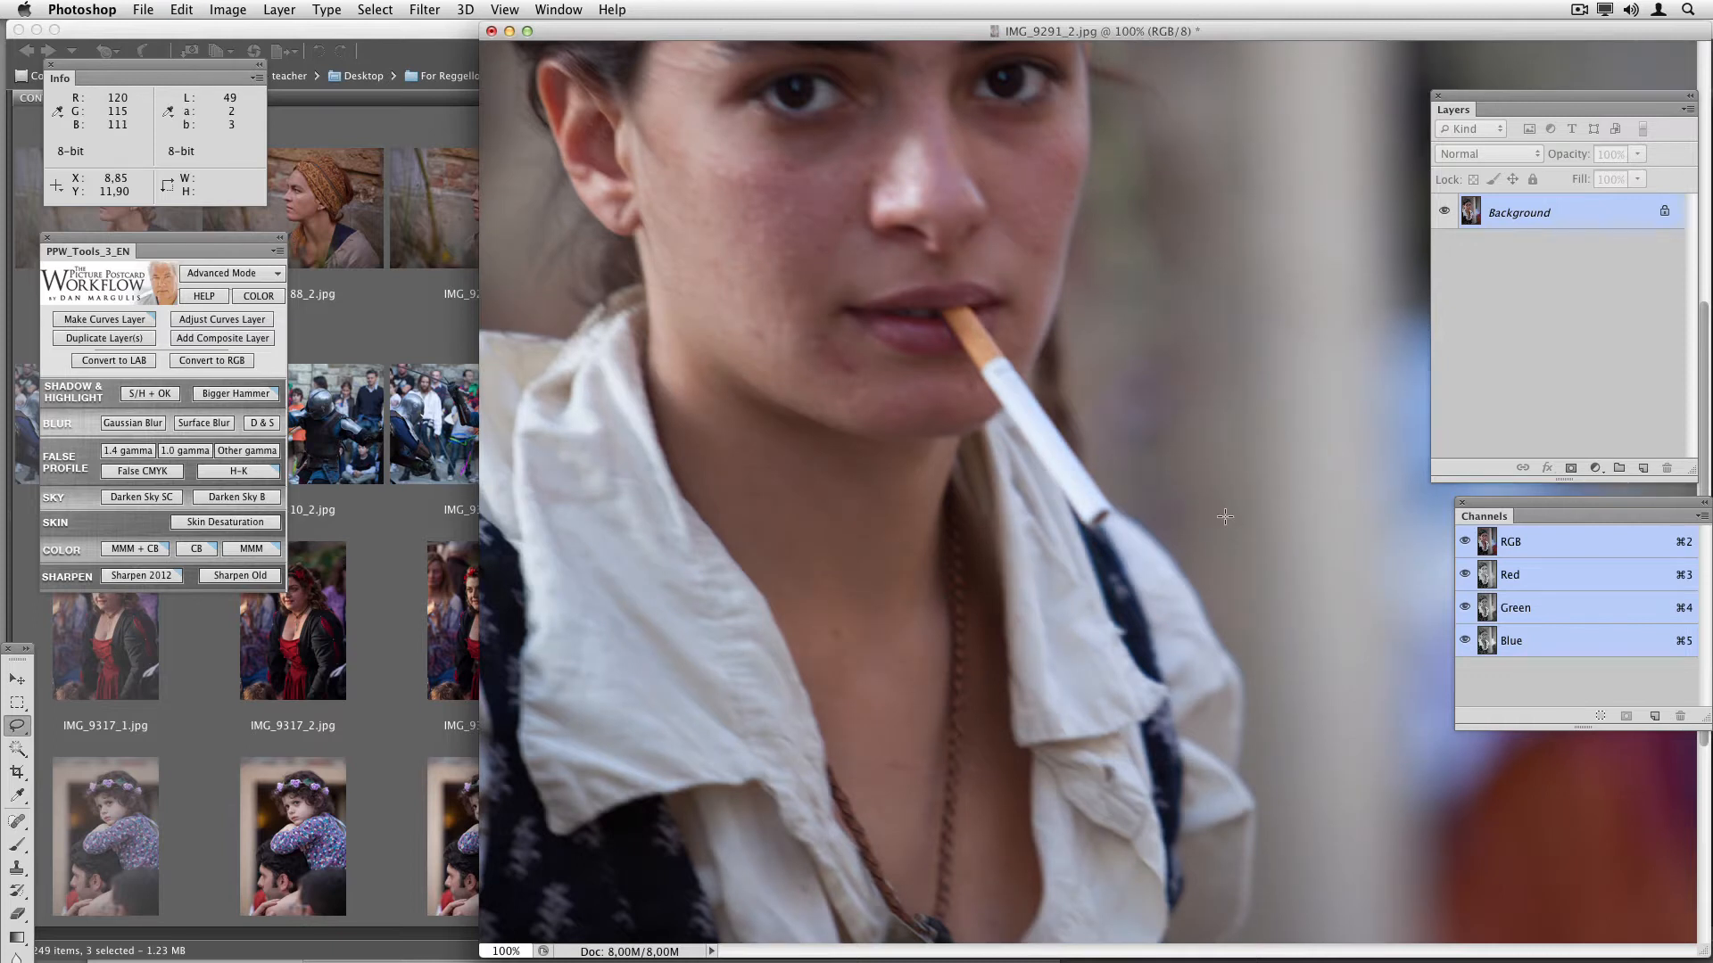
key(super+z)
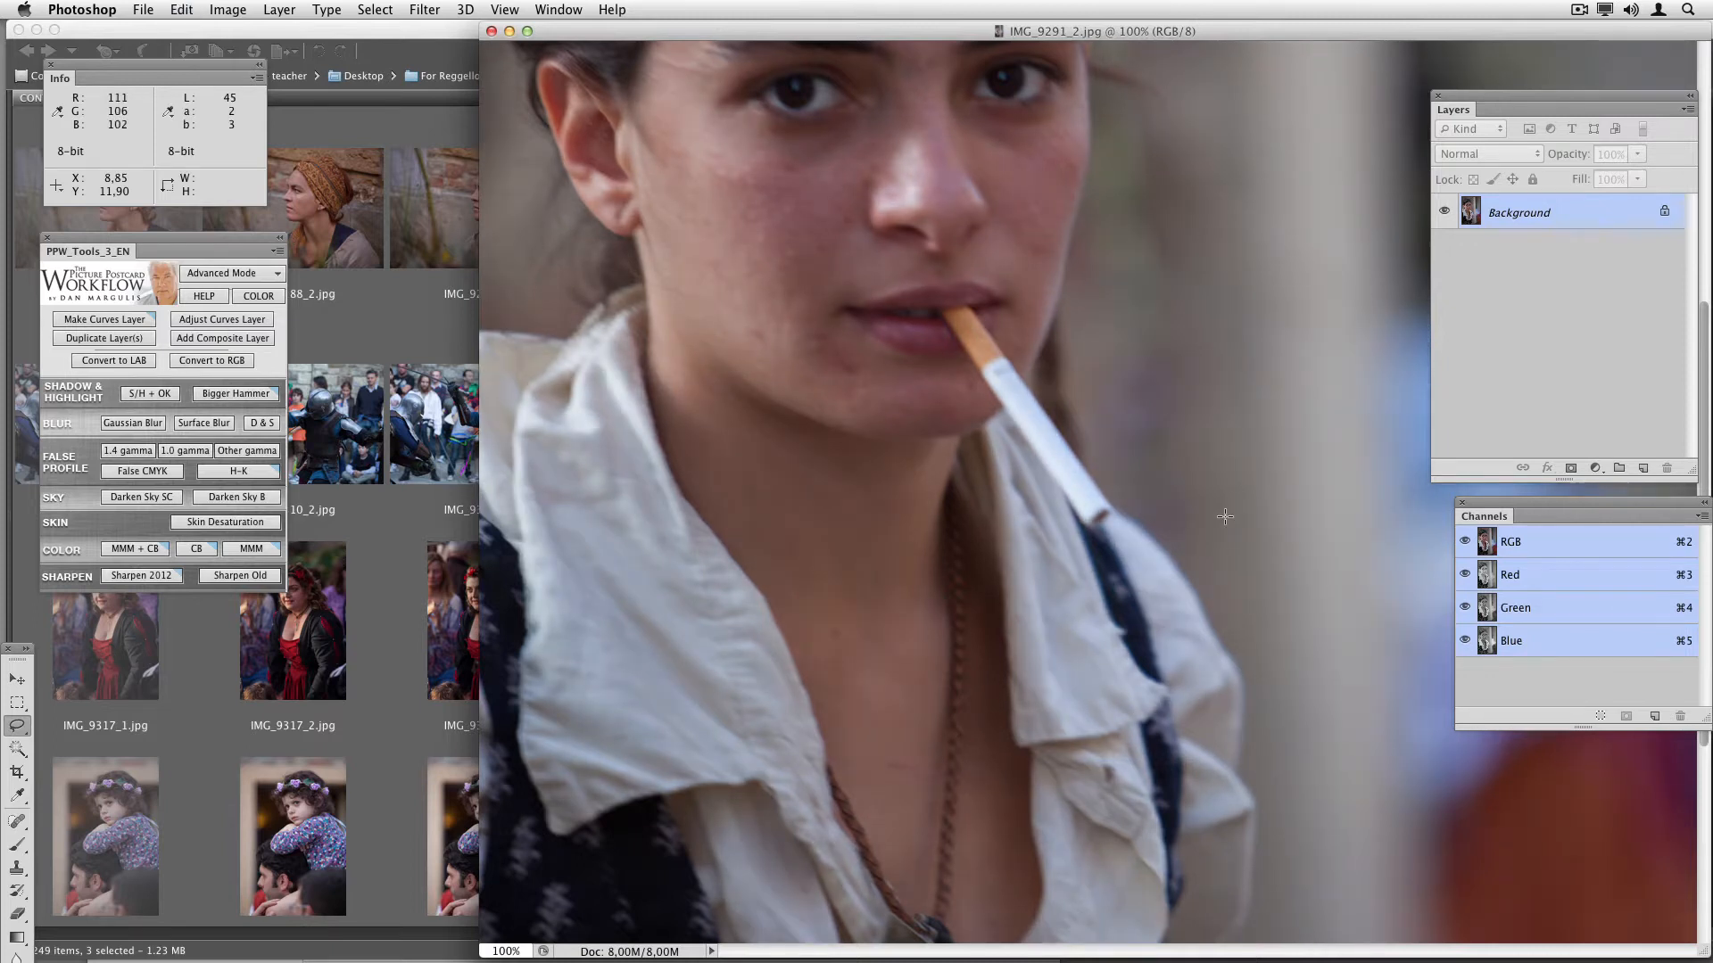
key(super+z)
key(super+z)
Step: Place IMG_9291_2.jpg at 66.67% beside an enlarged IMG_9291_1.jpg window and compare the two versions
drag(935, 24, 940, 154)
alt+super+click(971, 268)
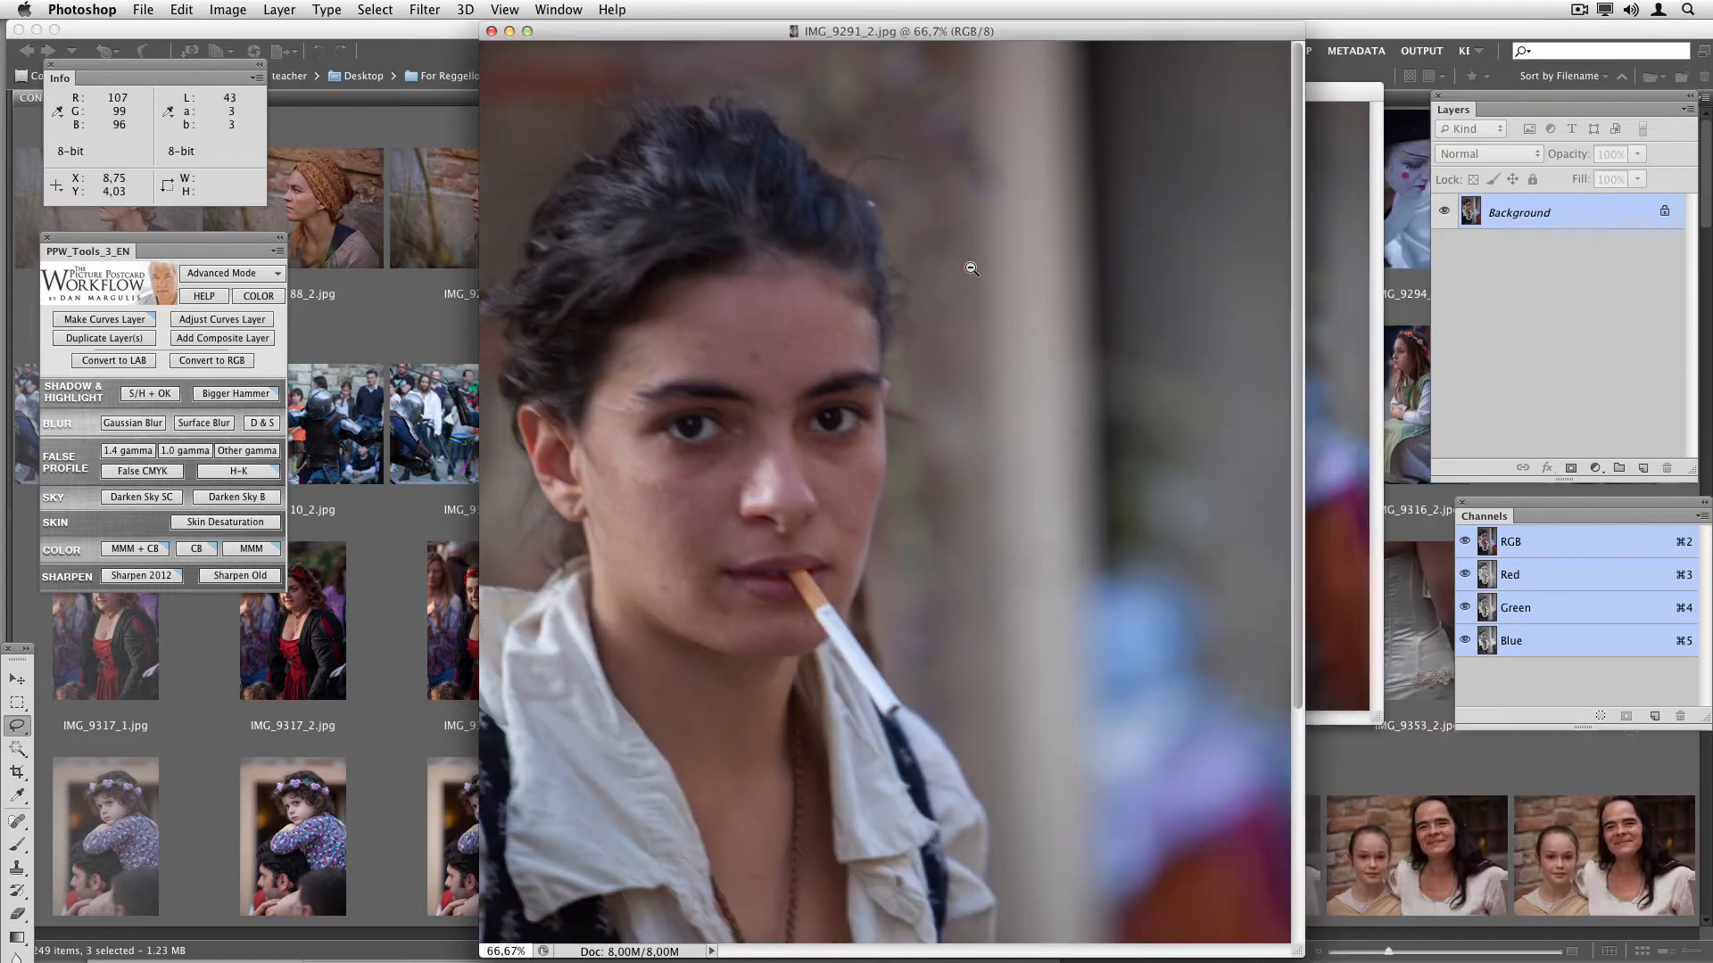
drag(968, 33, 614, 35)
drag(970, 111, 1006, 90)
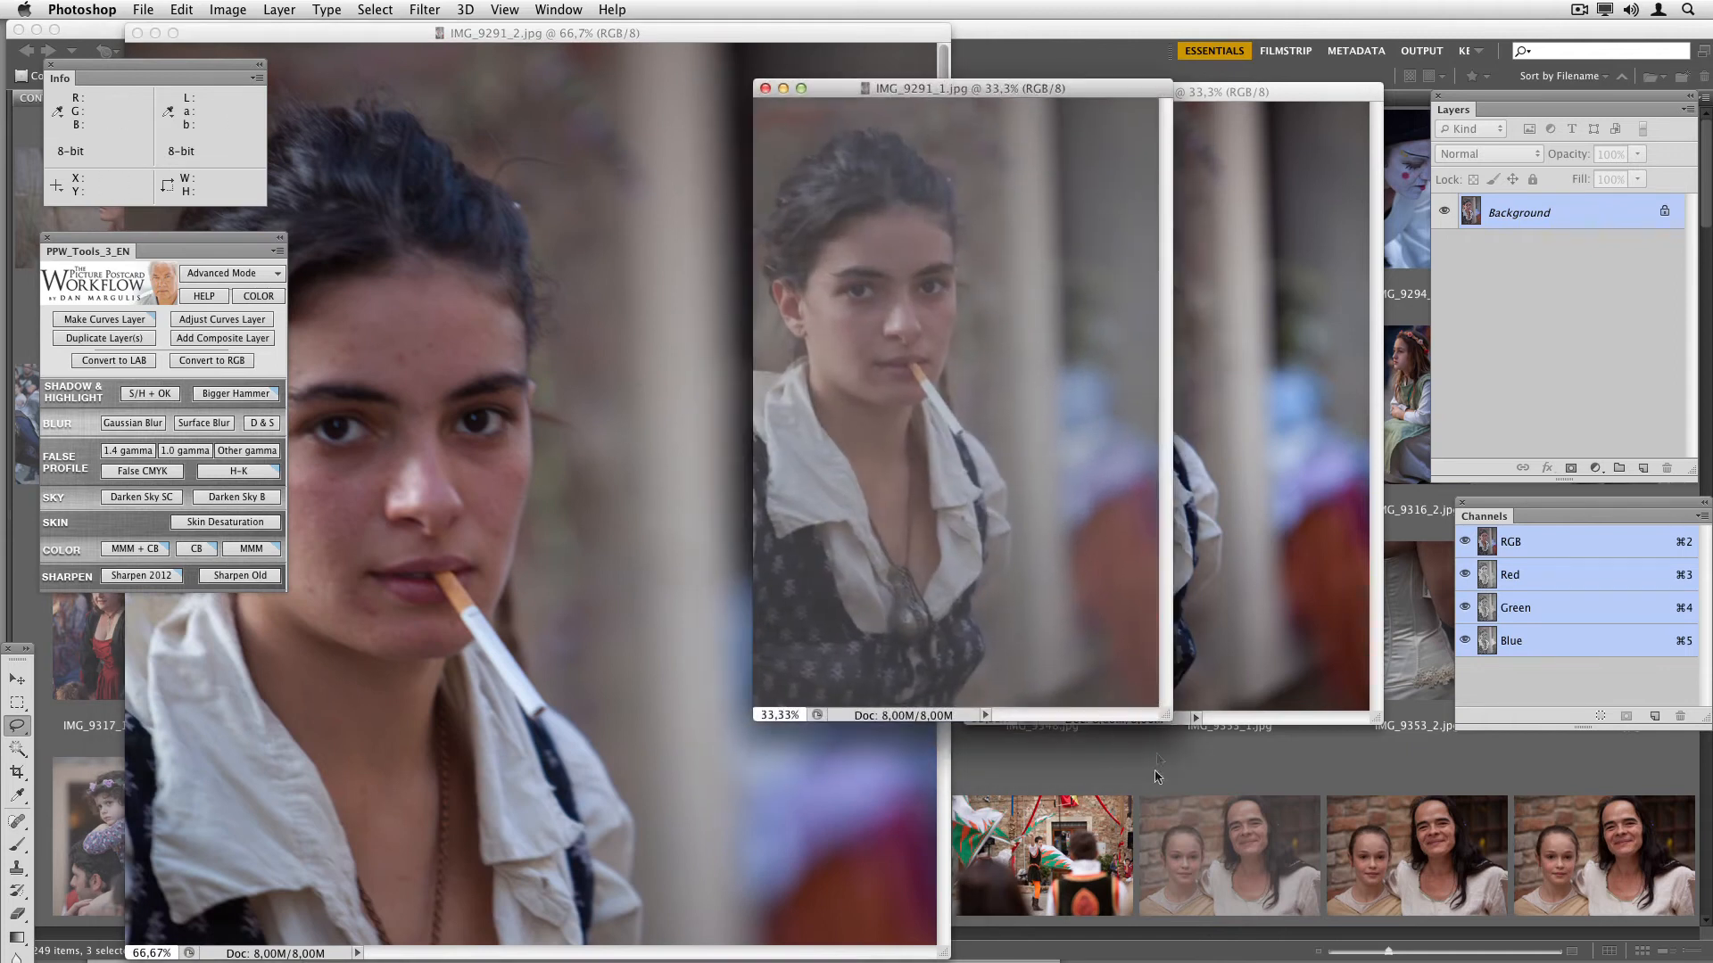
drag(1164, 723, 1240, 937)
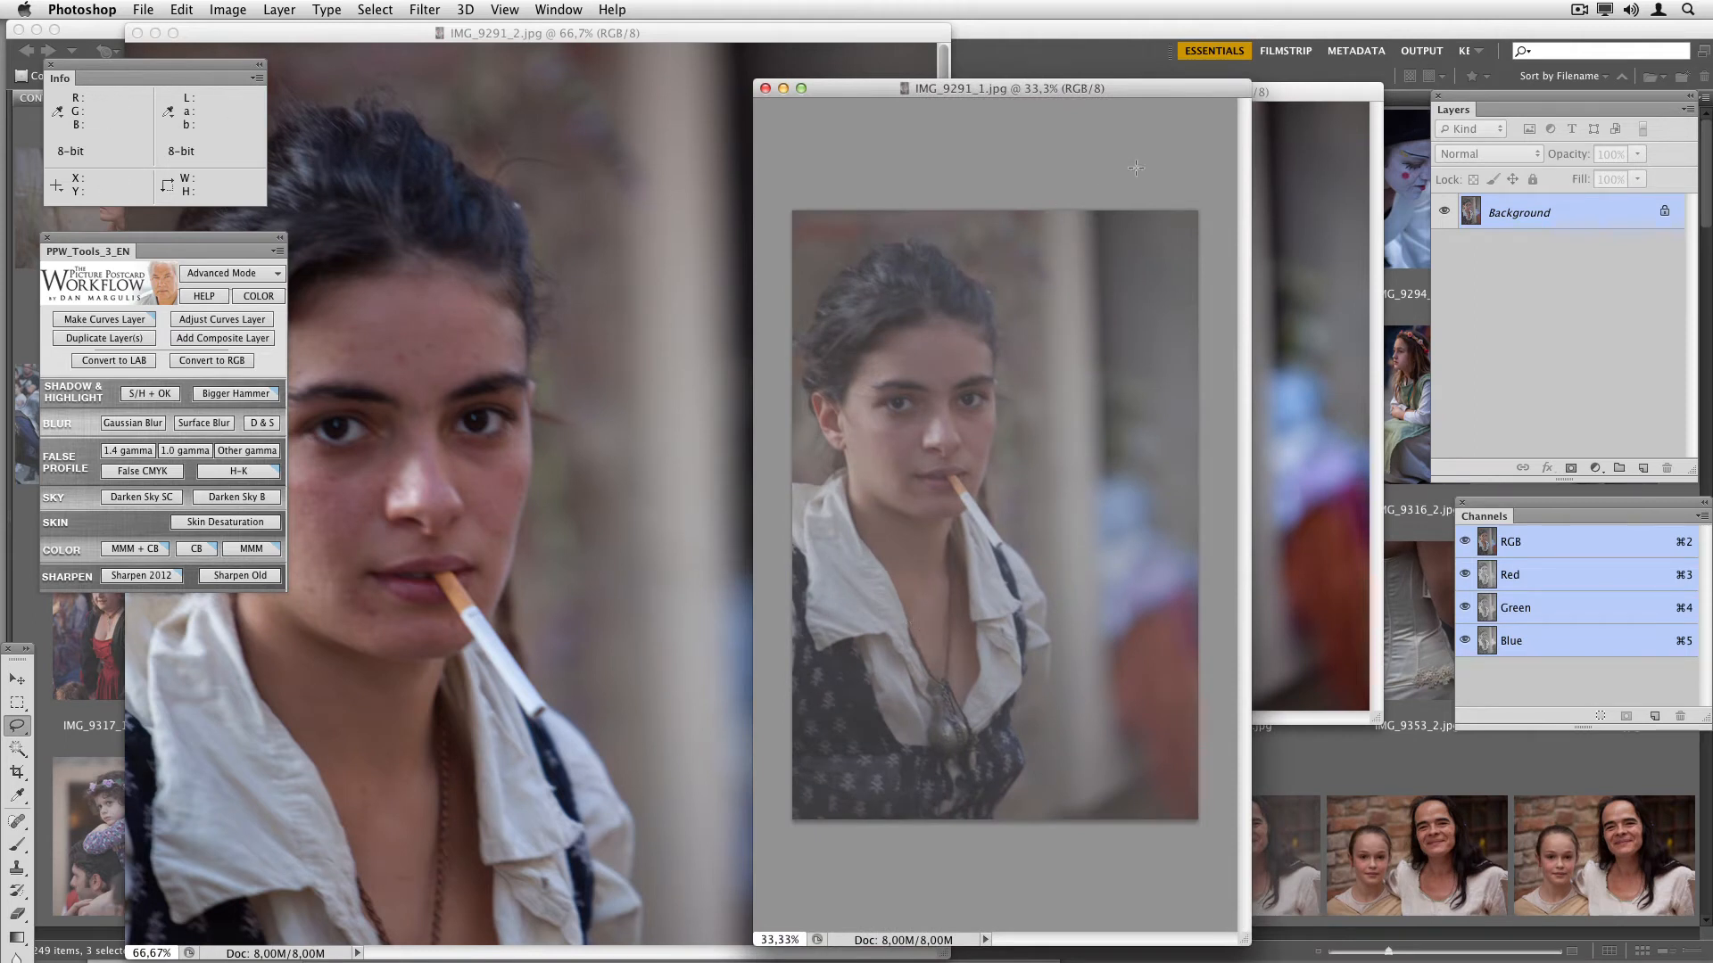
click(570, 40)
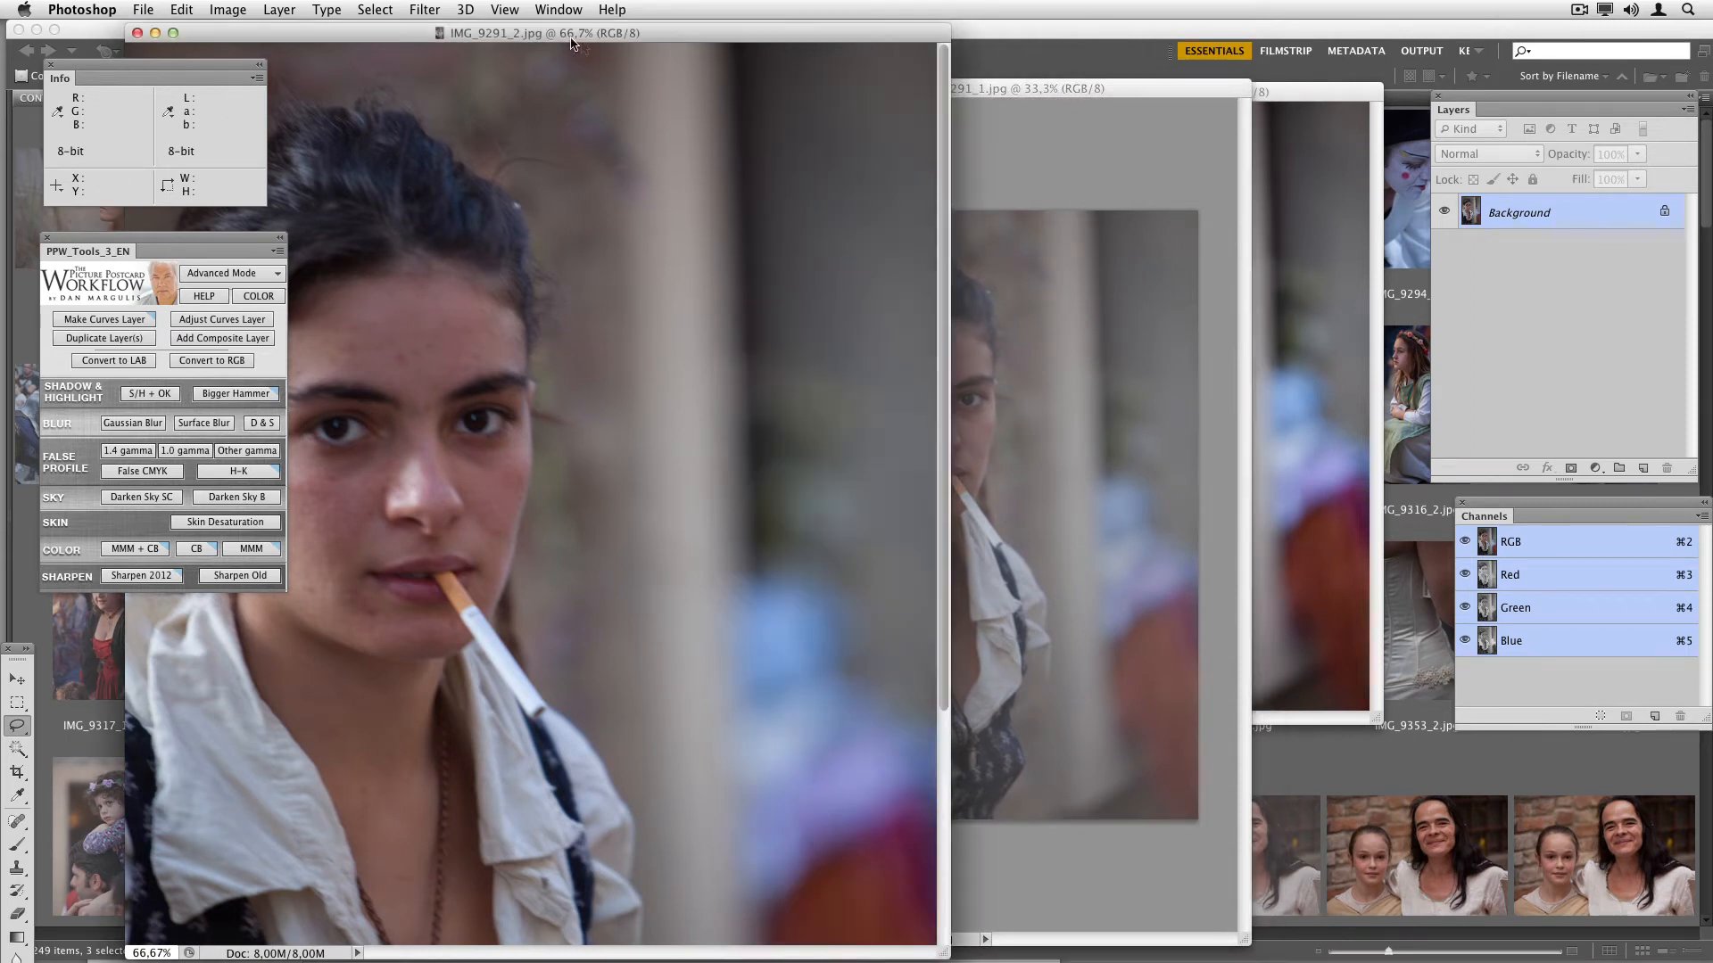
click(1184, 185)
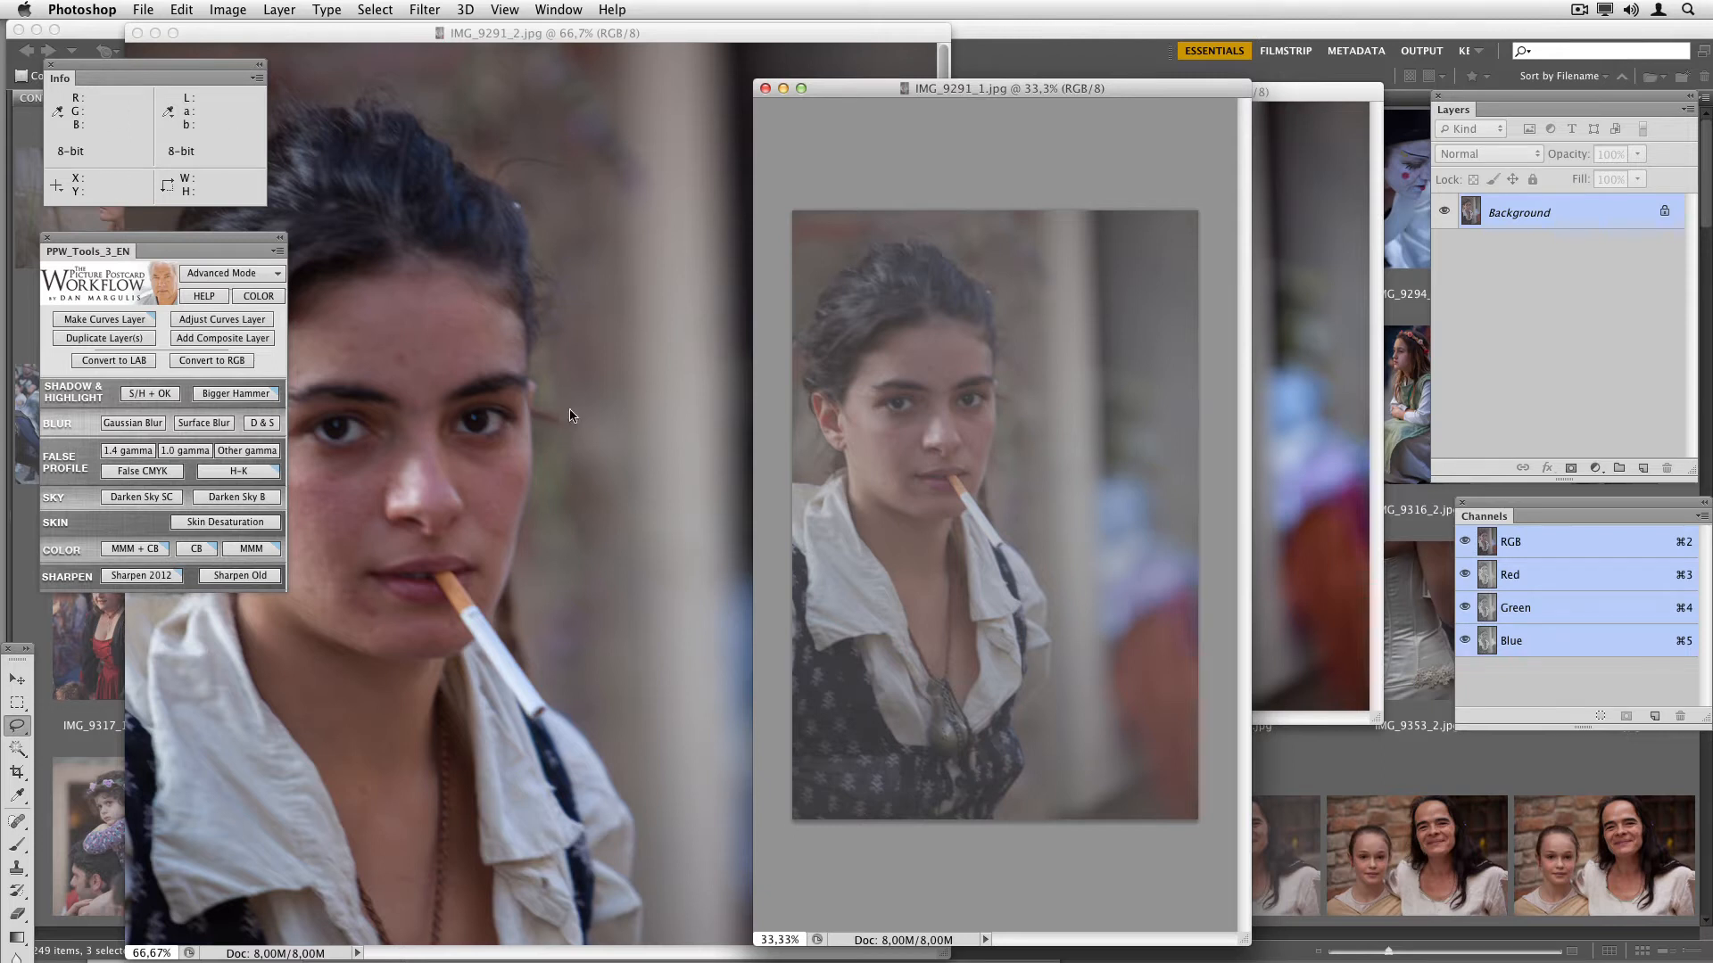
Step: Close the IMG_9291_2.jpg document
drag(639, 38, 862, 68)
key(super+w)
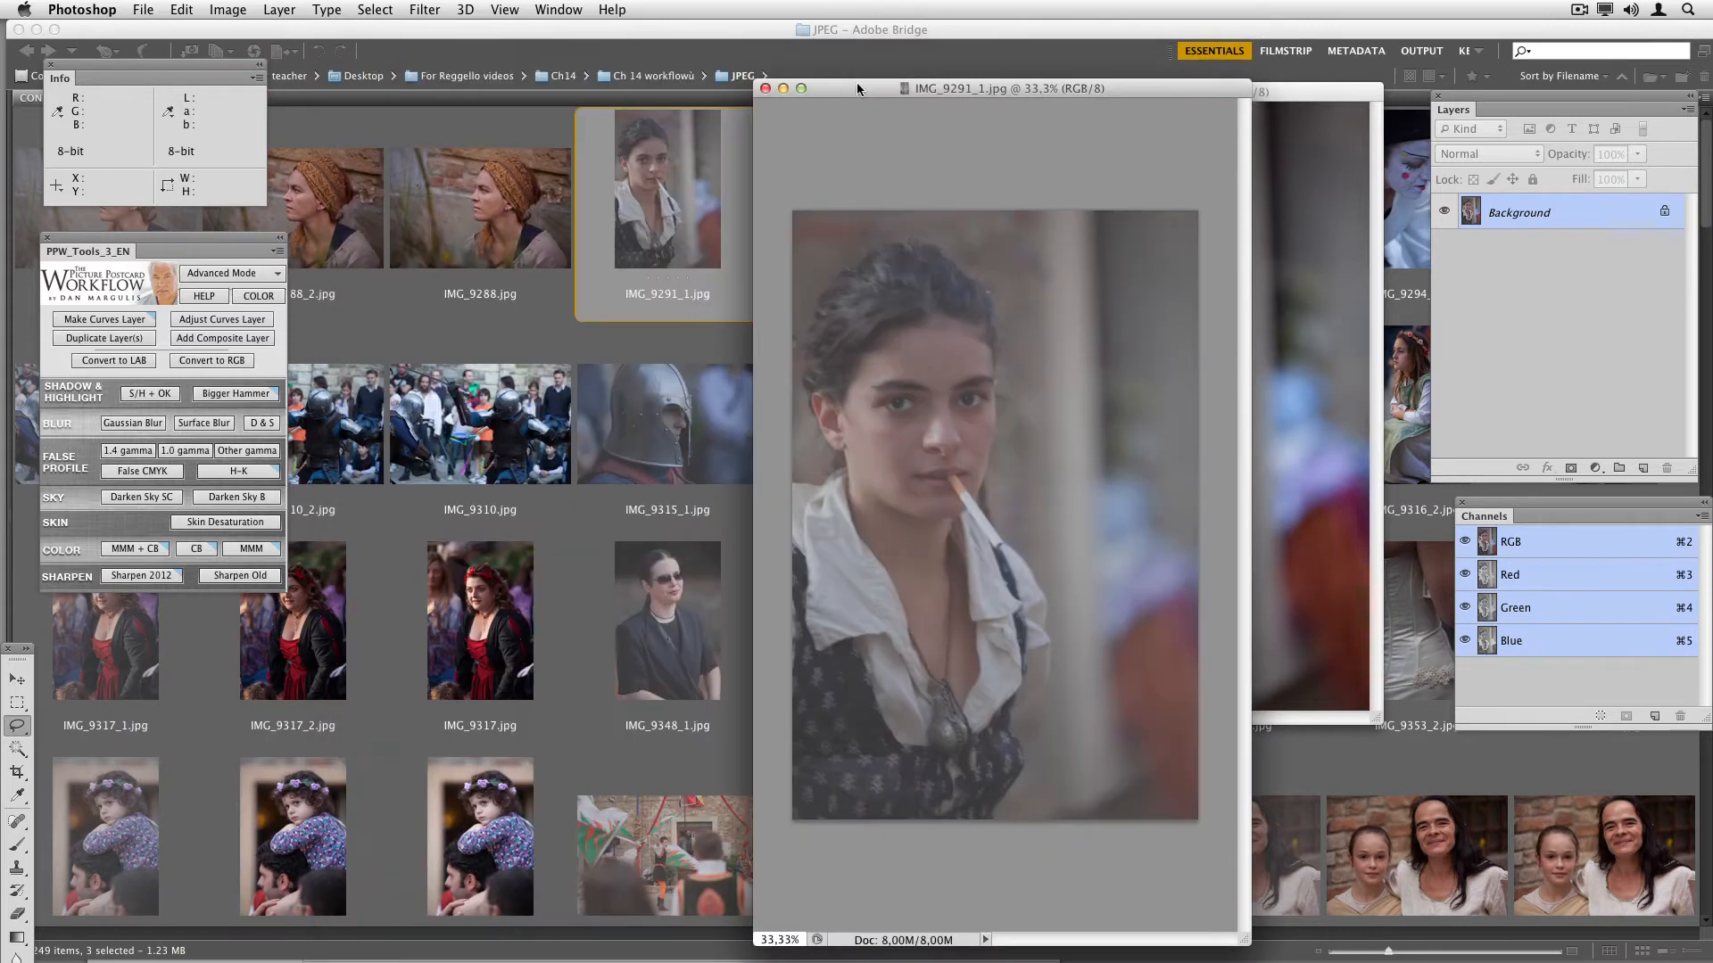
Step: Close the remaining open versions of the IMG_9291 portrait and switch to Adobe Bridge
key(super+w)
click(972, 92)
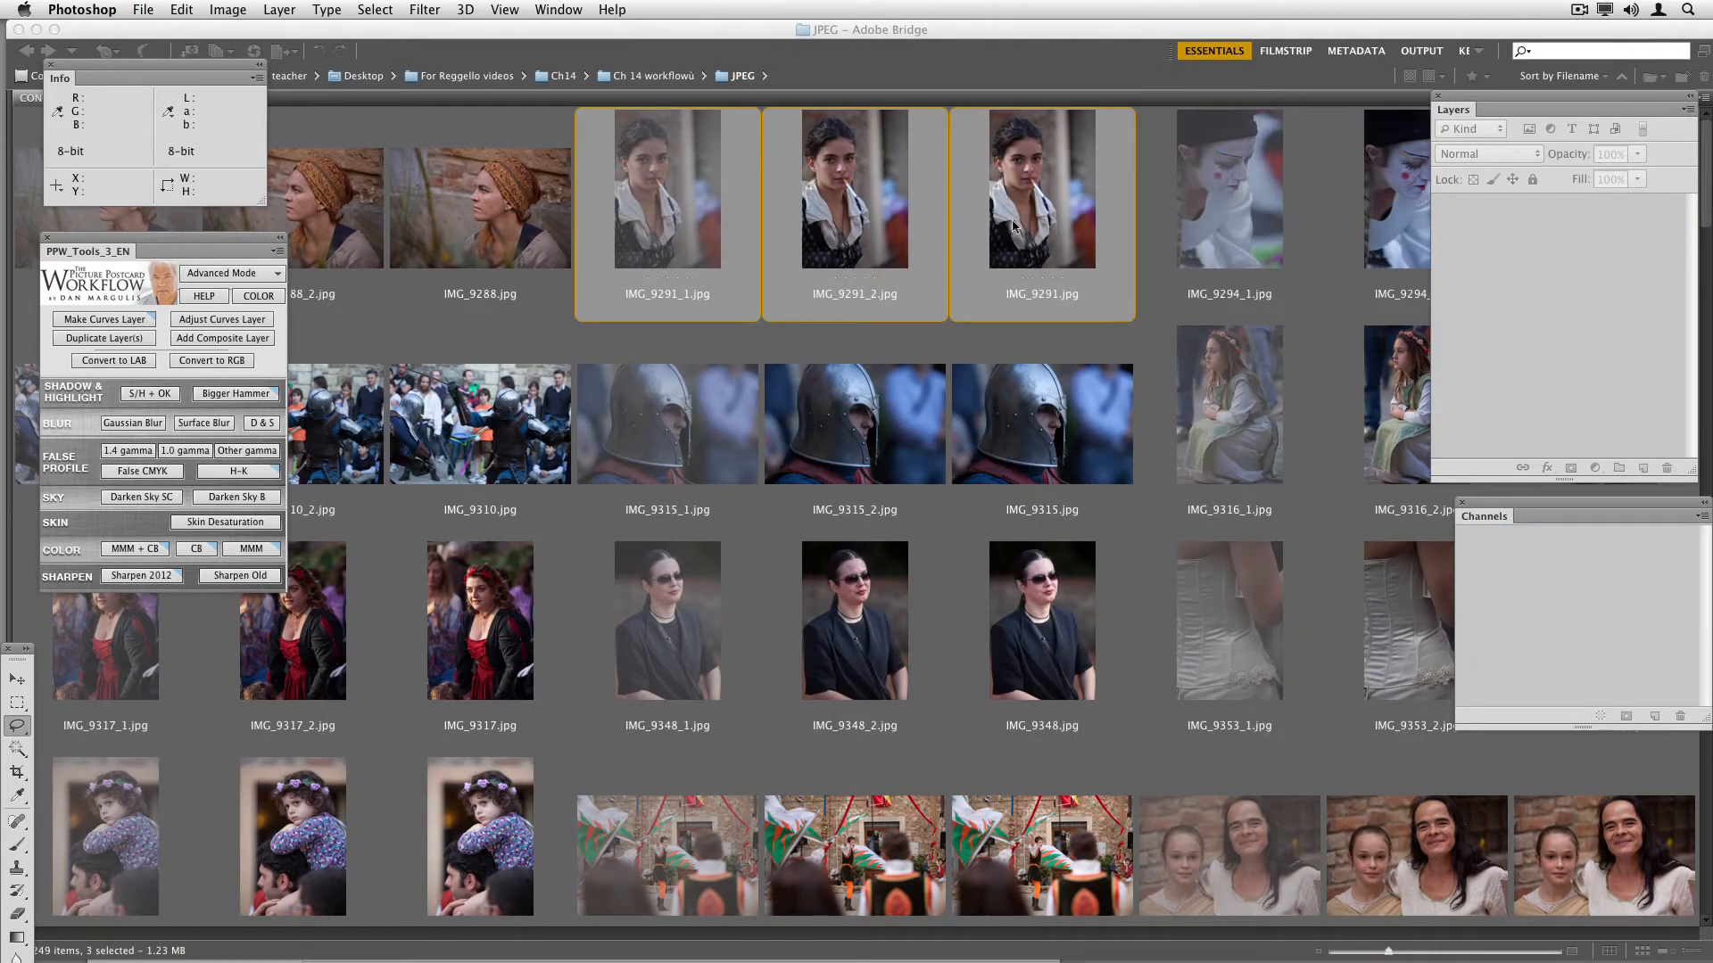
click(1146, 220)
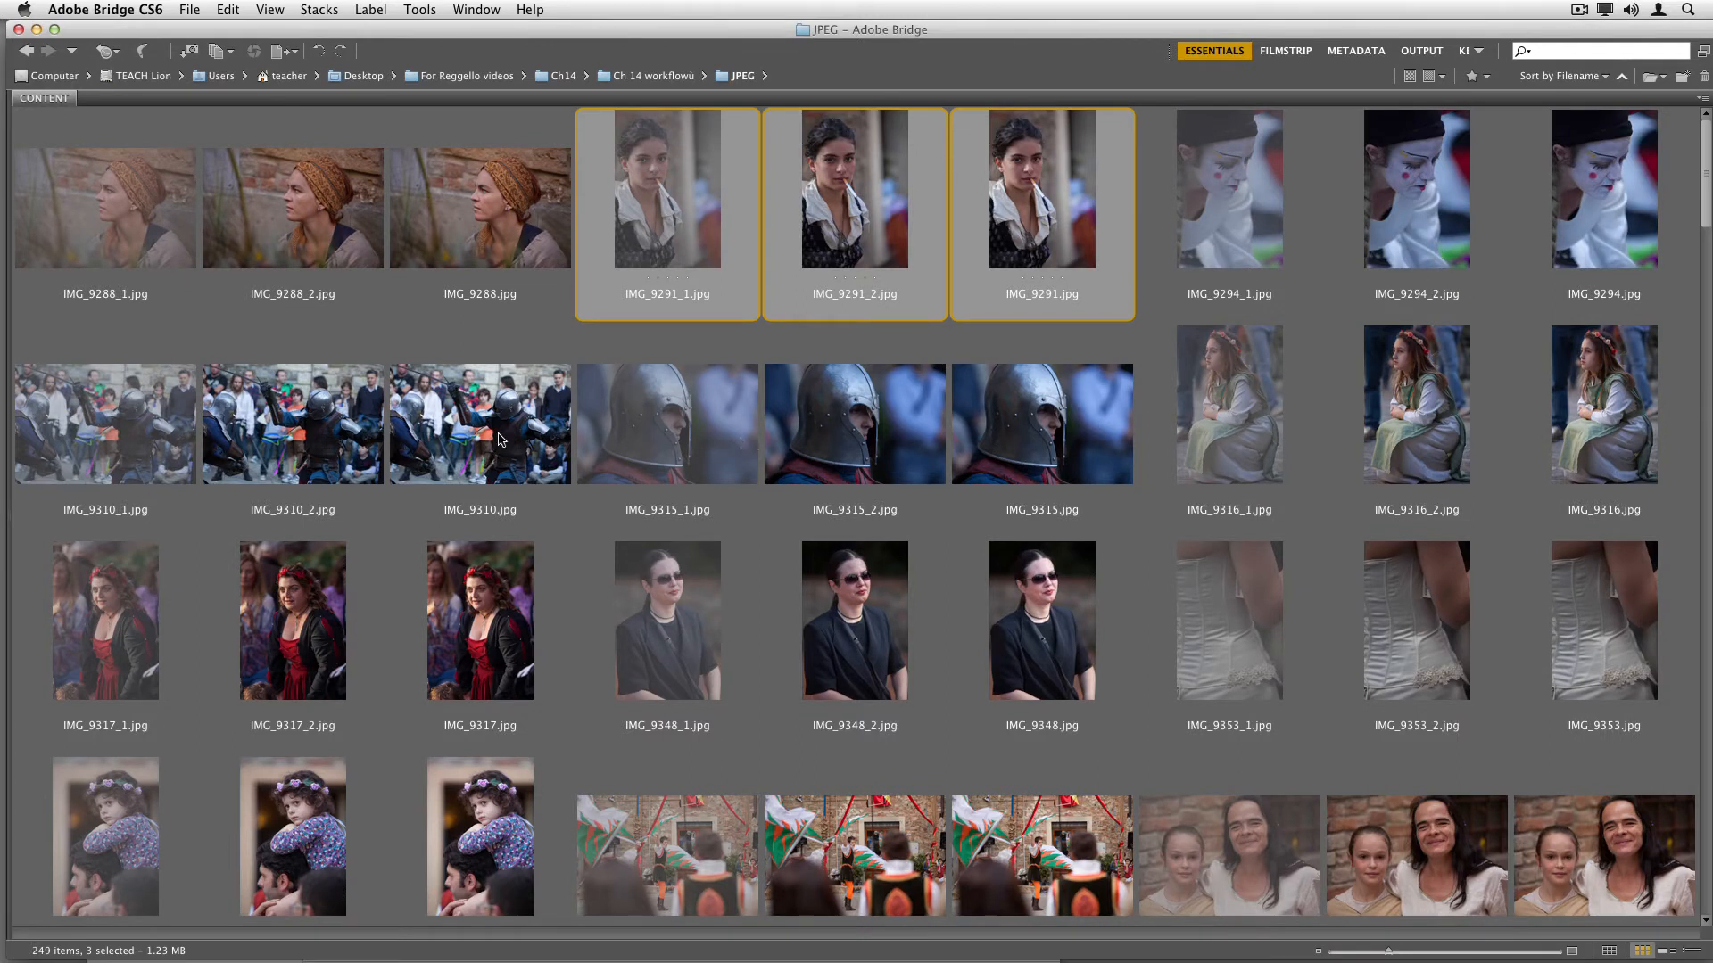
Step: Open IMG_9317_2.jpg, IMG_9317.jpg and IMG_9317_1.jpg in Photoshop from the JPEG folder
double_click(323, 643)
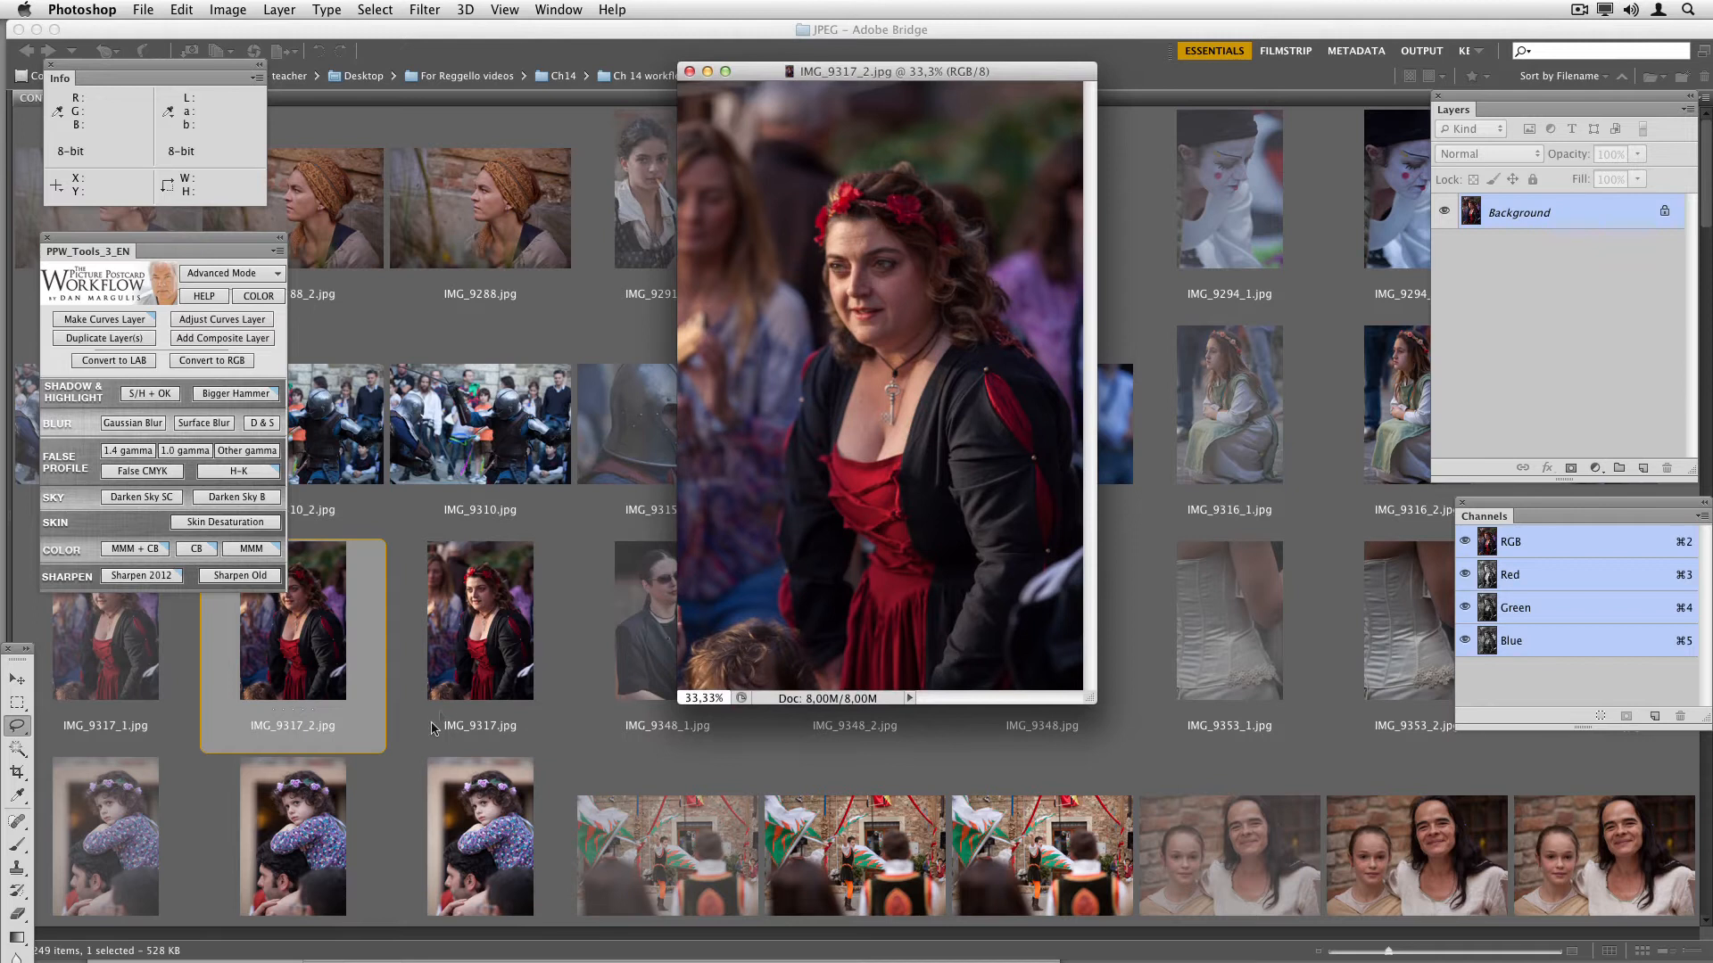
double_click(464, 702)
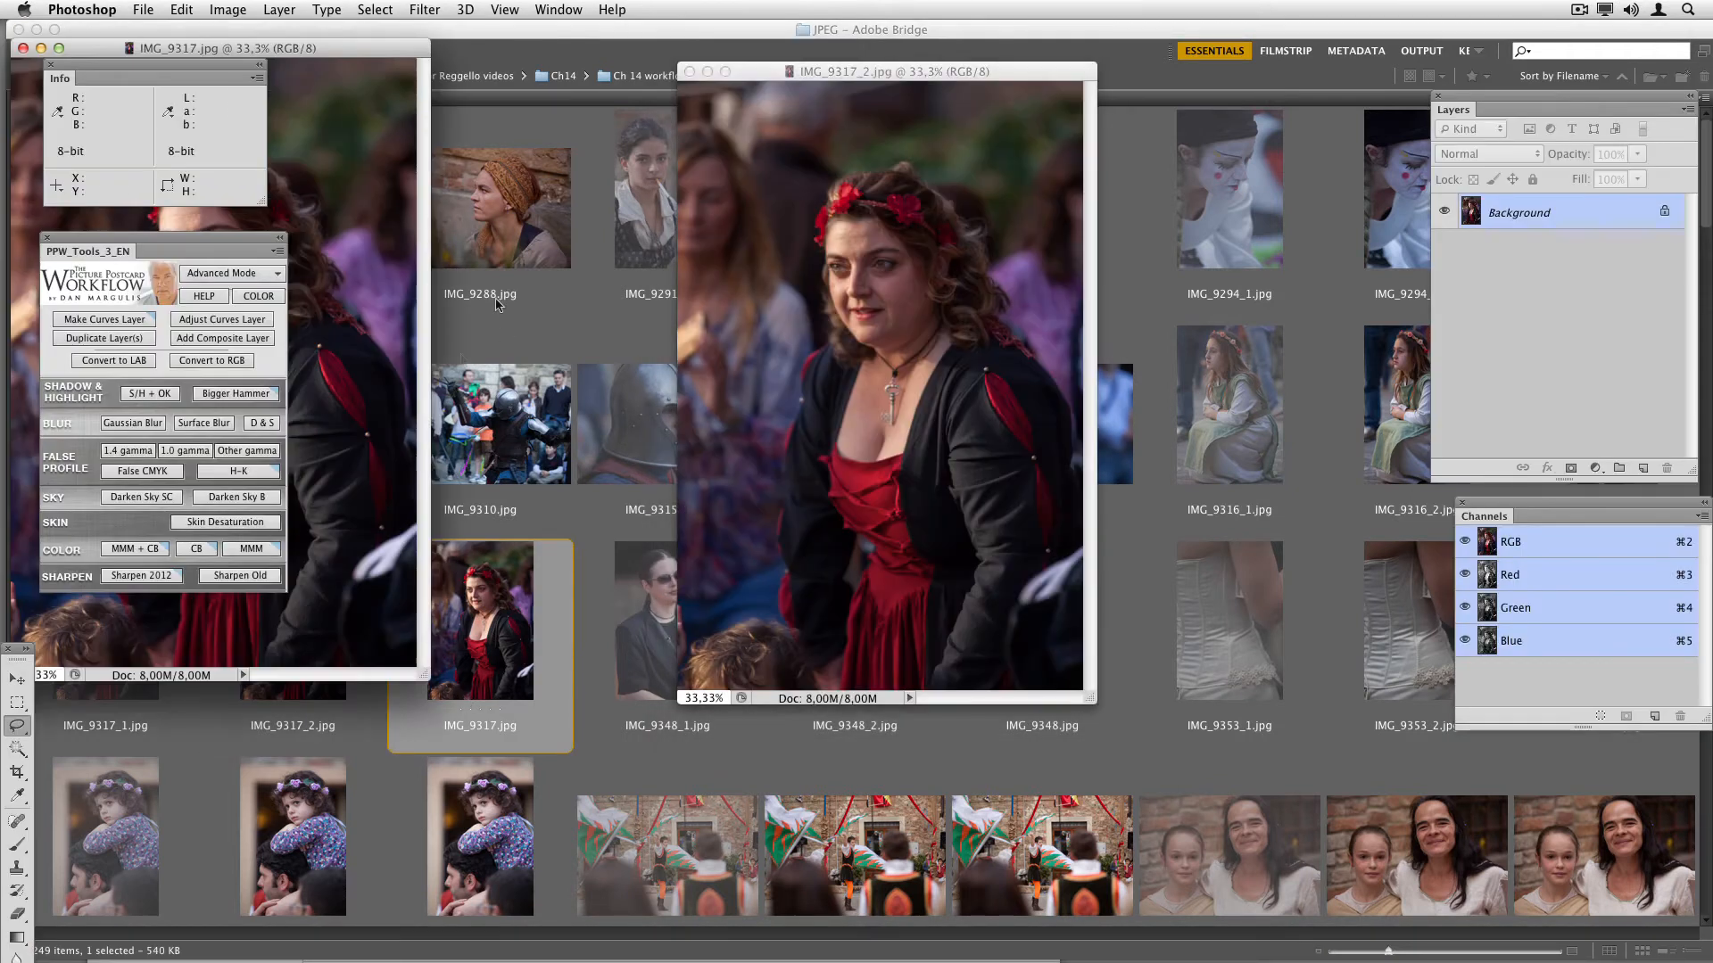
double_click(141, 705)
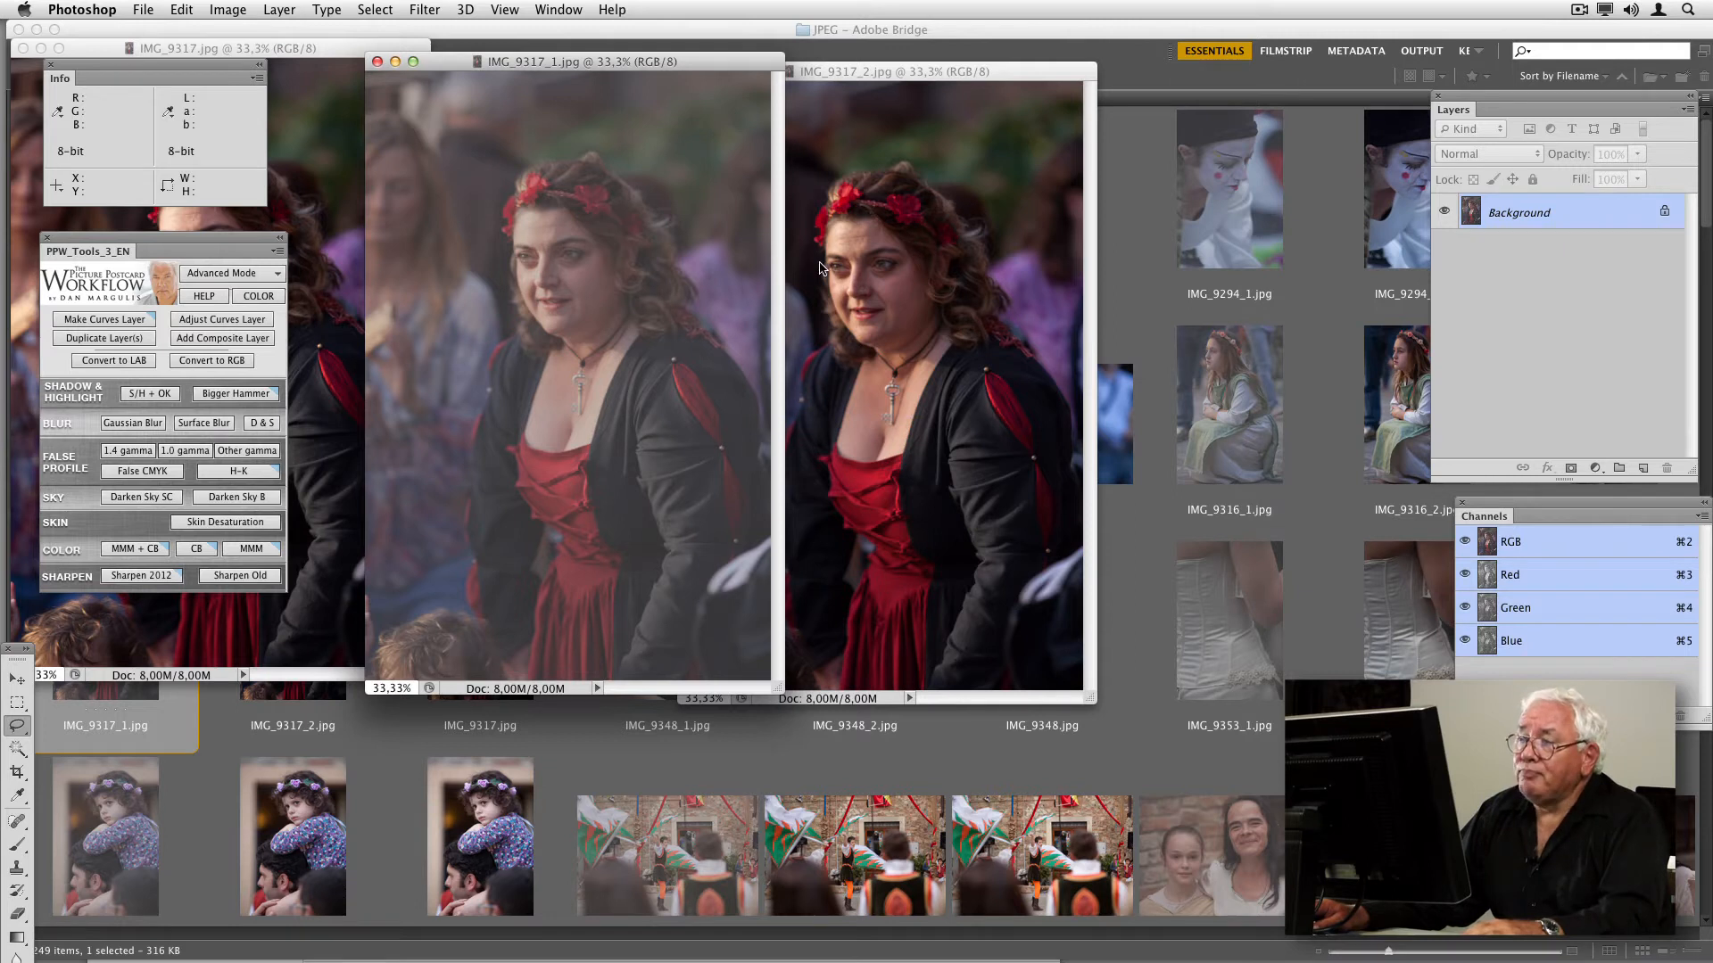
Step: Close all three IMG_9317 documents
key(super+w)
key(super+w)
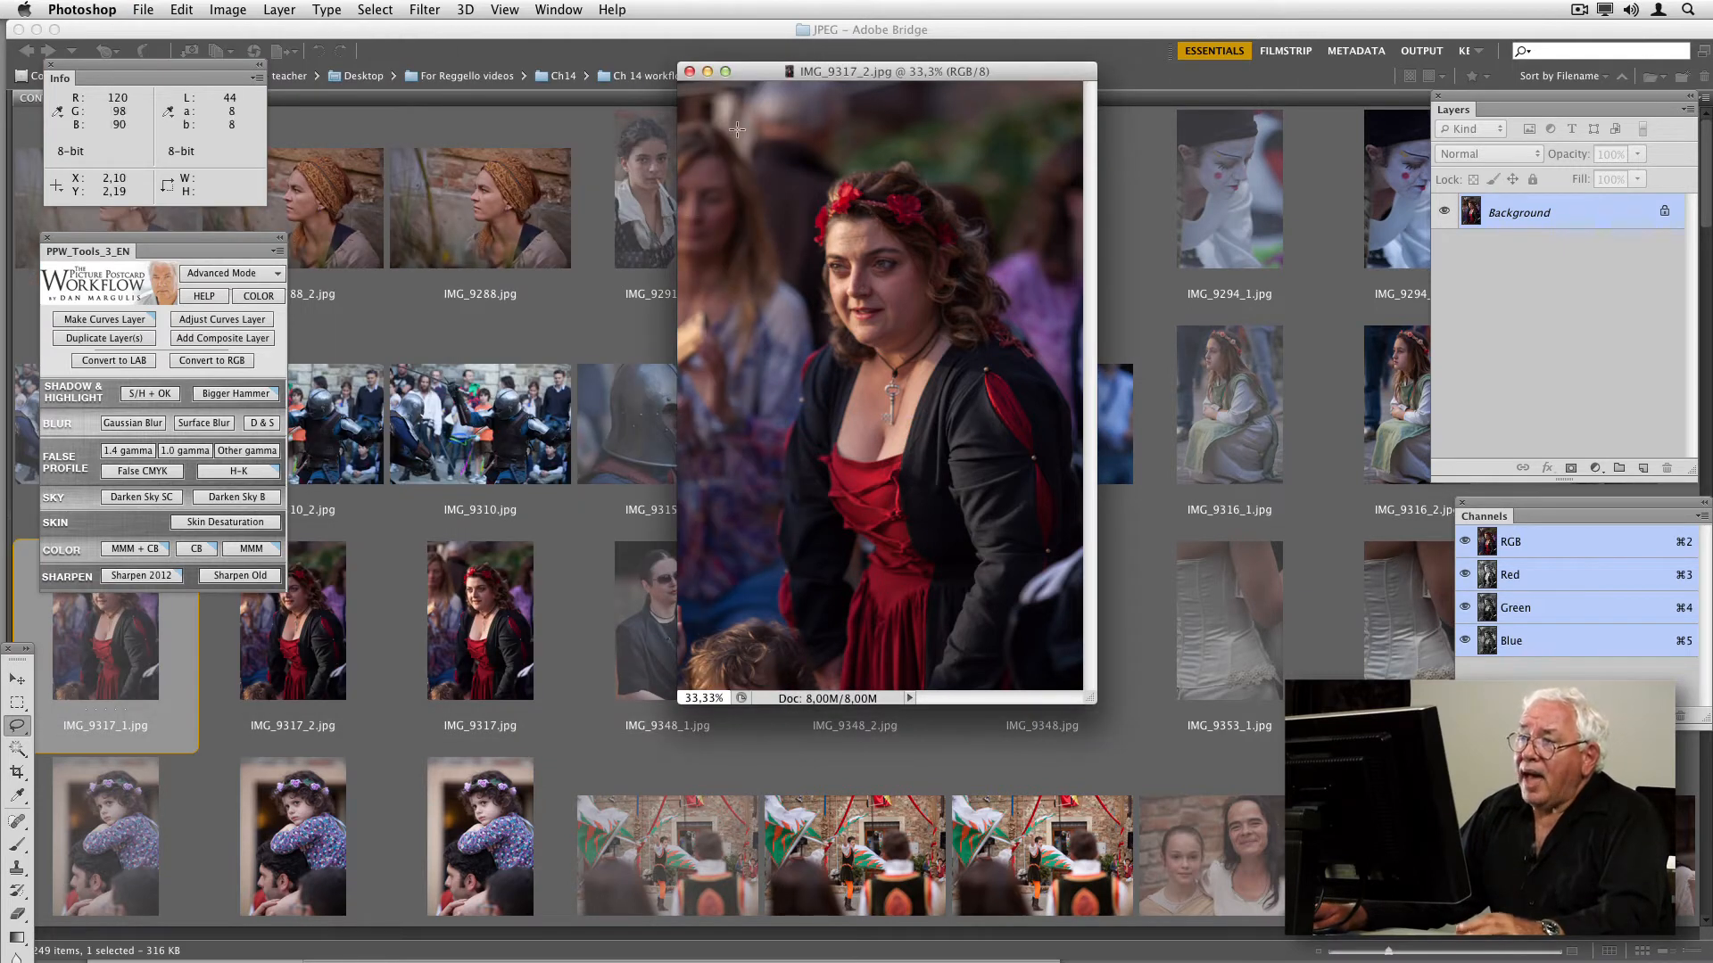
key(super+w)
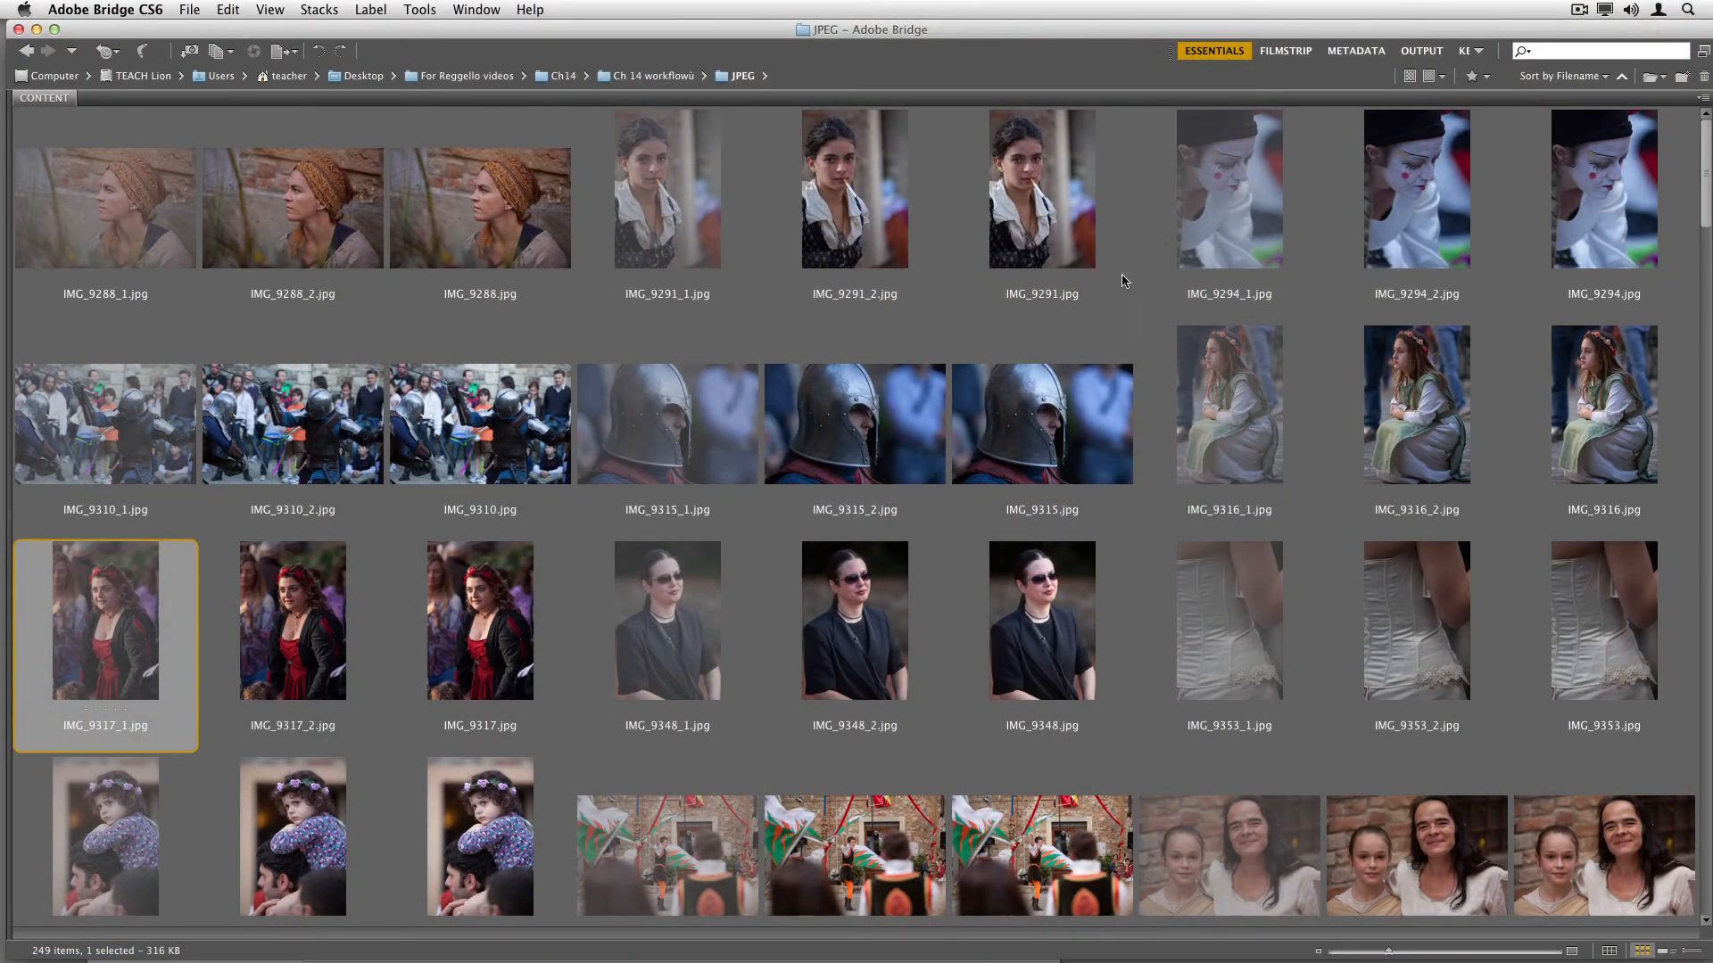
Step: Select the three JPEG versions of IMG_9643 in the JPEG folder
drag(1701, 231, 1673, 839)
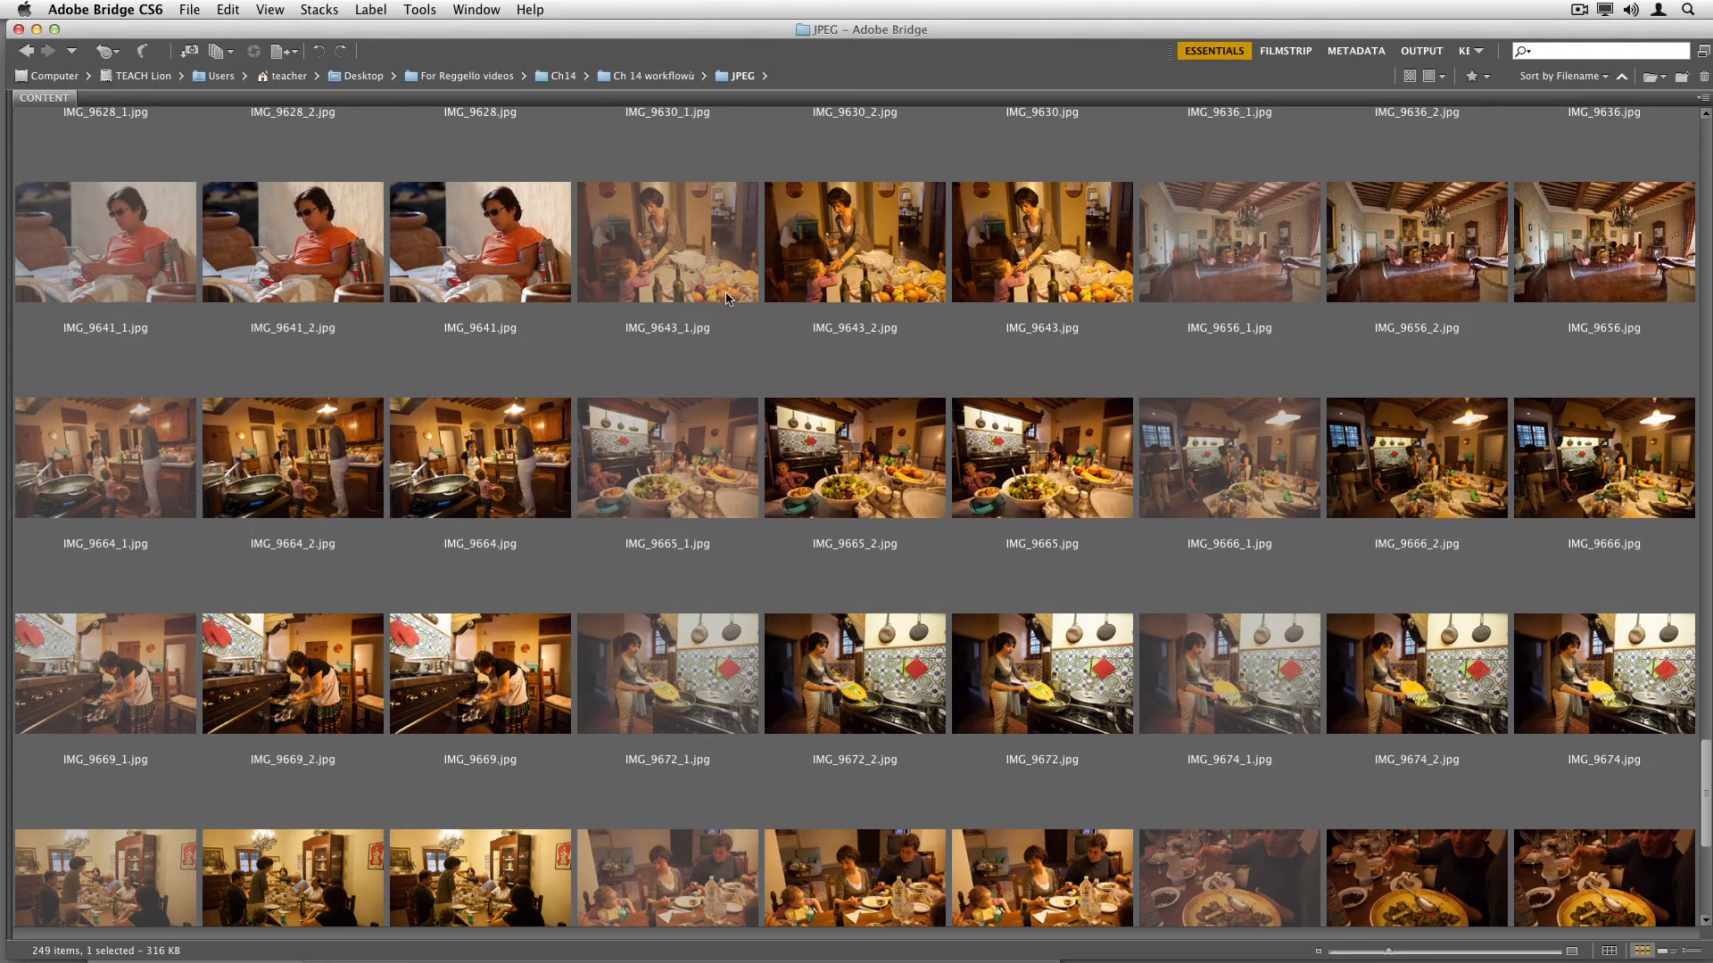
click(1008, 295)
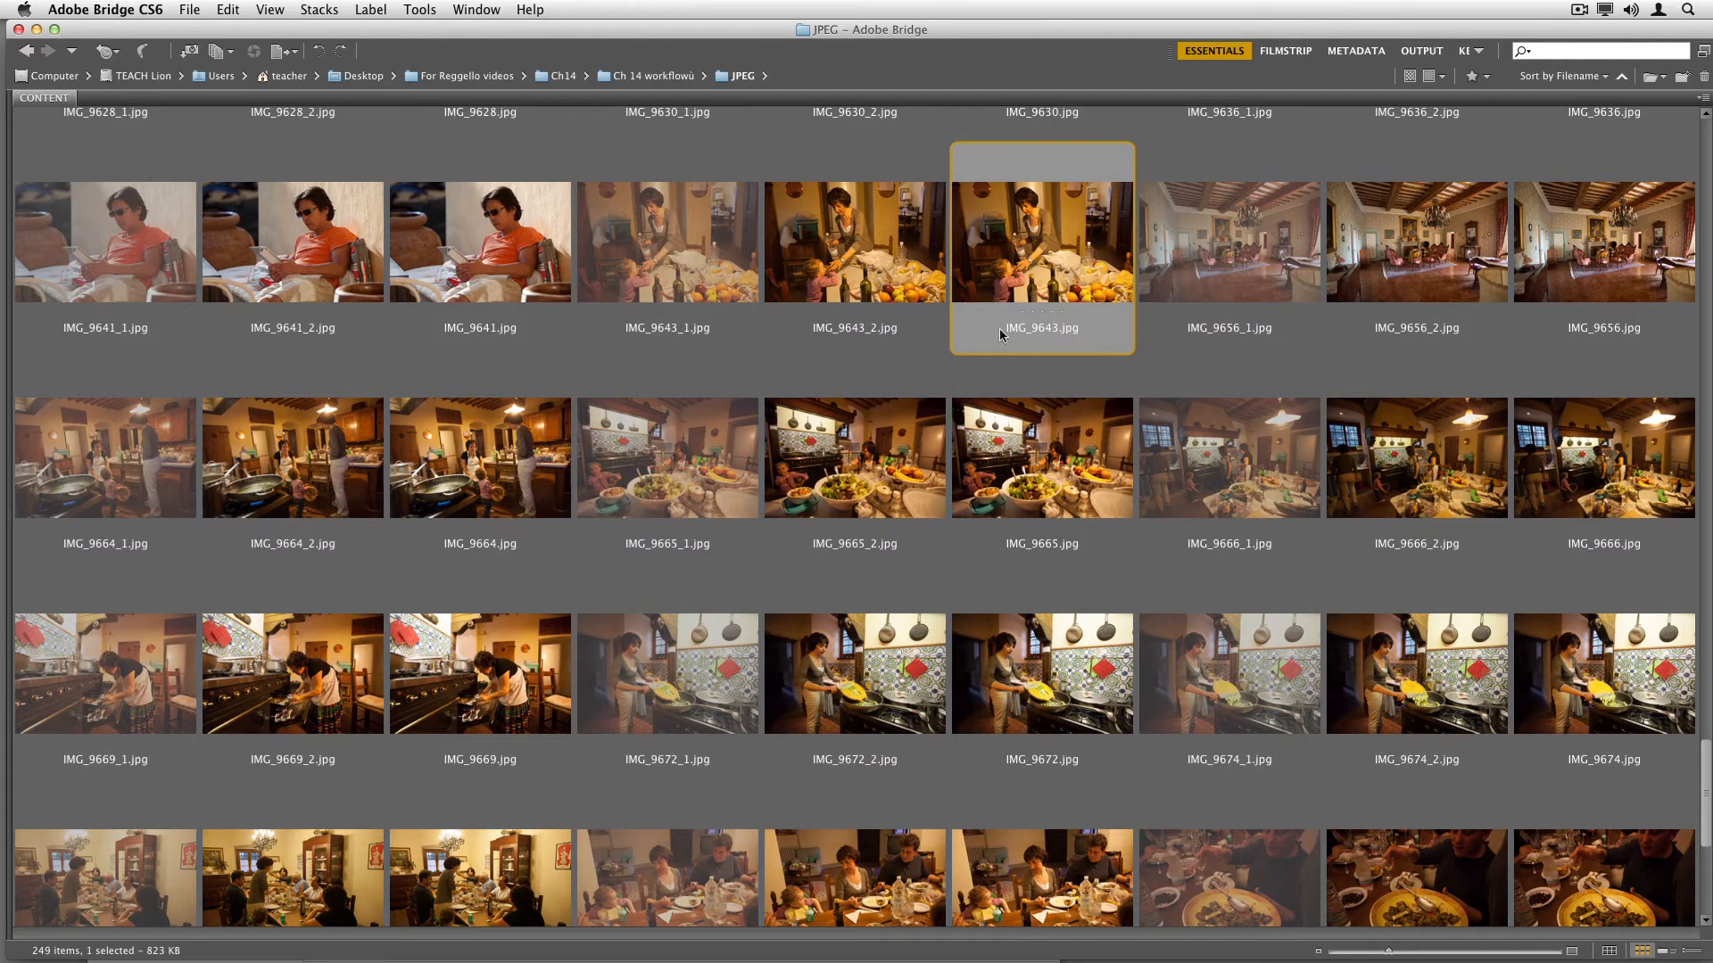
shift+click(885, 288)
shift+click(741, 283)
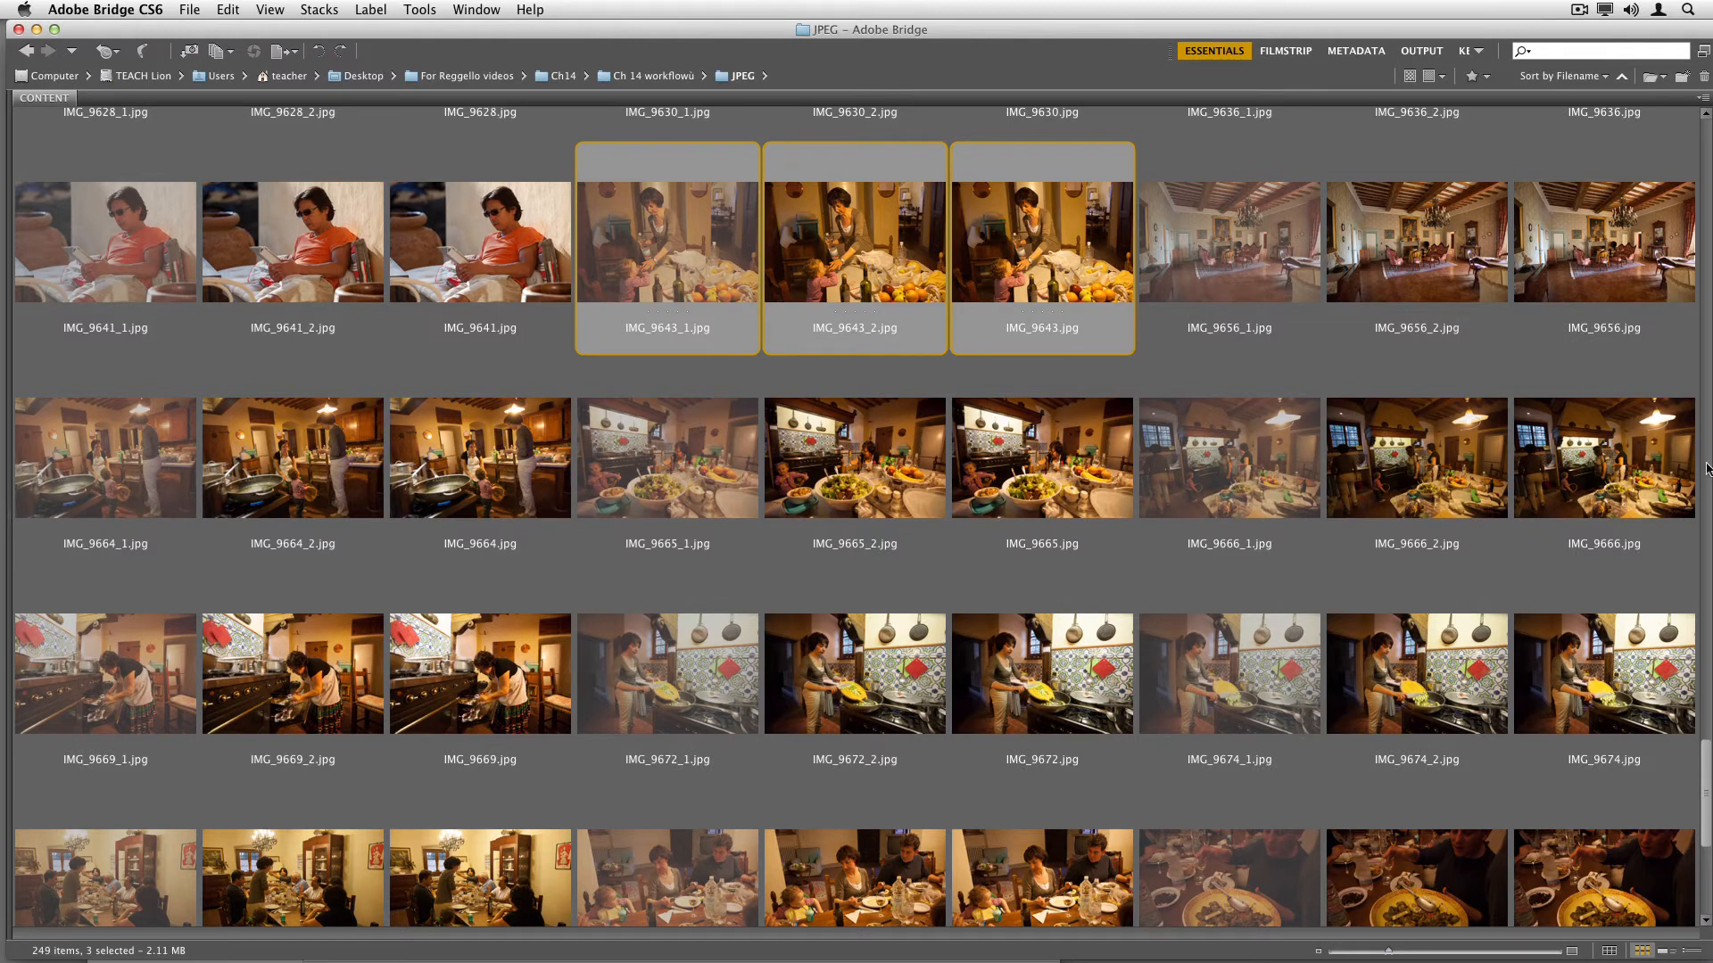
Step: Add the three JPEG versions of IMG_9683 to the selection and open all six files in Photoshop
drag(1708, 815, 1711, 873)
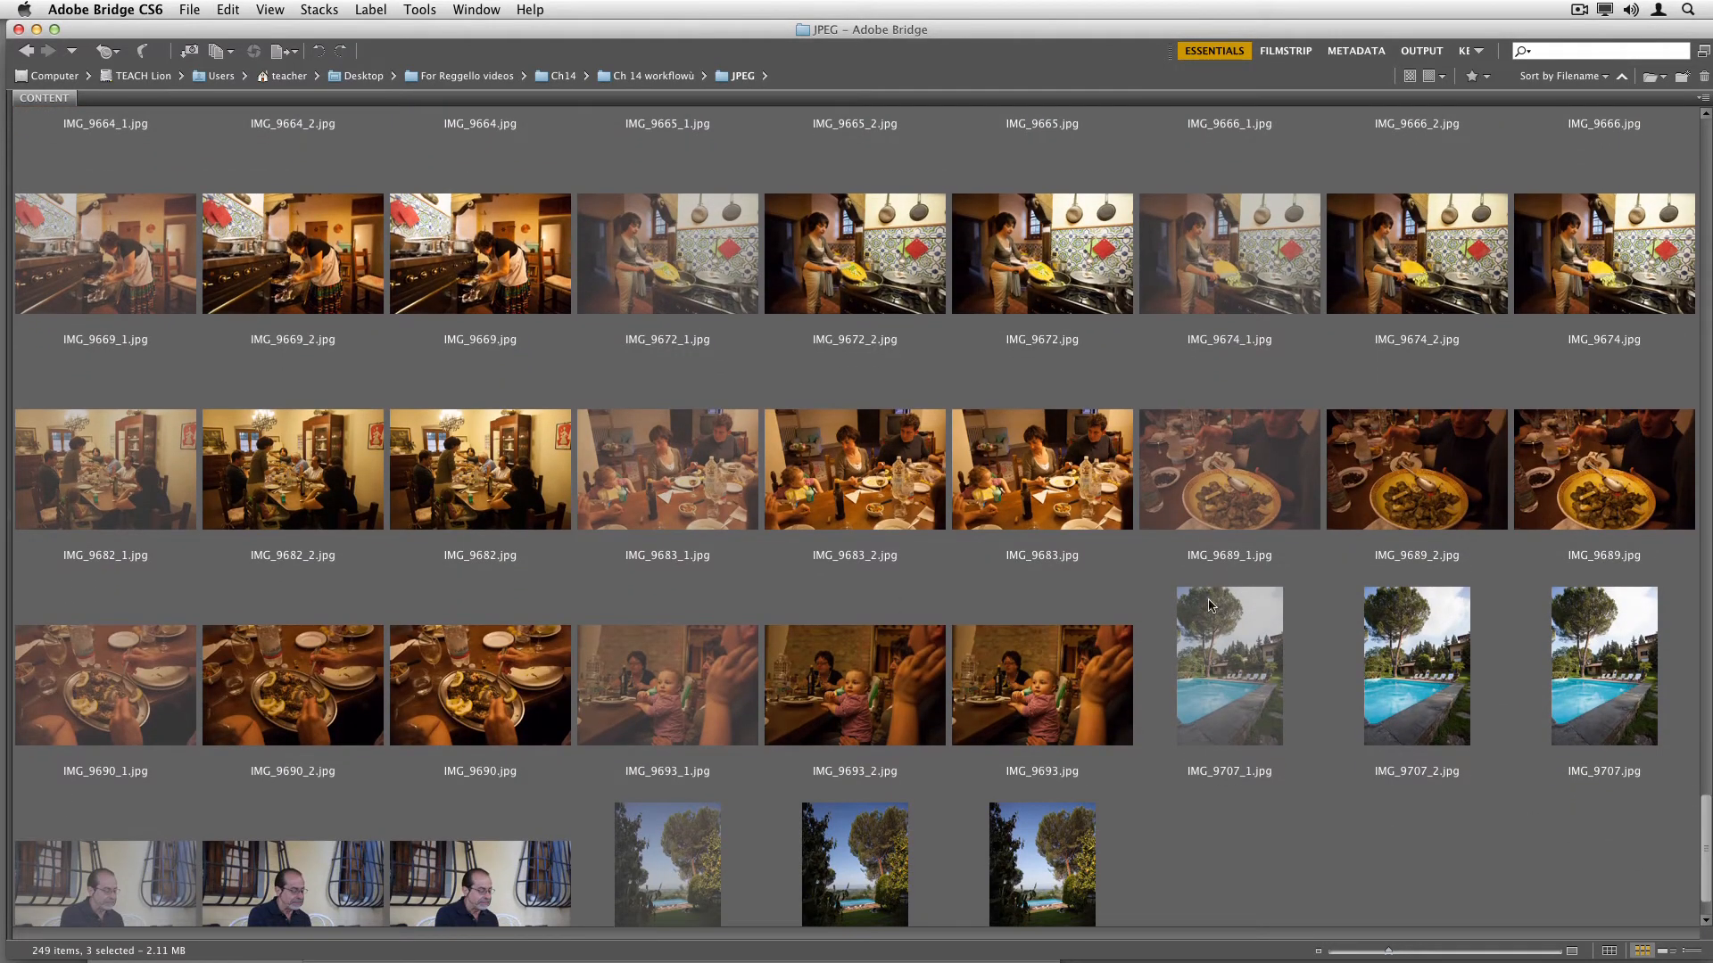
super+click(1008, 493)
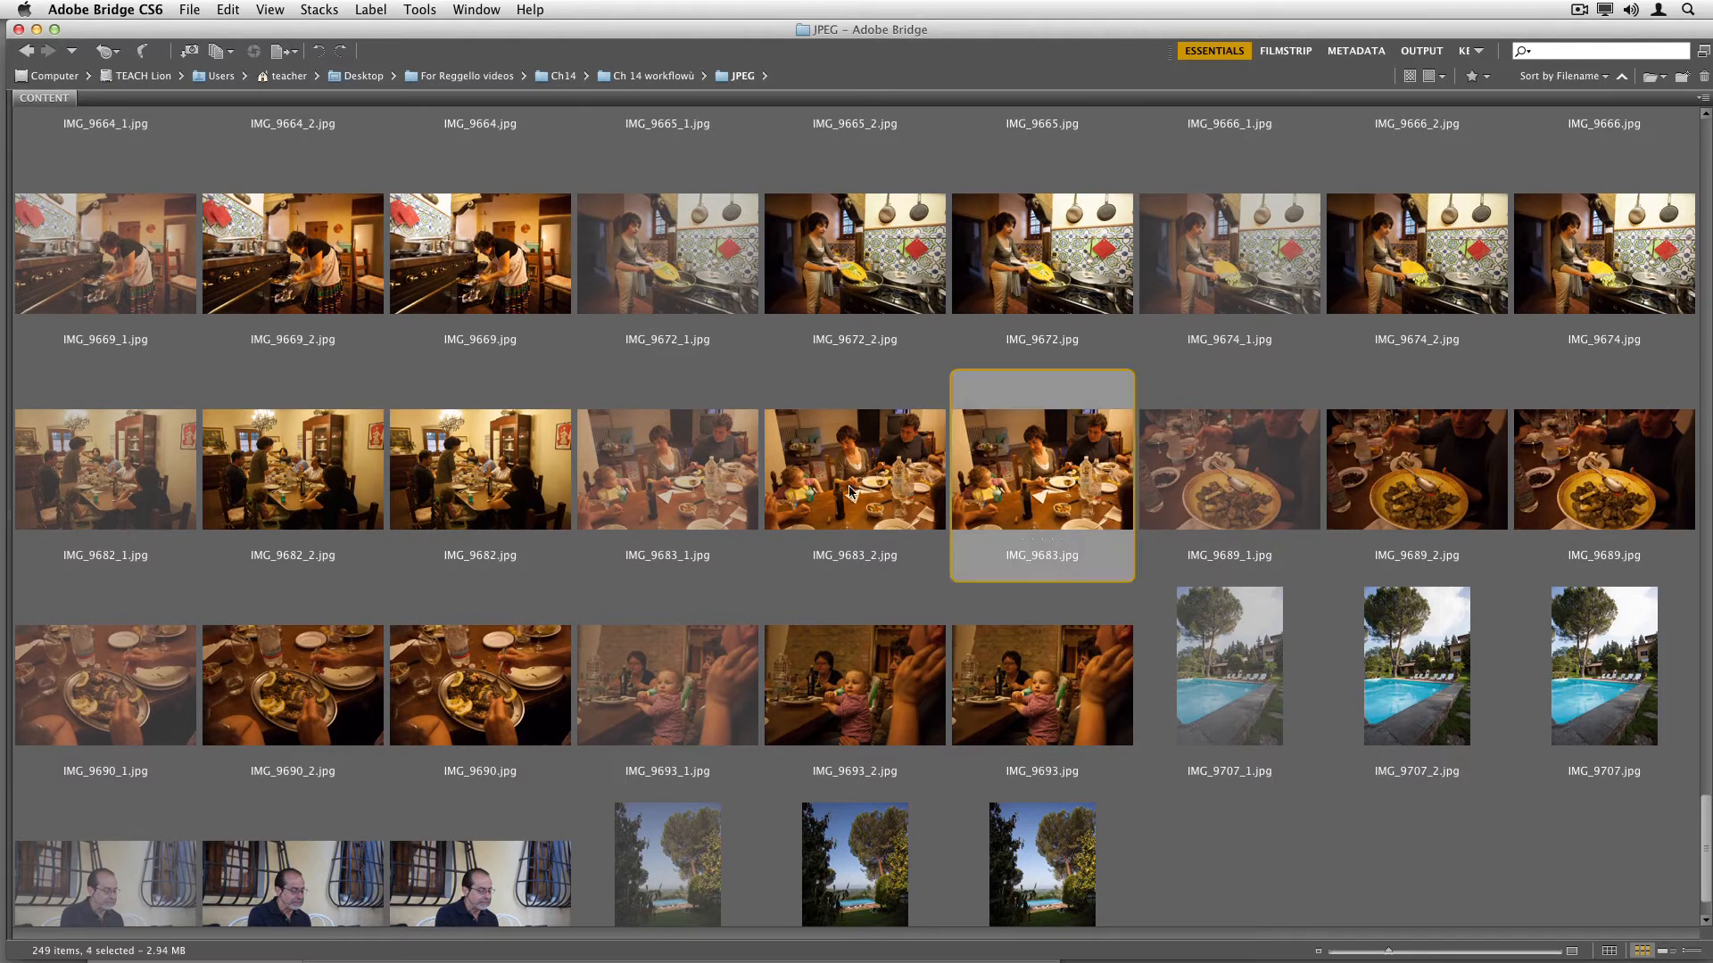
super+click(792, 487)
super+click(707, 480)
key(super+o)
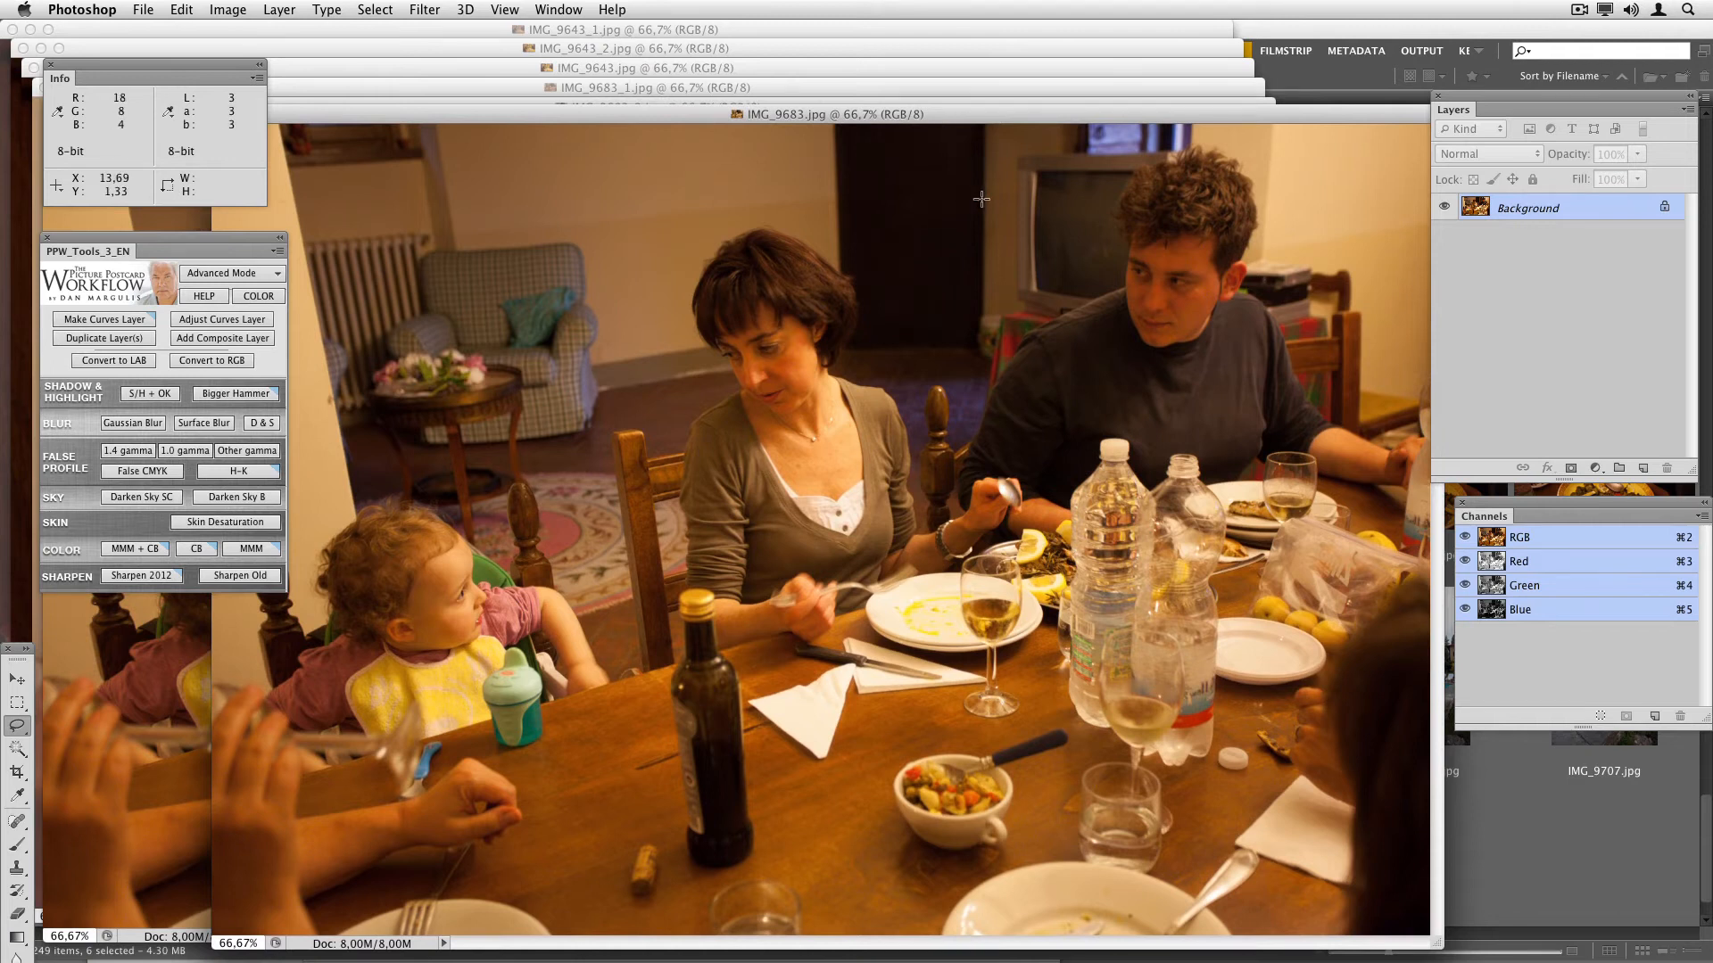
Step: Close IMG_9643_1.jpg, IMG_9643_2.jpg and IMG_9643.jpg, keeping the IMG_9683 versions open
click(837, 35)
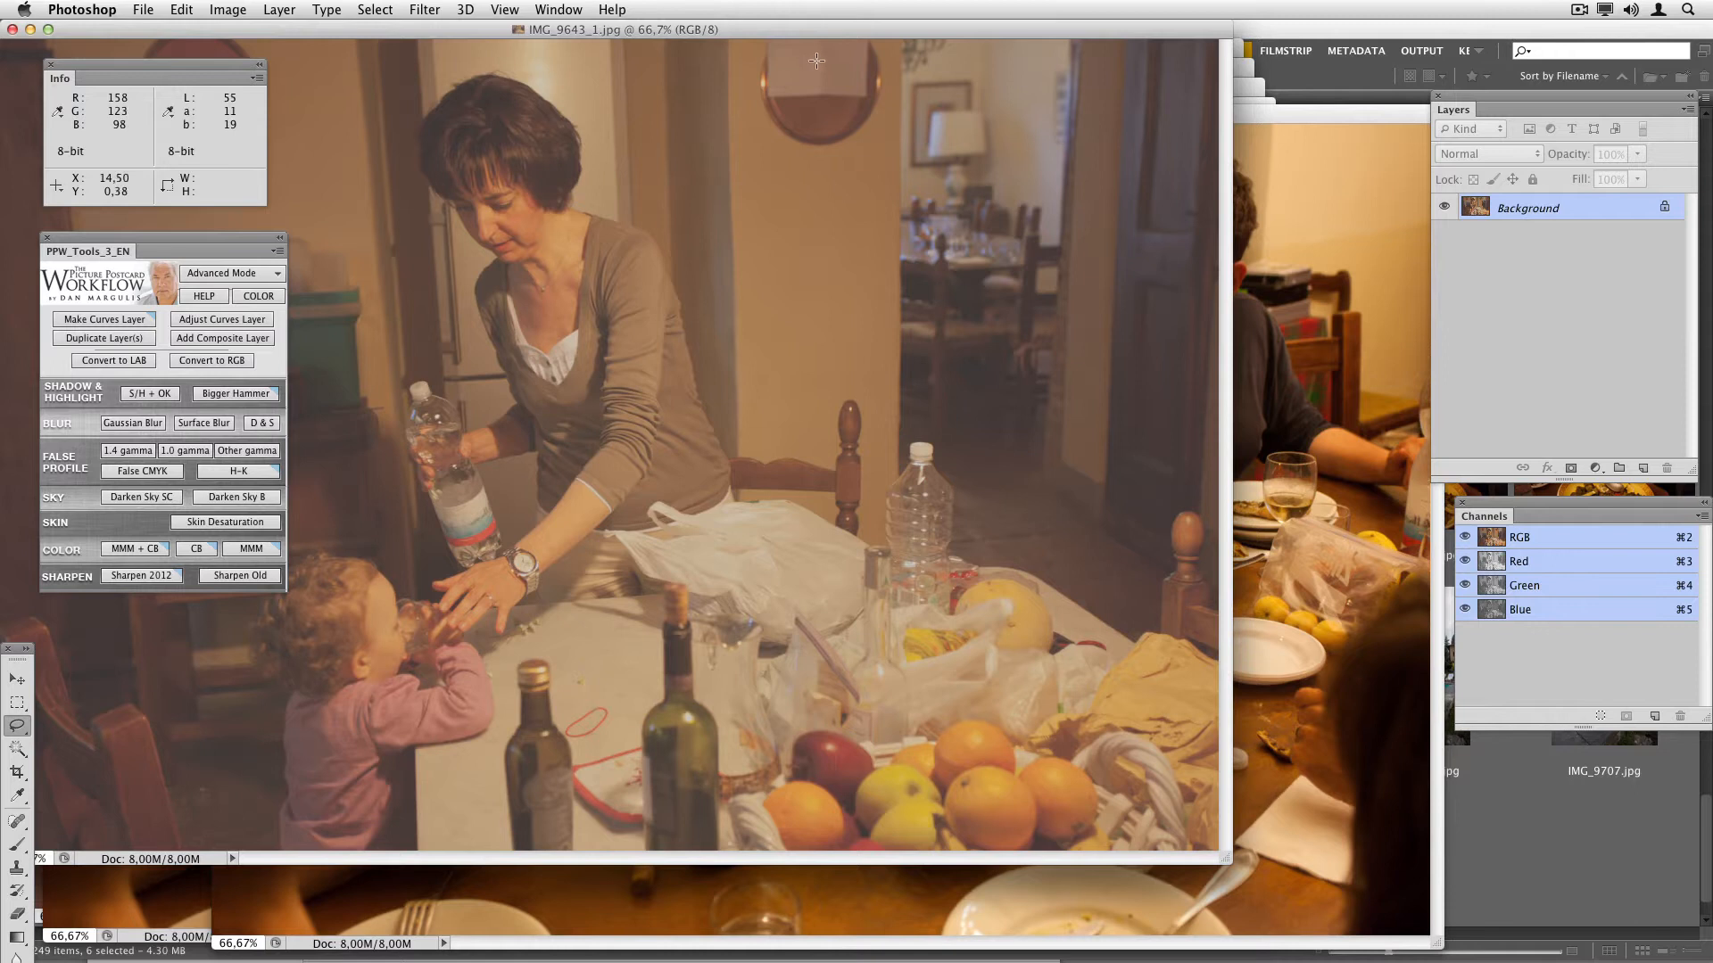
key(super+w)
click(815, 46)
key(super+w)
click(811, 58)
key(super+w)
Step: Move the IMG_9683.jpg window lower and view IMG_9683_2.jpg in front at 100% magnification
drag(841, 115, 872, 145)
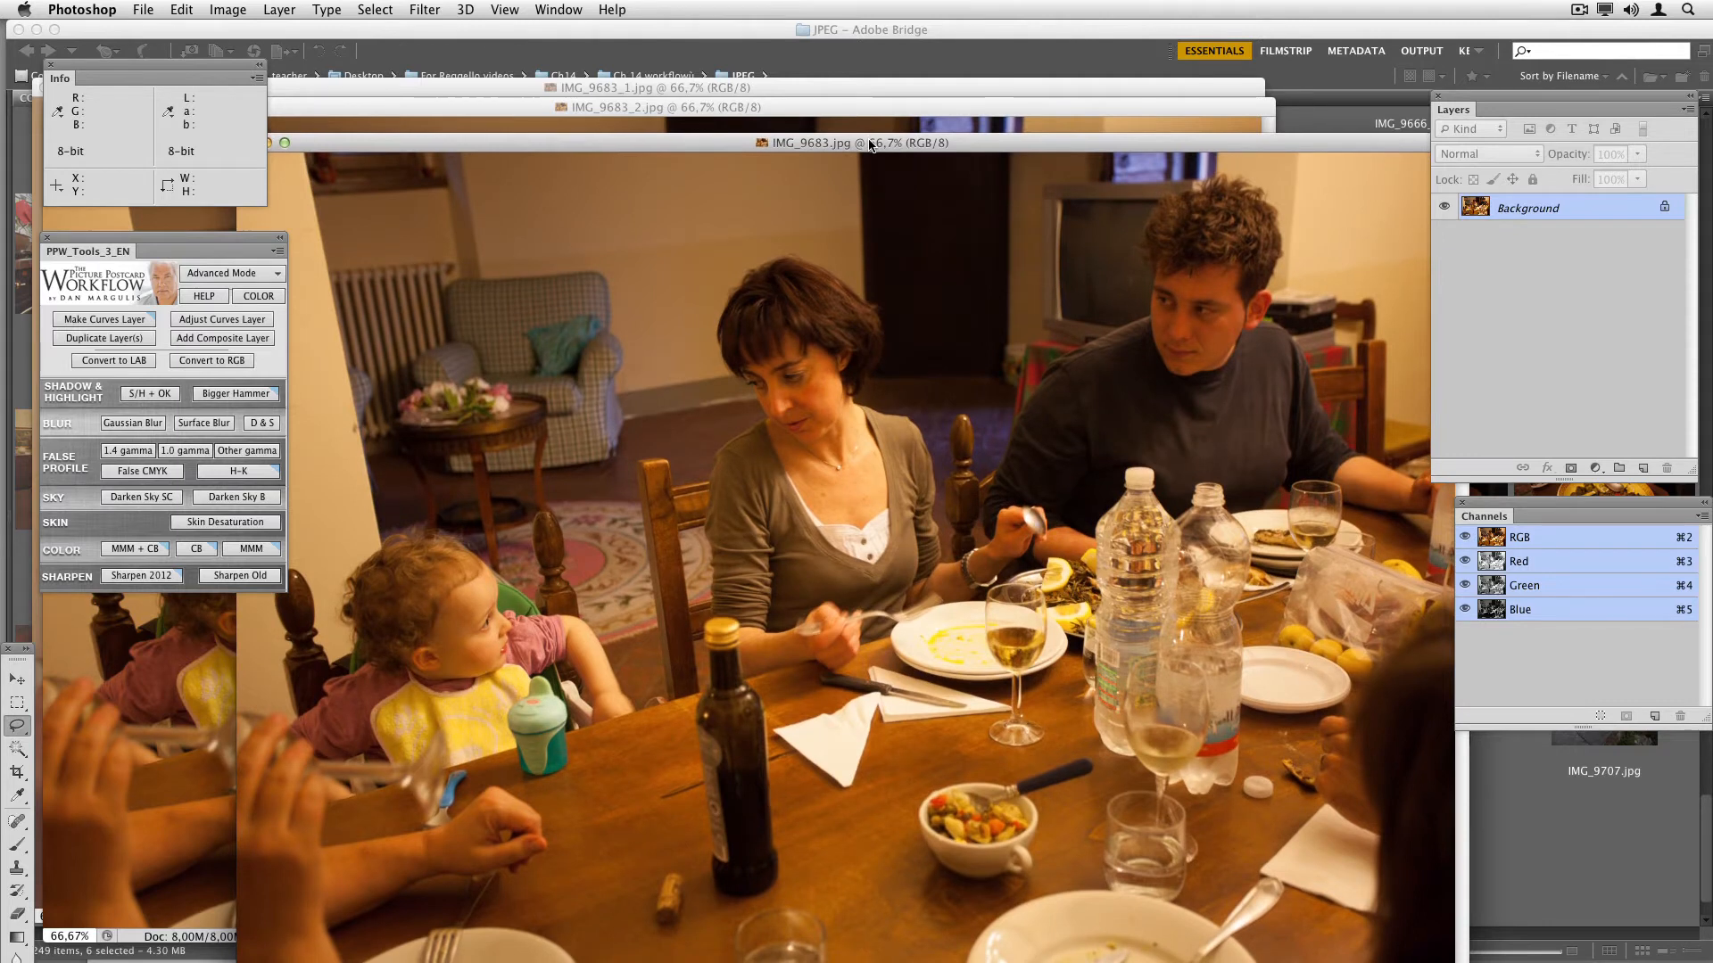
drag(871, 144, 871, 142)
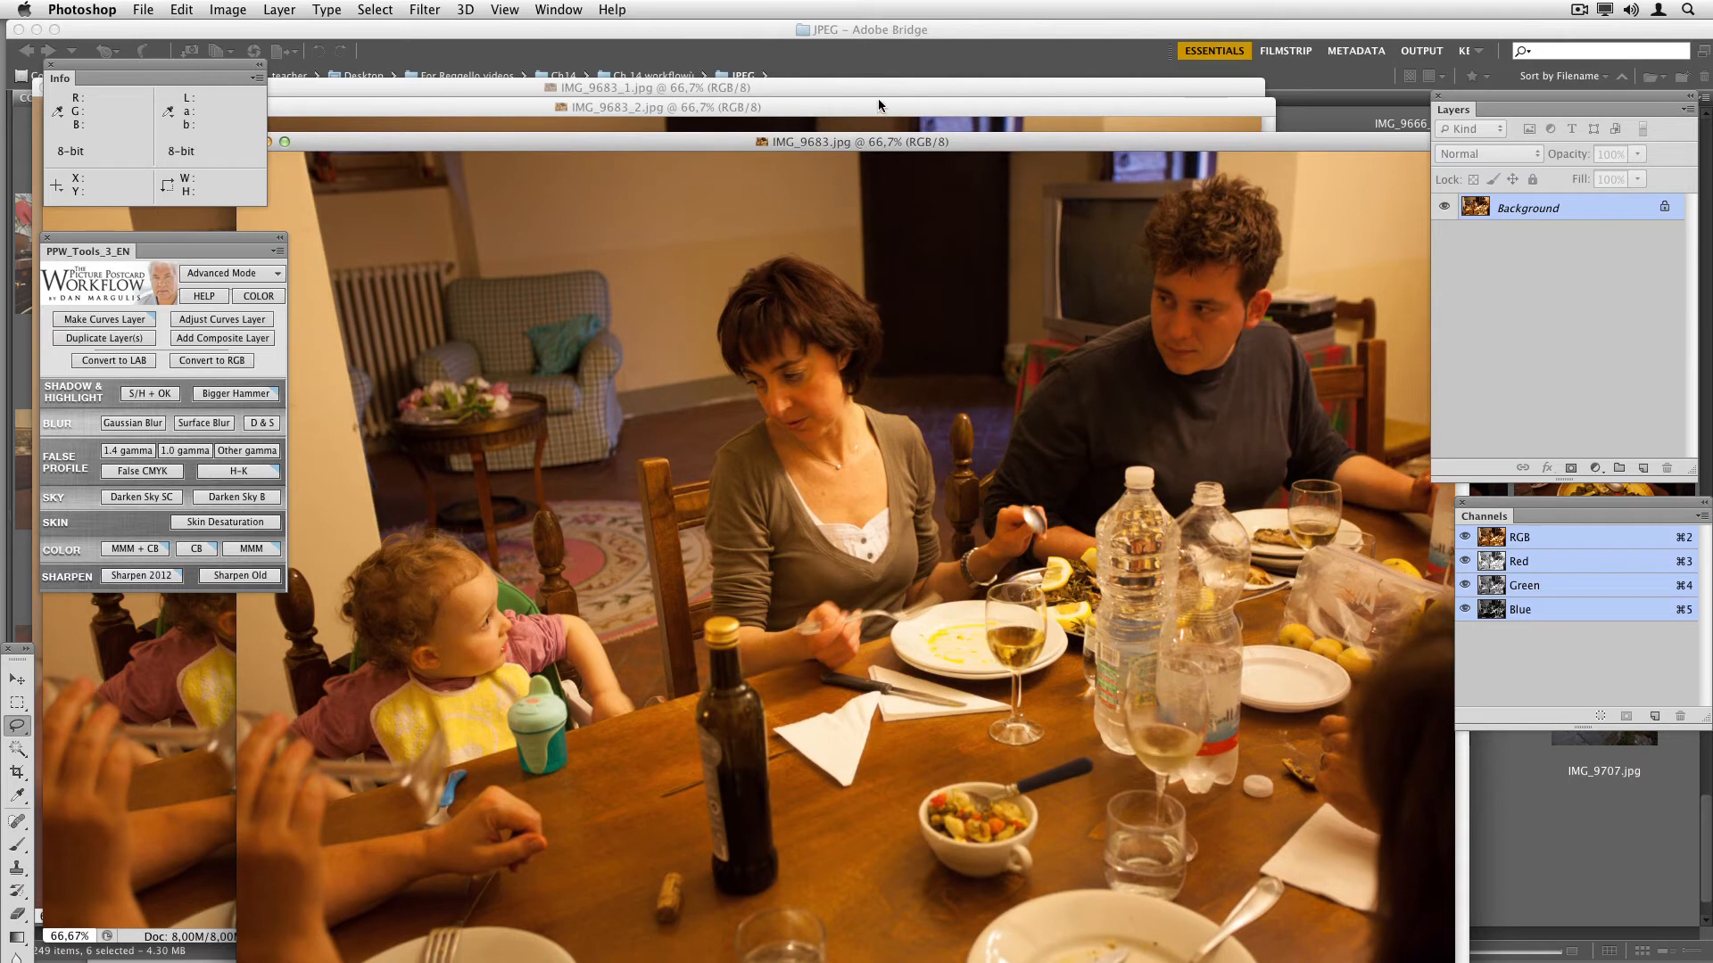
click(875, 115)
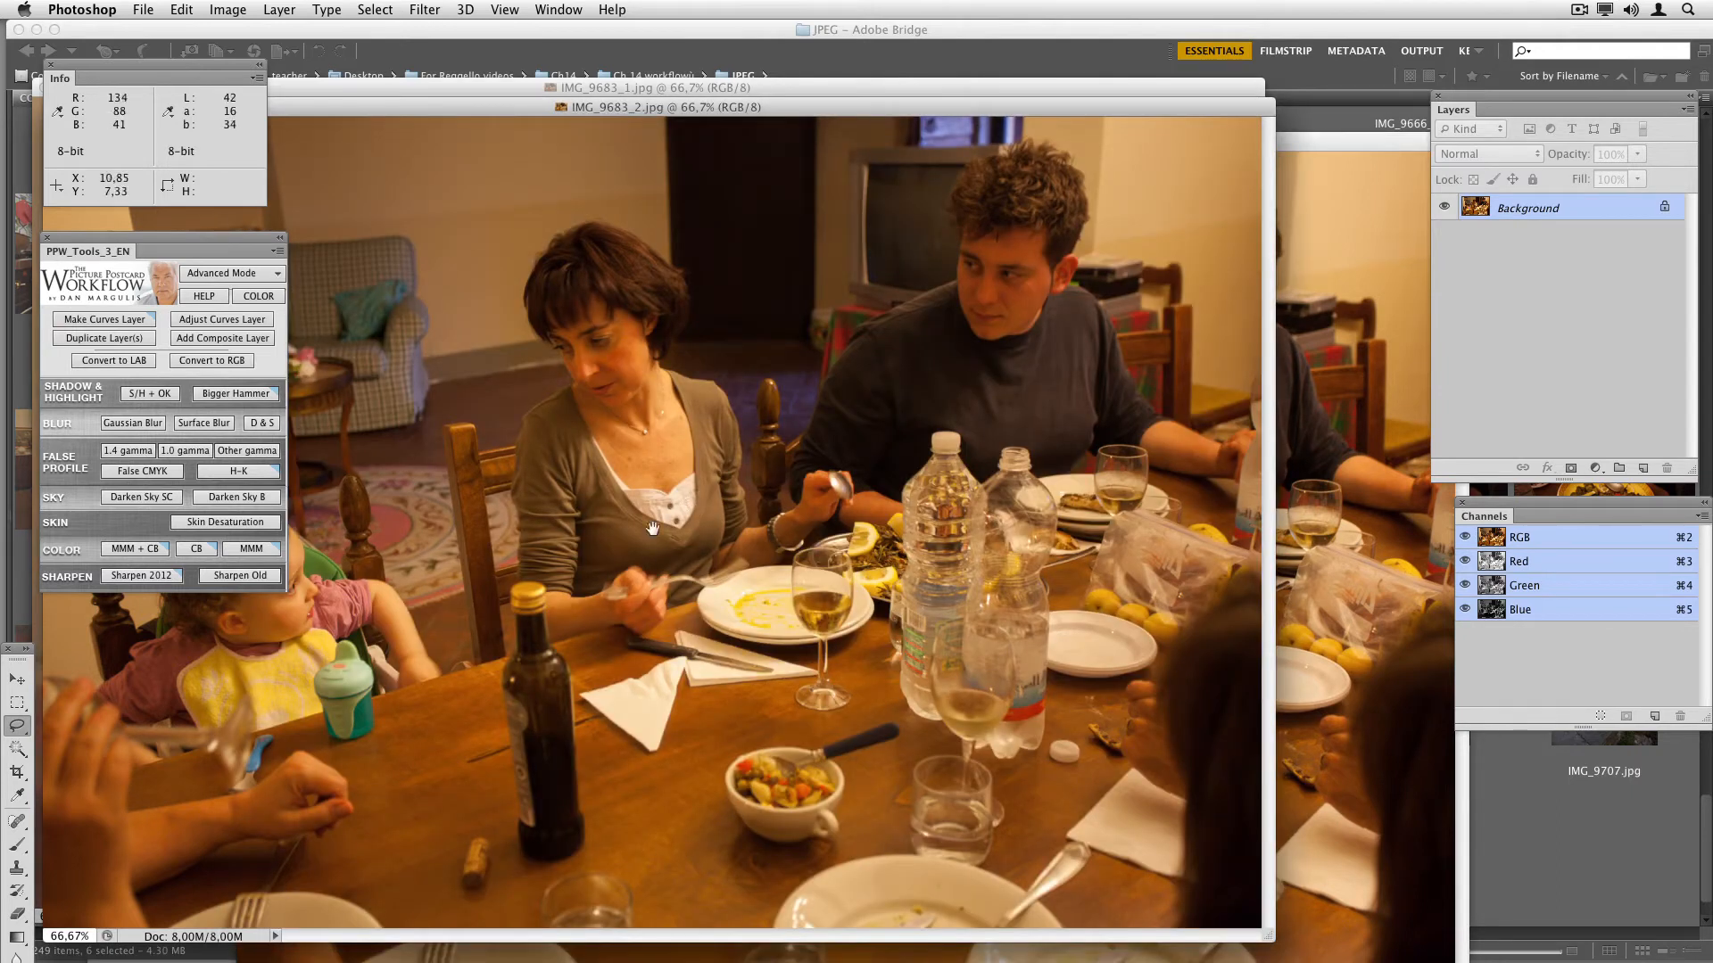
super+click(755, 626)
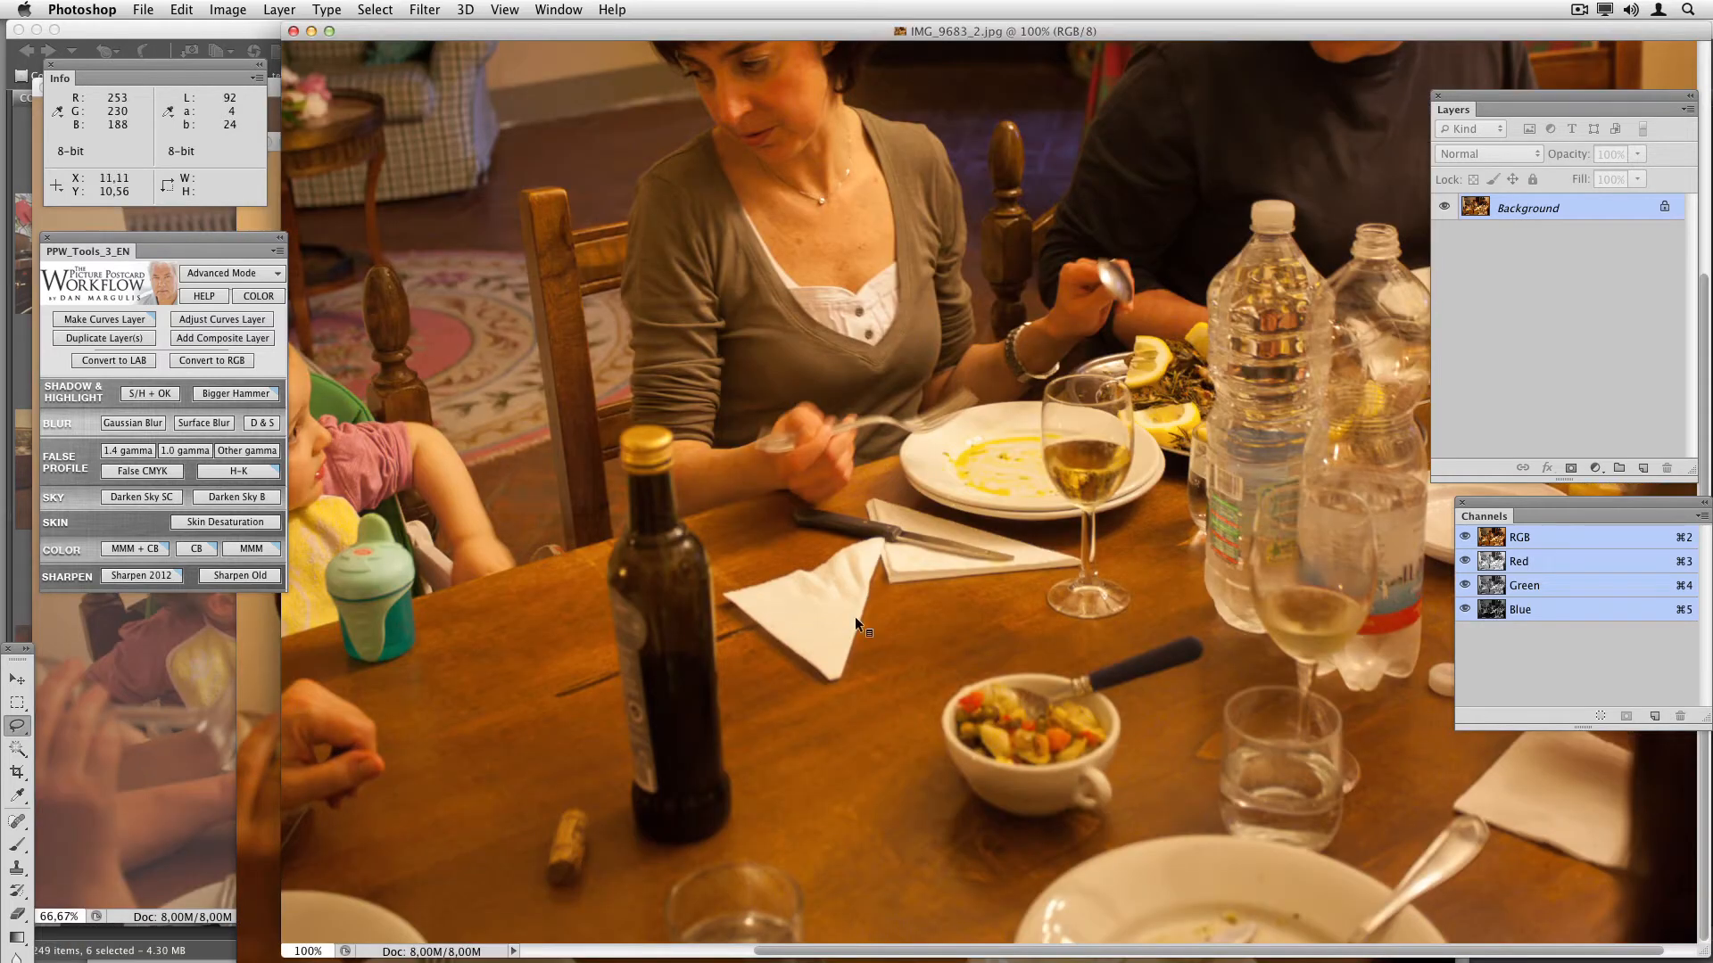
Step: Apply the IMG_9683.jpg image to IMG_9683_2.jpg in Normal mode at 100% opacity, and undo it to compare the two
key(ctrl+super+a)
click(377, 291)
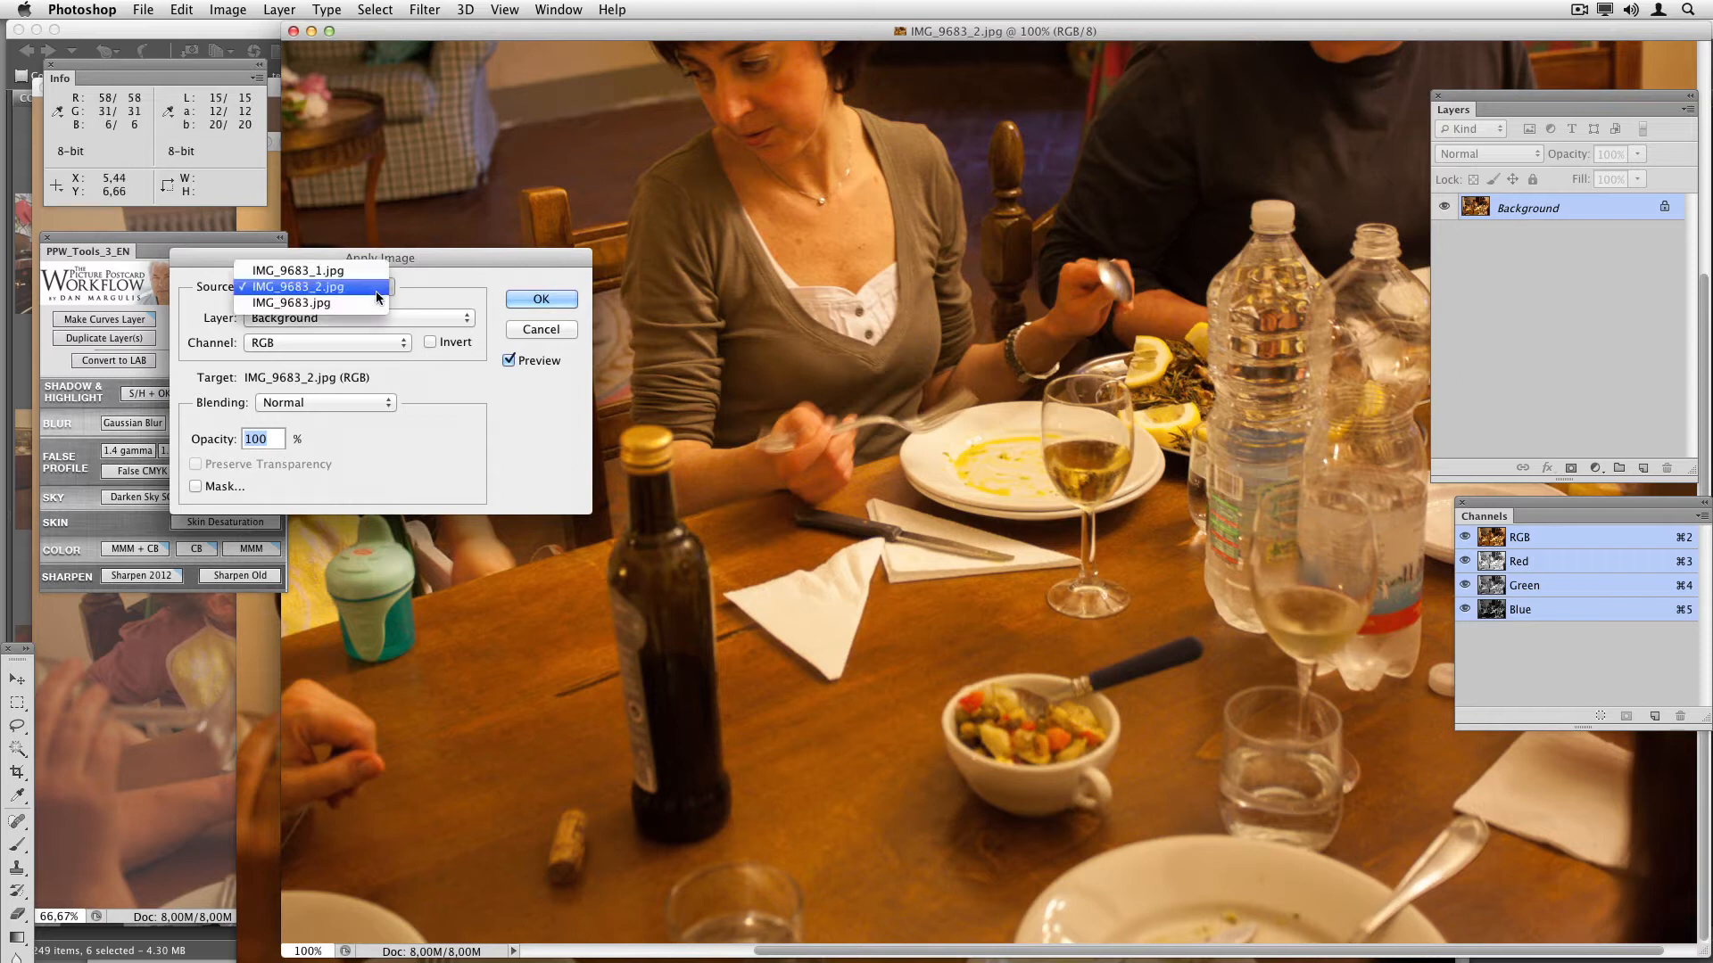
click(382, 302)
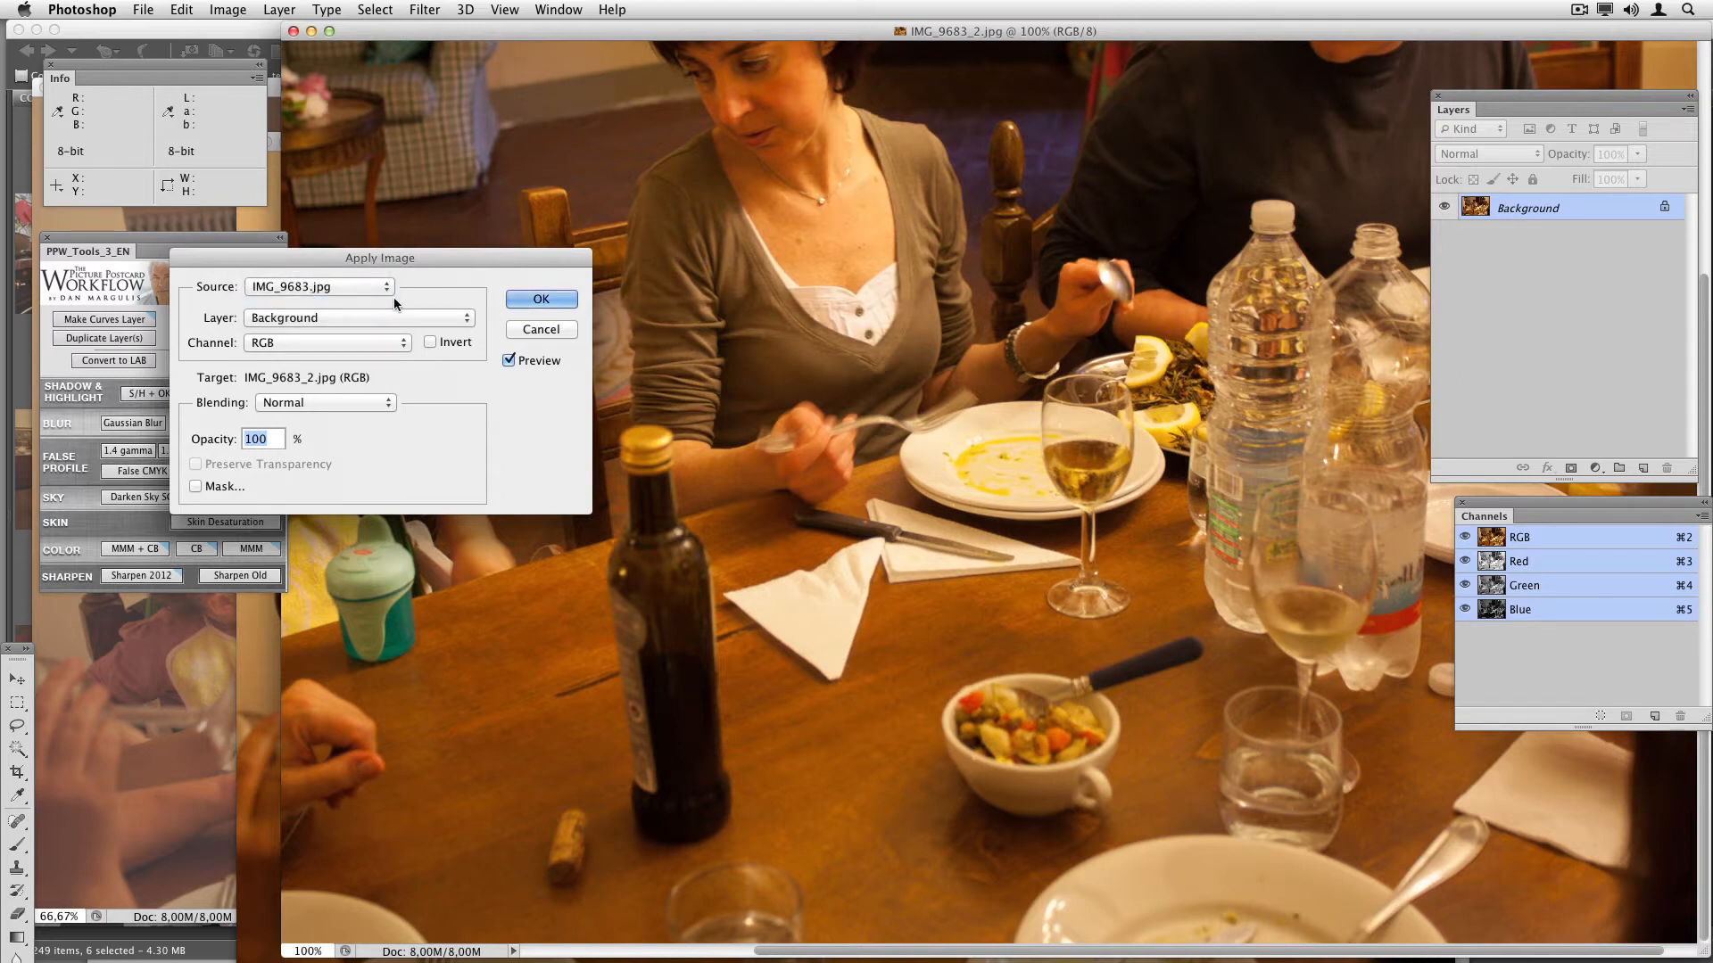
click(508, 301)
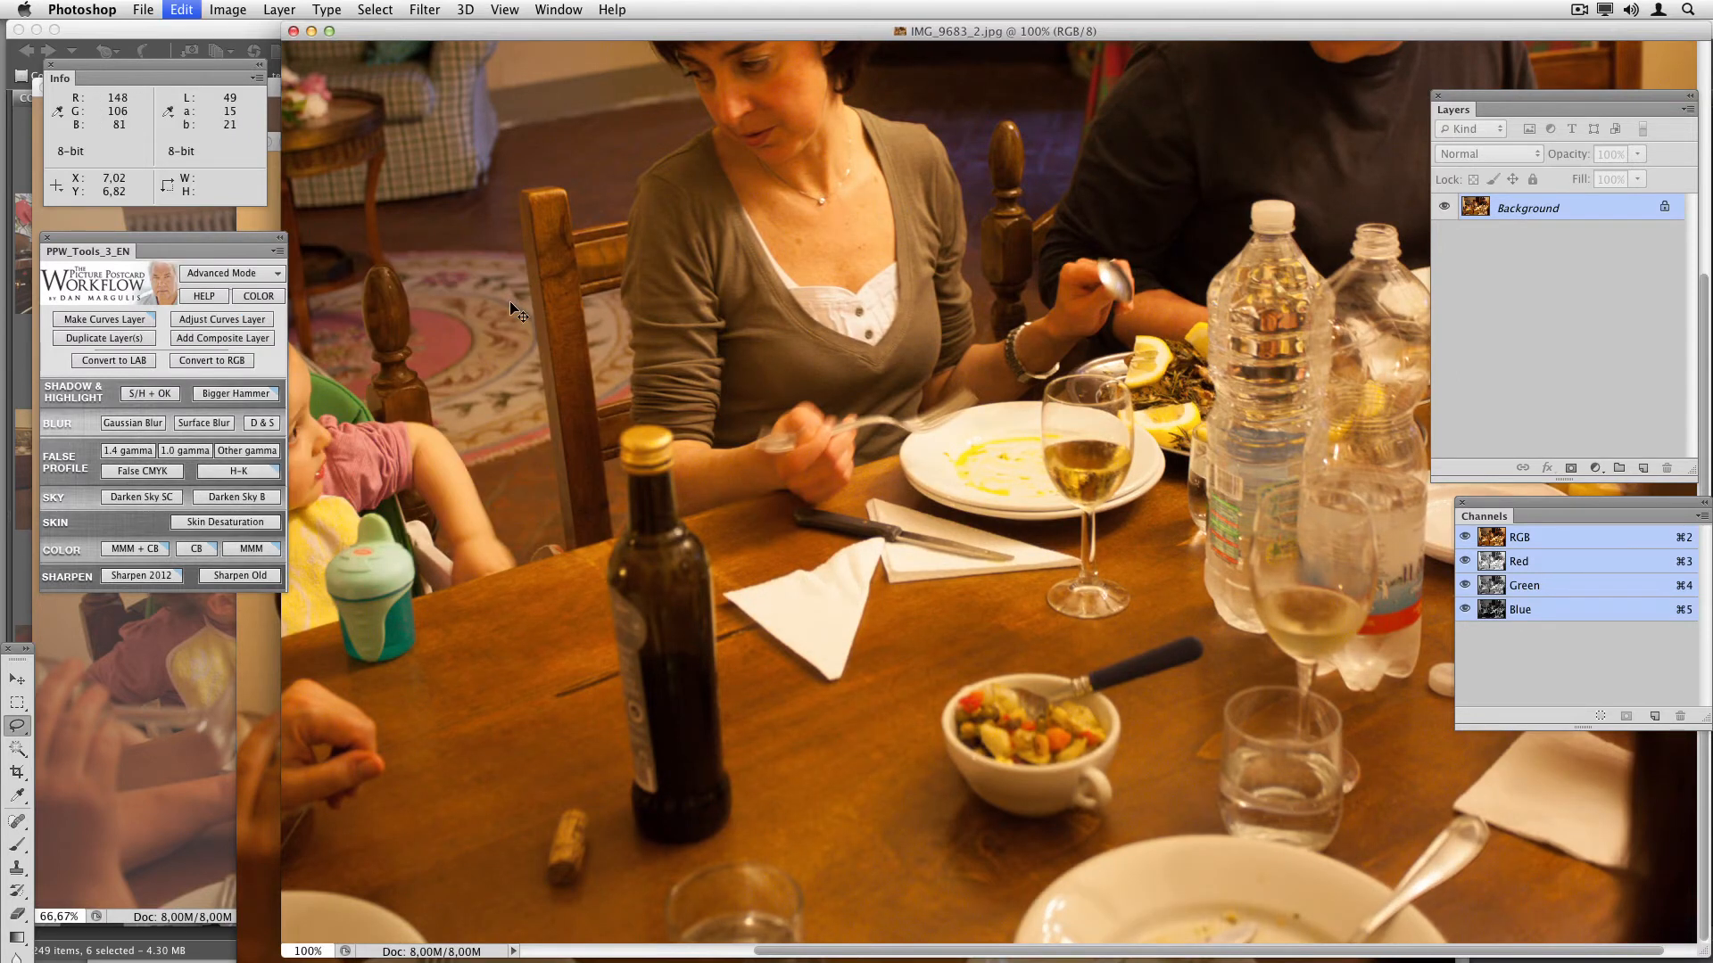
key(super+z)
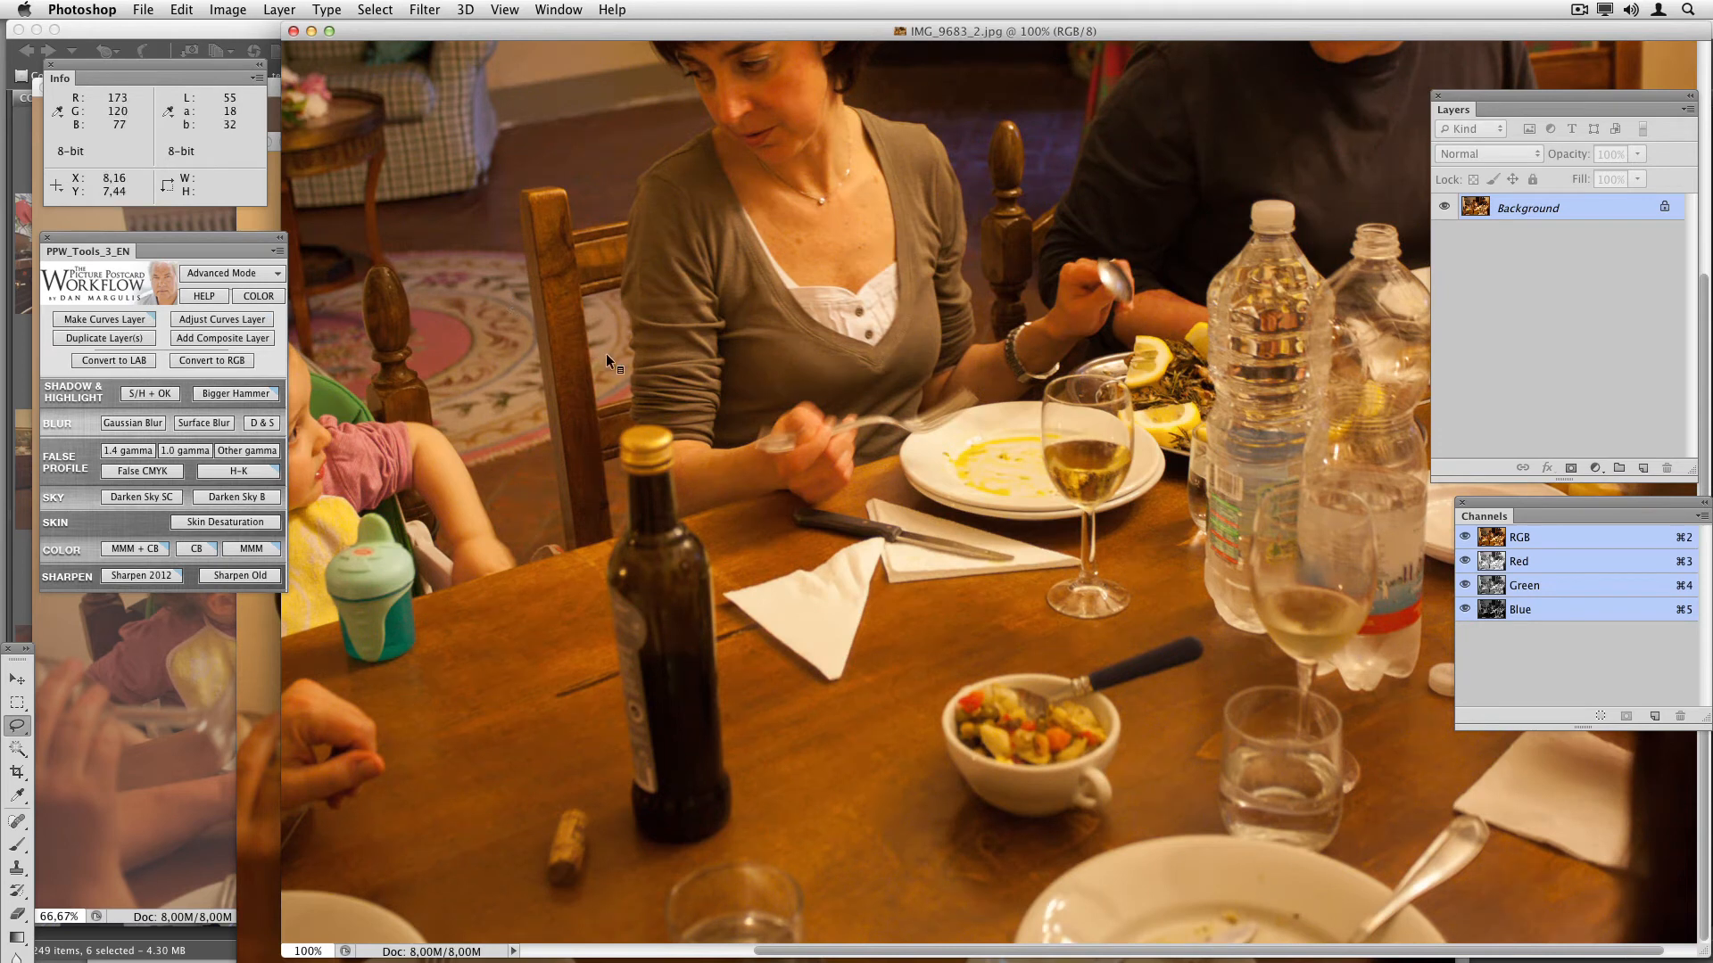
Step: Preview IMG_9683_1.jpg as the Apply Image source over IMG_9683_2.jpg, and cancel without applying it
key(super+alt+shift+a)
click(348, 288)
click(353, 273)
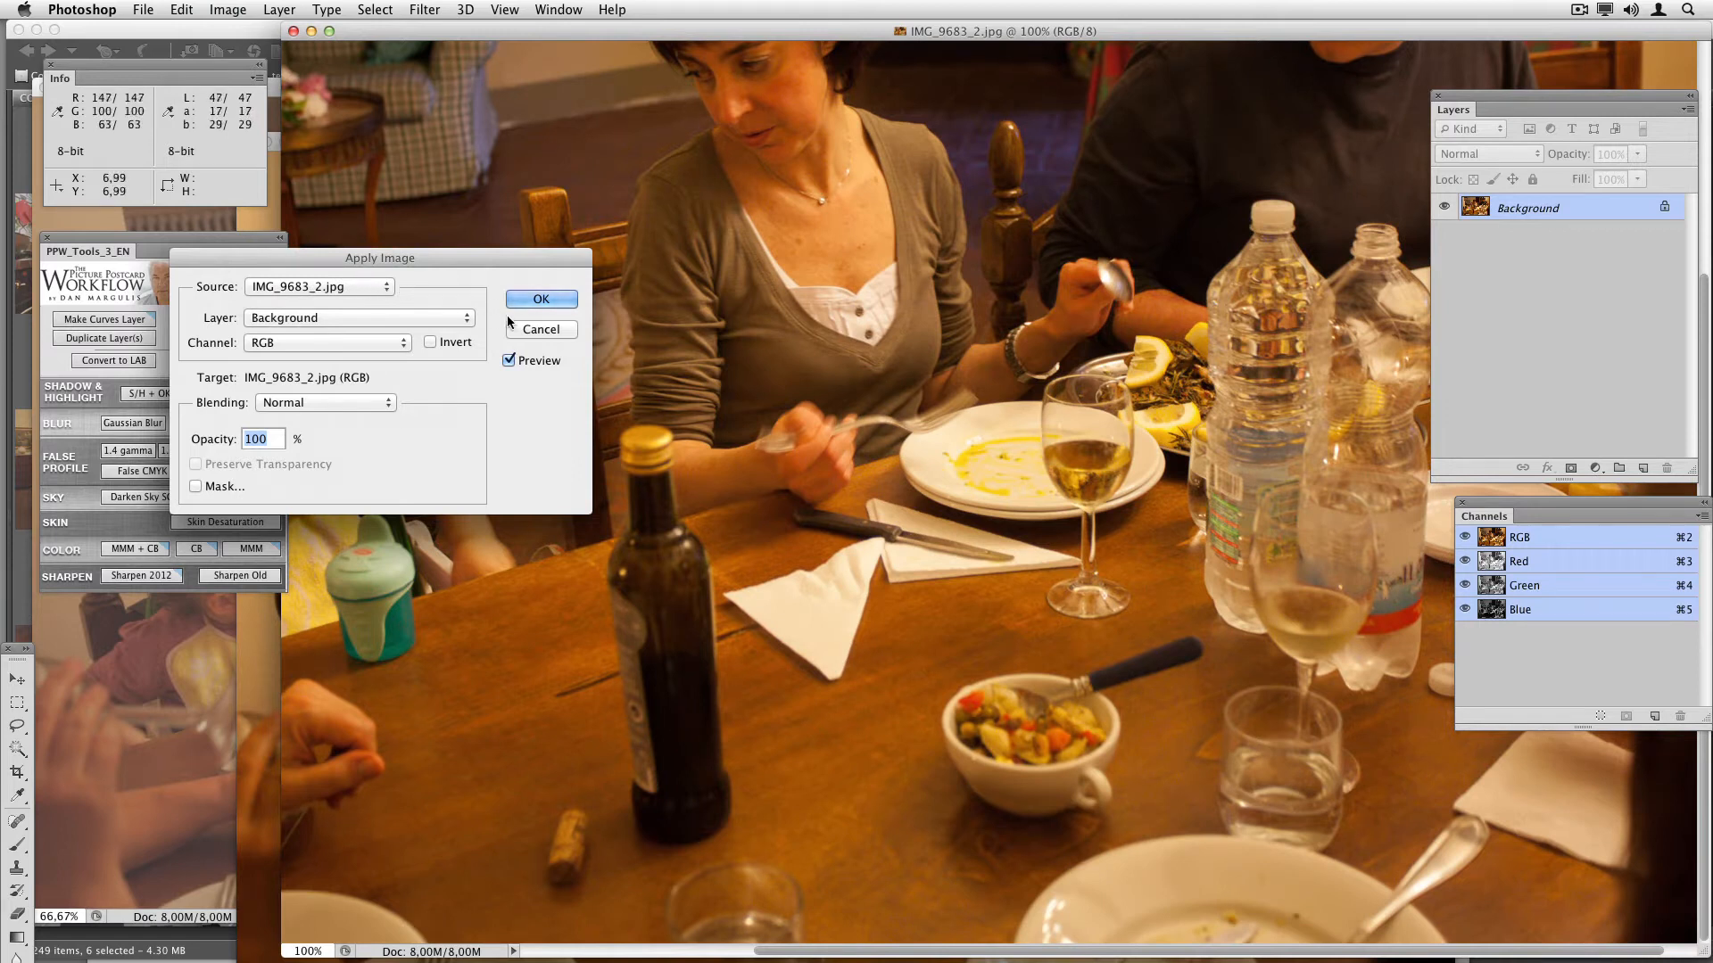
click(373, 287)
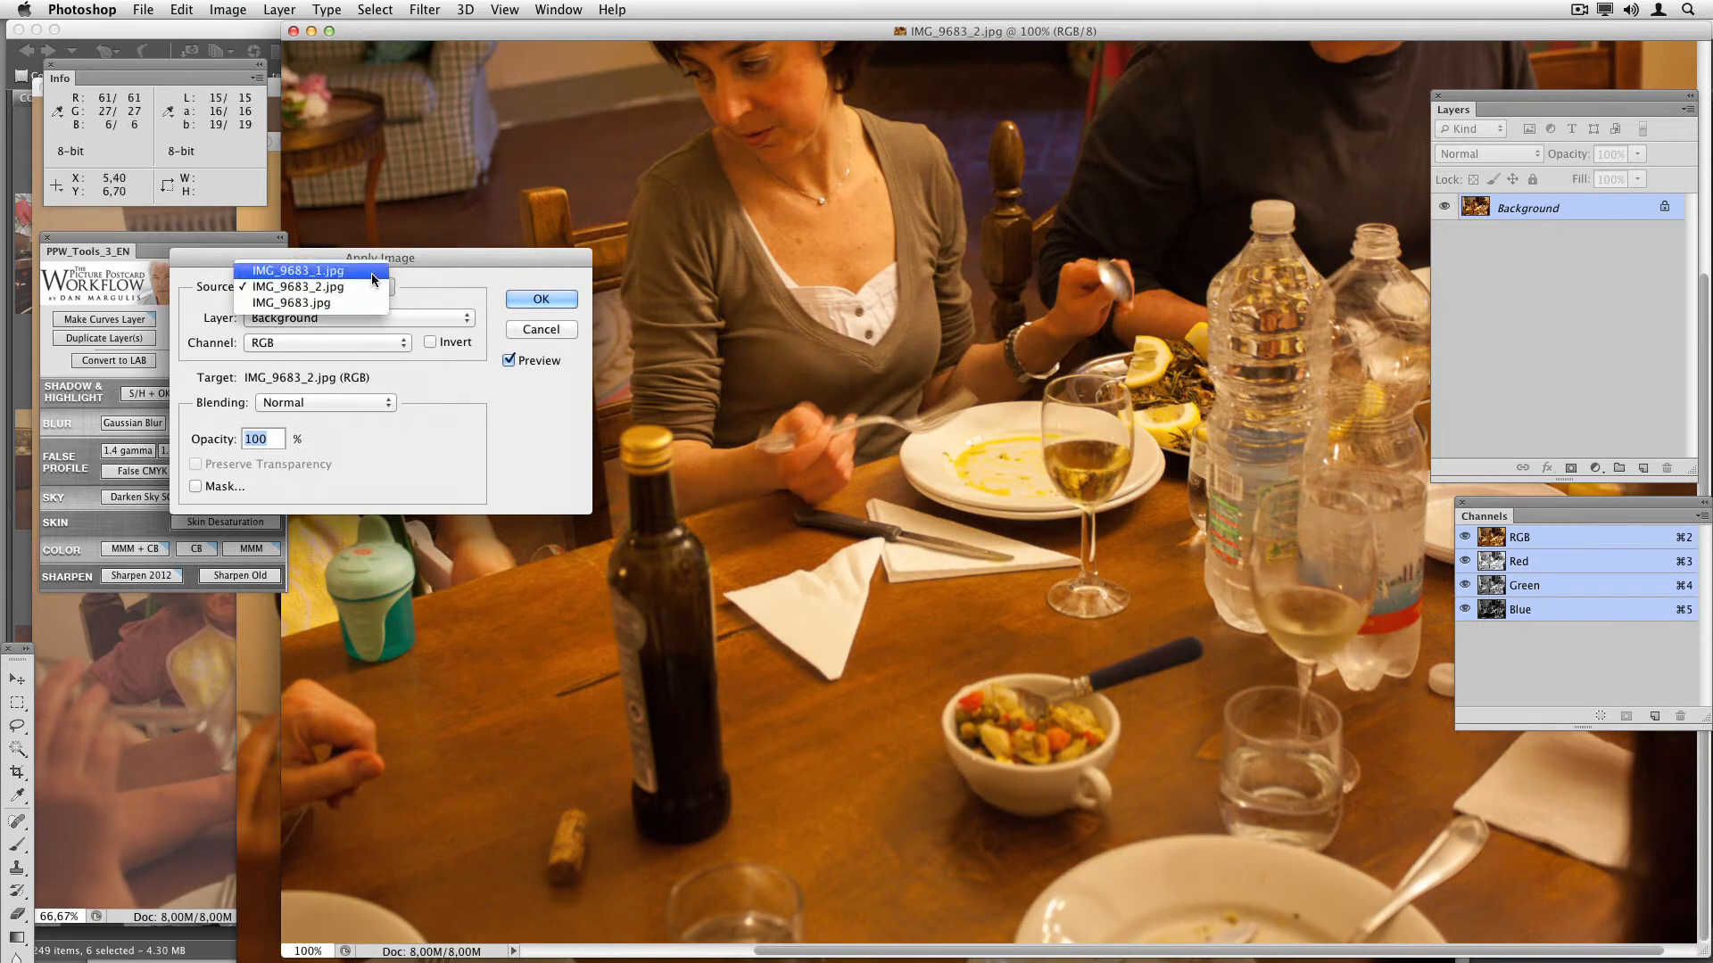
click(371, 272)
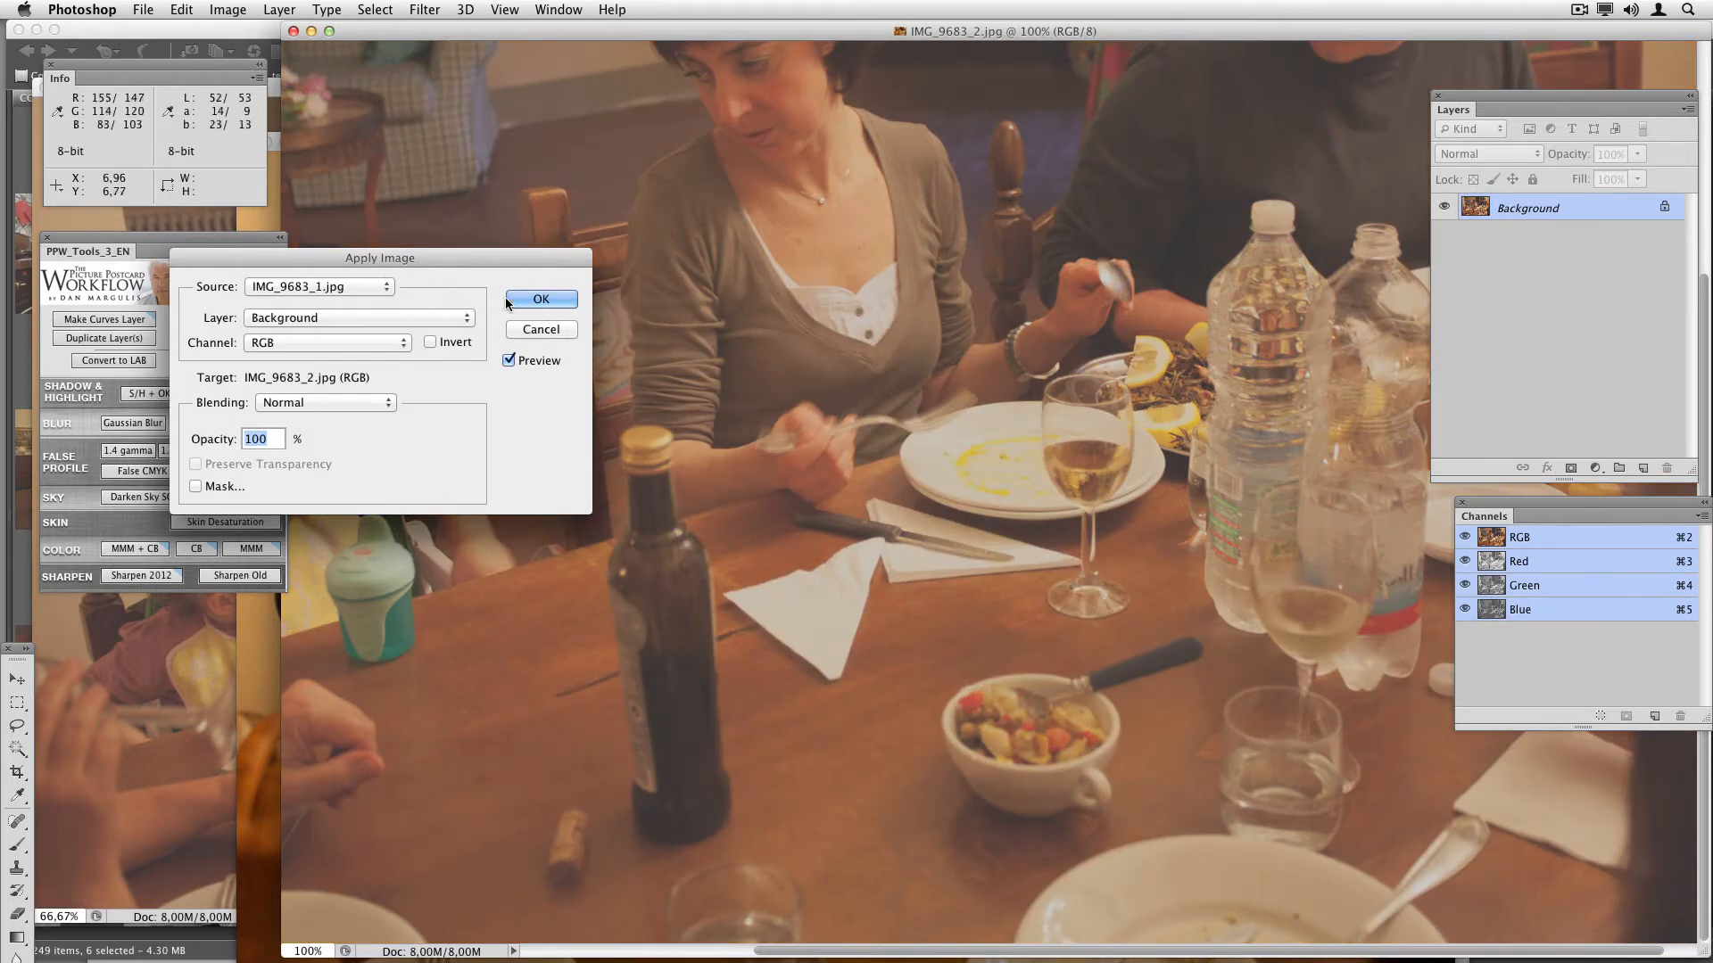
click(542, 329)
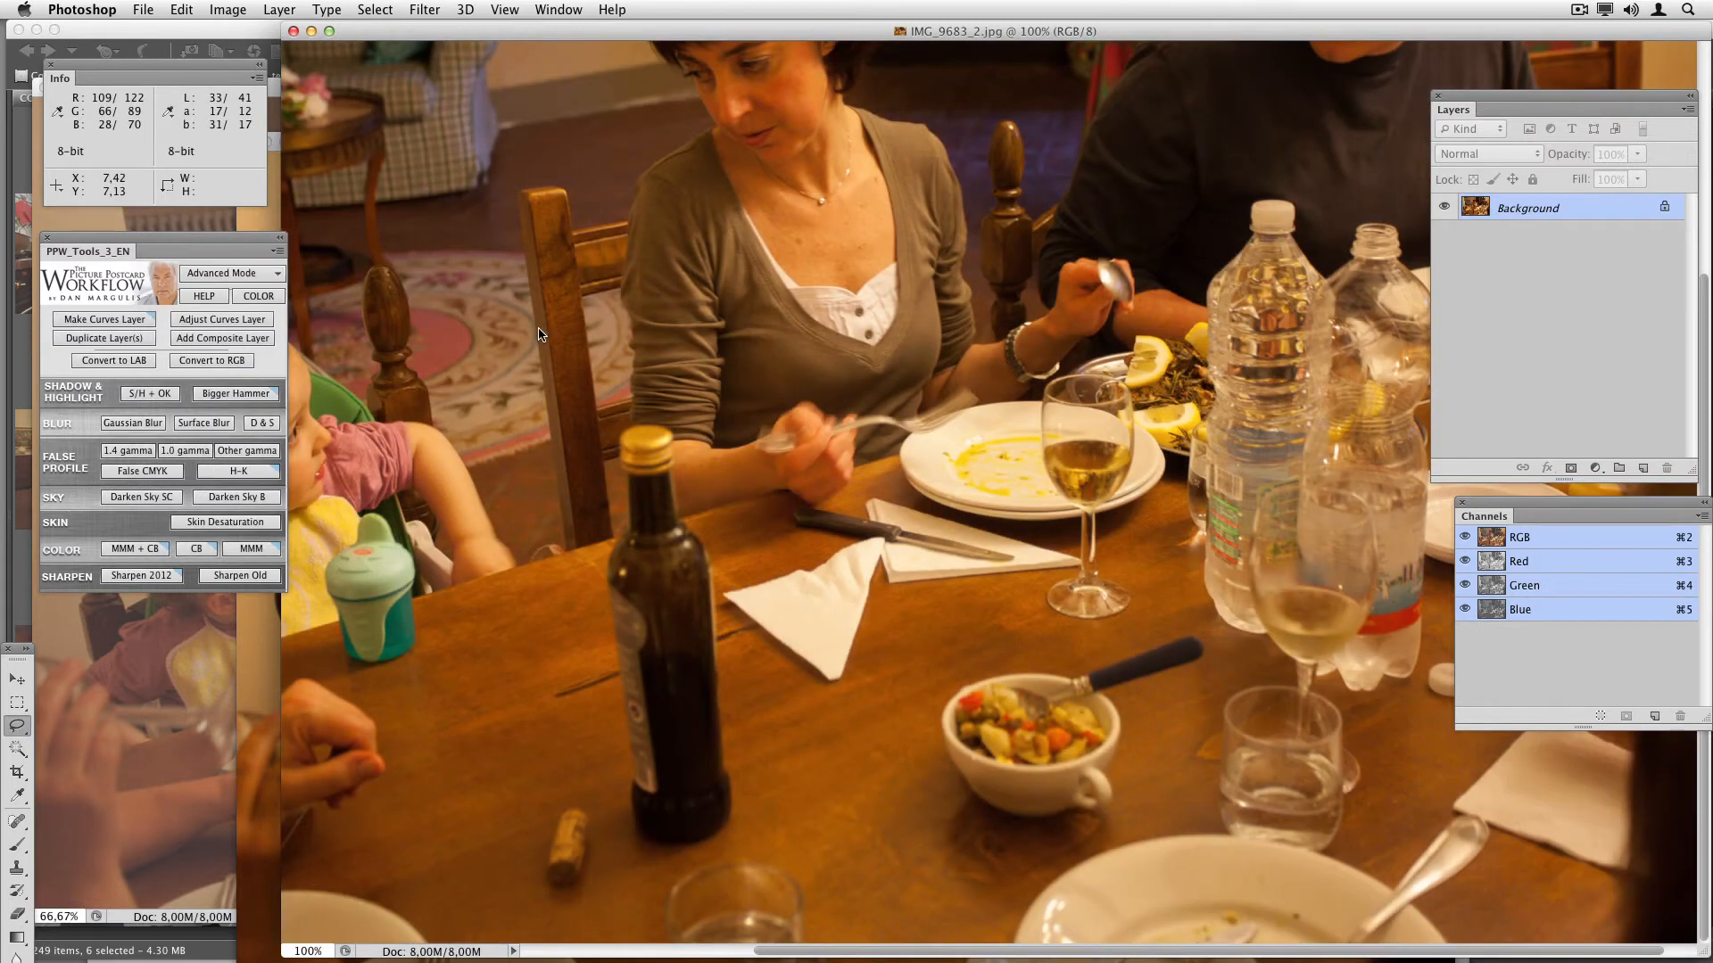
alt+click(872, 387)
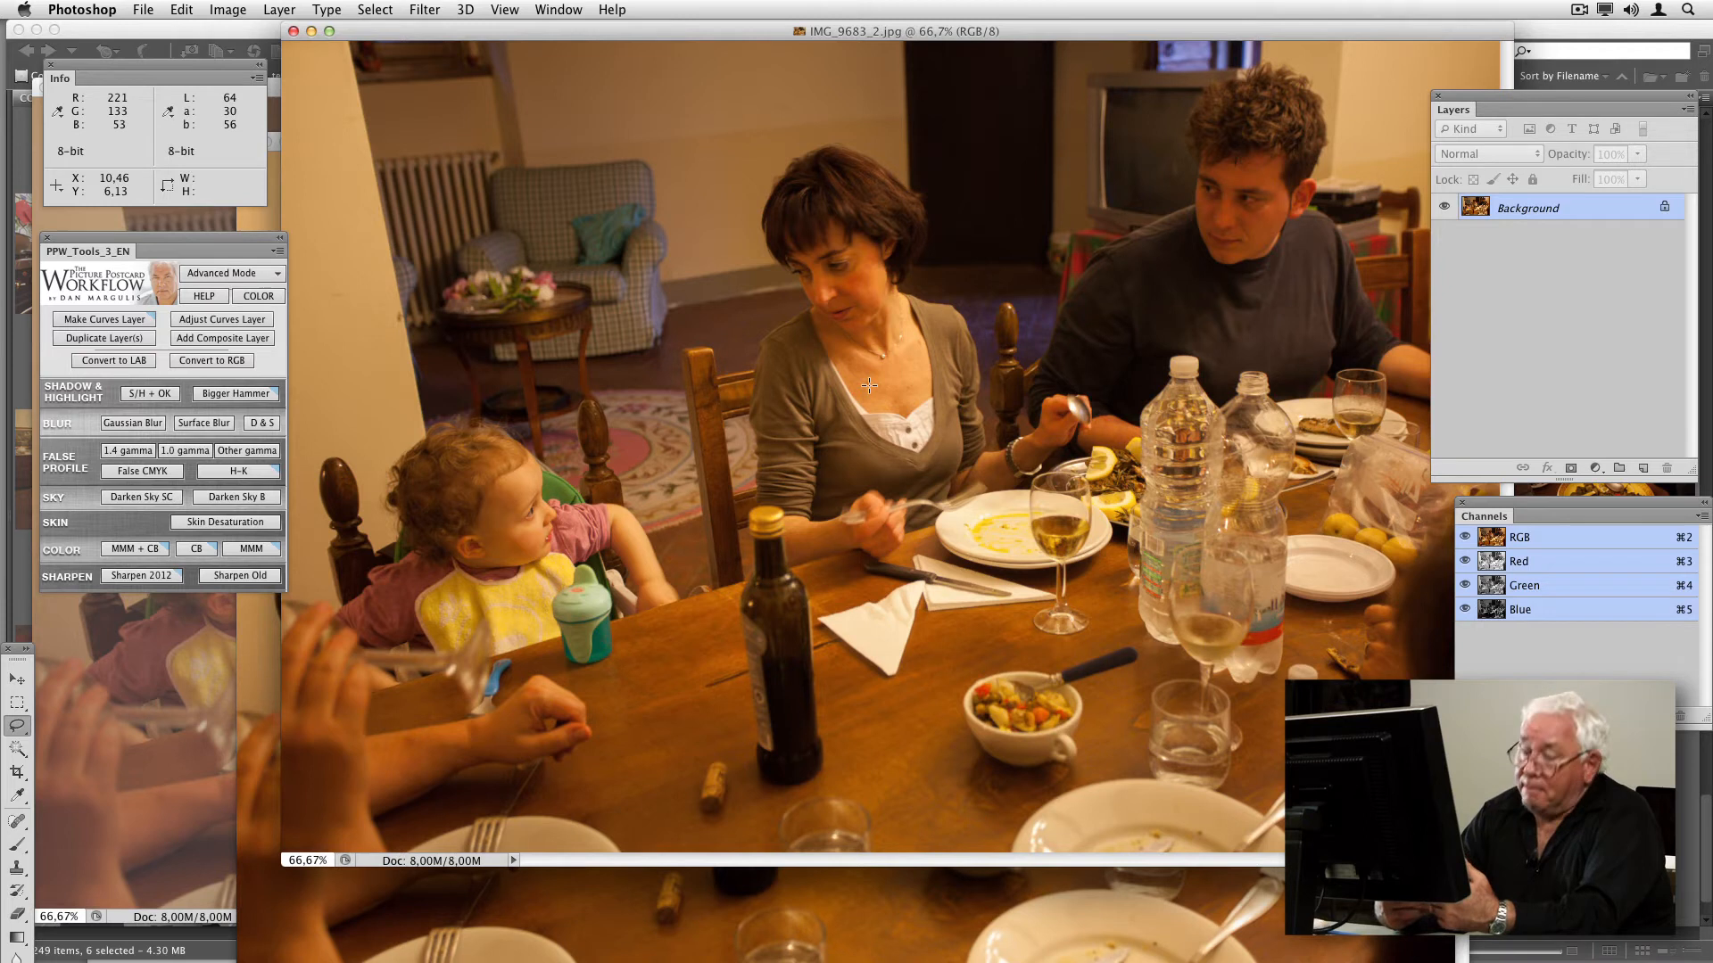
Step: Switch to Adobe Bridge and open IMG_9683.CR2 from the Ch 14 workflowù folder in Camera Raw
click(211, 958)
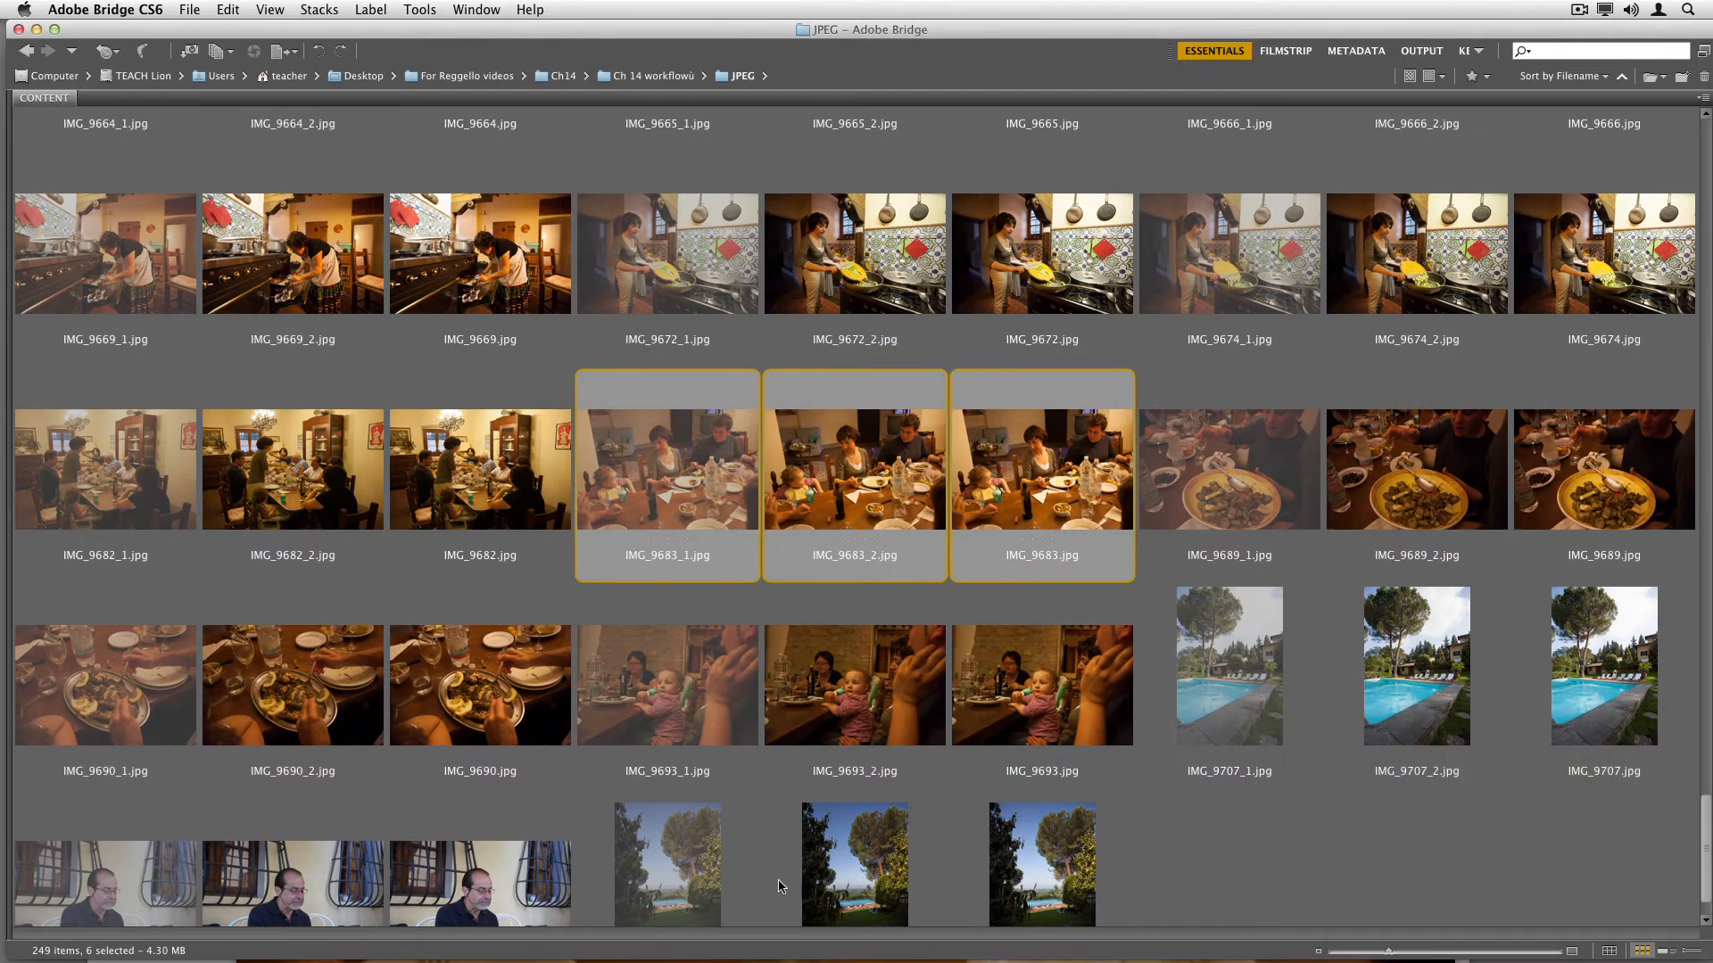
click(1209, 810)
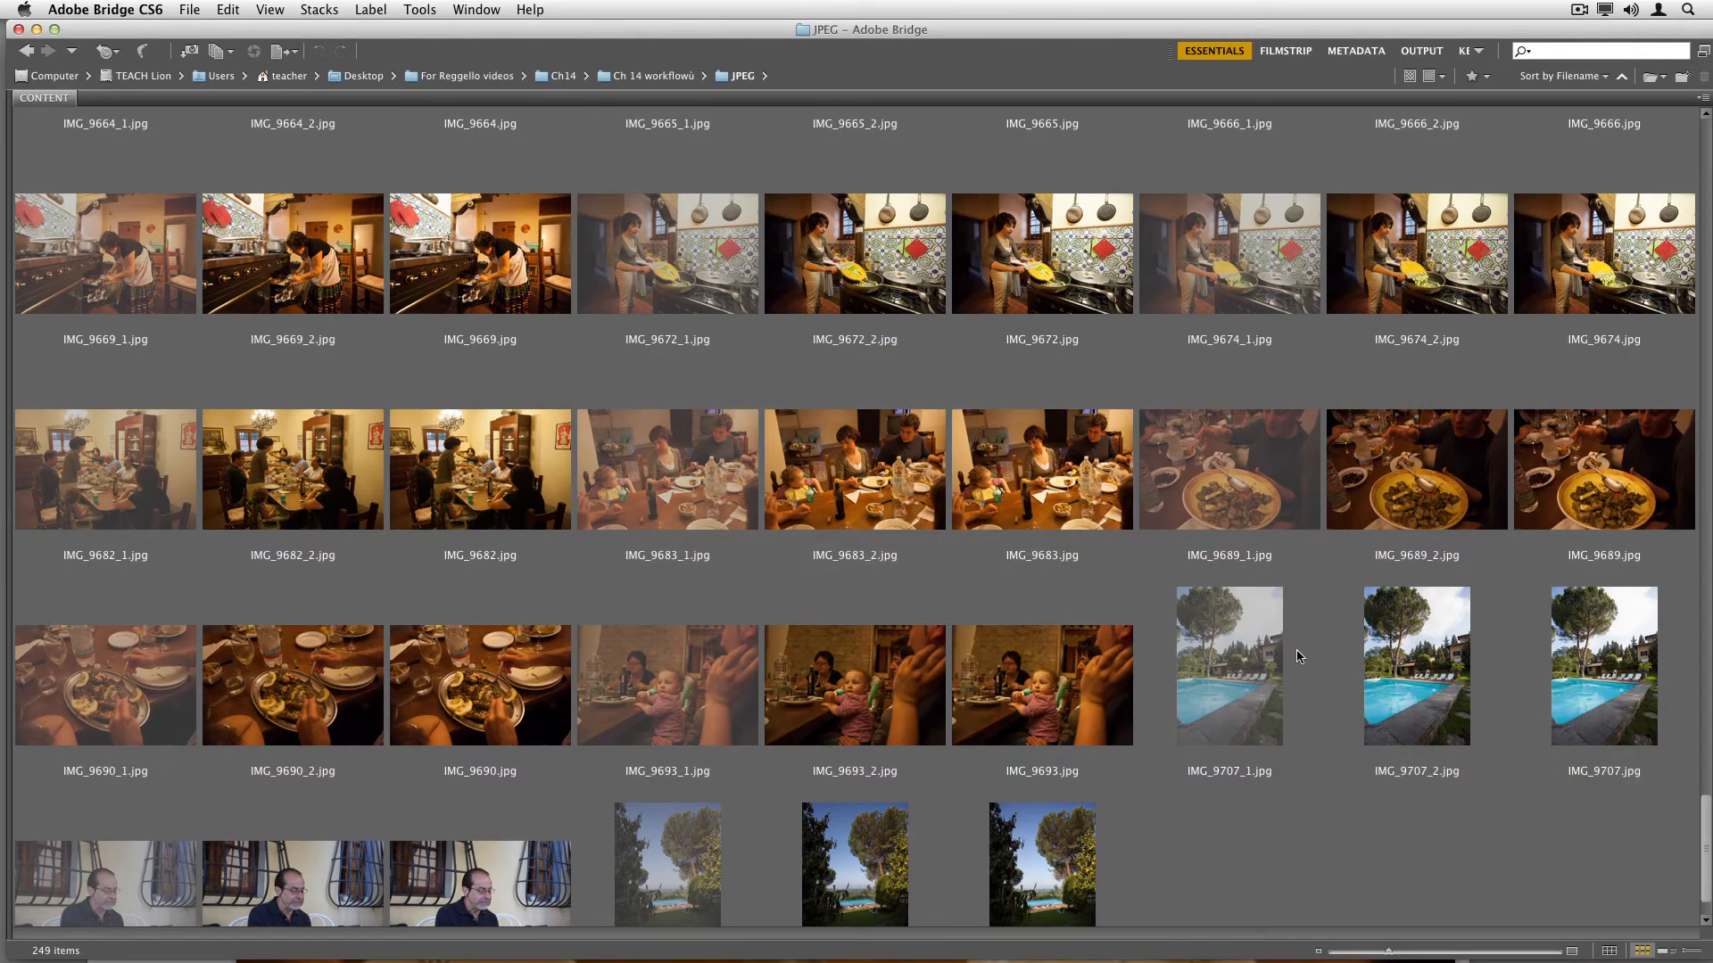
drag(1706, 805, 1576, 6)
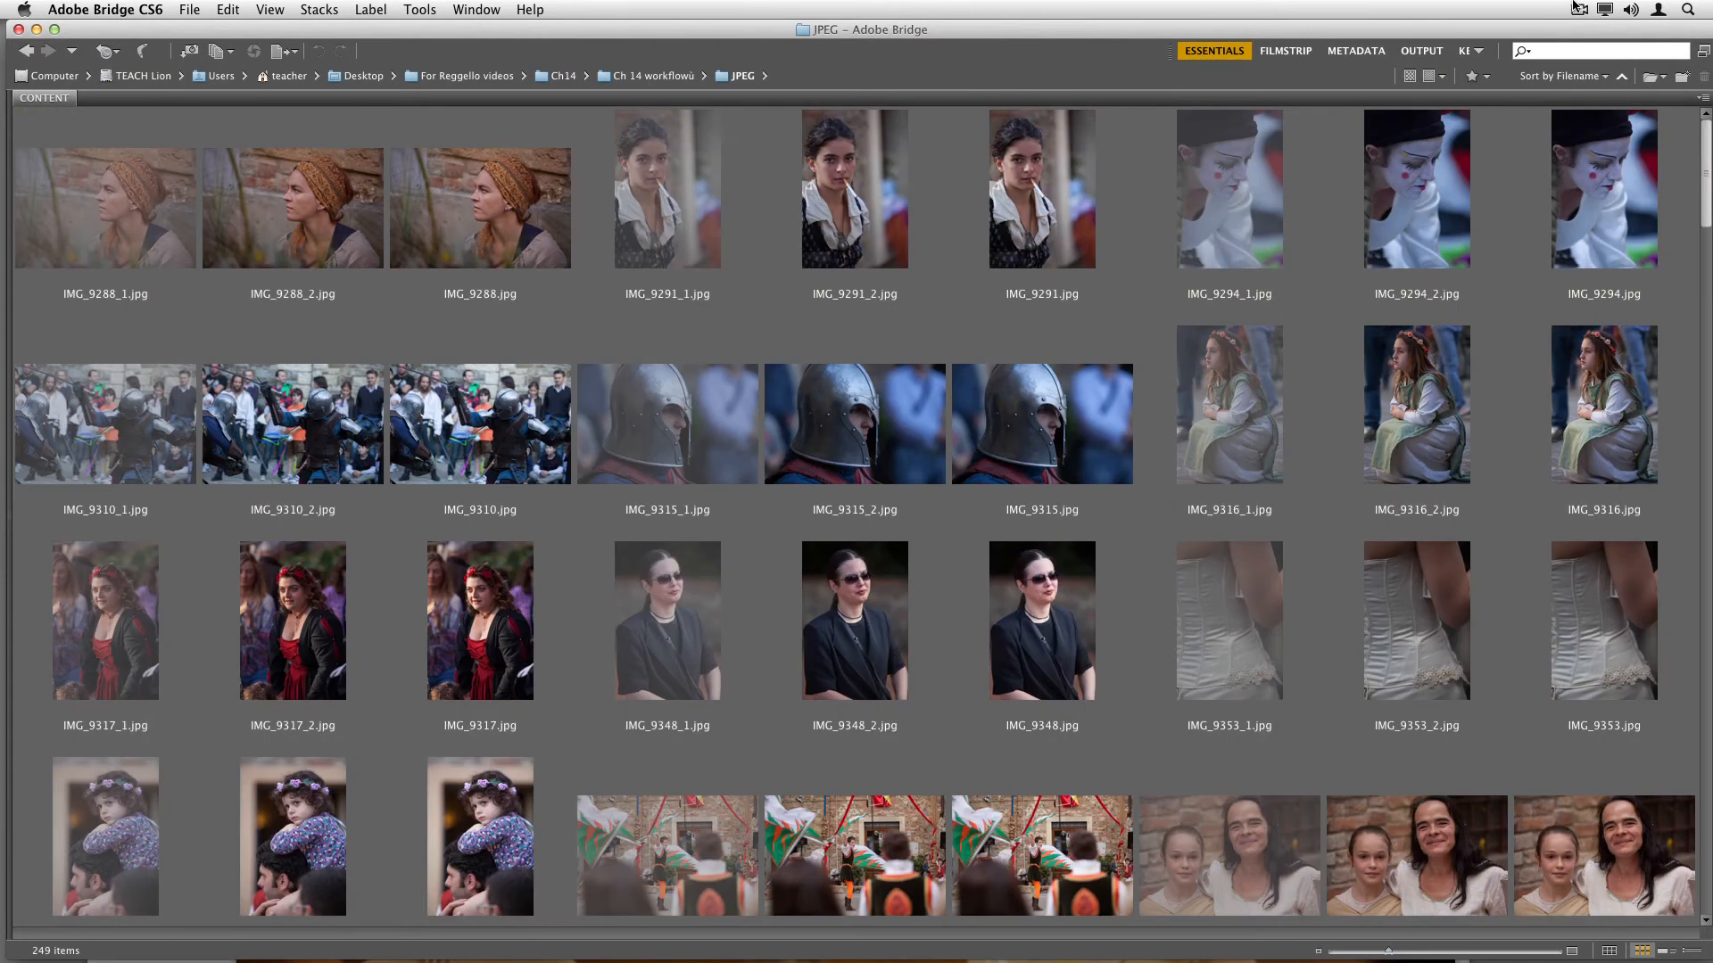
click(622, 77)
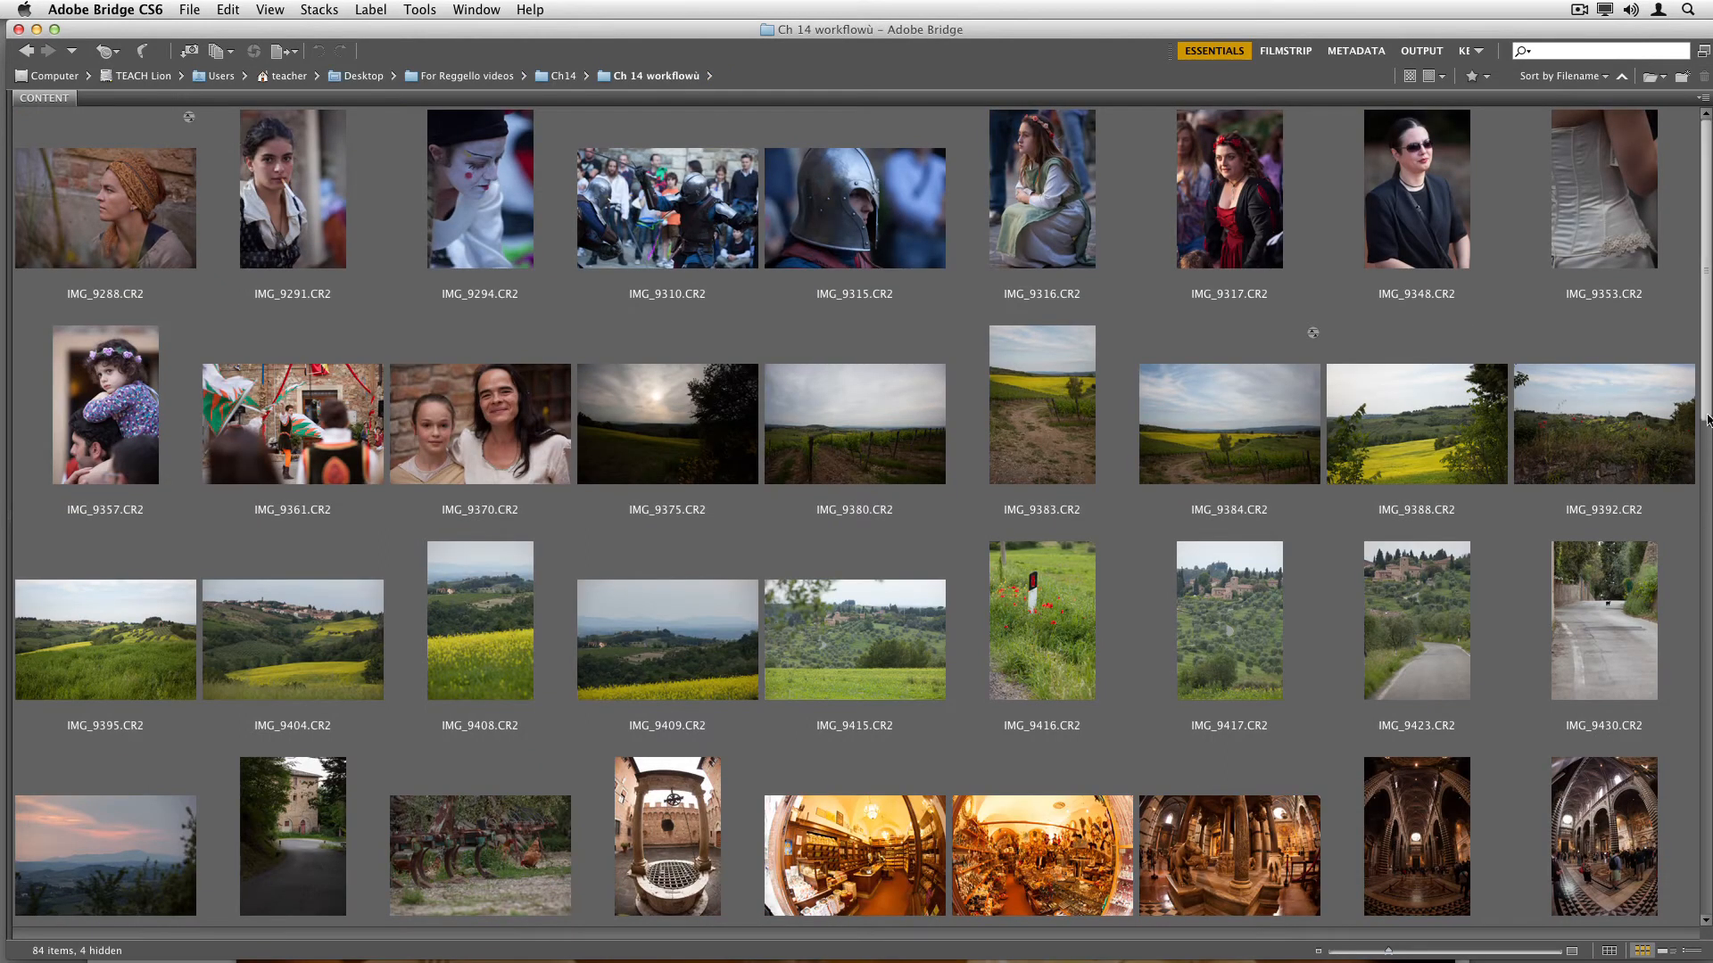
scroll(1699, 526, down, 5)
scroll(1704, 612, down, 10)
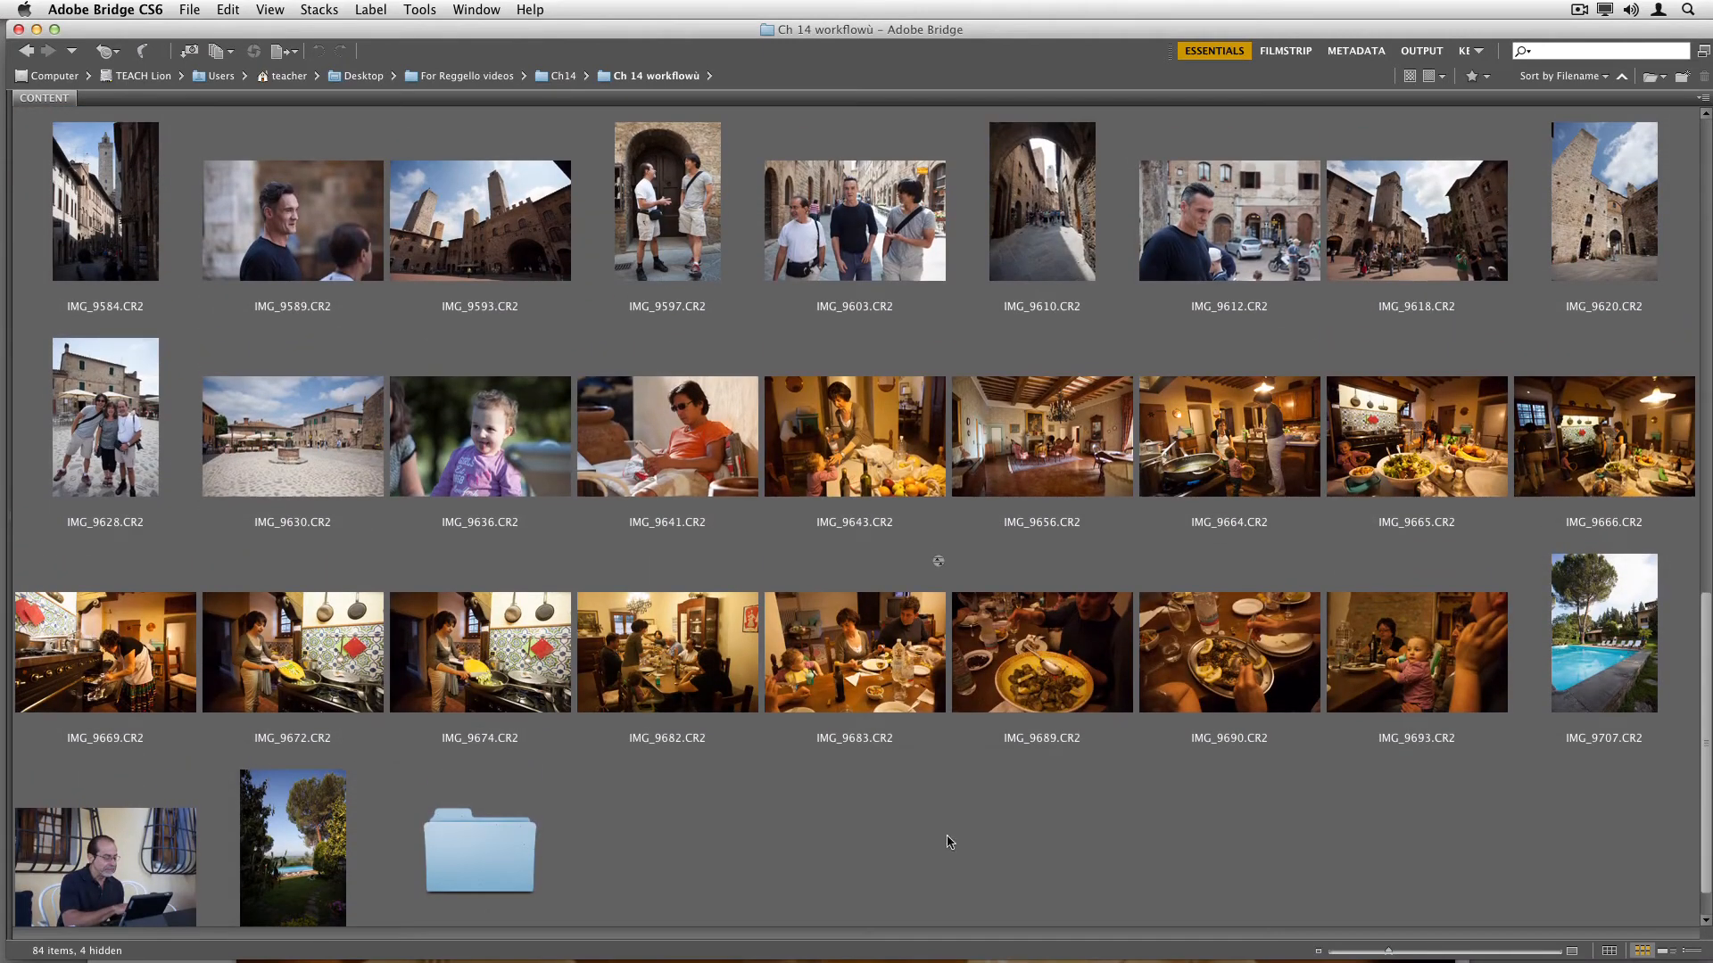
click(870, 696)
double_click(870, 696)
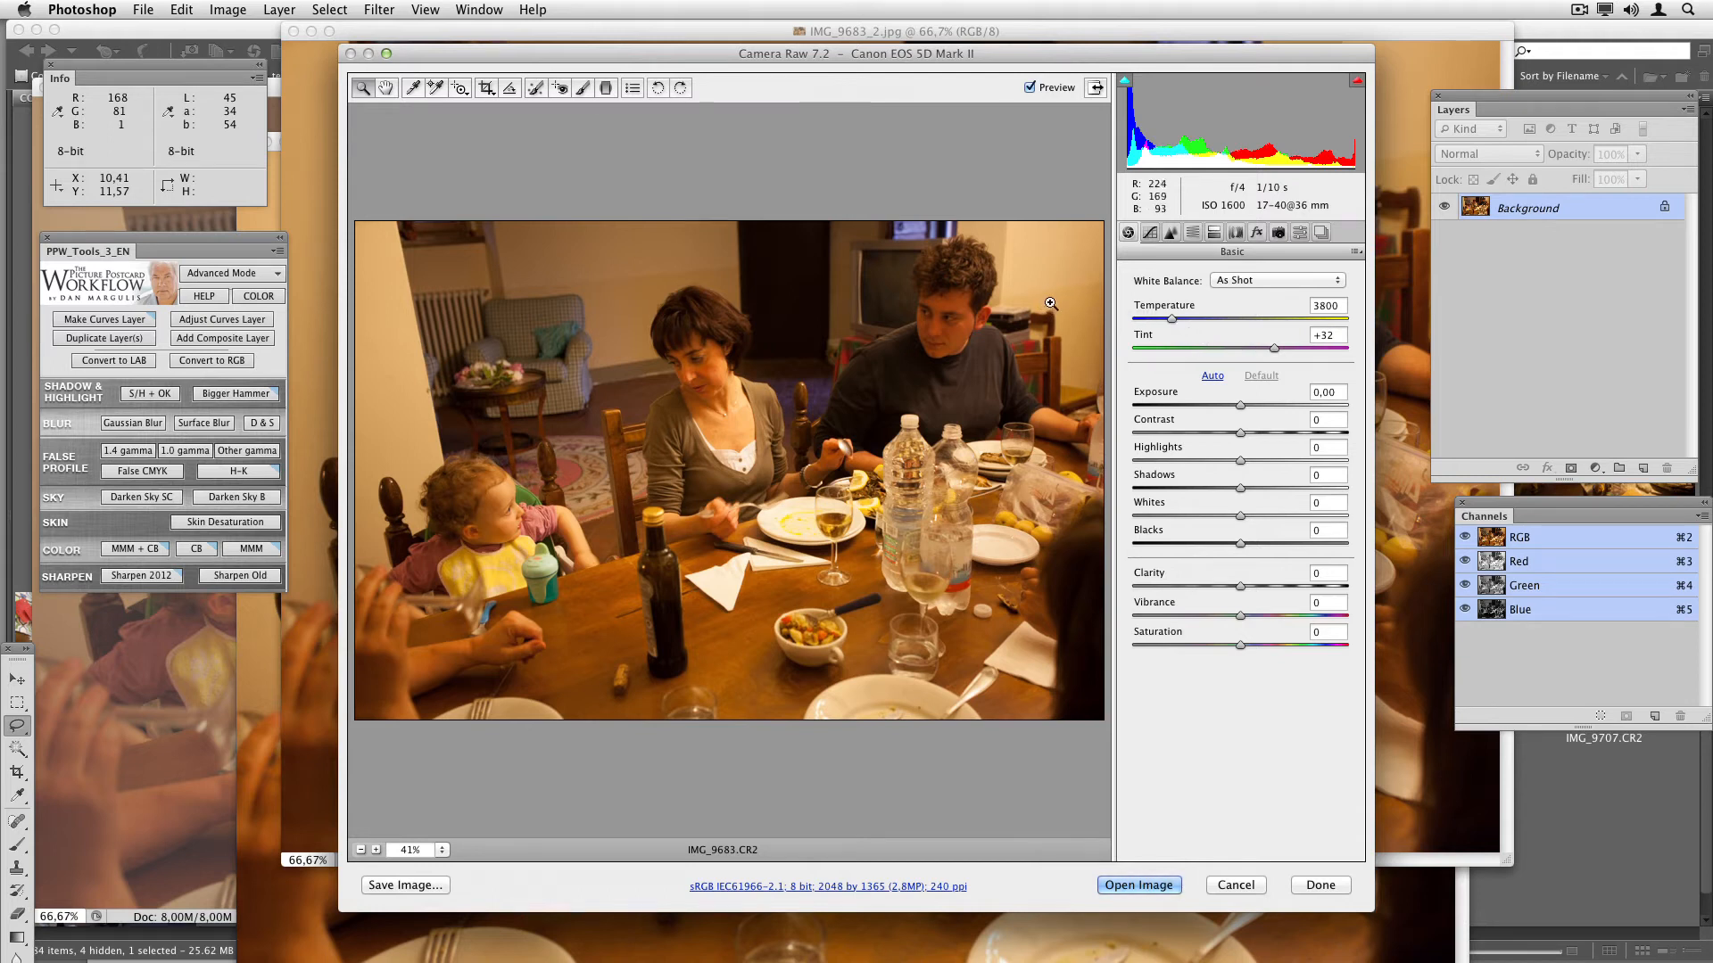
Step: Set the raw photo's white balance to a temperature of 3100 and a tint of +25
mouse_move(1172, 319)
mouse_down()
mouse_move(1199, 319)
mouse_move(1157, 322)
mouse_up()
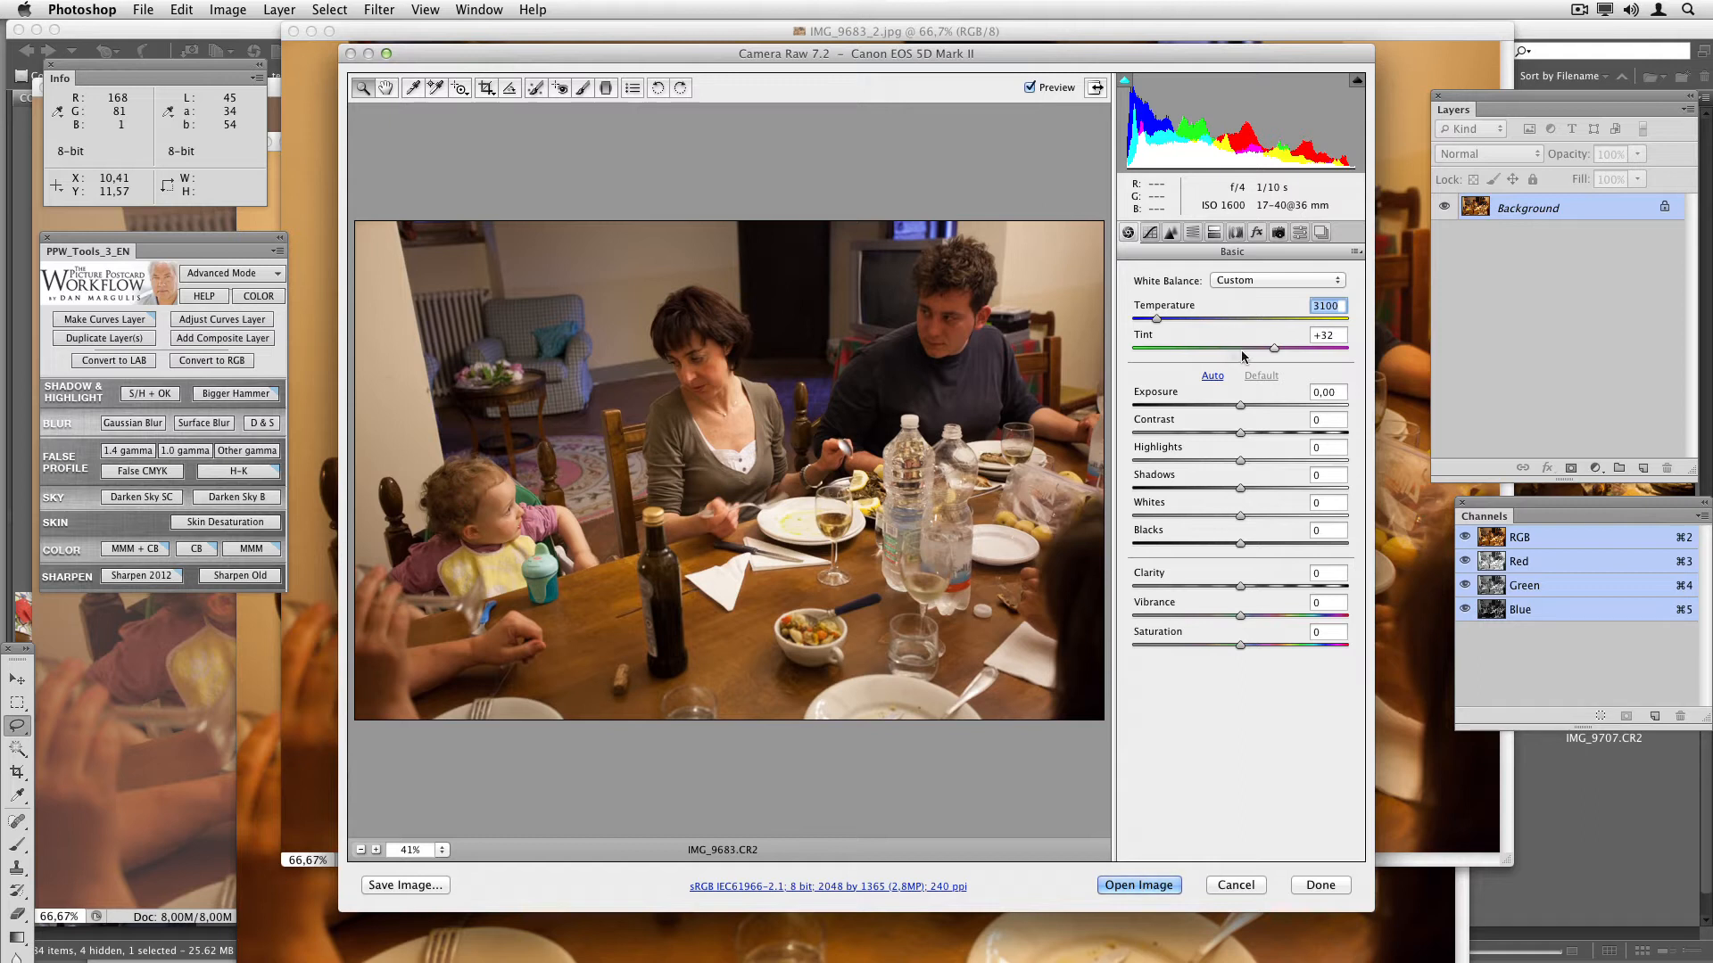
drag(1276, 347, 1270, 353)
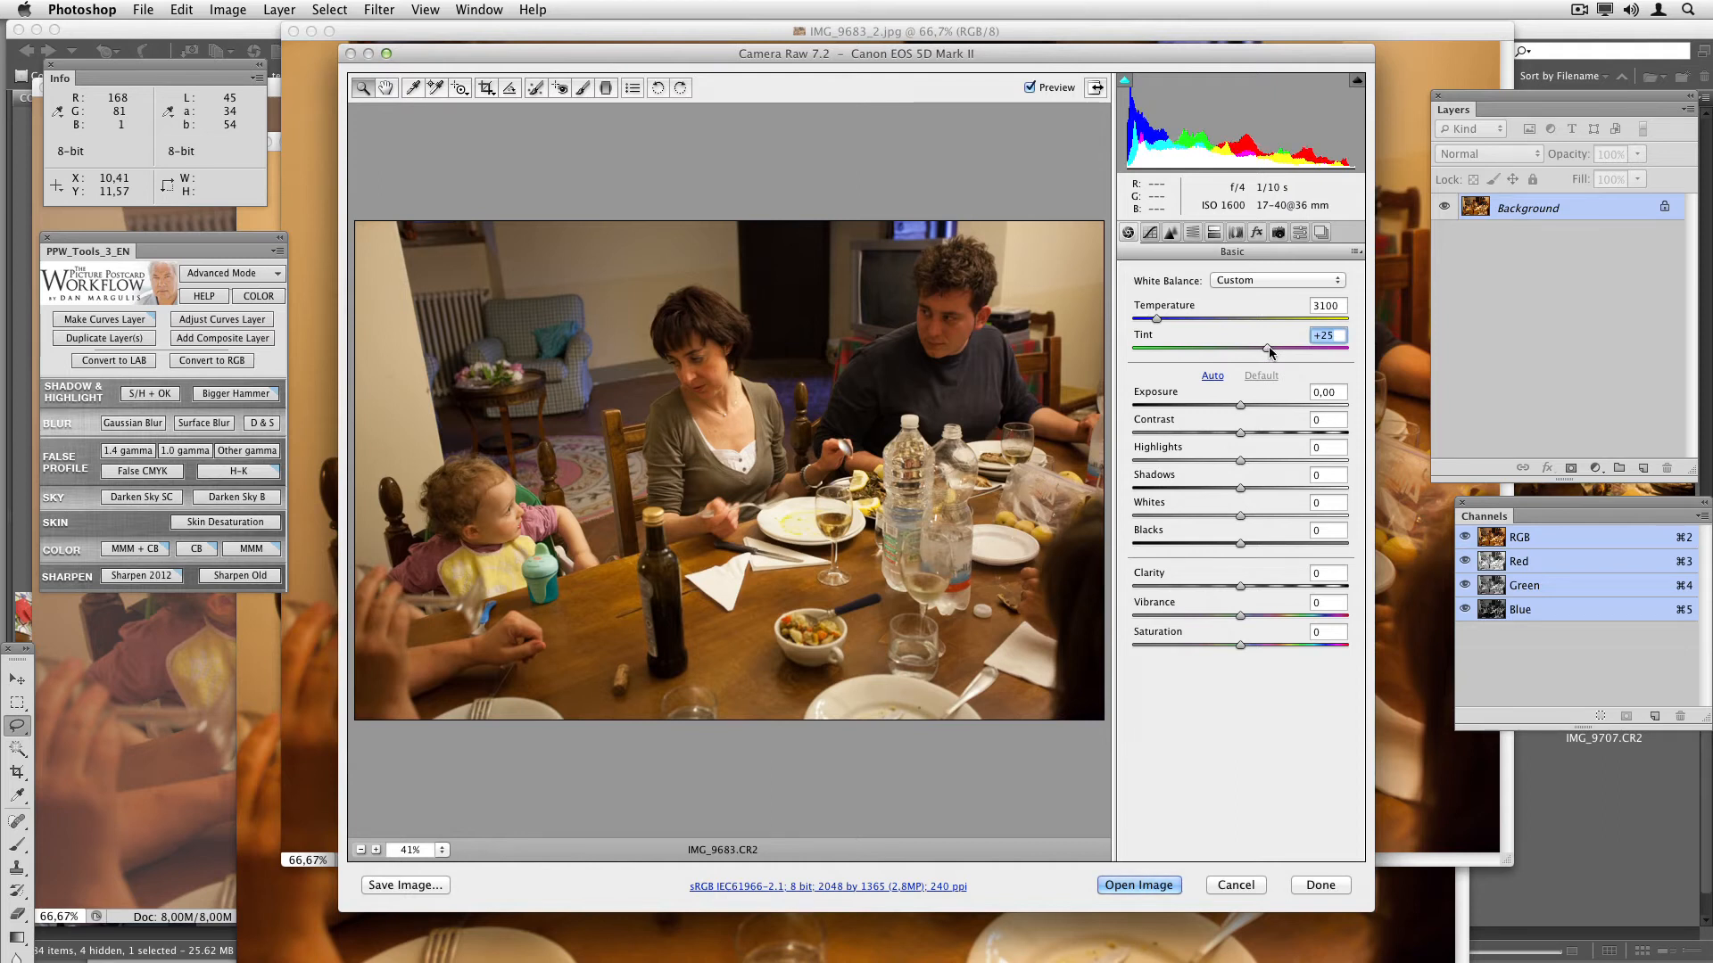
Step: Set the raw photo's tint to +23, open it in Photoshop, and reposition its window
drag(1269, 347, 1266, 348)
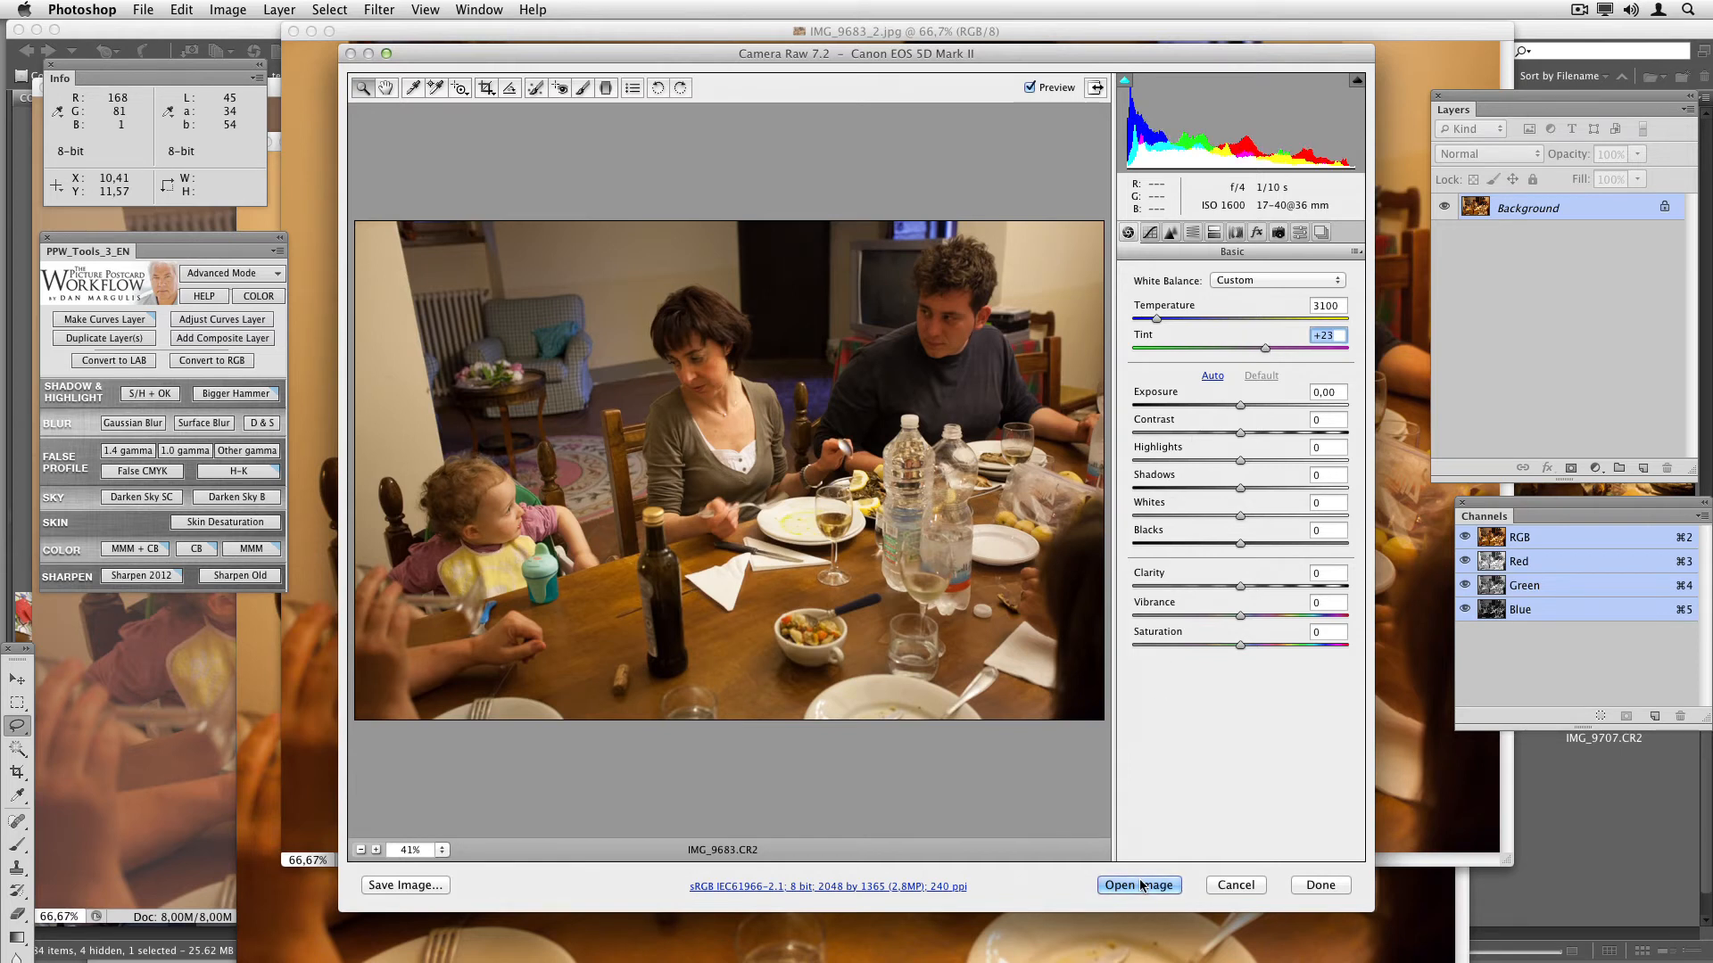
click(1138, 882)
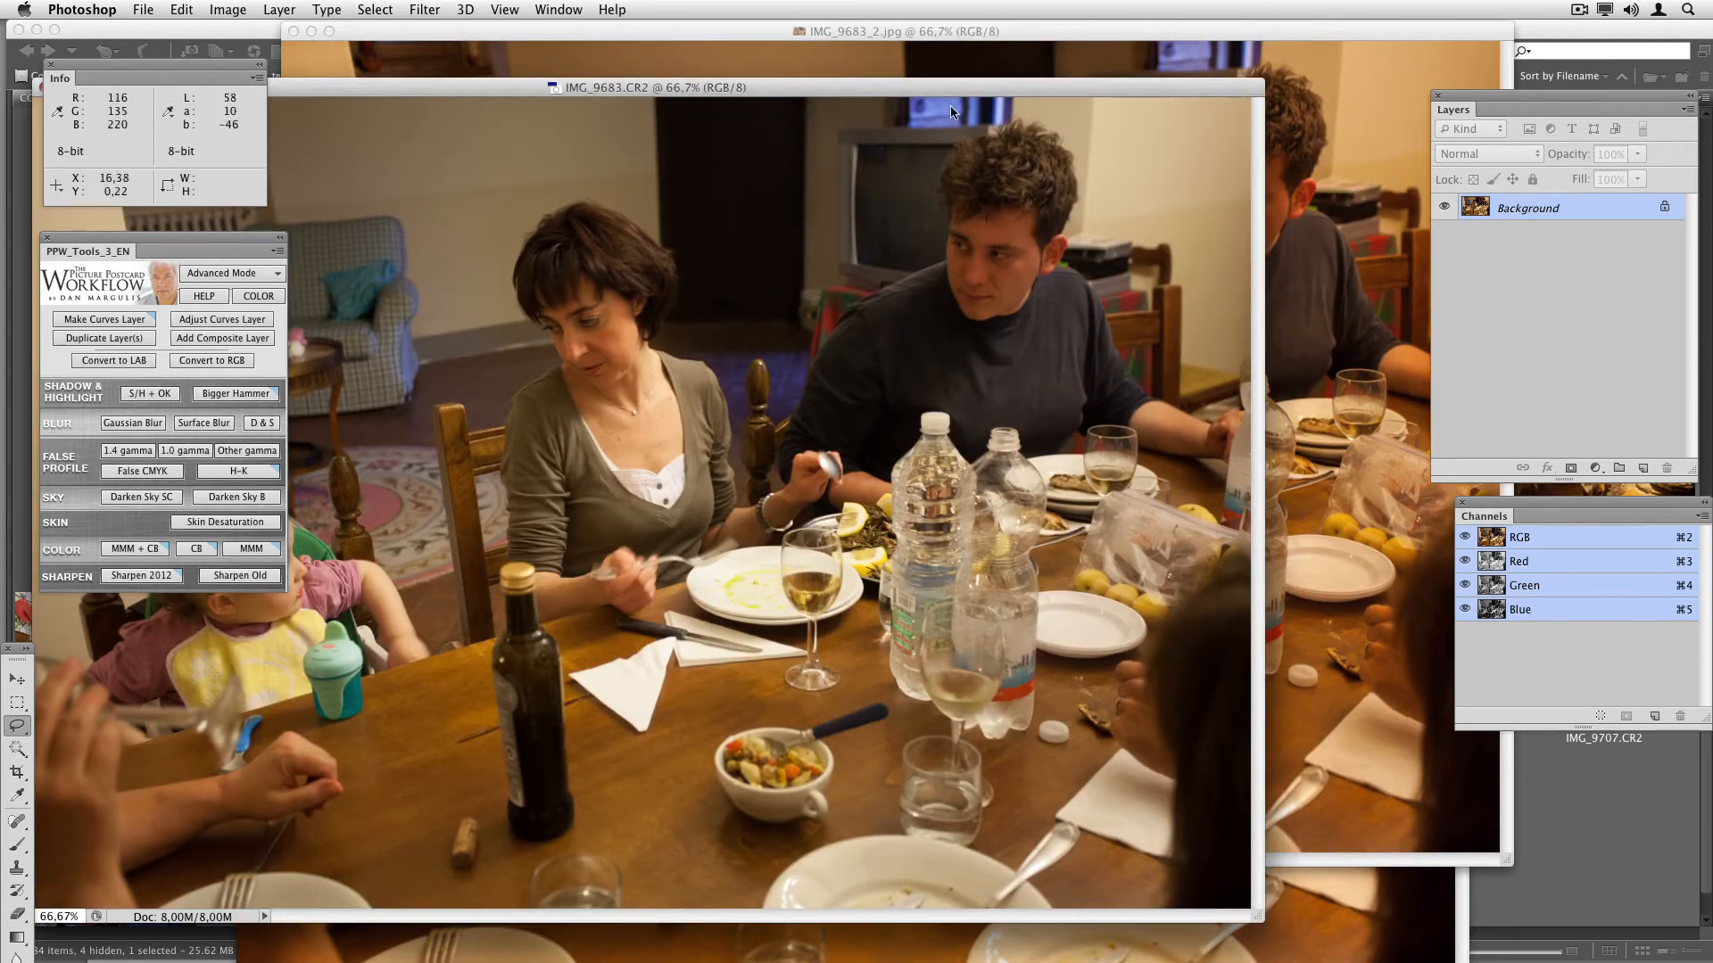
drag(911, 87, 1079, 81)
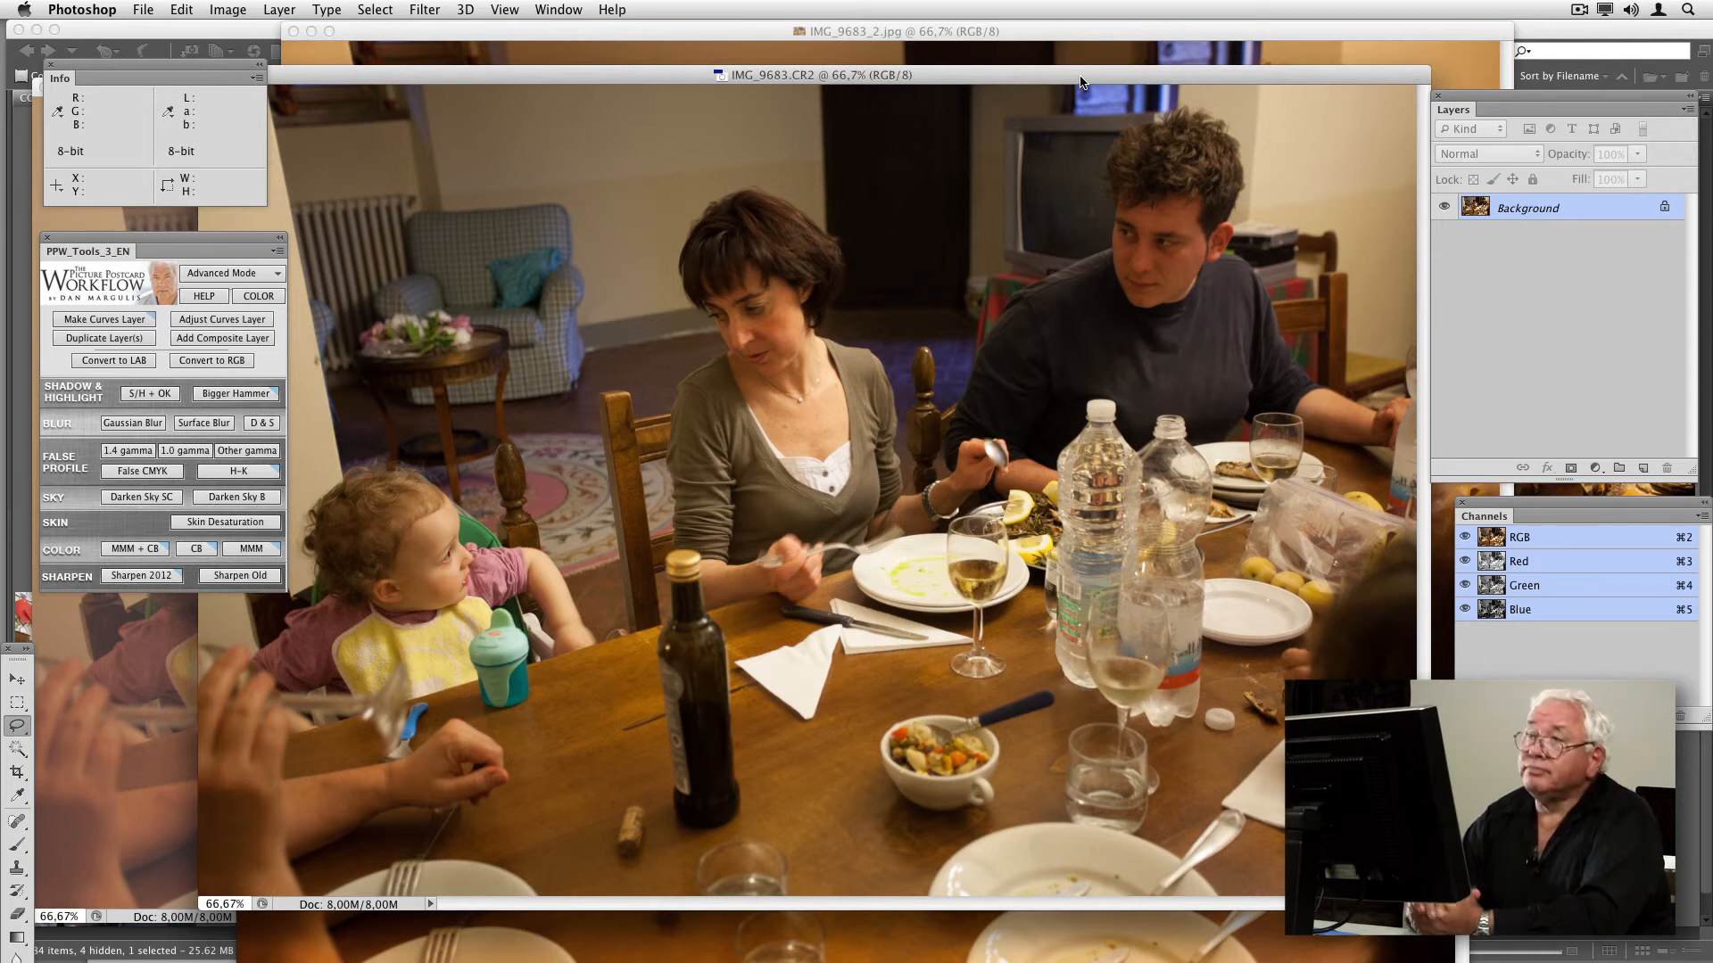
Step: Bring the IMG_9683_2.jpg window to the front and display it in full screen mode
click(865, 32)
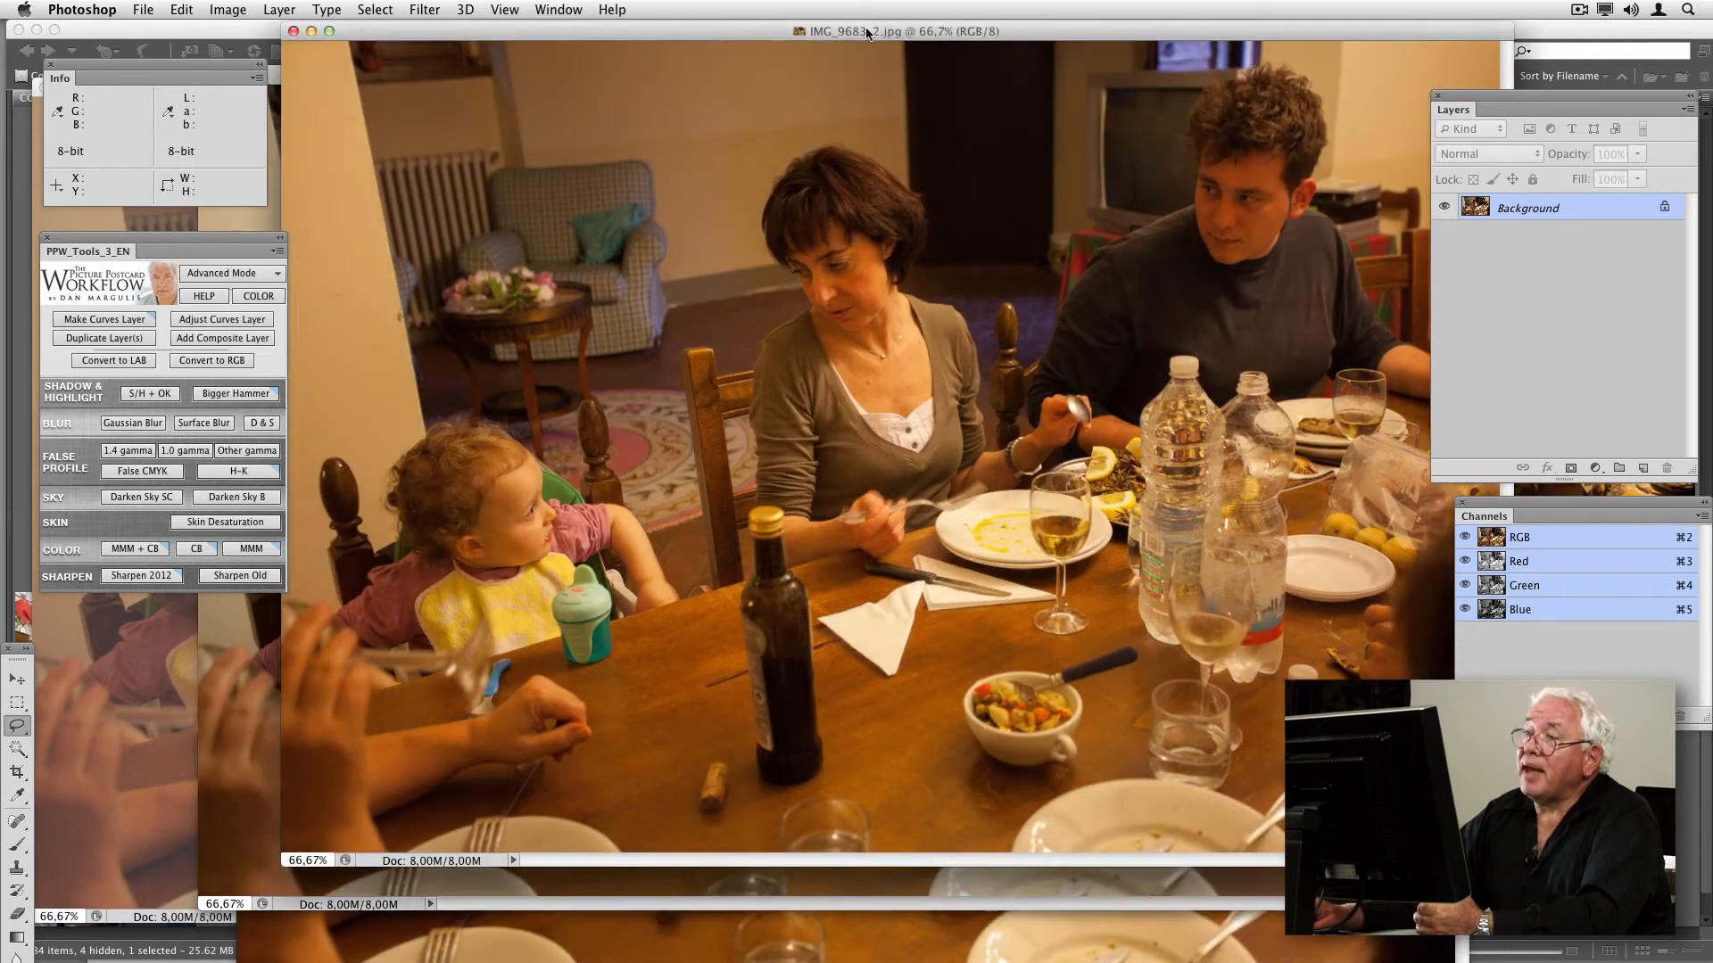
drag(865, 32, 862, 64)
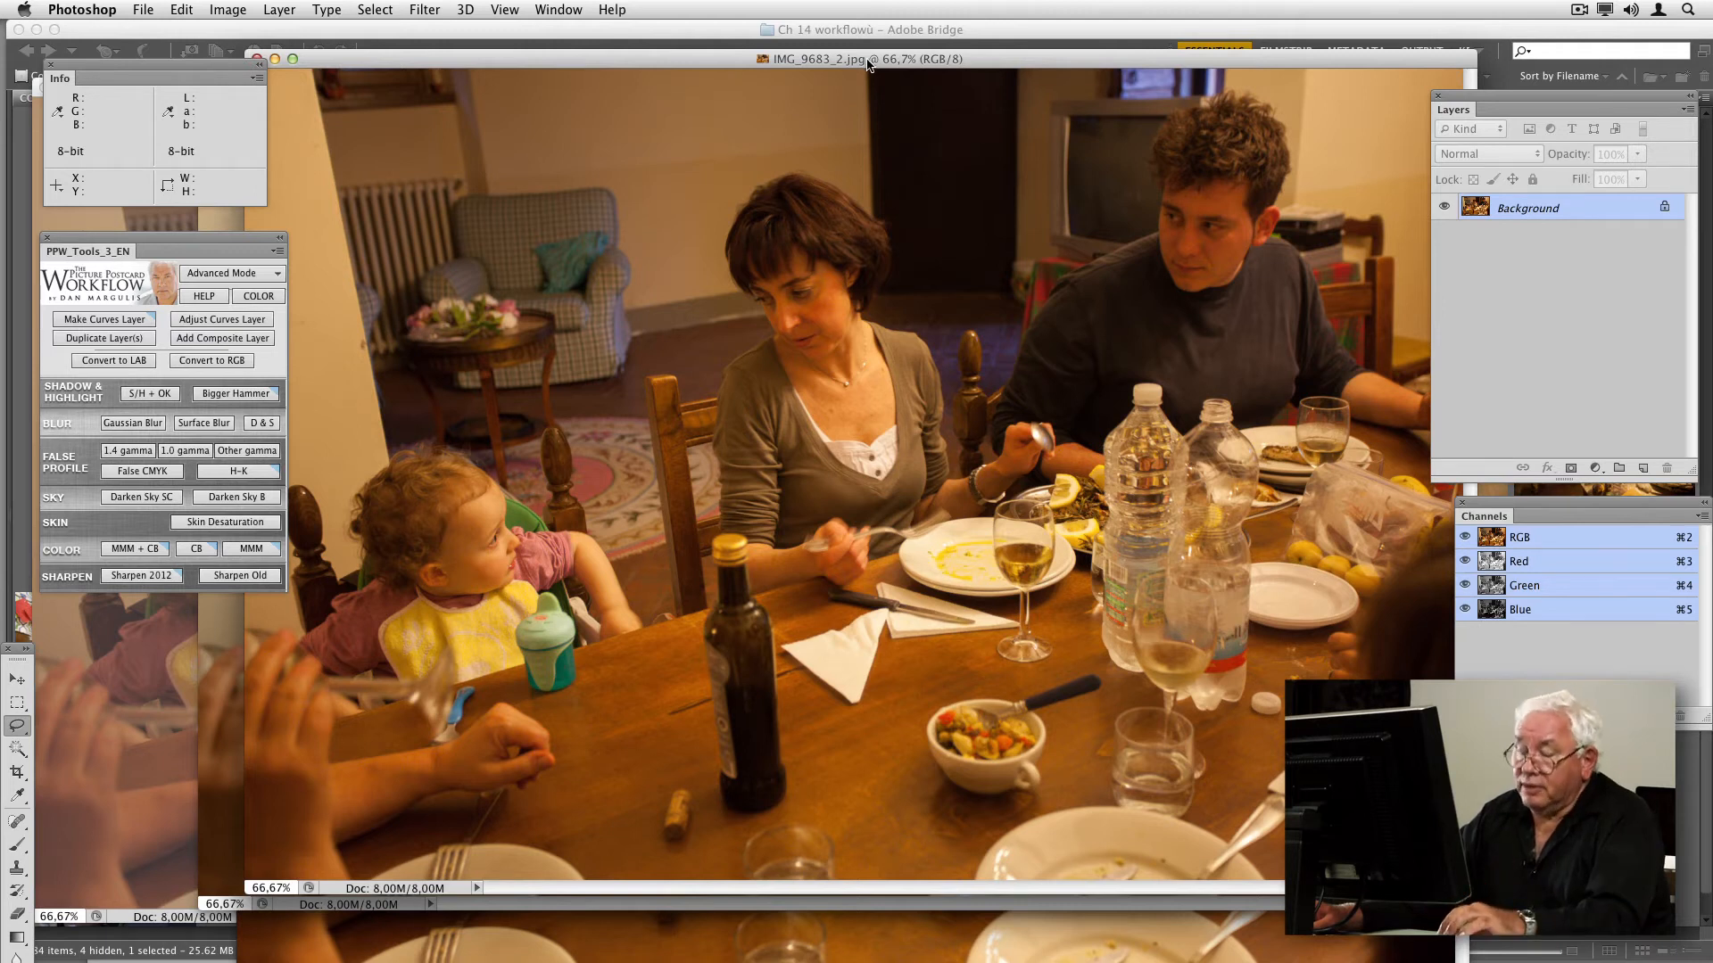
key(f)
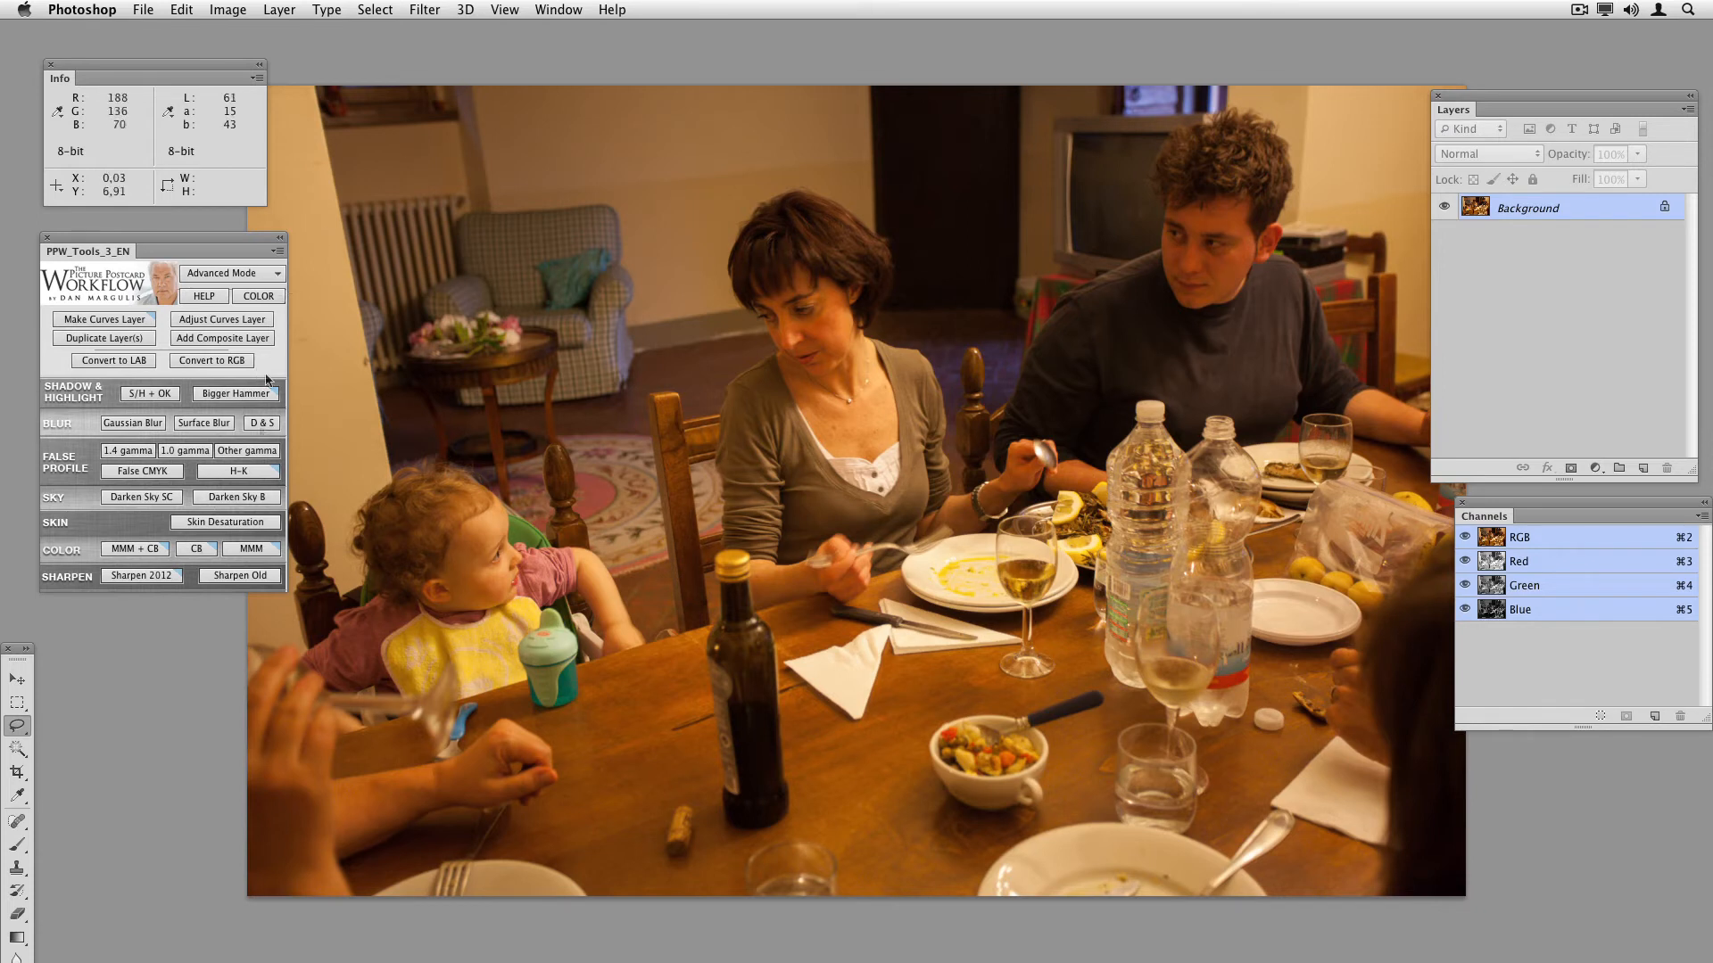
Step: Sample the light wall behind the baby with the Eyedropper tool as the foreground color
drag(27, 638, 134, 320)
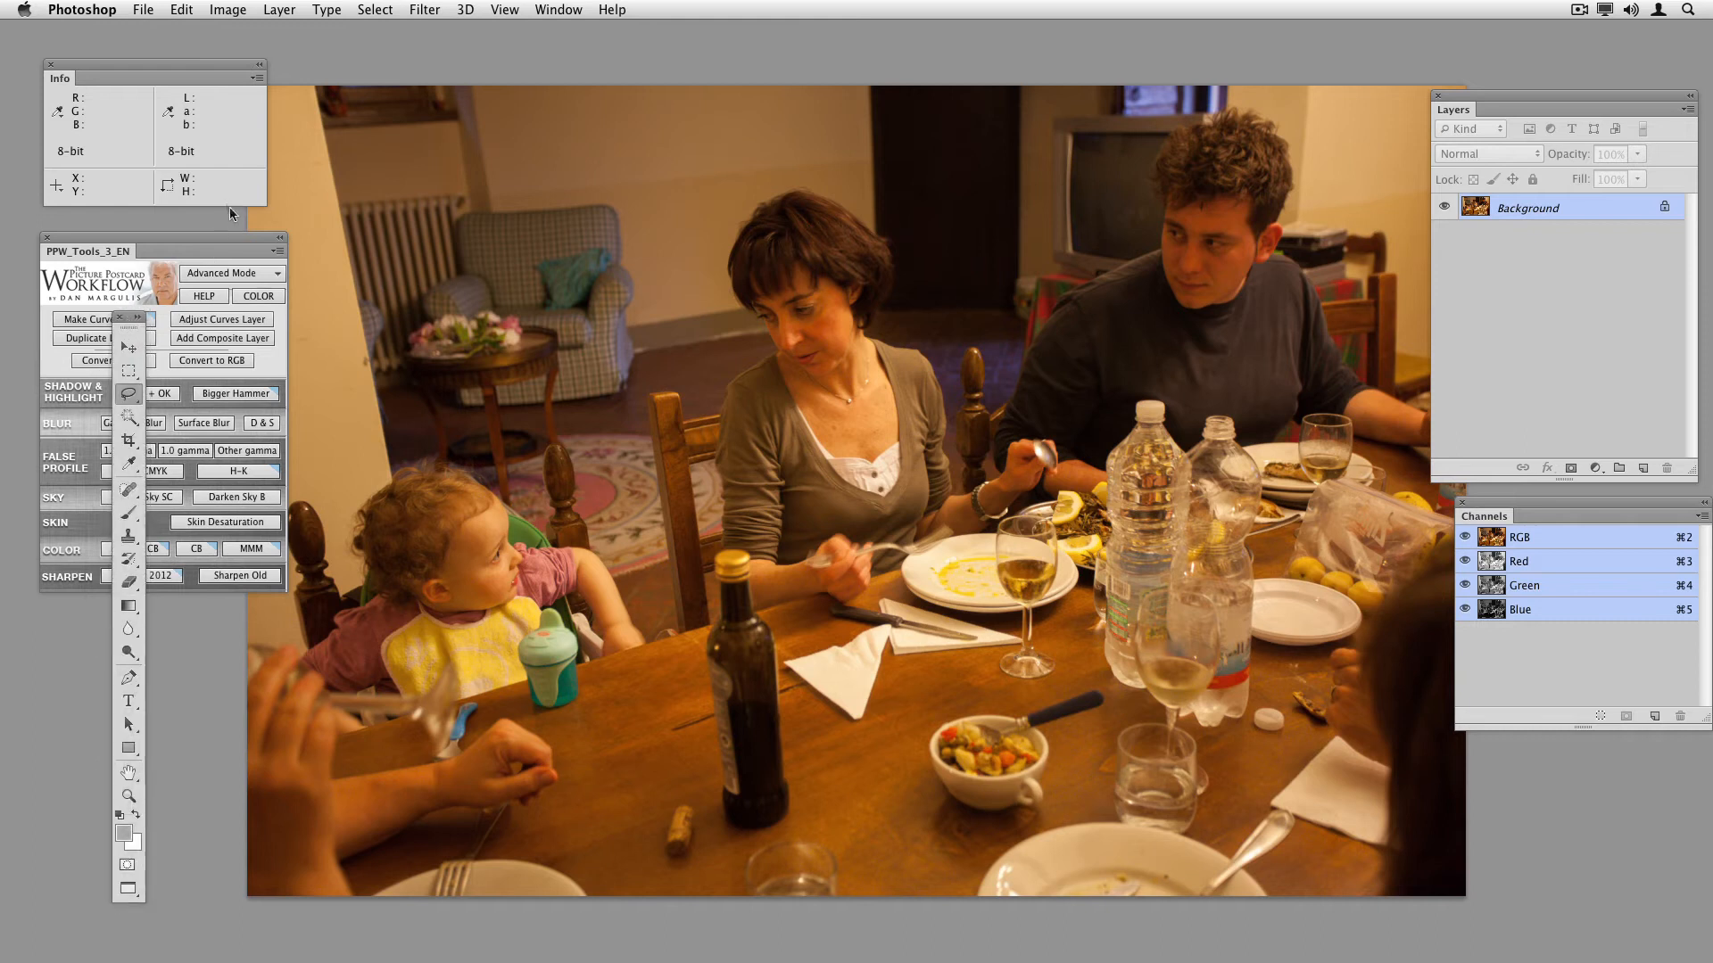
key(i)
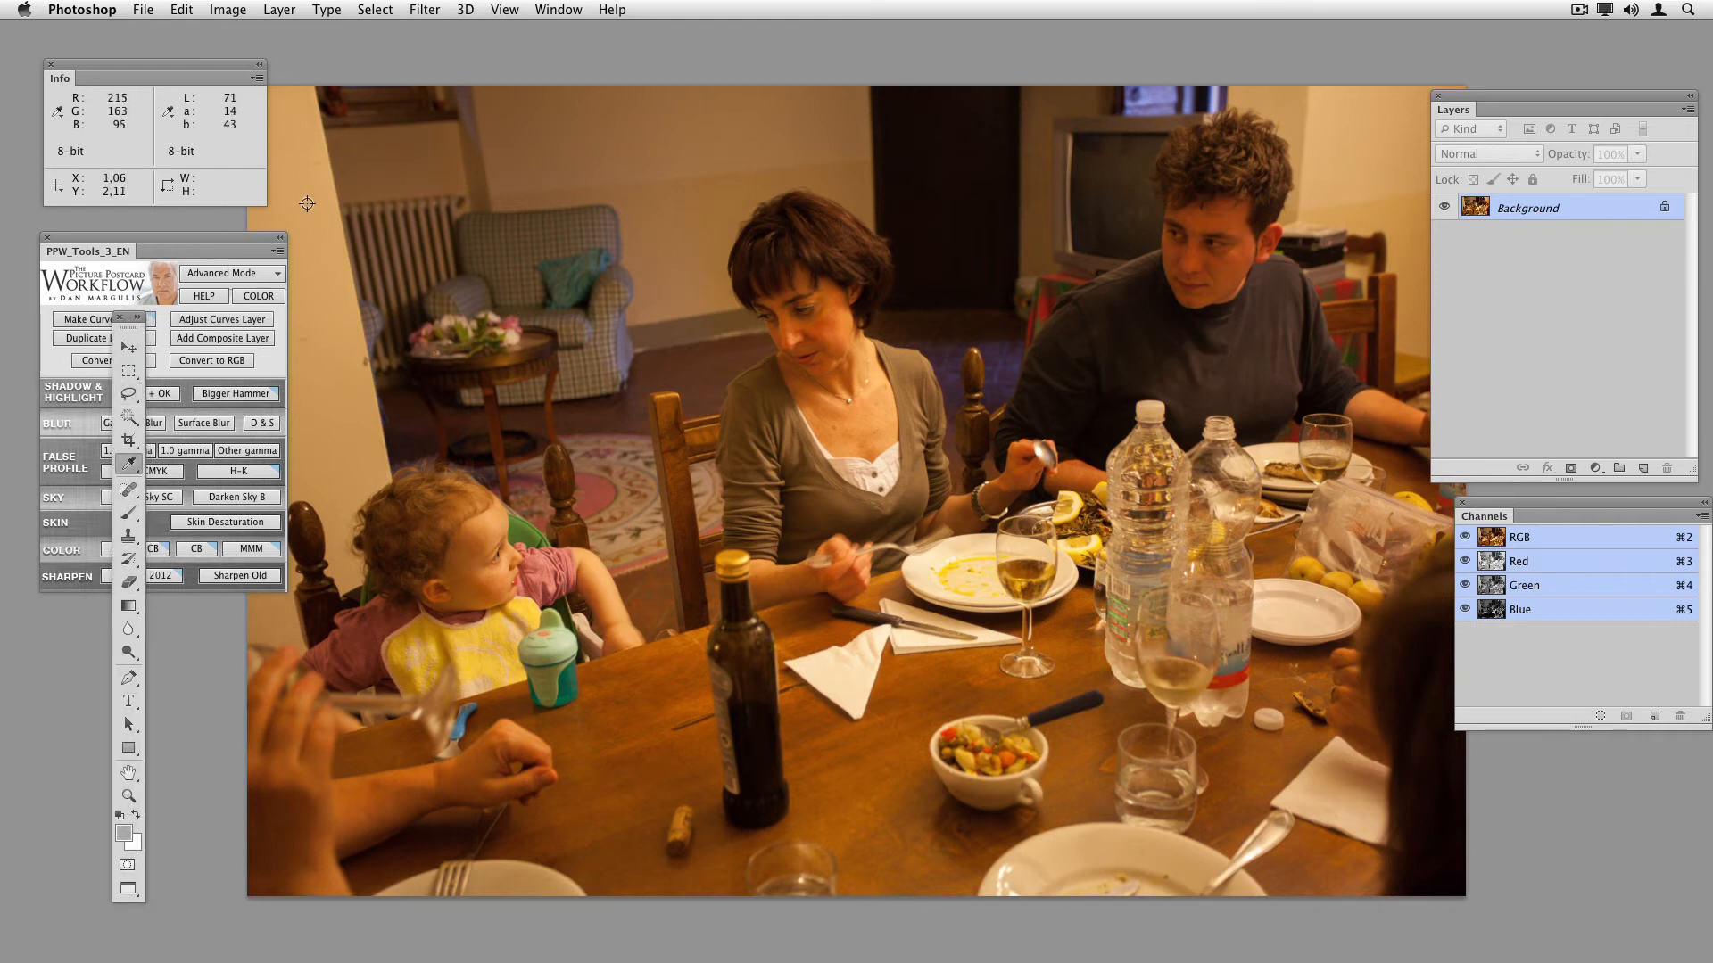
scroll(307, 203, down, 1)
click(307, 203)
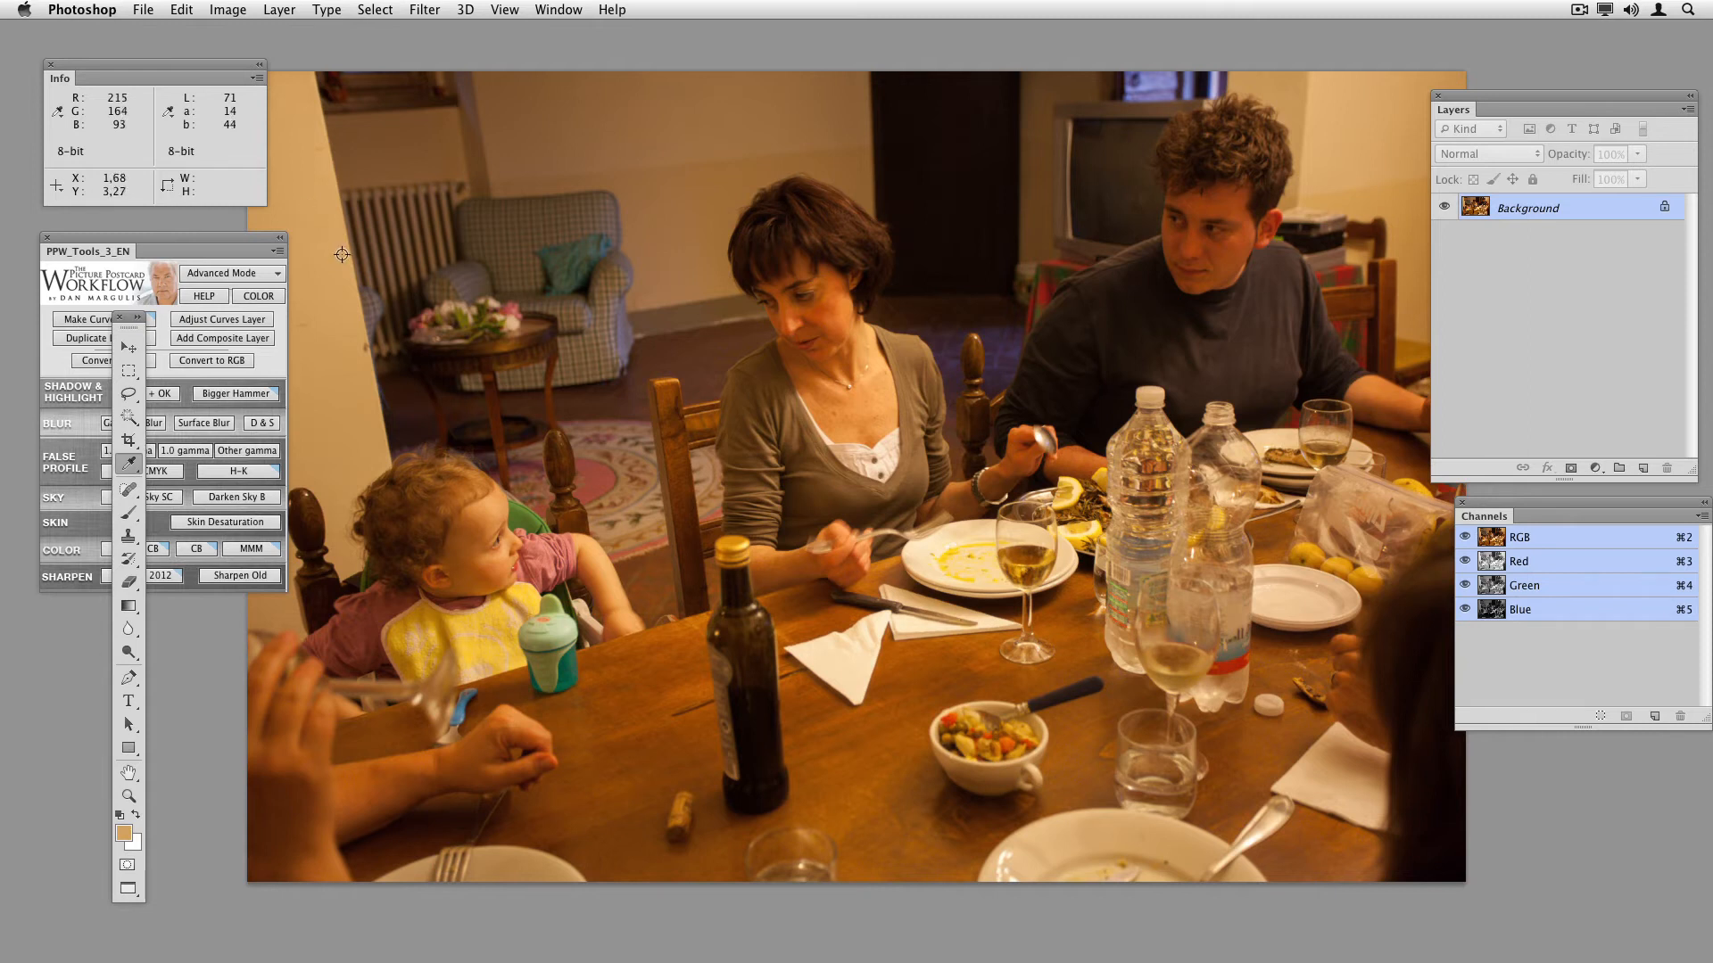
Step: Duplicate the Background layer and fill the copy with the foreground color in Normal mode at 100% opacity
drag(1603, 216, 1642, 467)
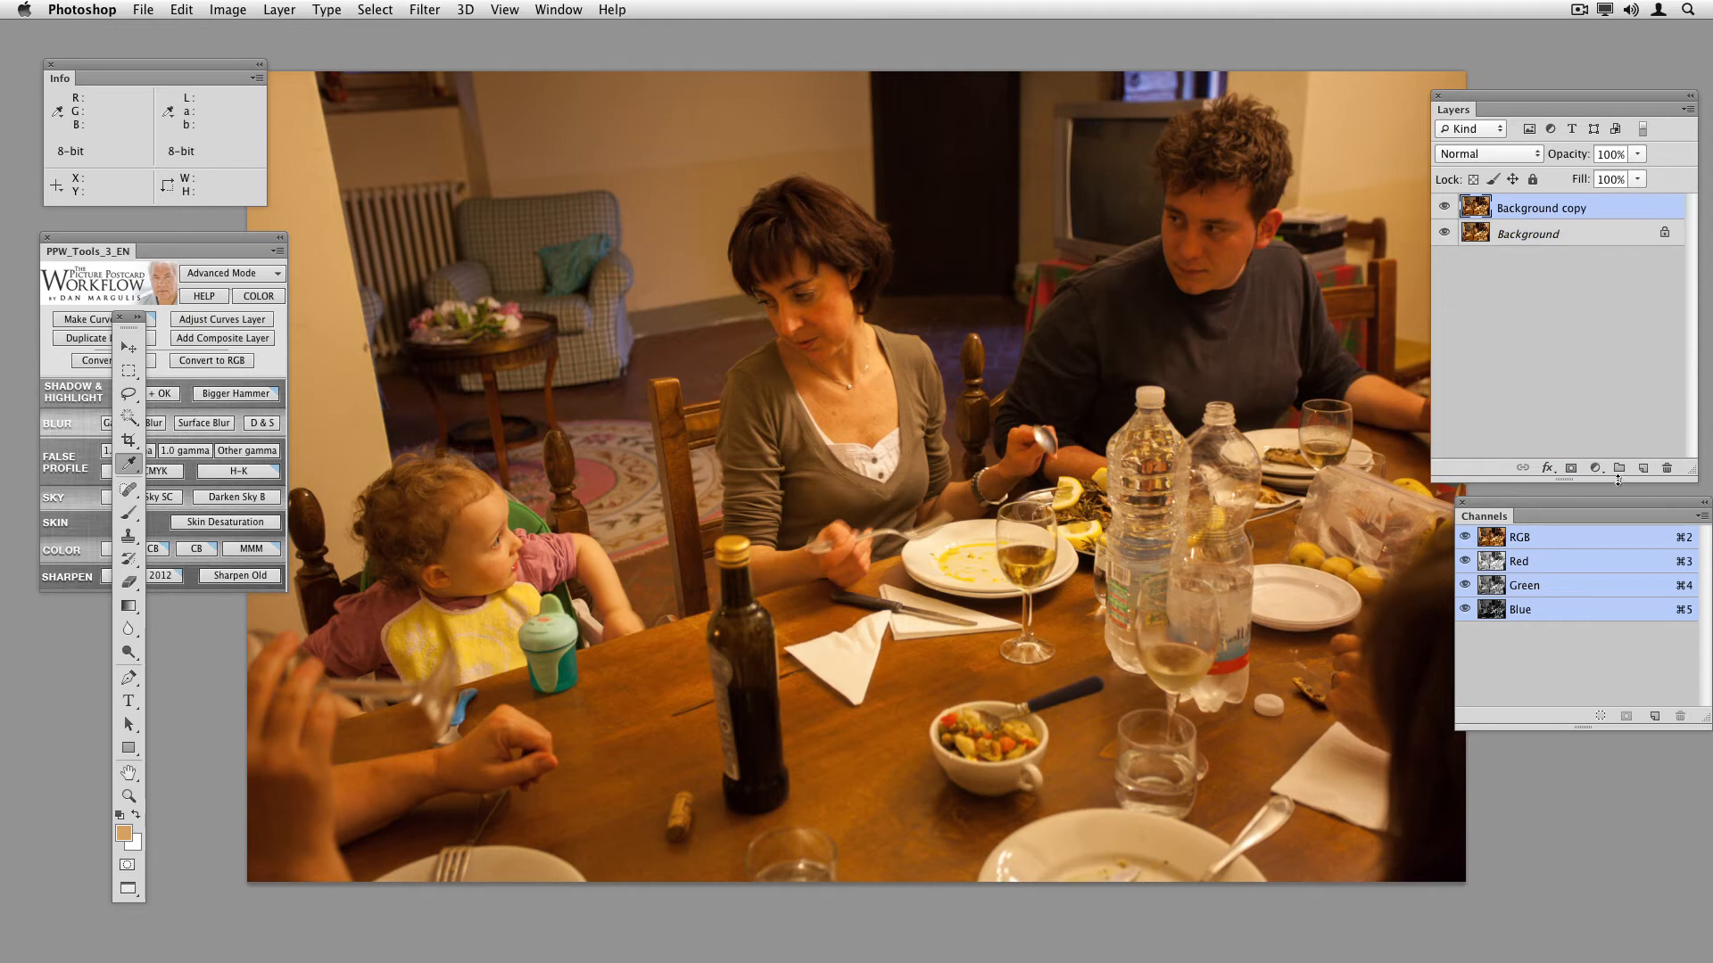
click(191, 8)
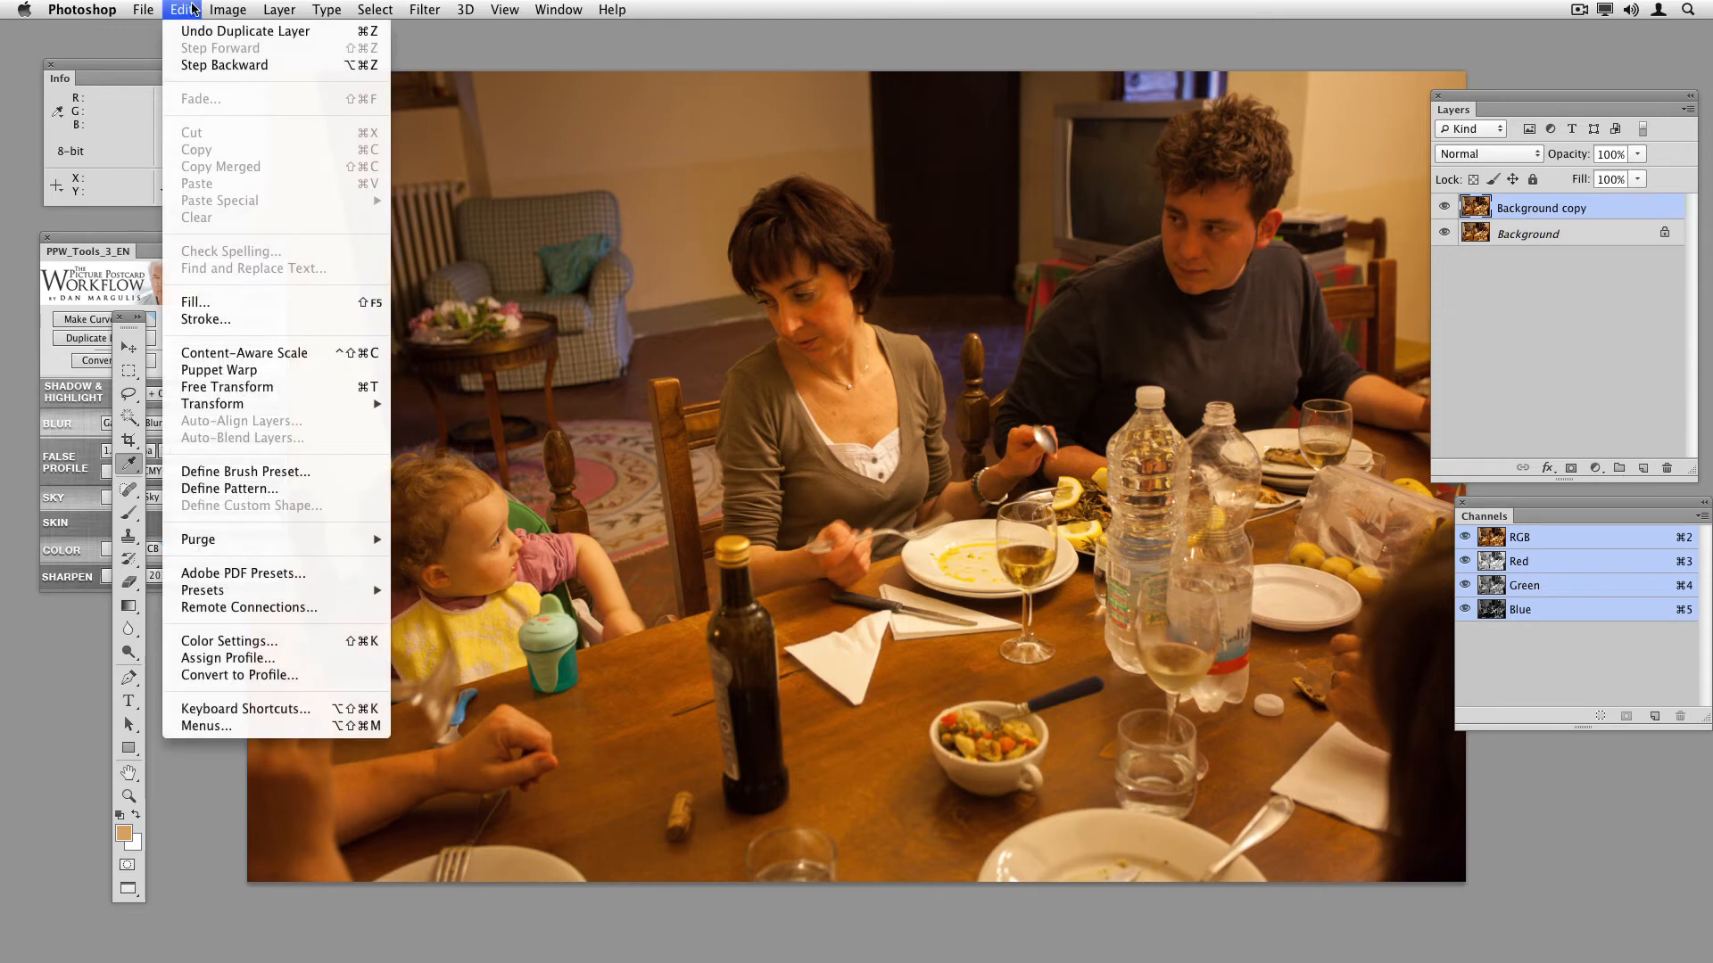
click(246, 303)
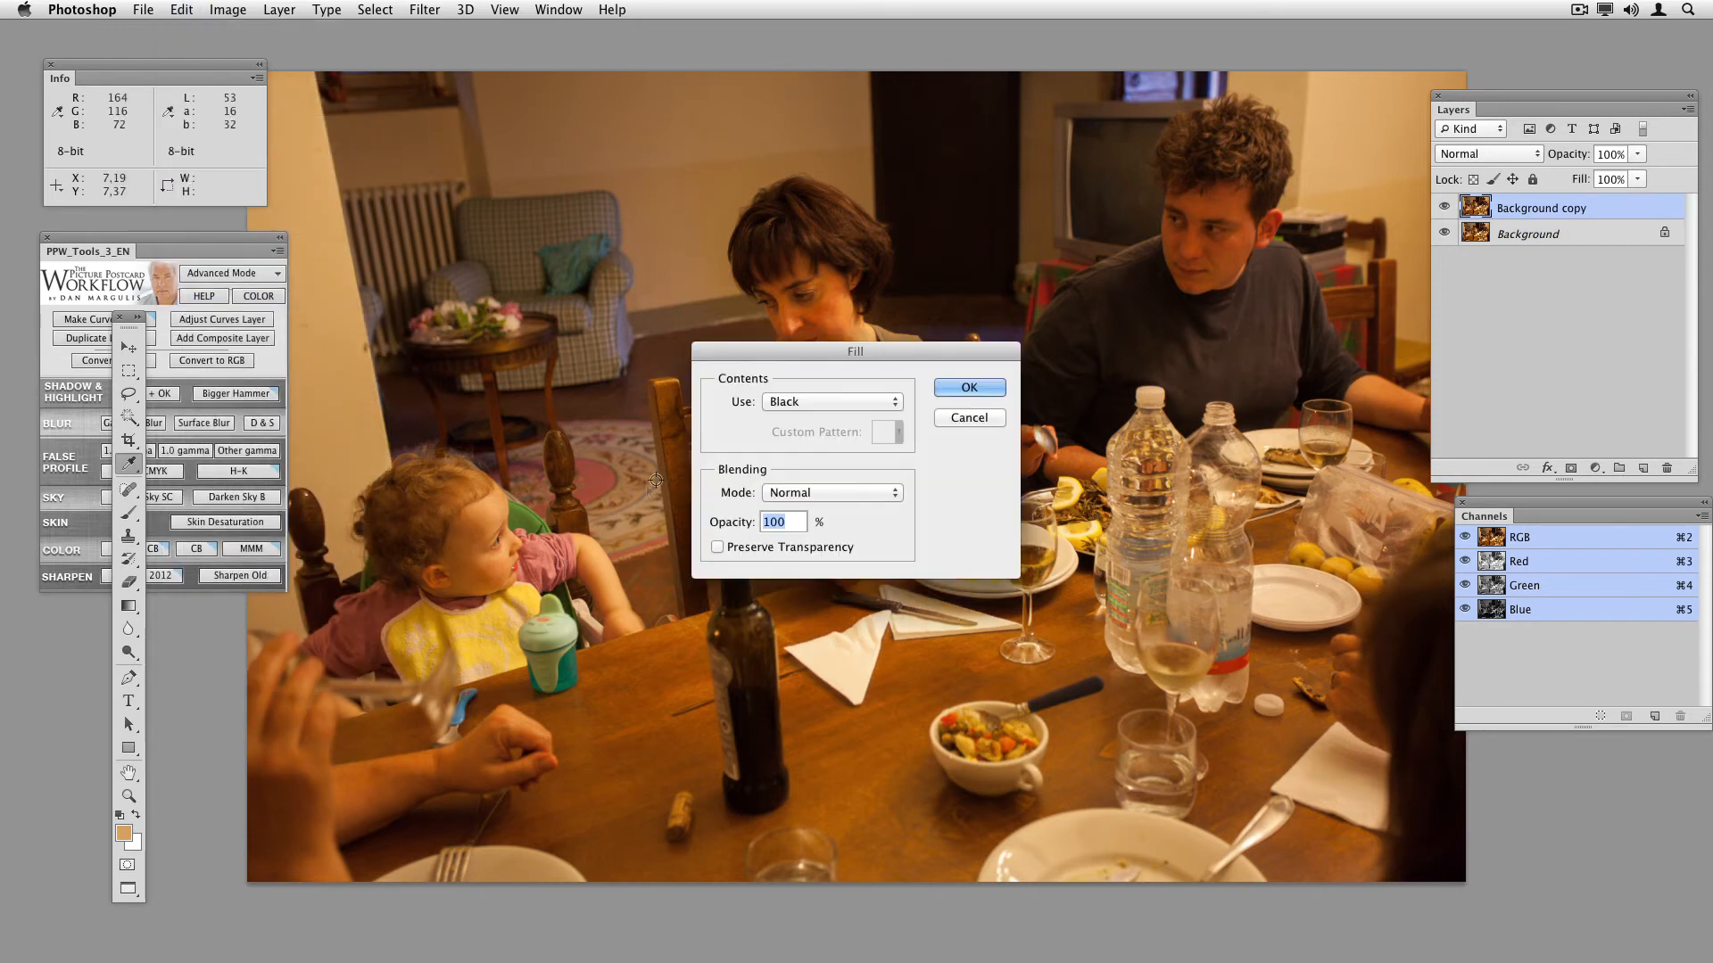
click(816, 403)
click(803, 278)
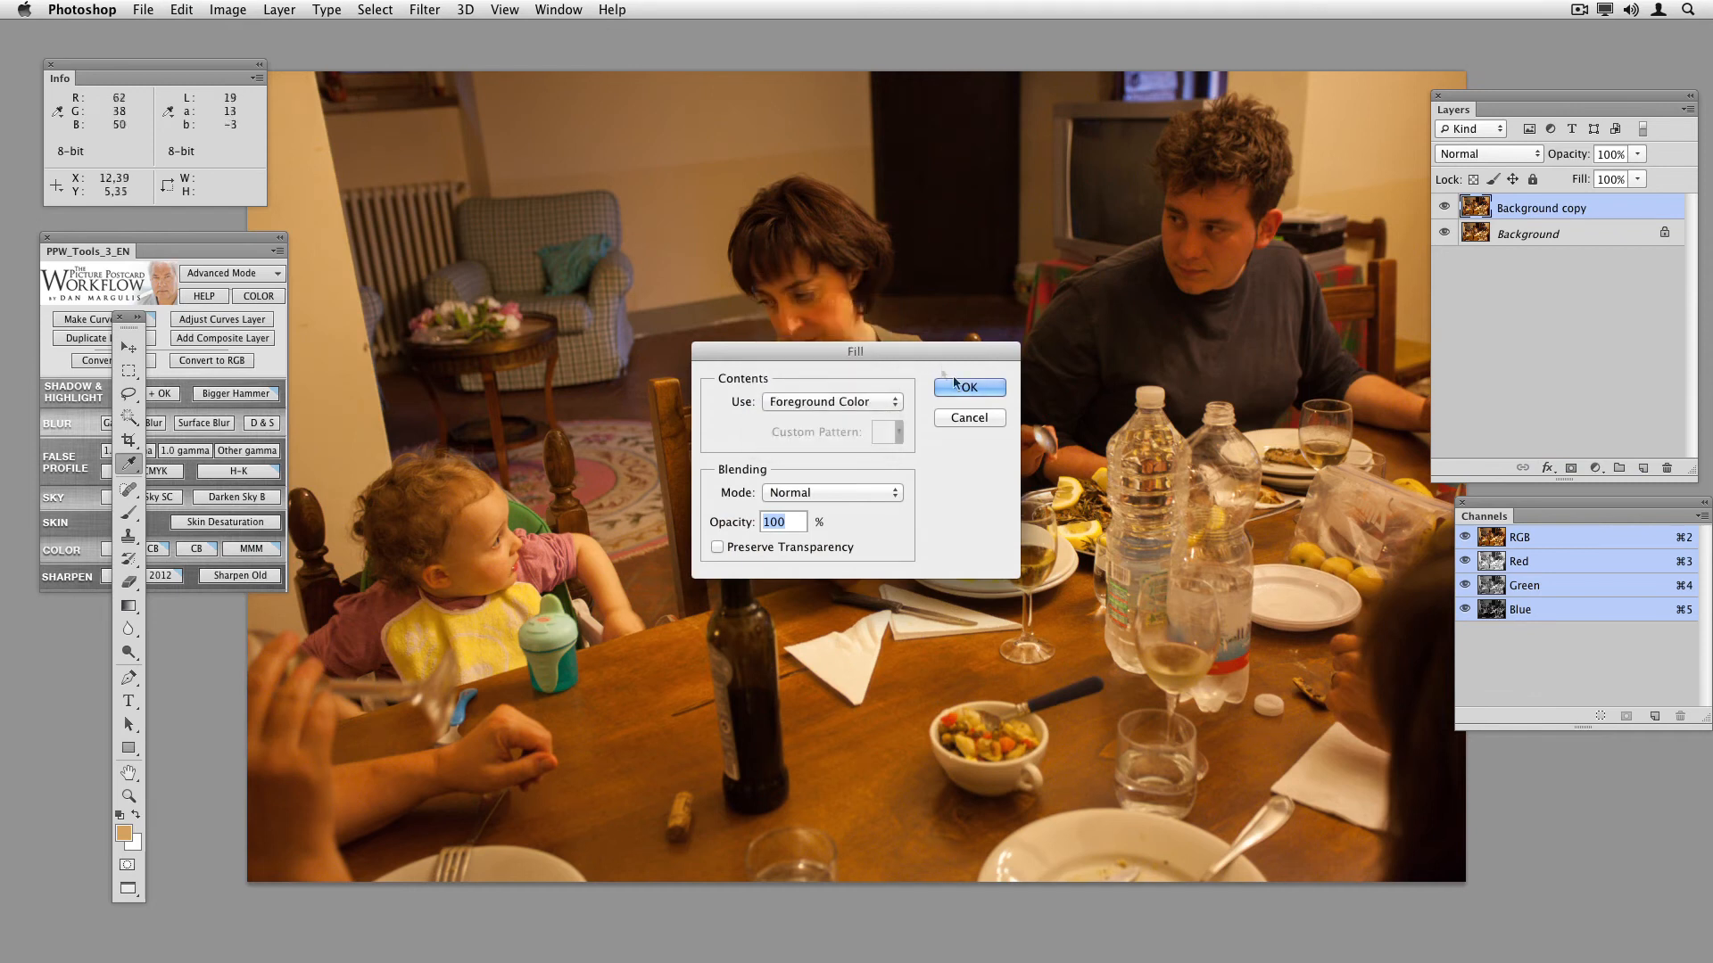
click(954, 386)
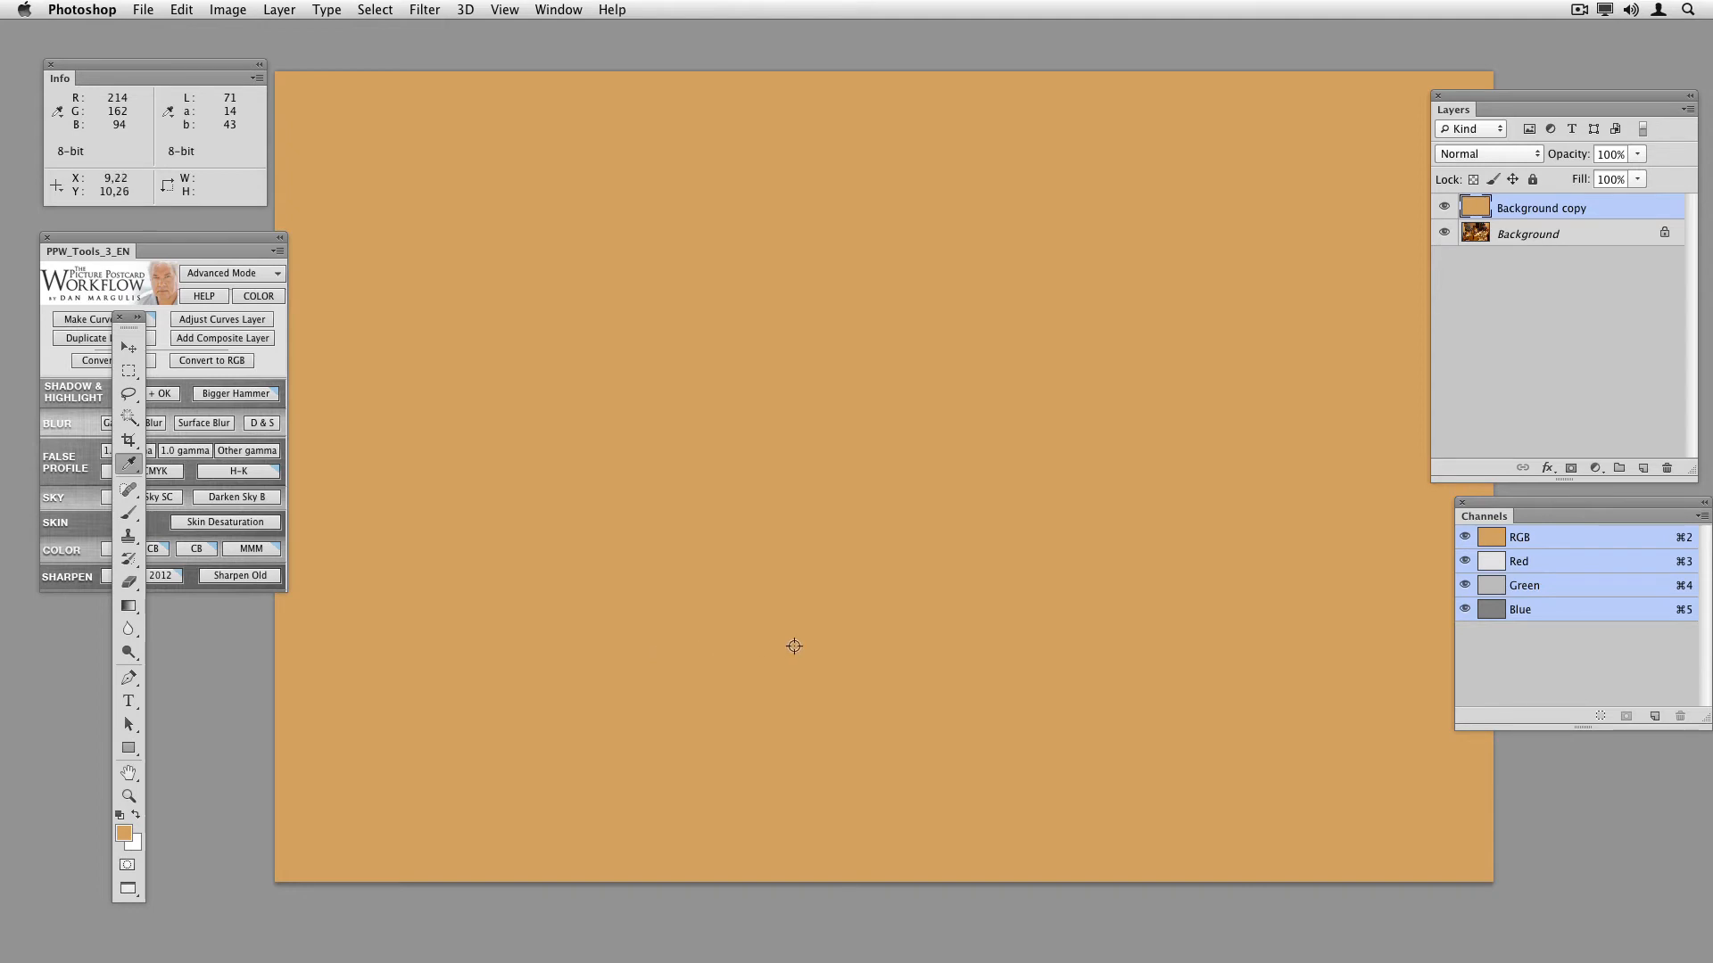
Step: Invert the filled layer's color and set the layer's blend mode to Color
key(super+i)
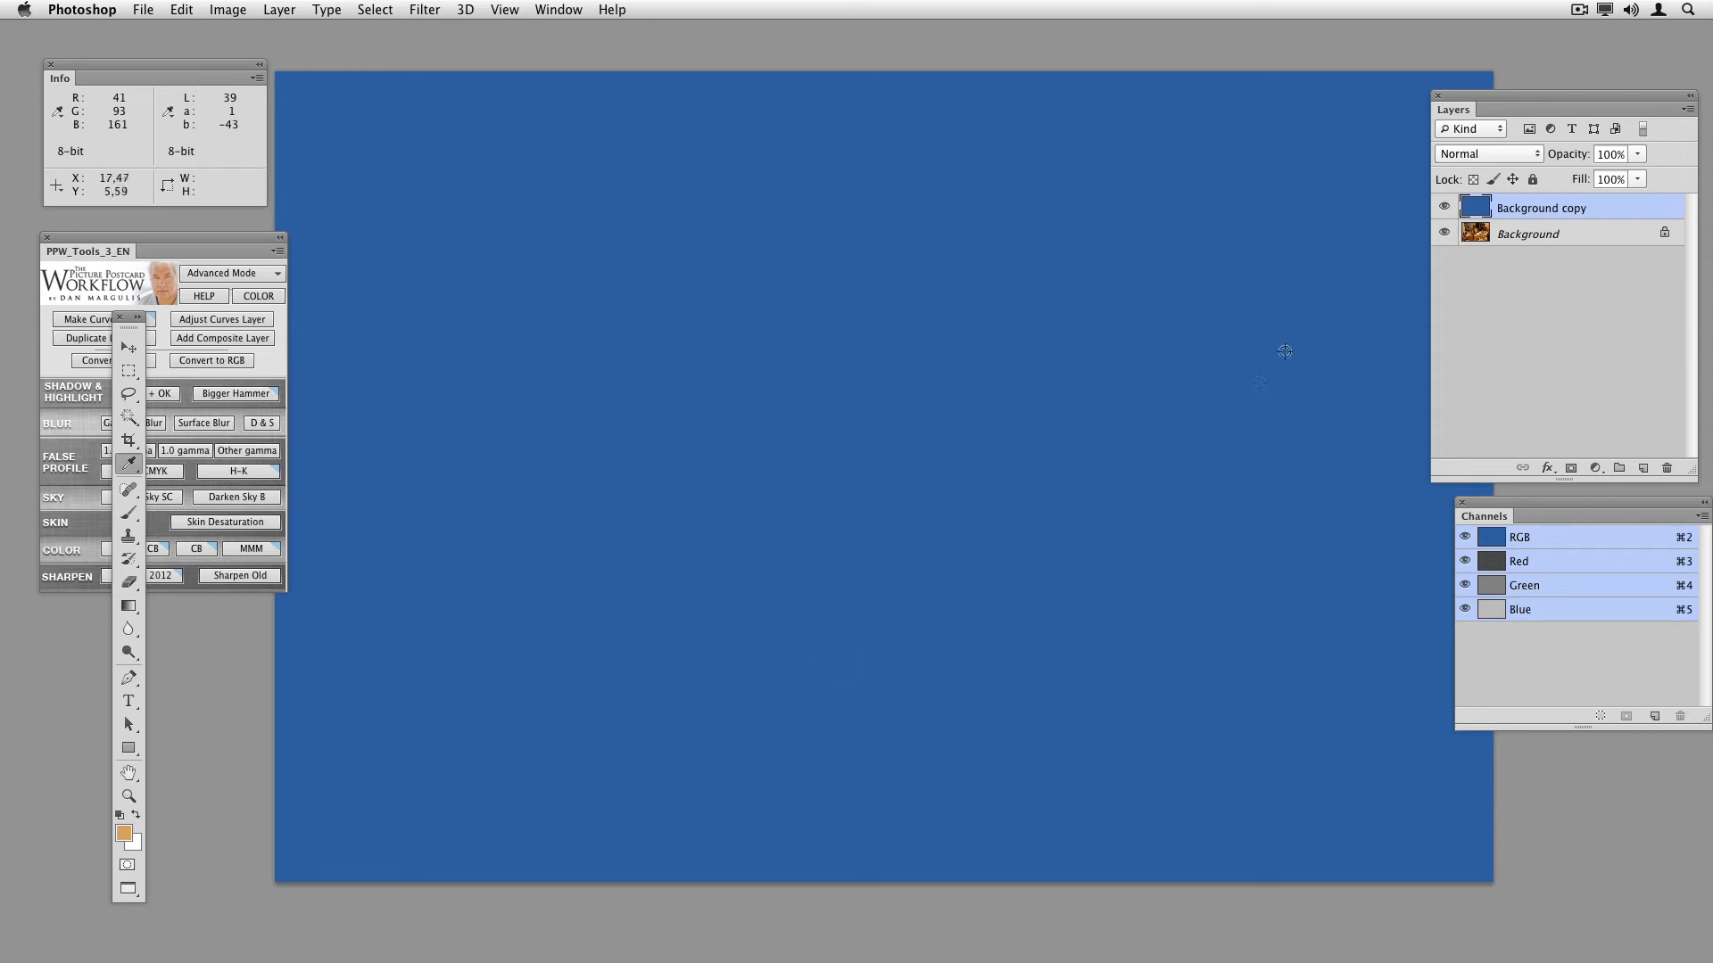
click(1474, 156)
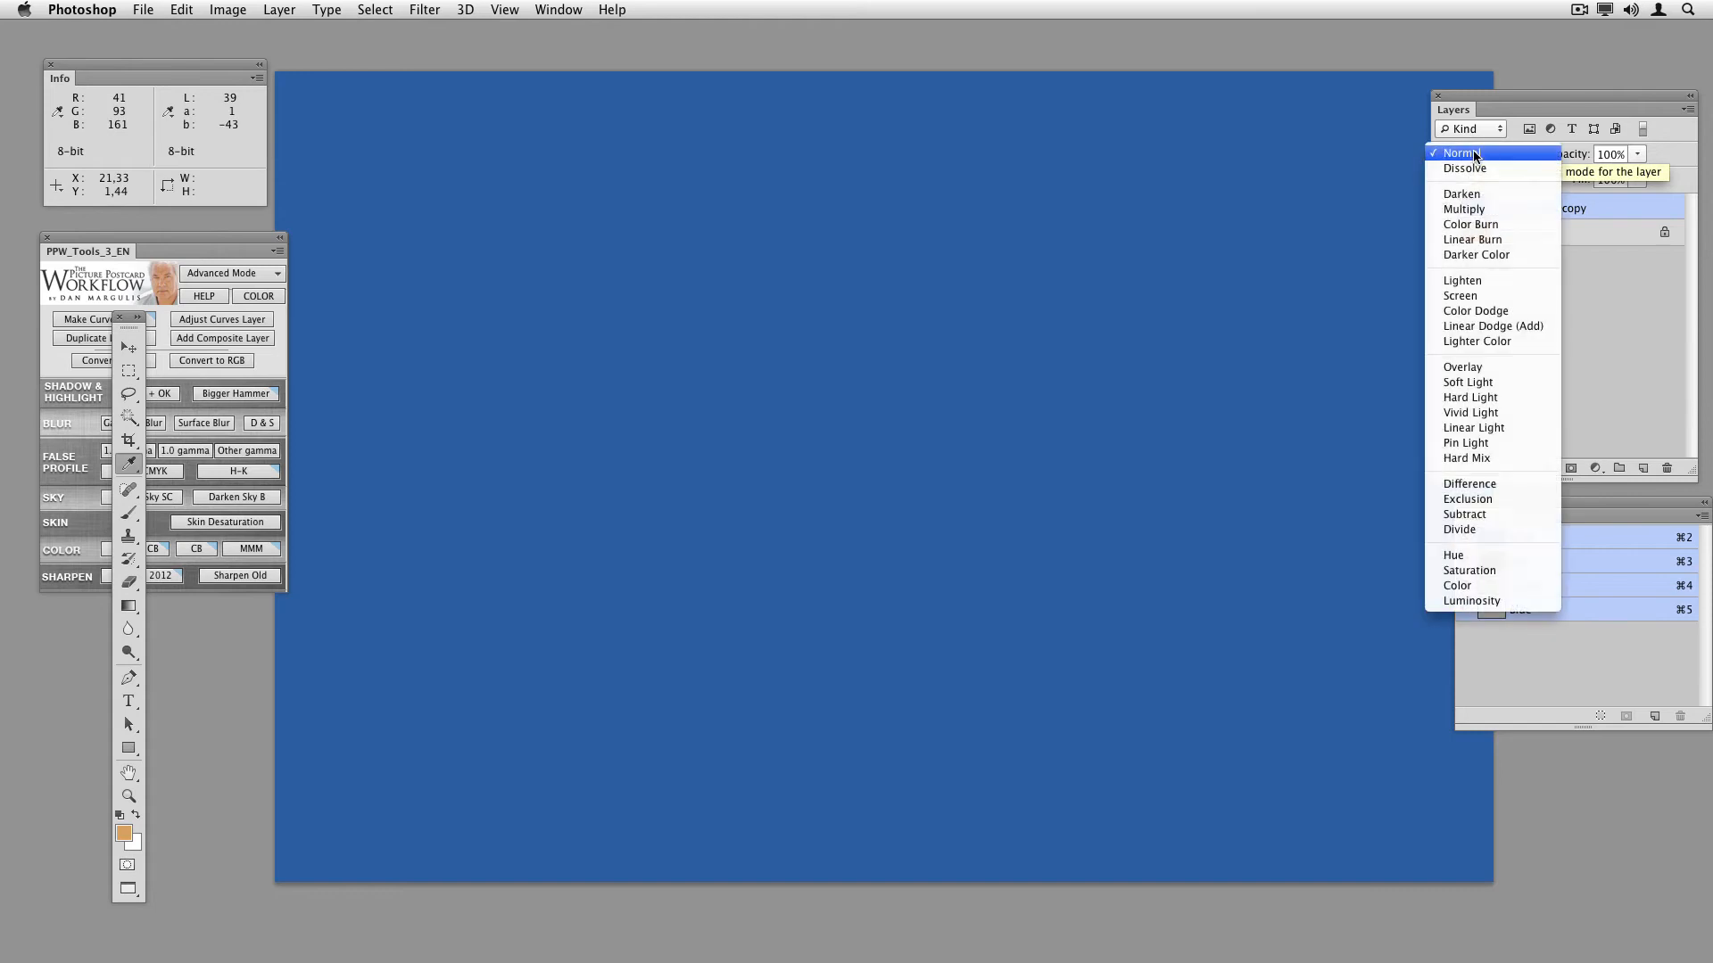
click(1453, 588)
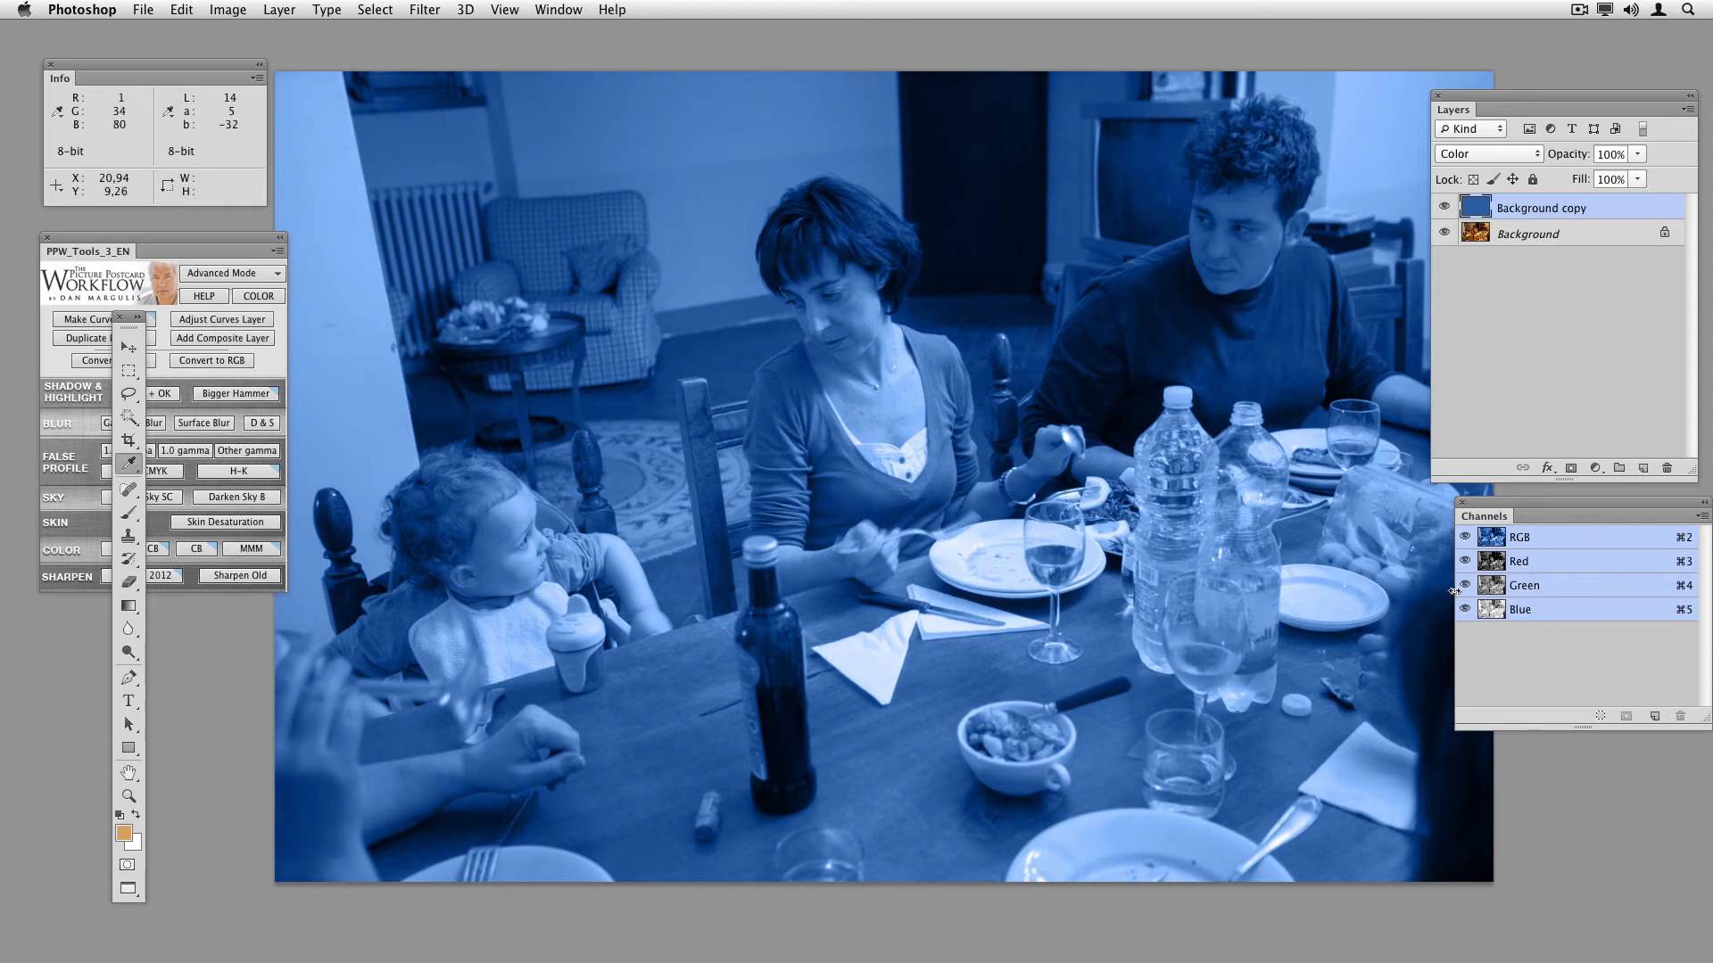
Step: Add a mask to the Color layer and apply the merged RGB image to it in Normal mode at 100% opacity
click(1571, 469)
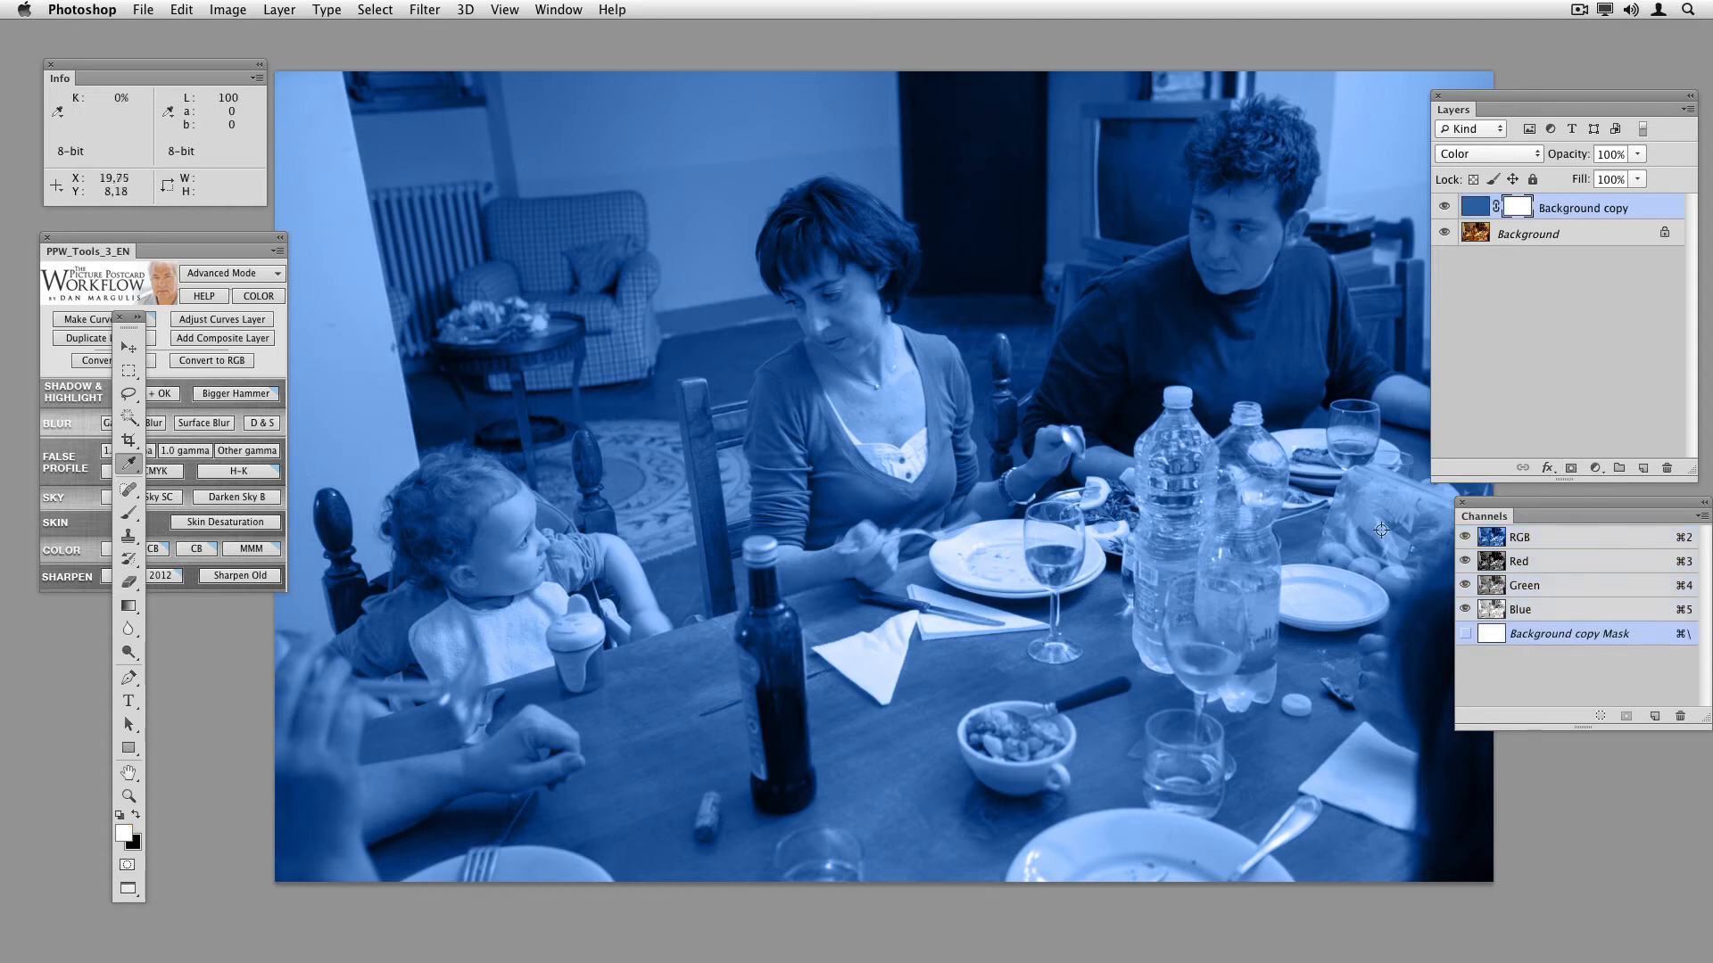
key(super+shift+a)
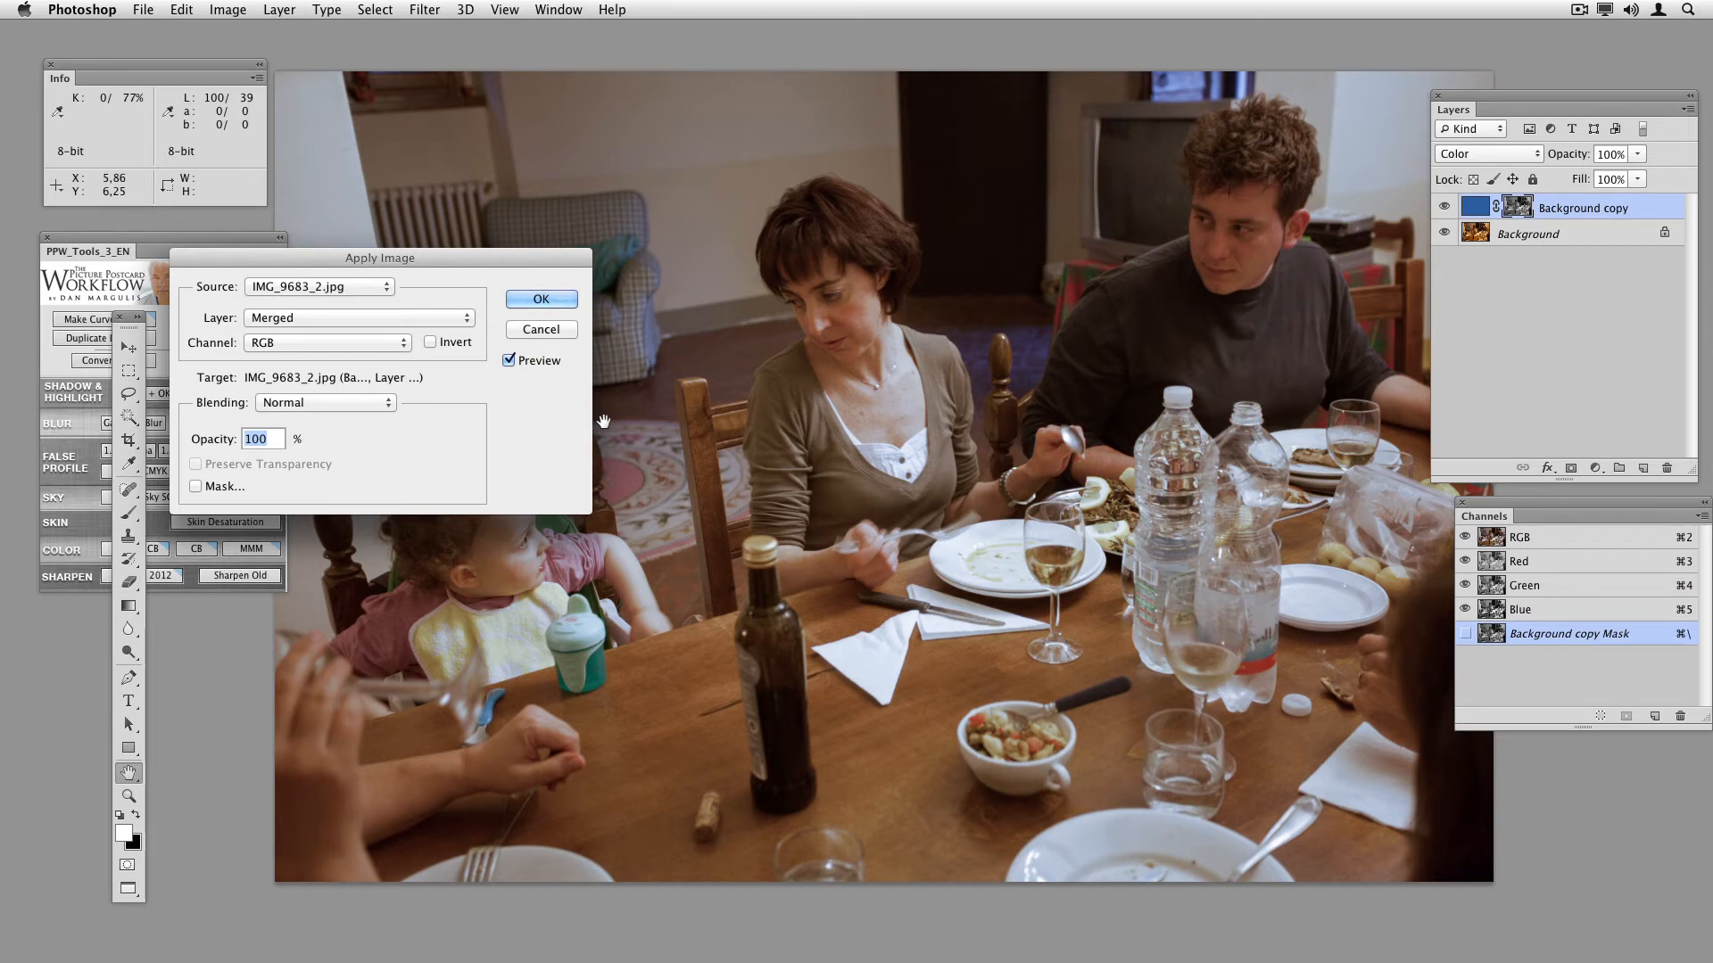
click(552, 301)
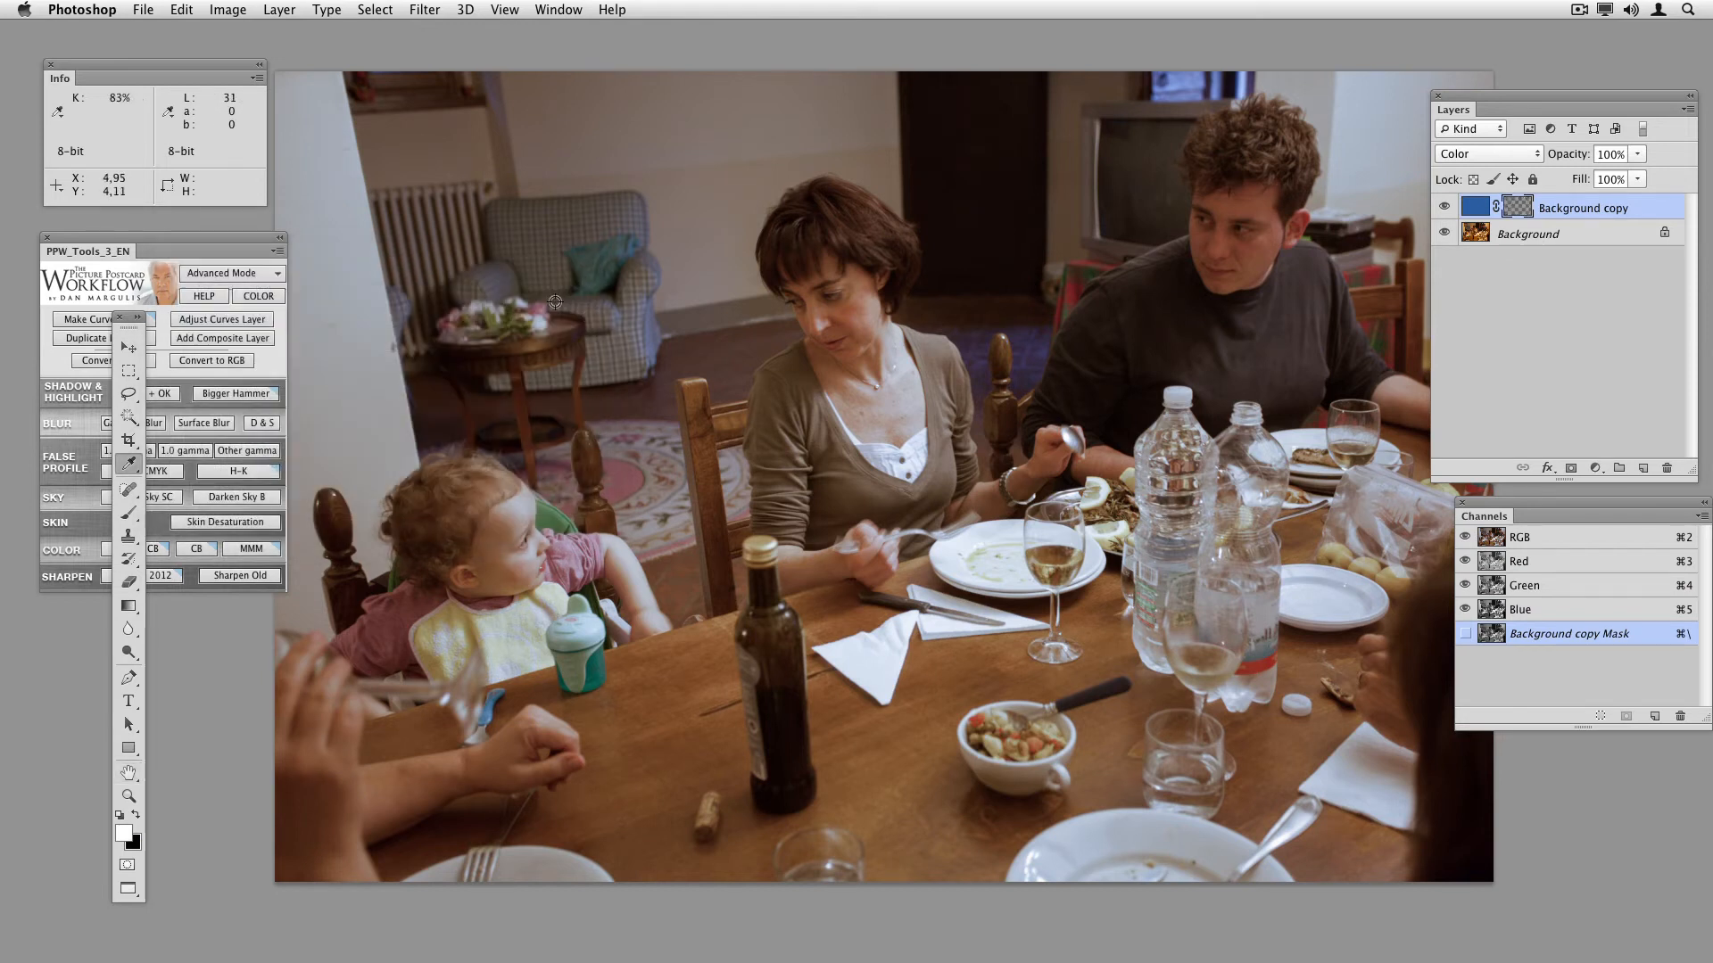
Step: Toggle the visibility of the masked Color layer to compare the photo with and without the cast correction
click(1445, 208)
click(1445, 209)
click(1445, 208)
click(1445, 209)
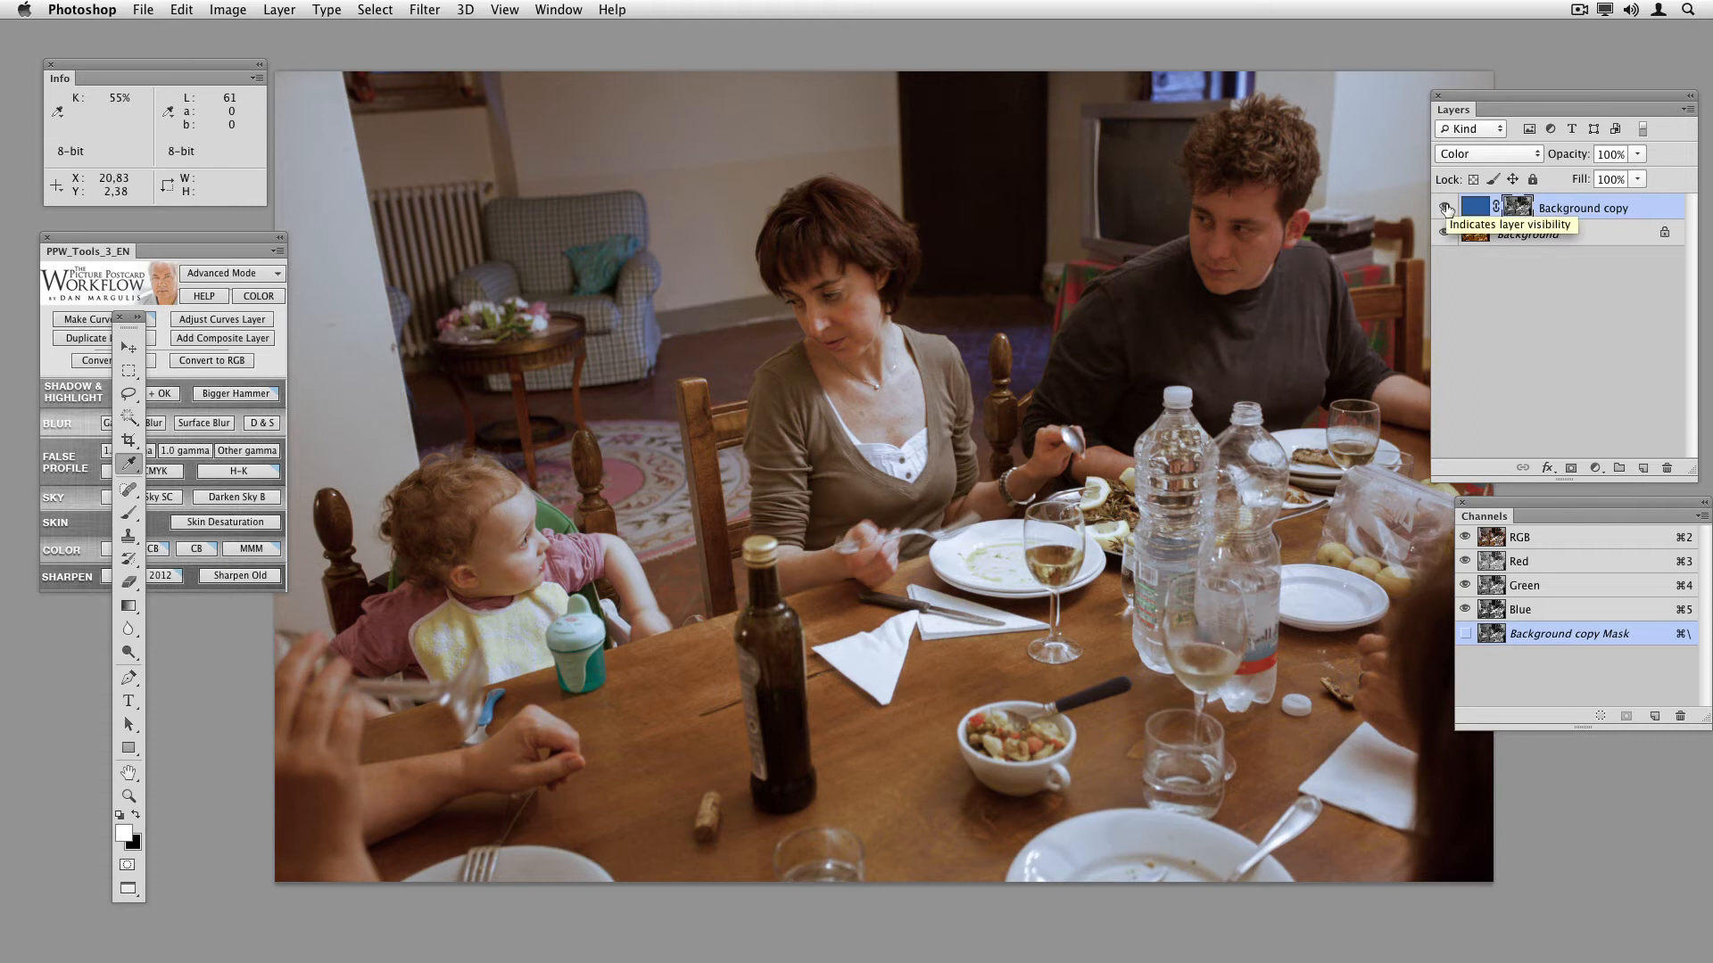
click(1445, 209)
click(1445, 208)
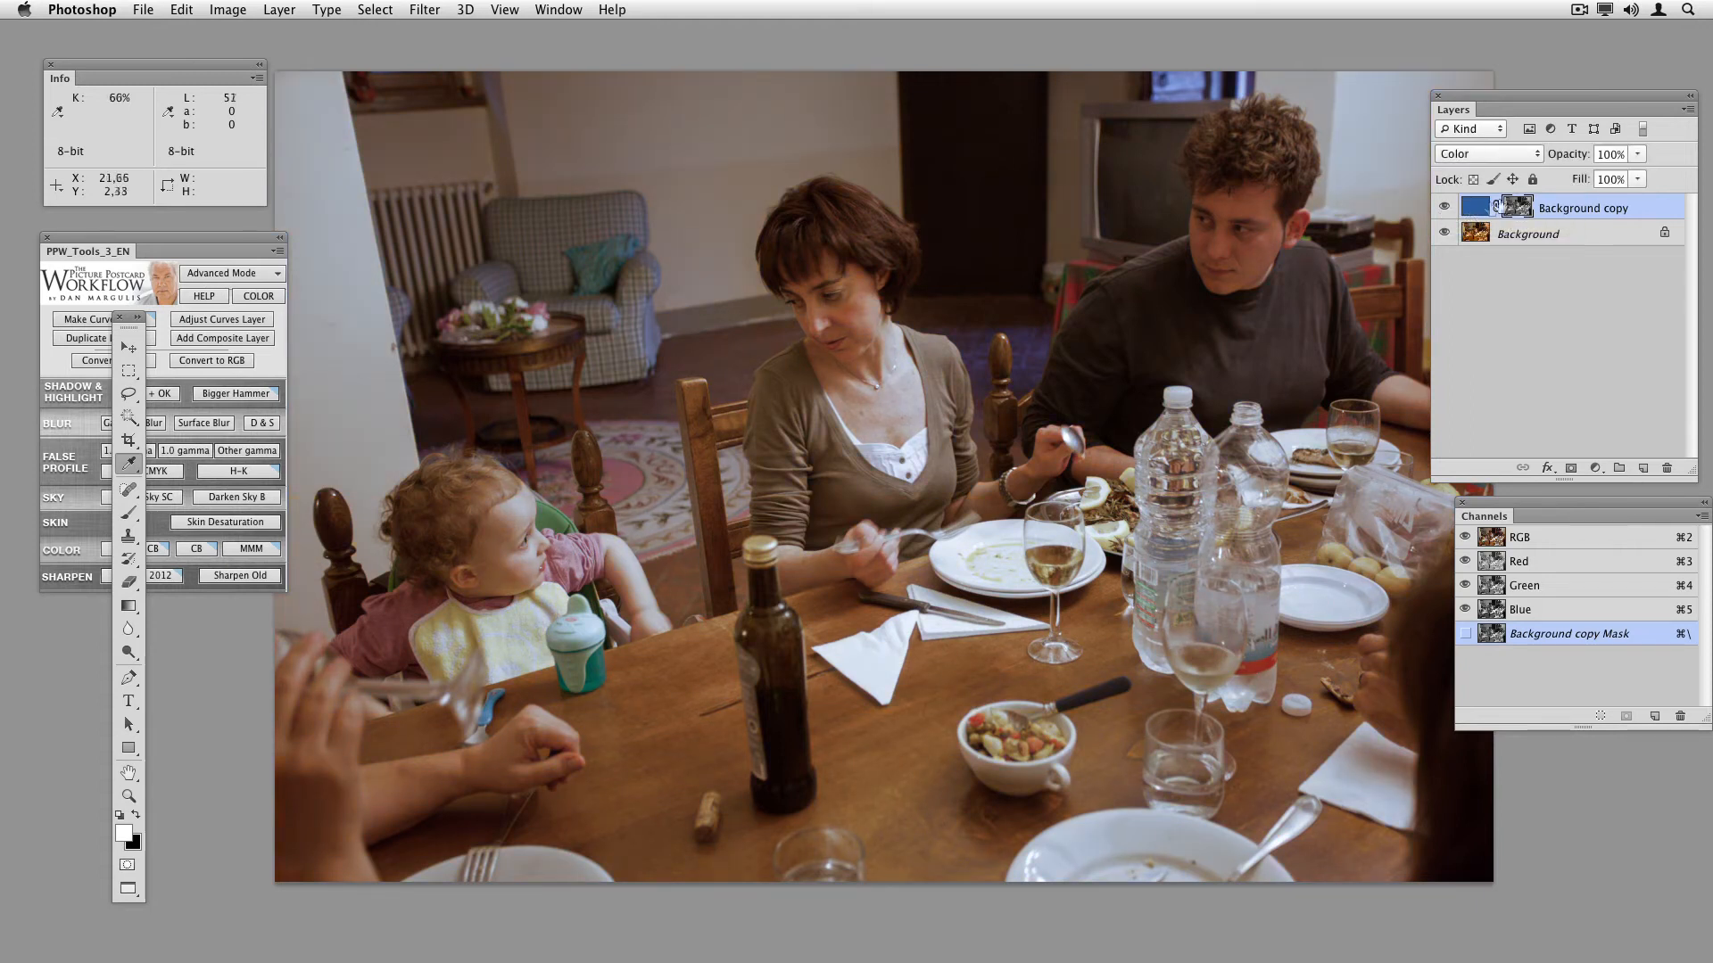
Step: Reduce the masked Color layer's opacity to 67% and flatten the image
drag(1572, 157, 1536, 158)
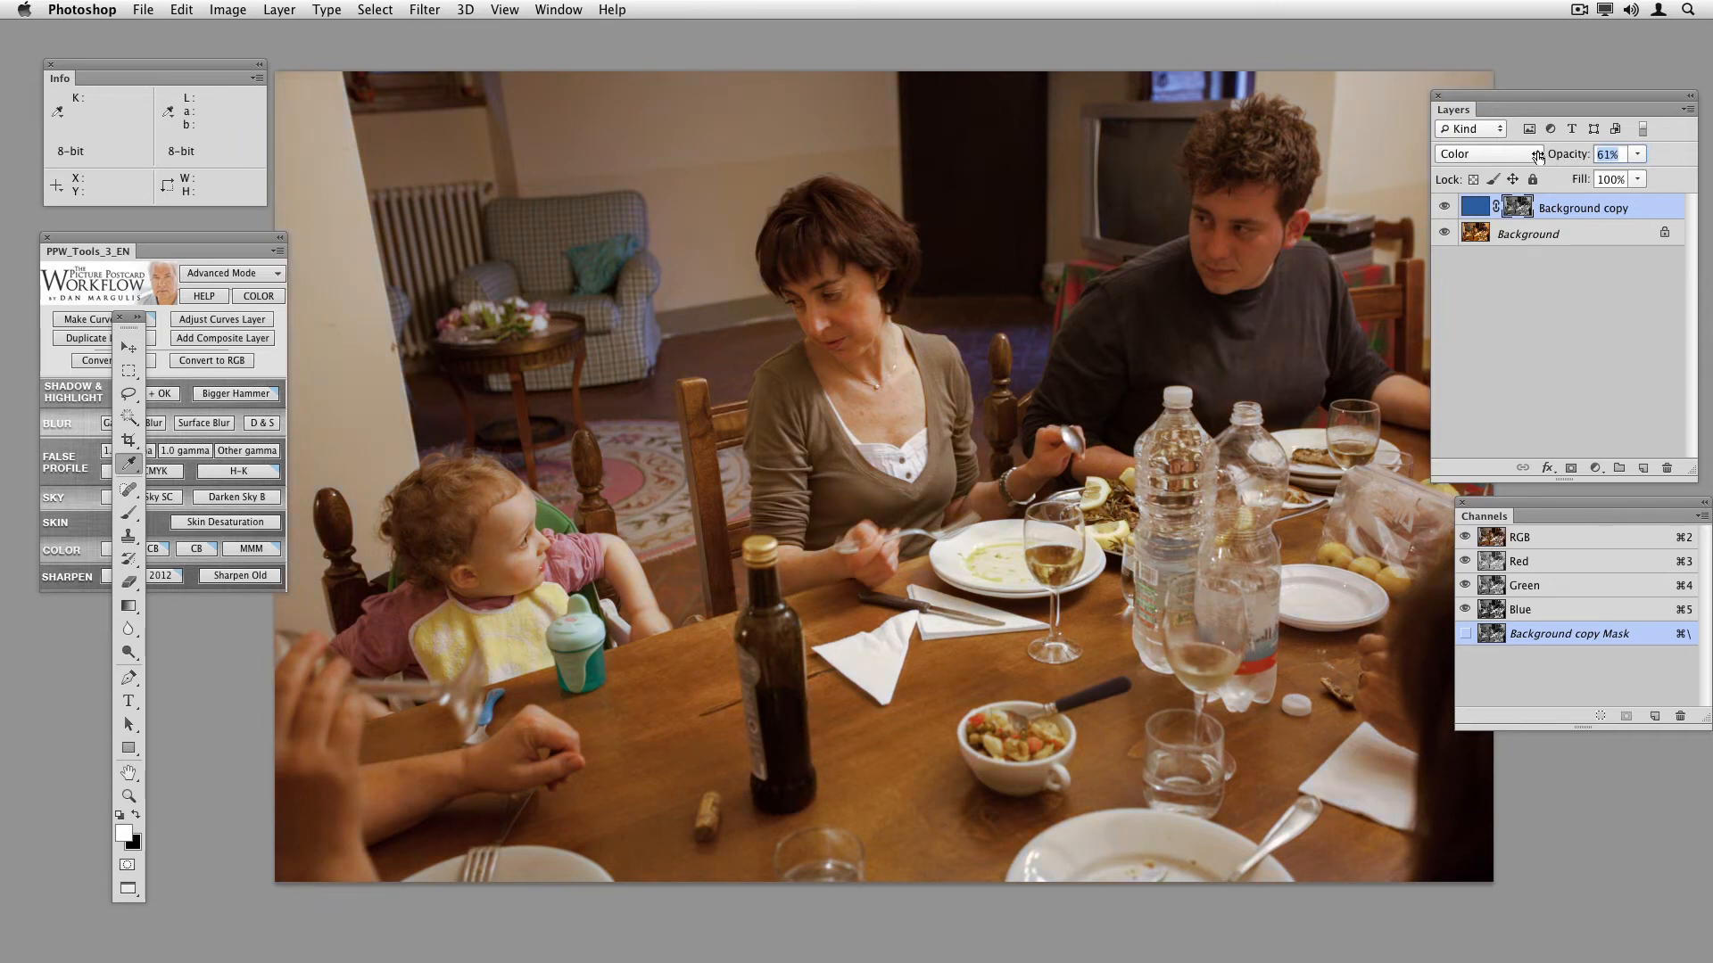
key(Return)
click(1443, 209)
click(1443, 208)
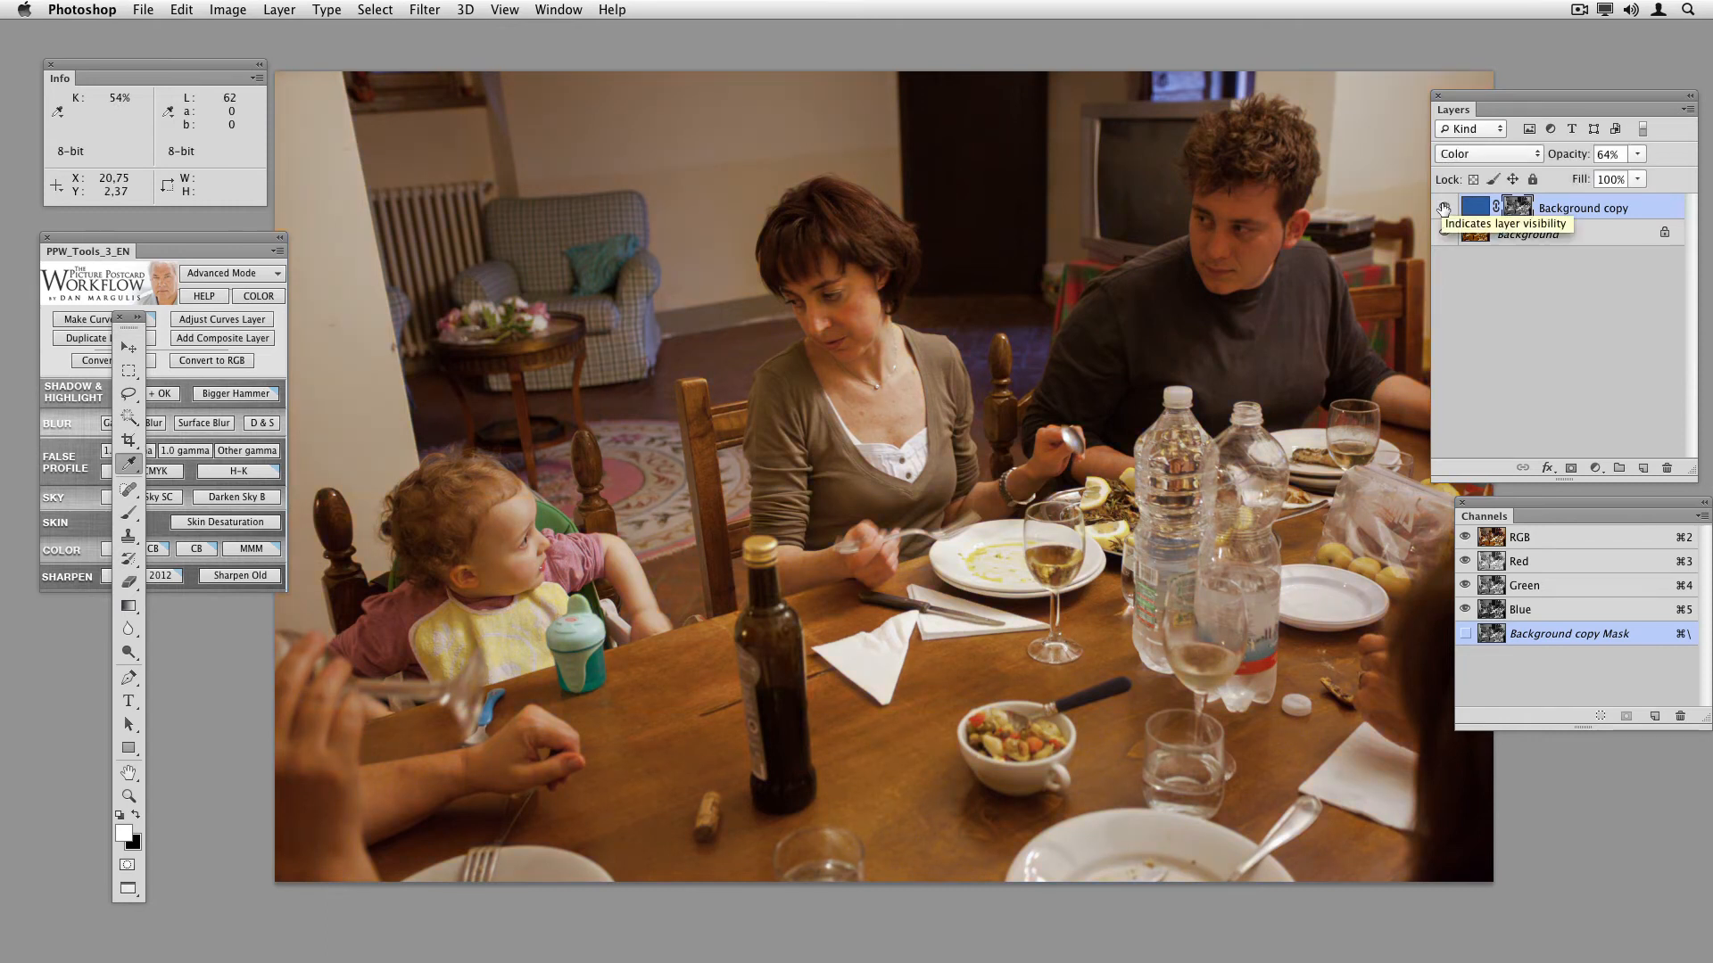
click(1444, 209)
click(1444, 209)
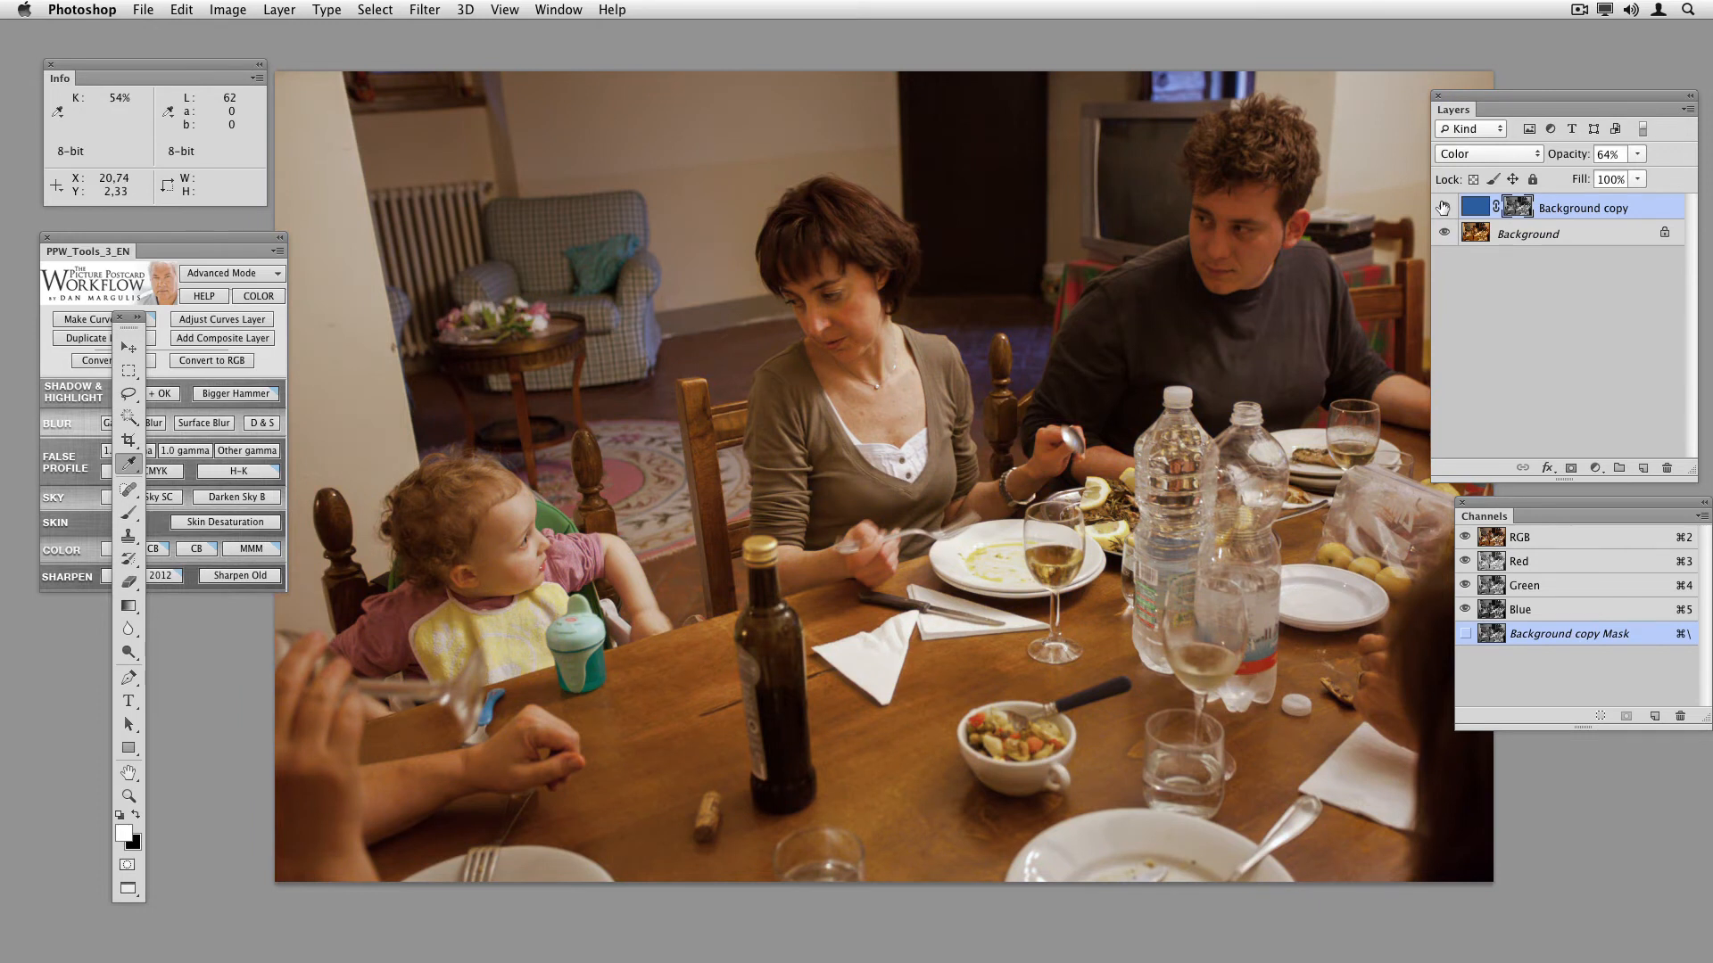
drag(1559, 158, 1567, 159)
click(1472, 211)
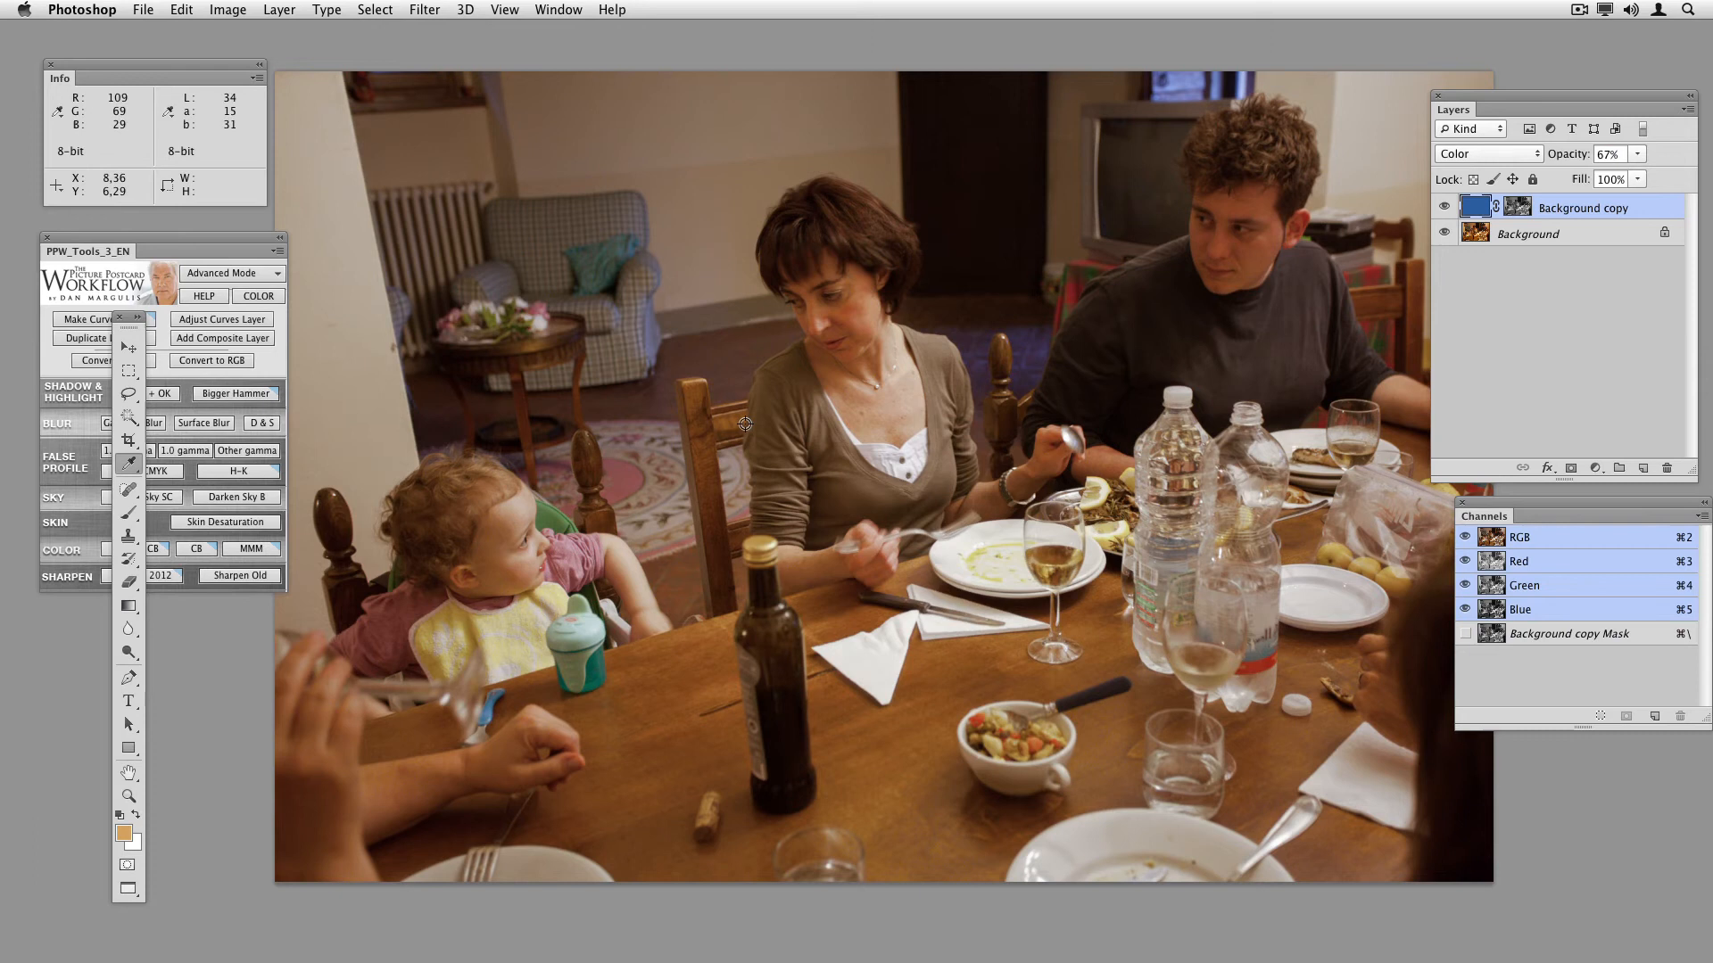
key(super+z)
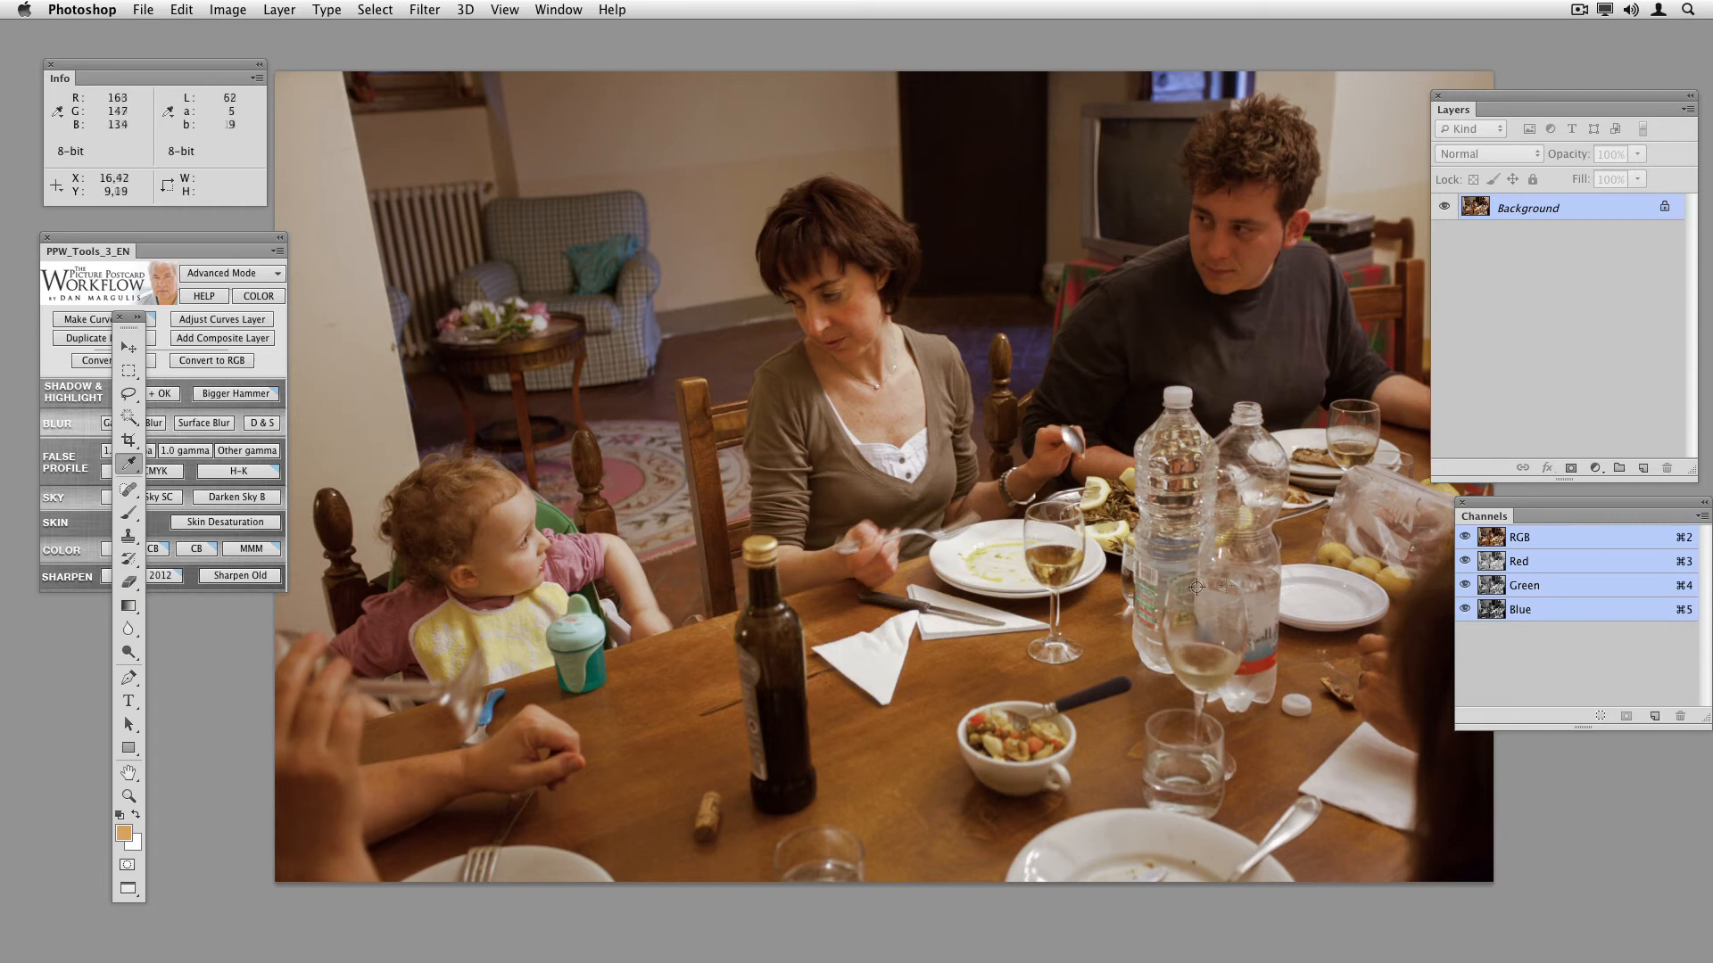
Step: Add a Curves adjustment layer and, in the red channel, move the shadow endpoint to input 95 and anchor a point at 25, 25
click(100, 322)
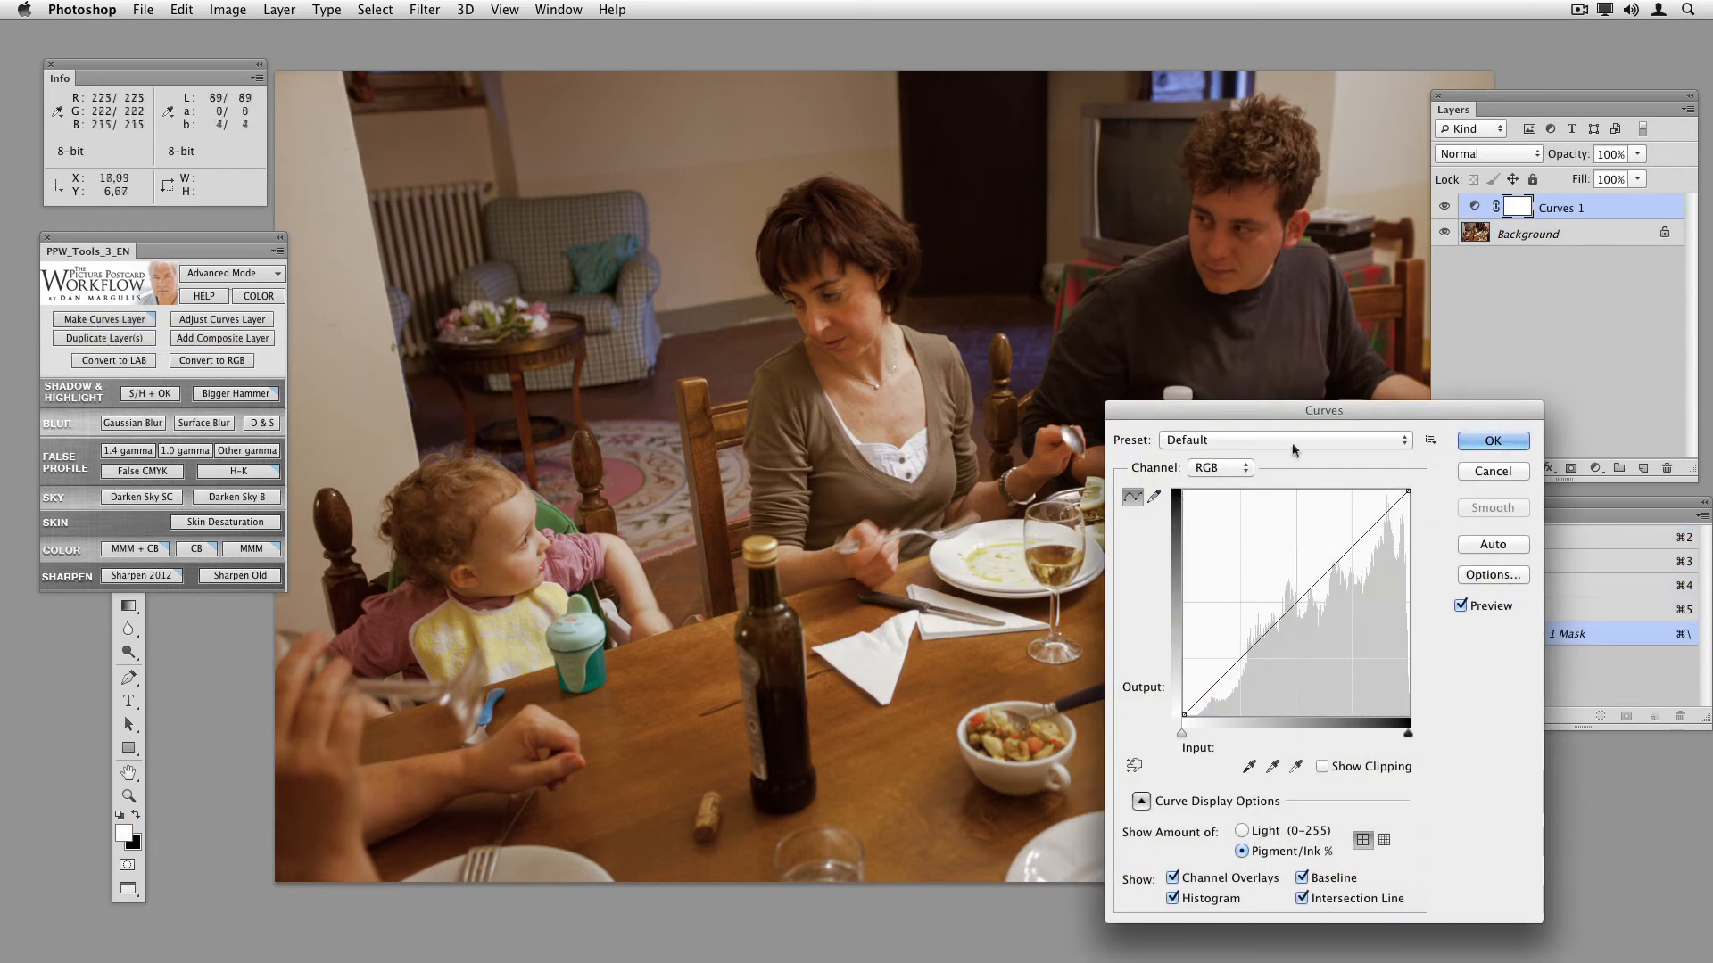
click(1220, 467)
click(1218, 482)
drag(1407, 492, 1397, 489)
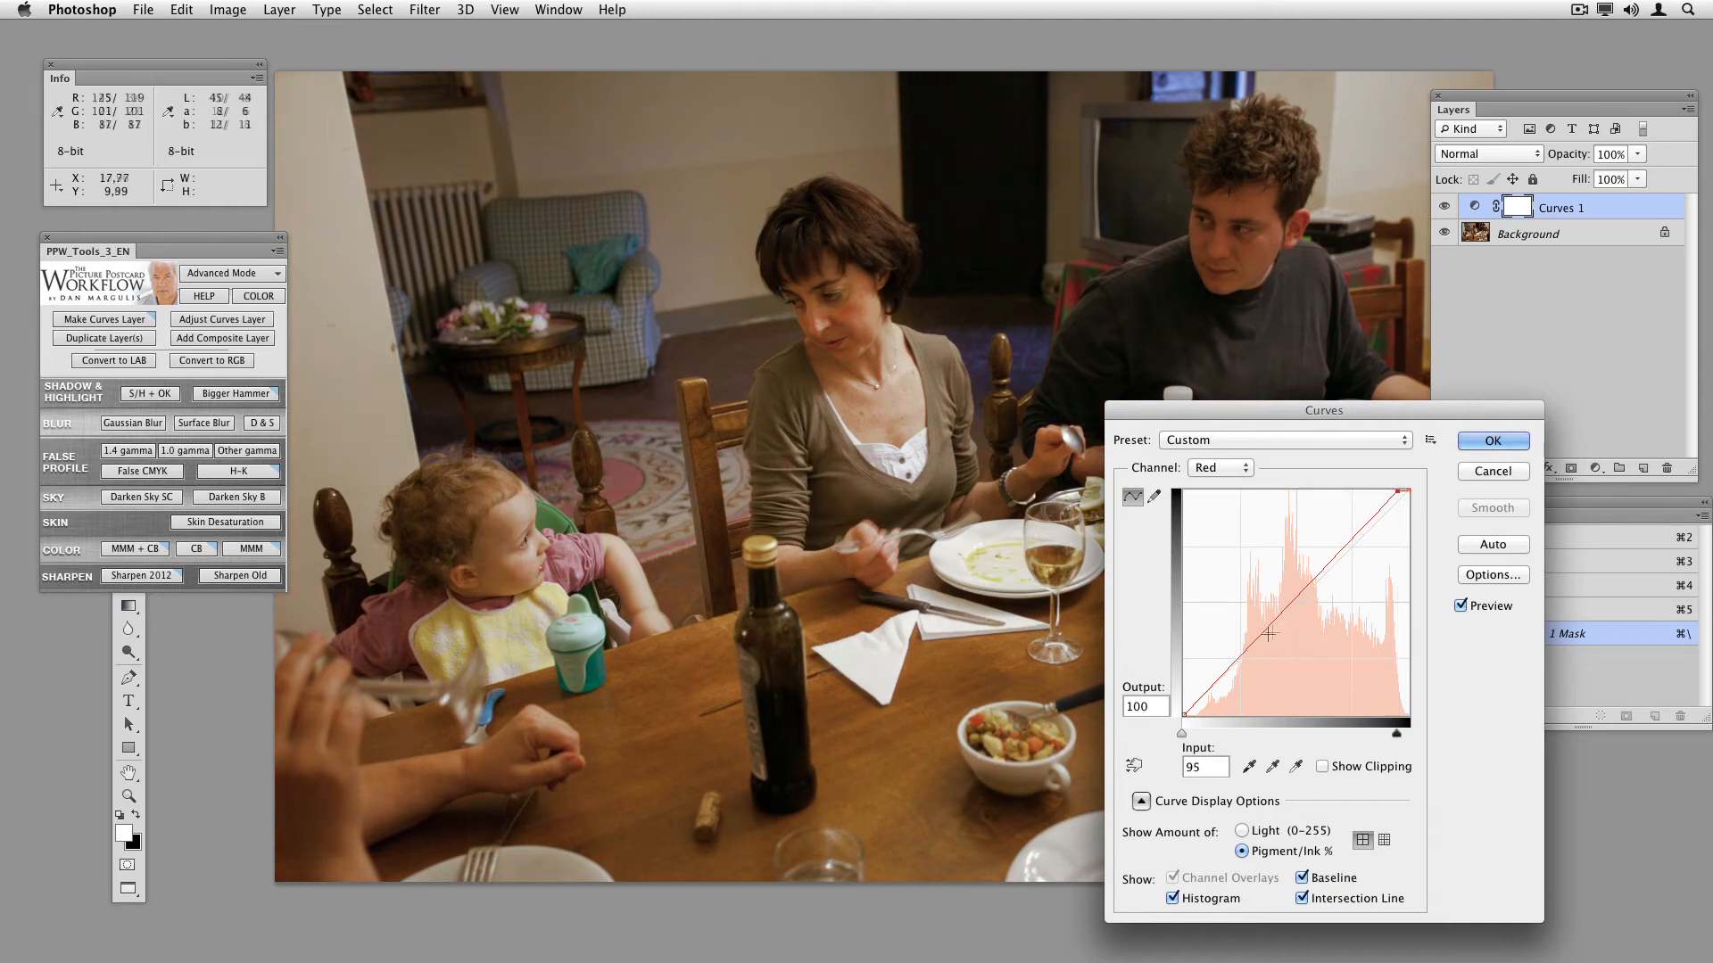
drag(1241, 656, 1240, 660)
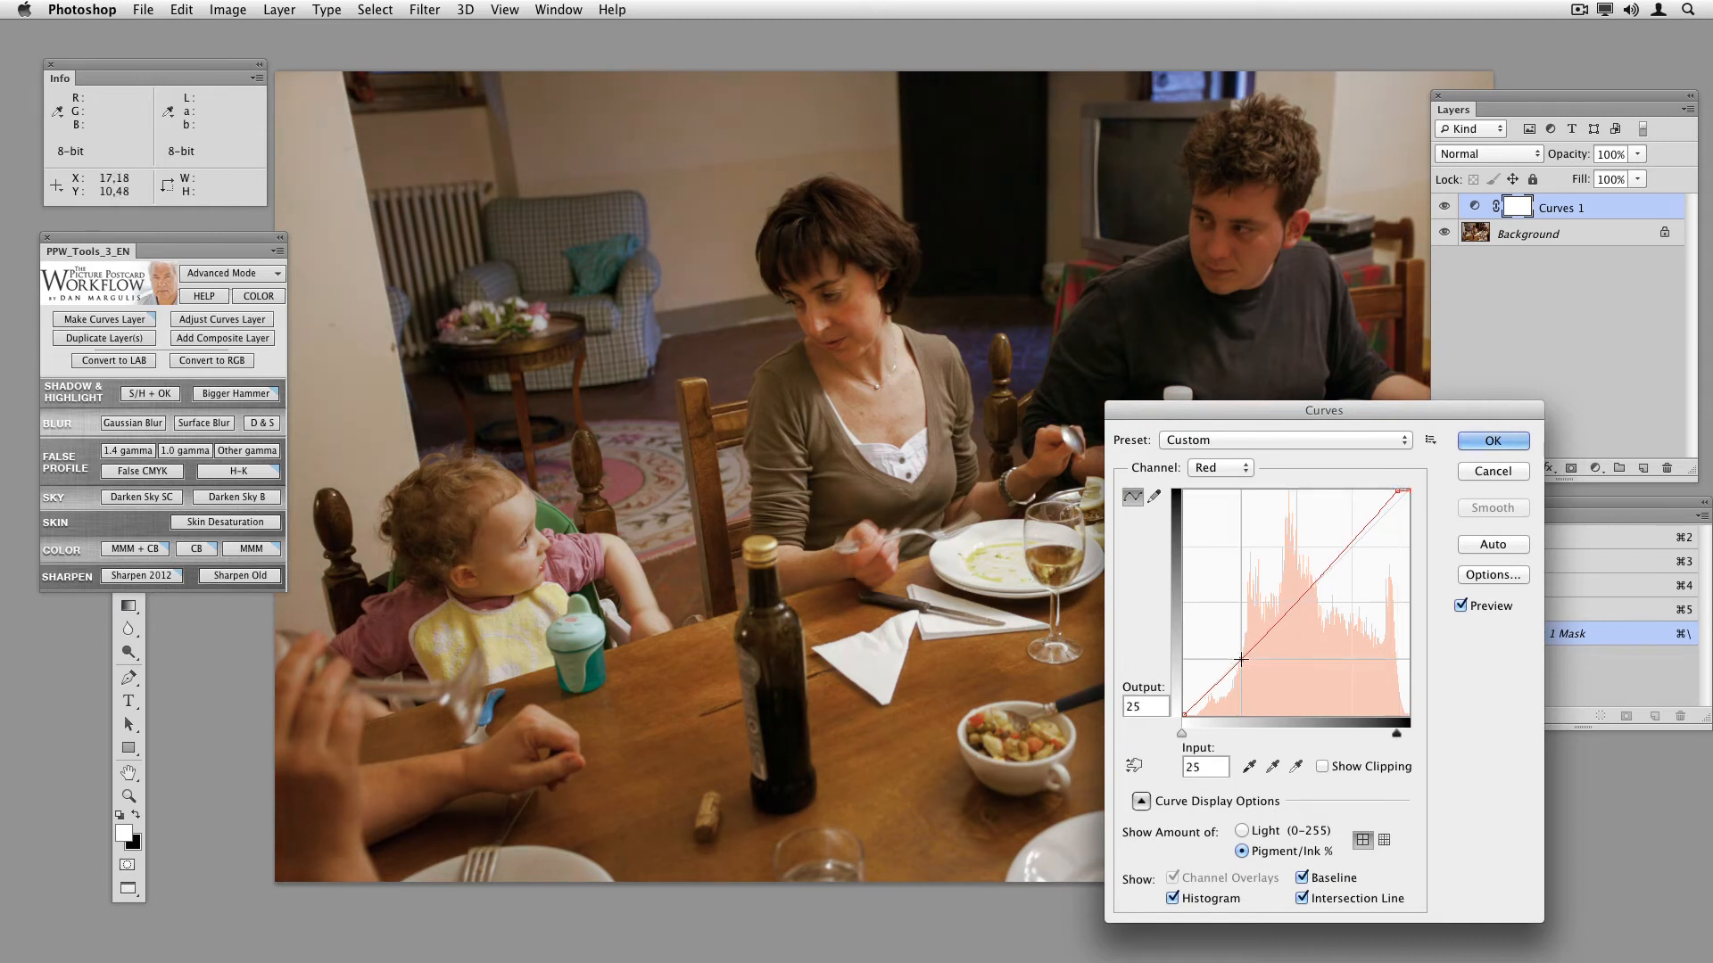
Step: In the green channel, raise the quartertone slightly, place a second curve point at input 75, output 74, and accept the curves
click(1236, 471)
click(1236, 489)
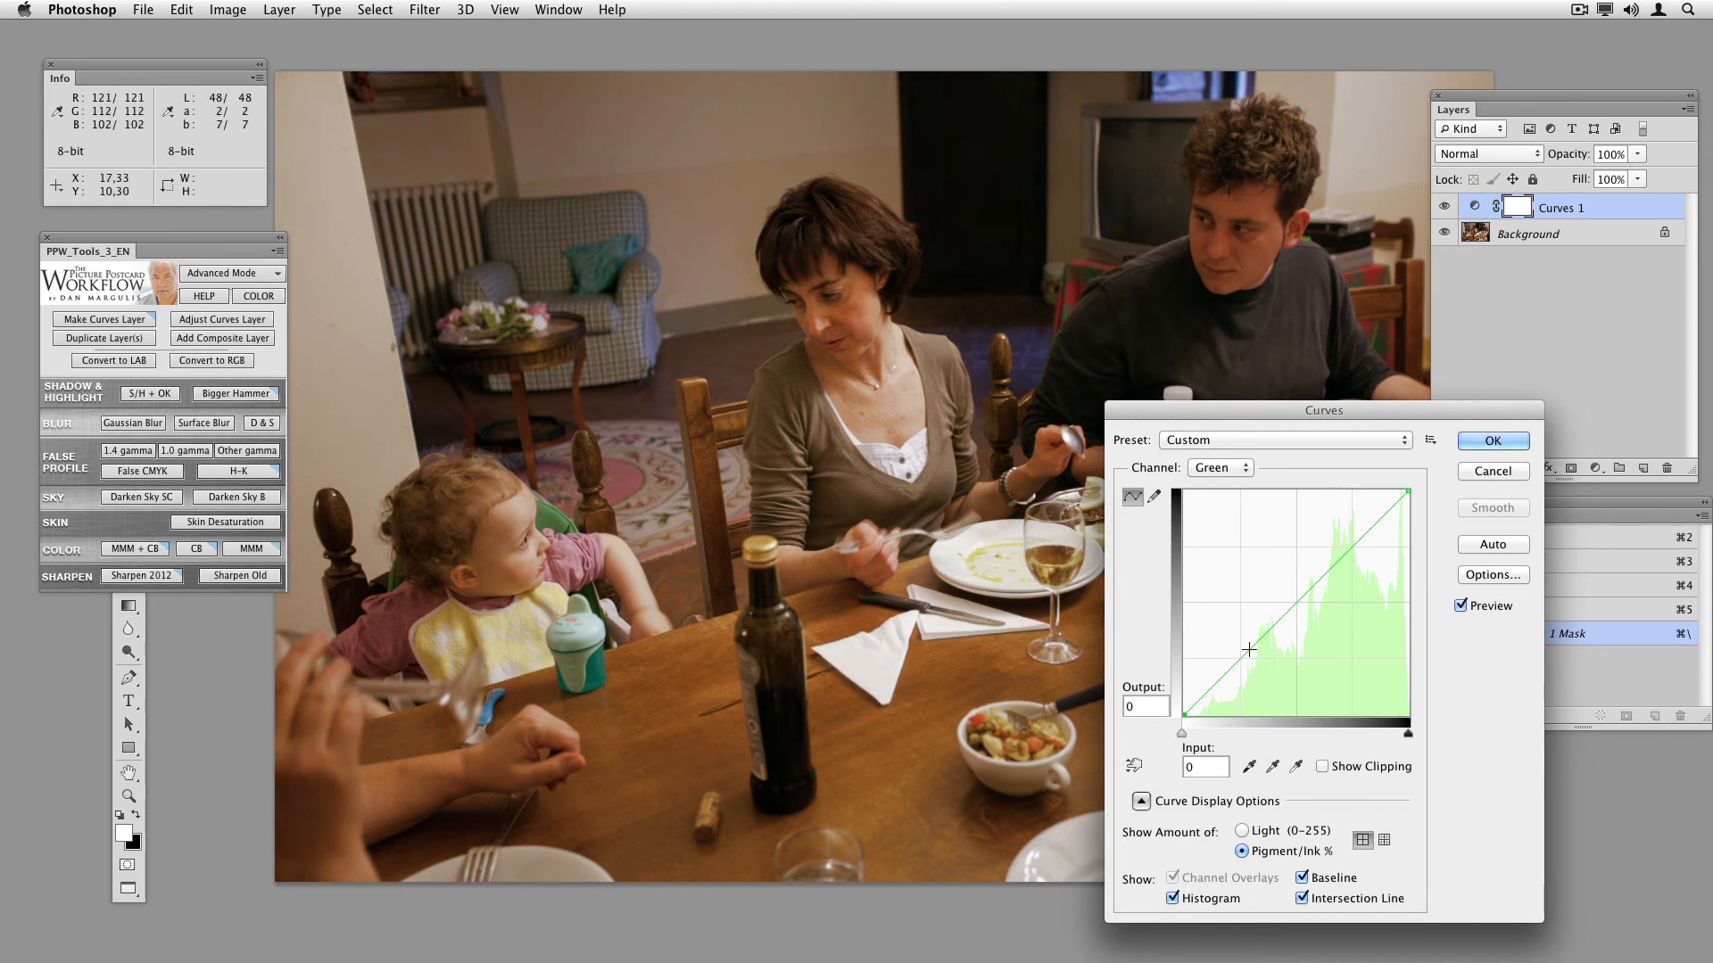
drag(1249, 649, 1249, 646)
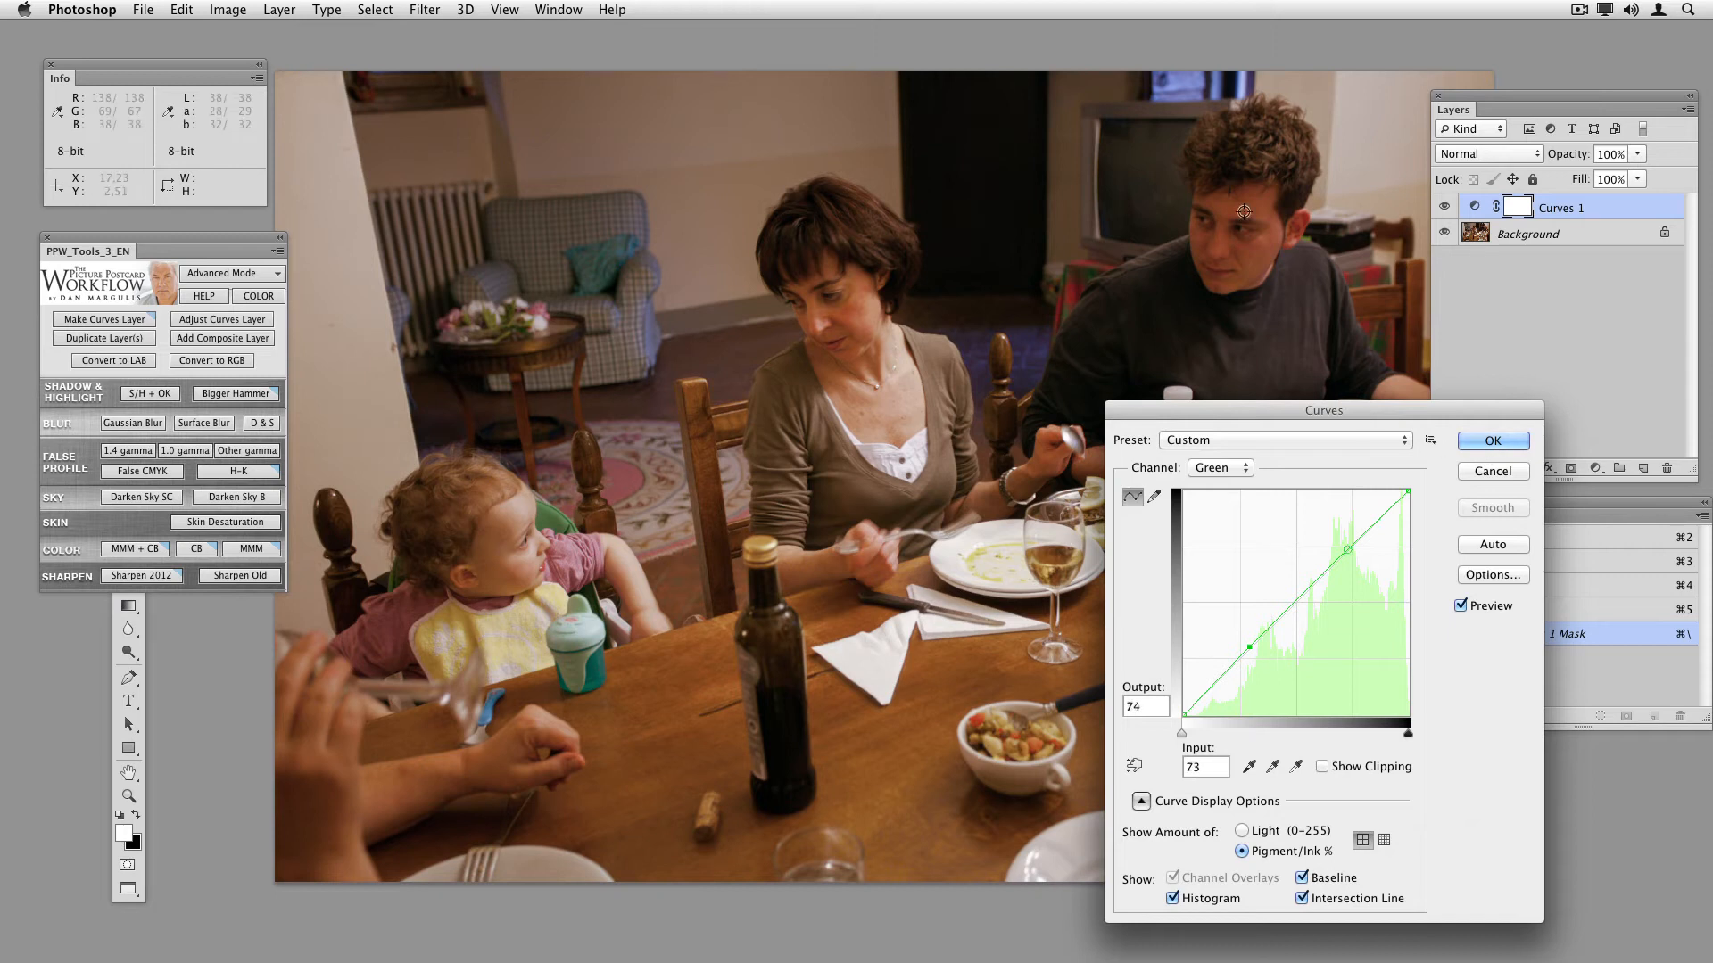
click(1352, 549)
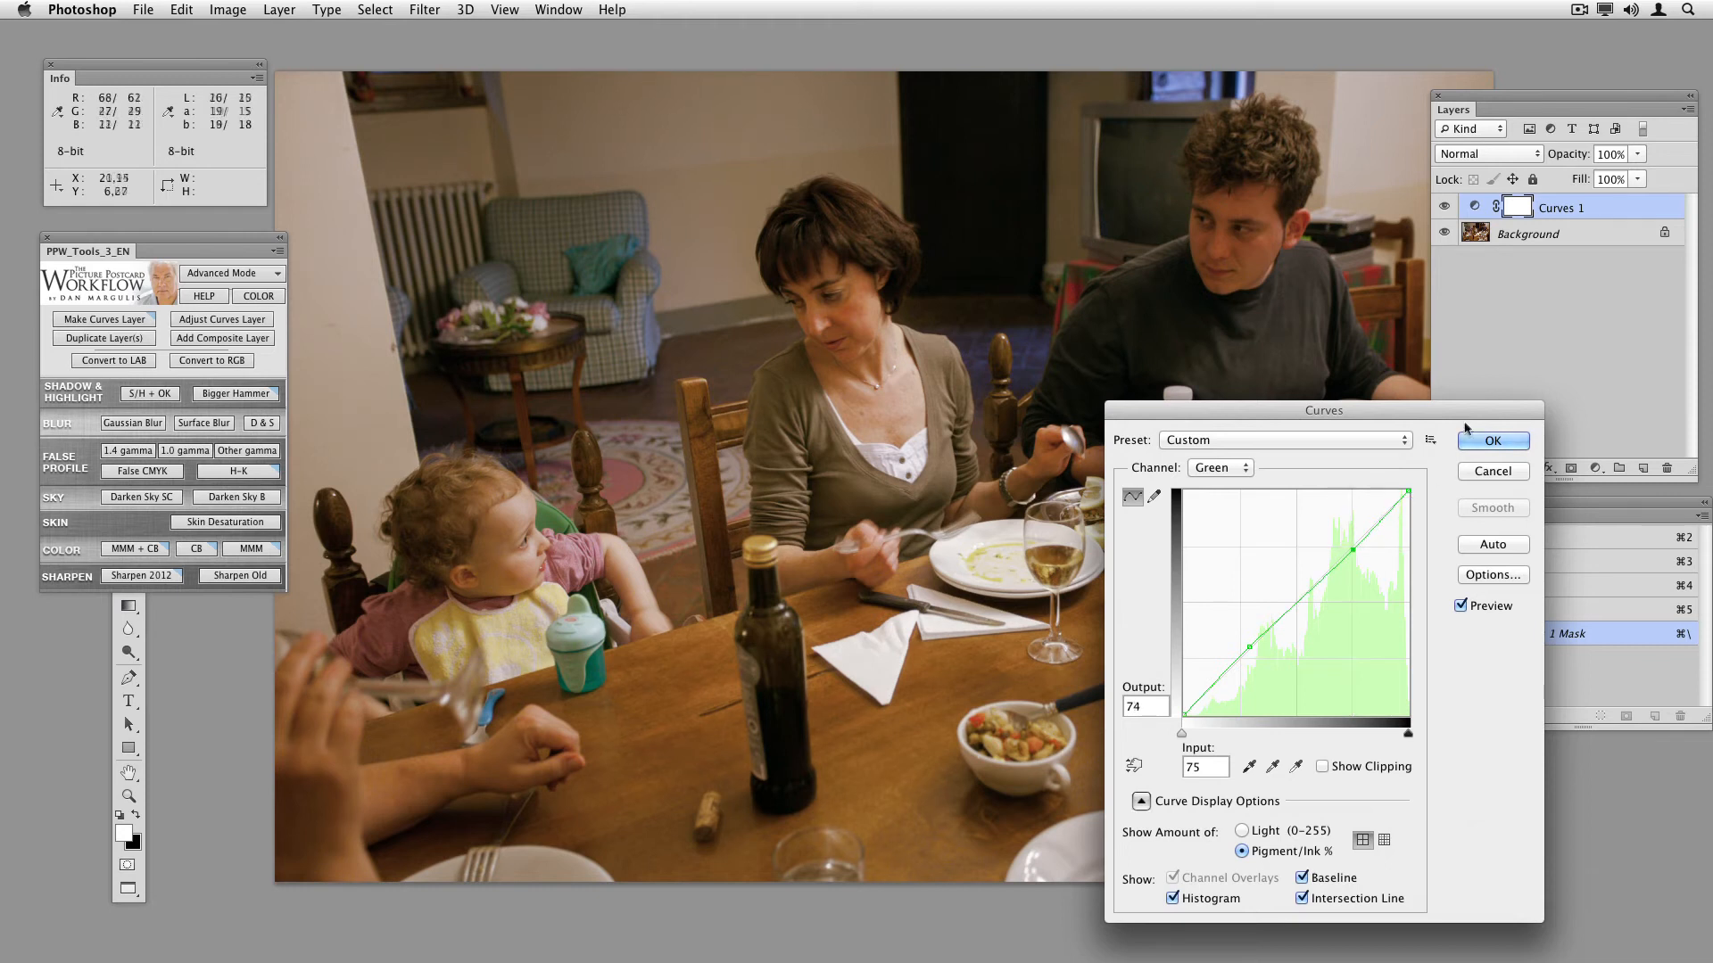
click(1488, 441)
Step: Set the Curves layer's blend mode to Color and toggle its visibility to compare the correction
click(1488, 154)
click(1498, 586)
click(1444, 207)
click(1445, 208)
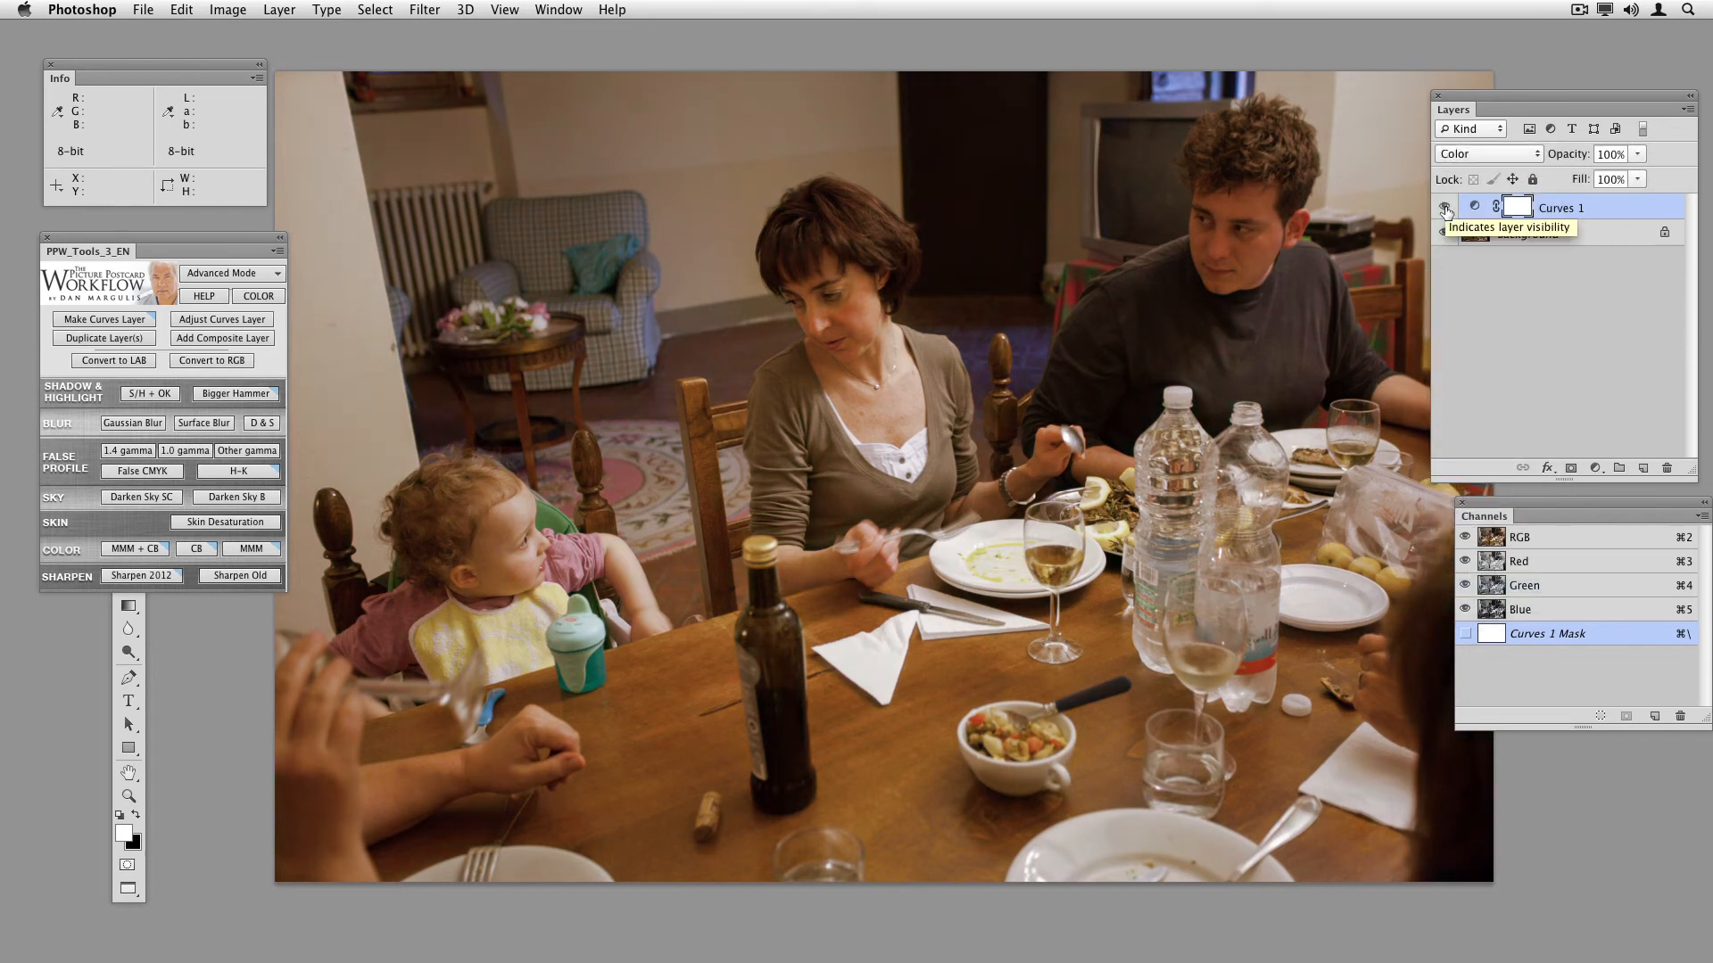
click(1446, 210)
click(1446, 210)
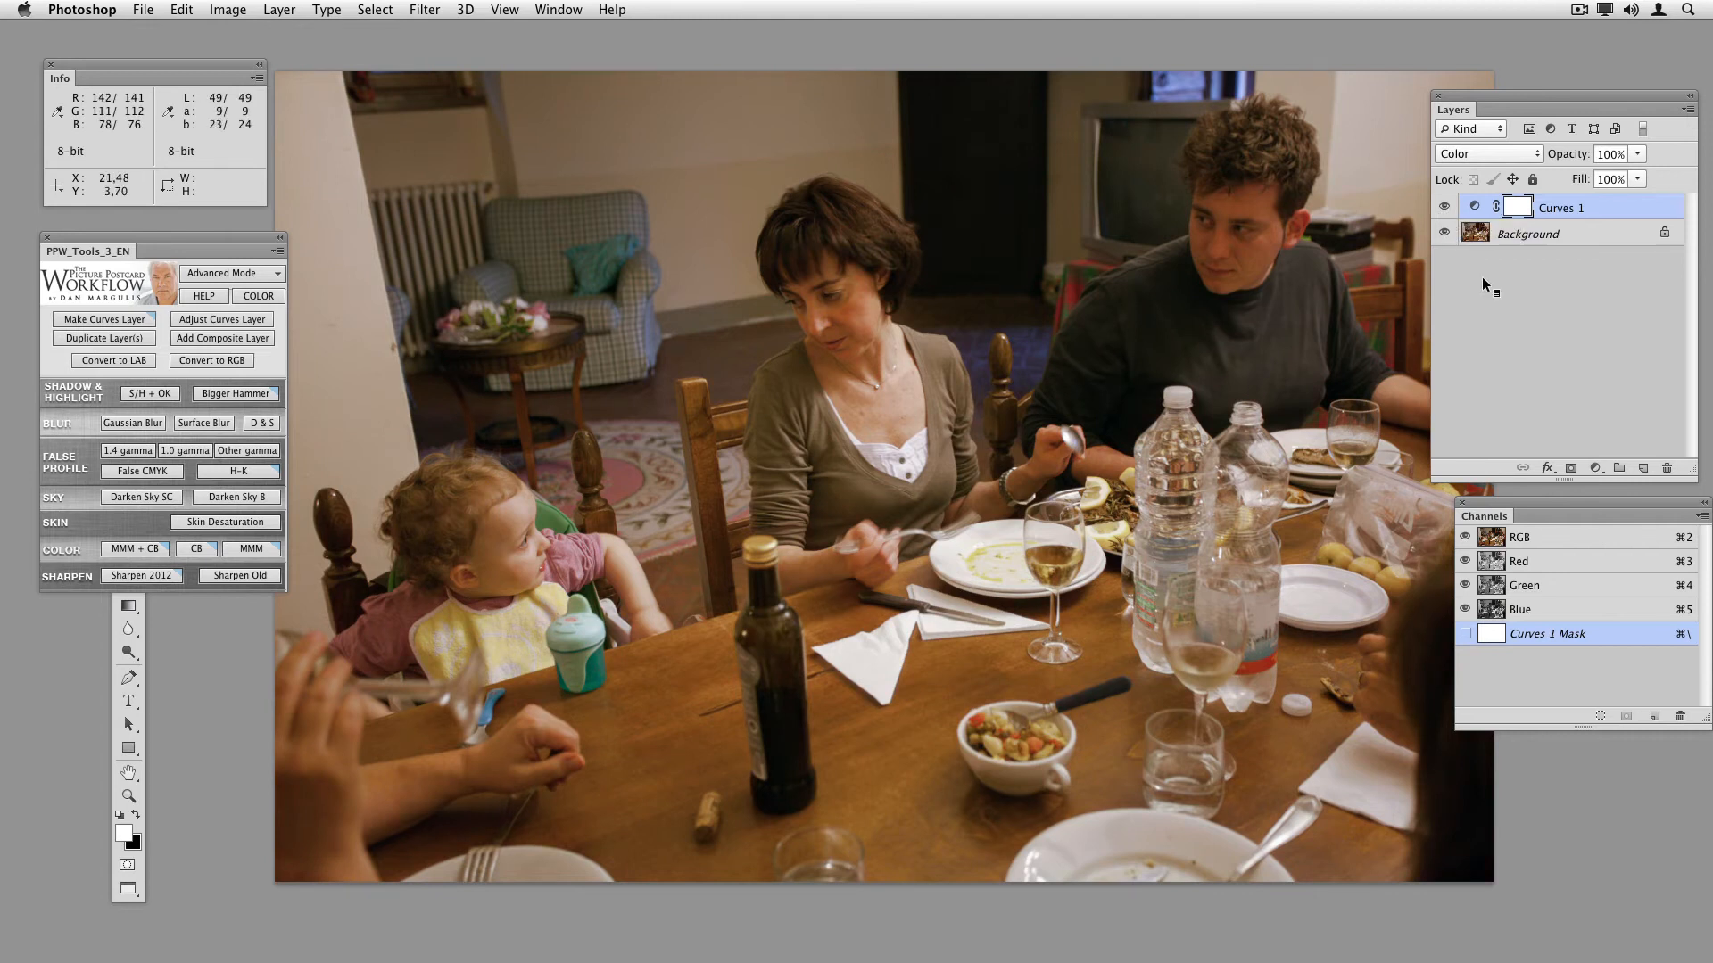
Step: Flatten the Curves correction into the Background and inspect the red, green and blue channels individually
key(Delete)
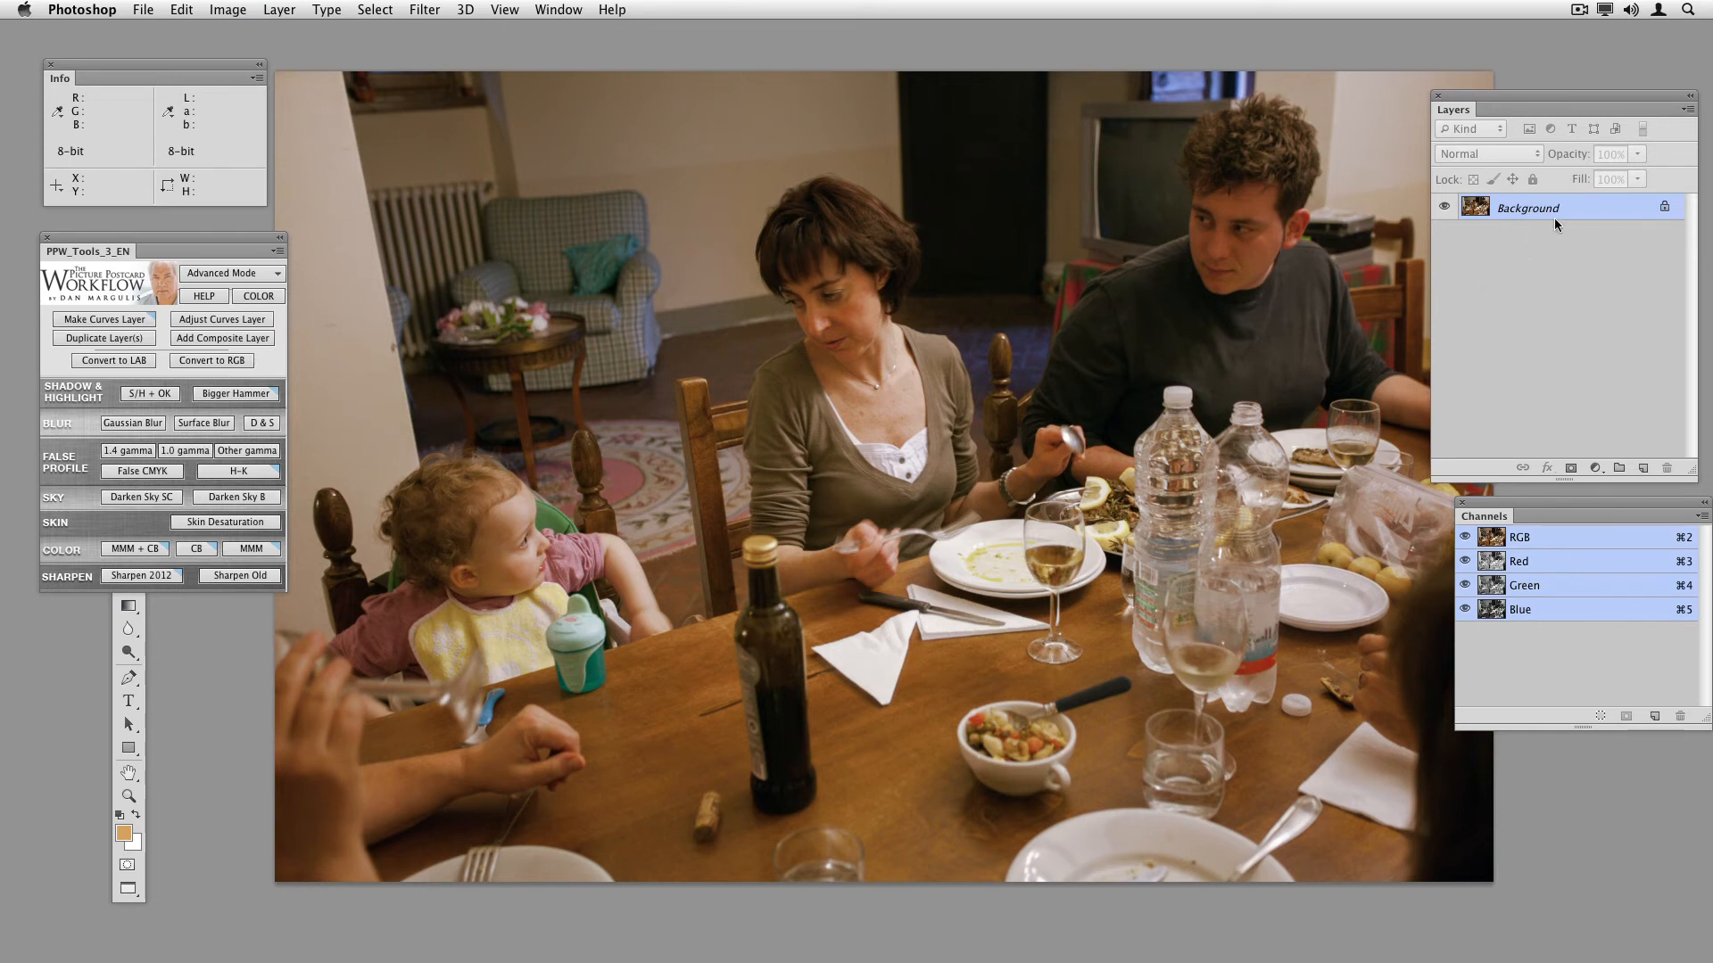
click(1577, 563)
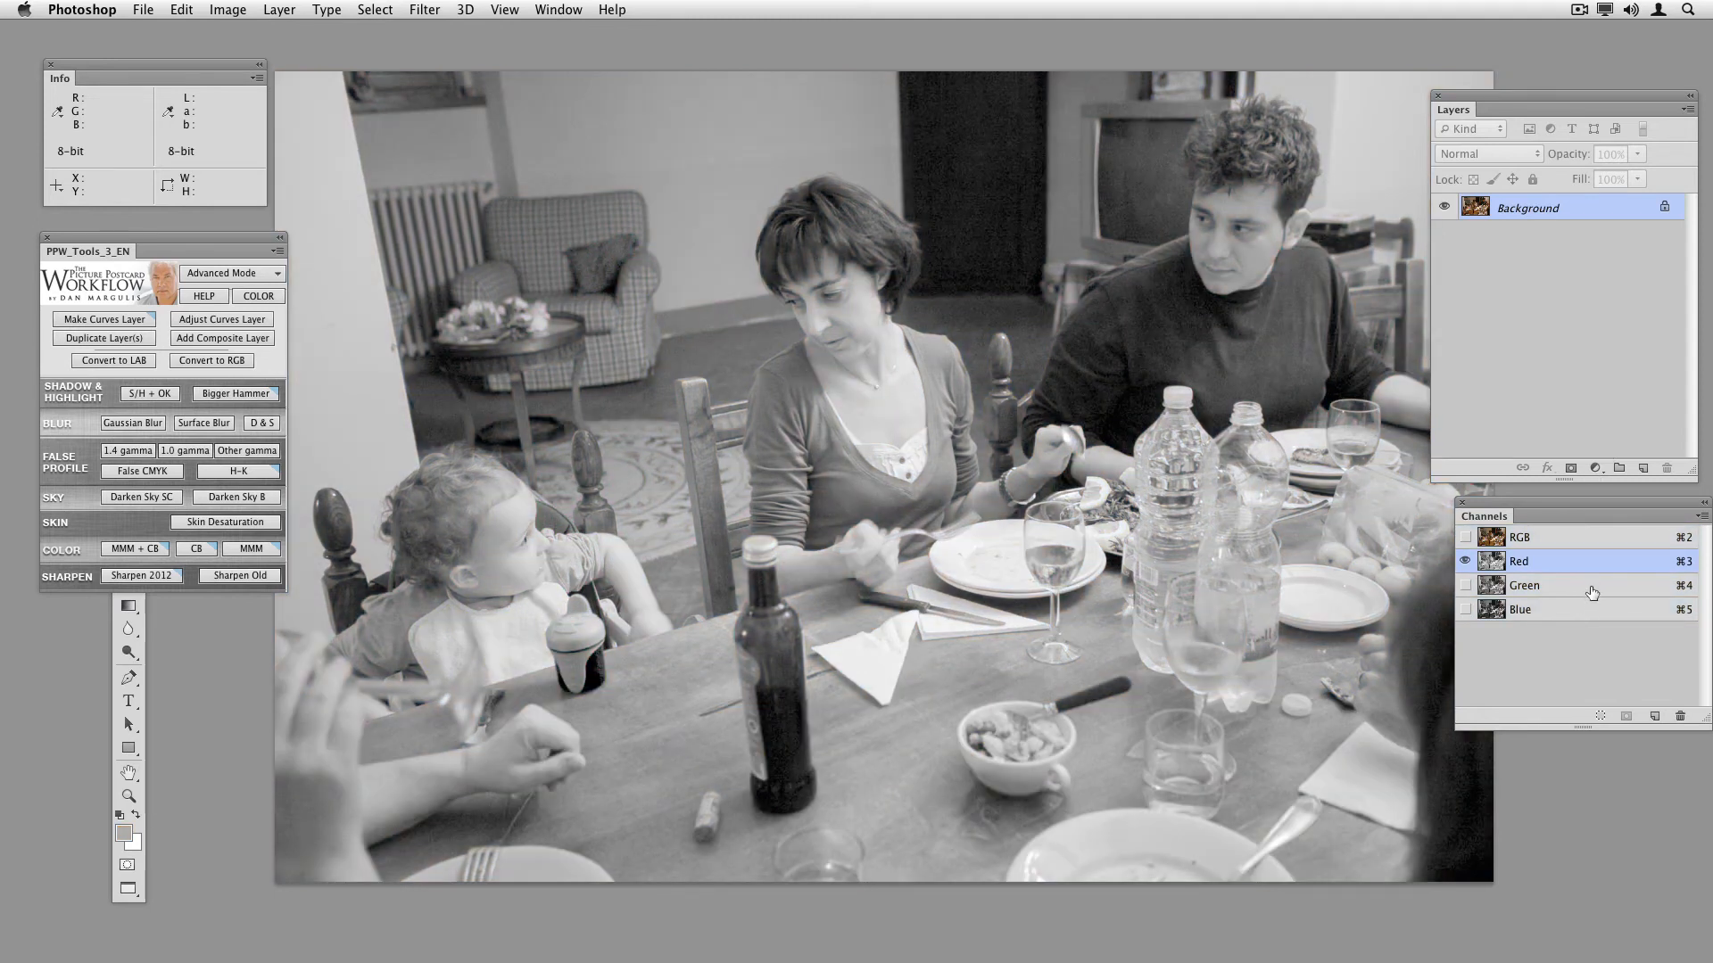
click(1592, 589)
click(1591, 615)
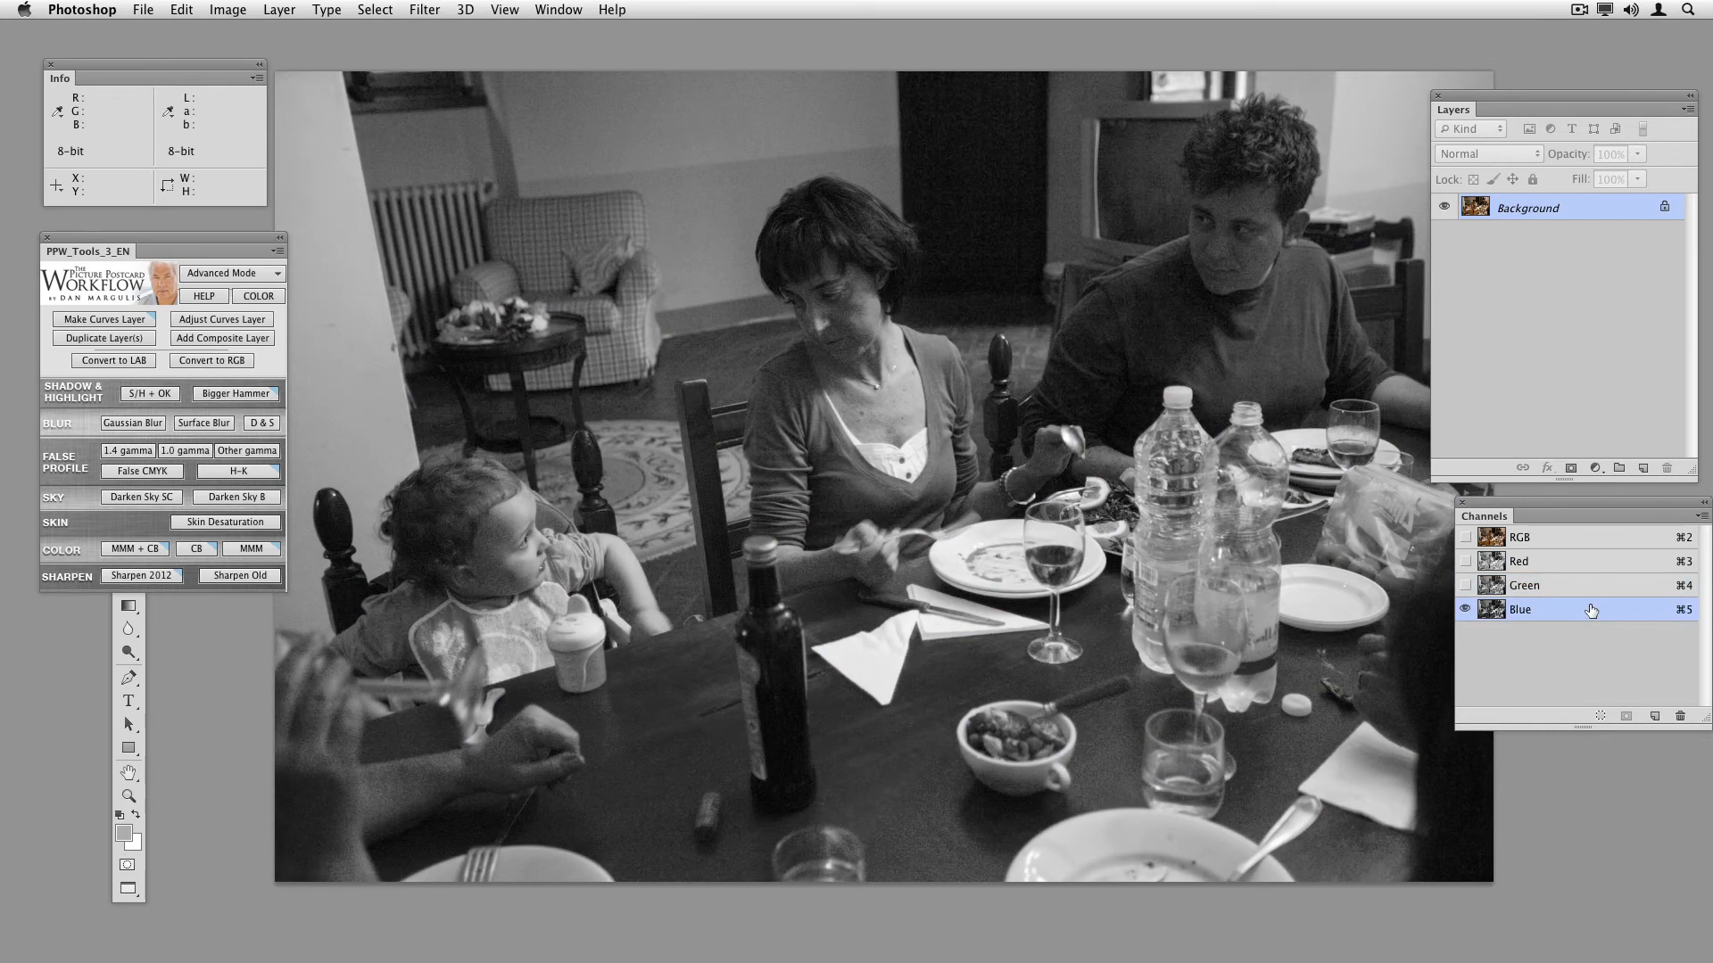
click(1597, 593)
Step: Duplicate the Background layer and apply the green channel of the merged image to the copy in Normal blending at 100%
drag(1556, 214, 1641, 467)
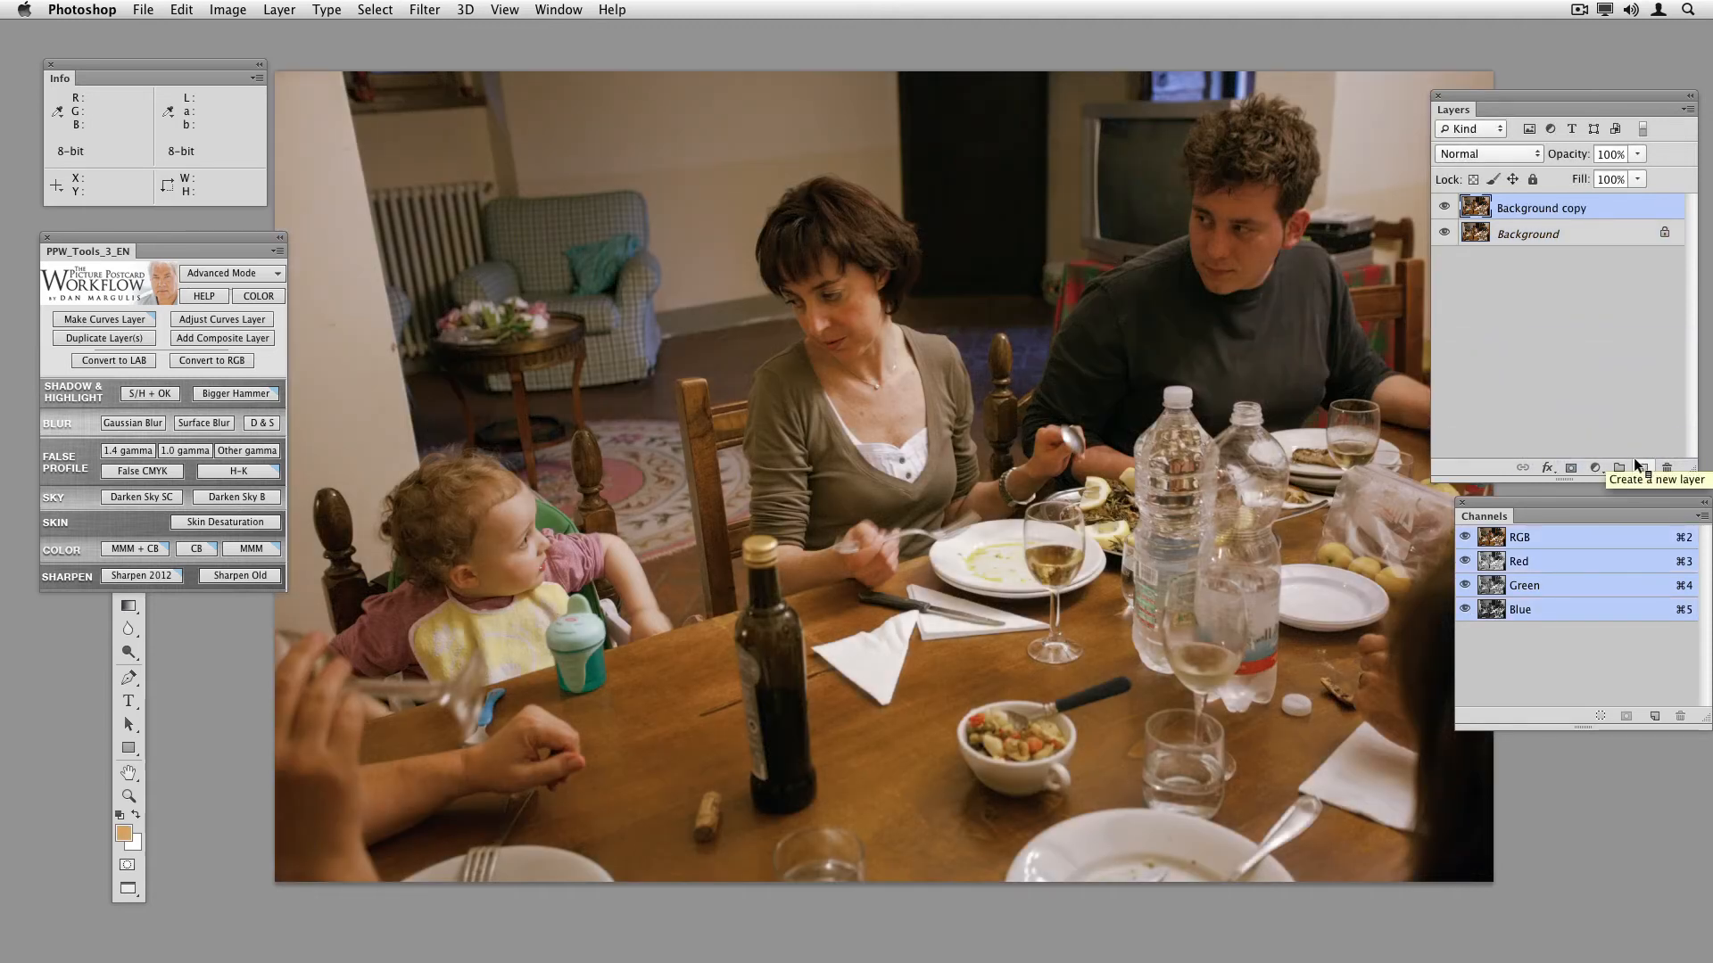
key(super+shift+a)
click(265, 342)
click(273, 374)
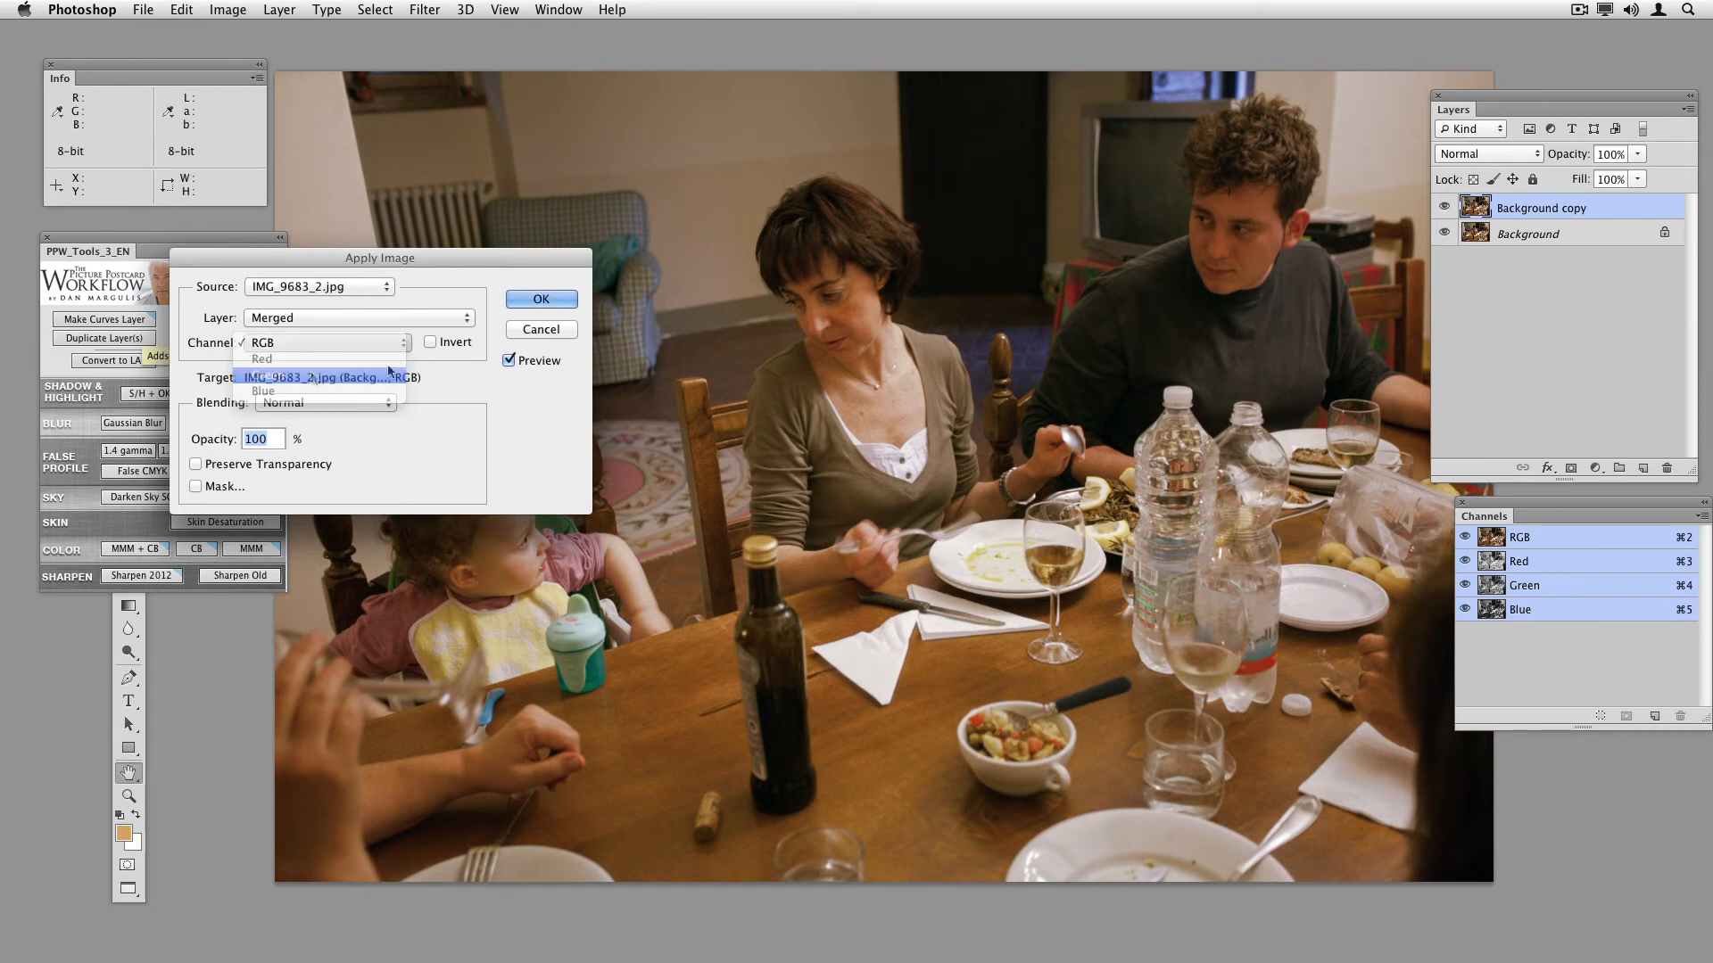
click(538, 300)
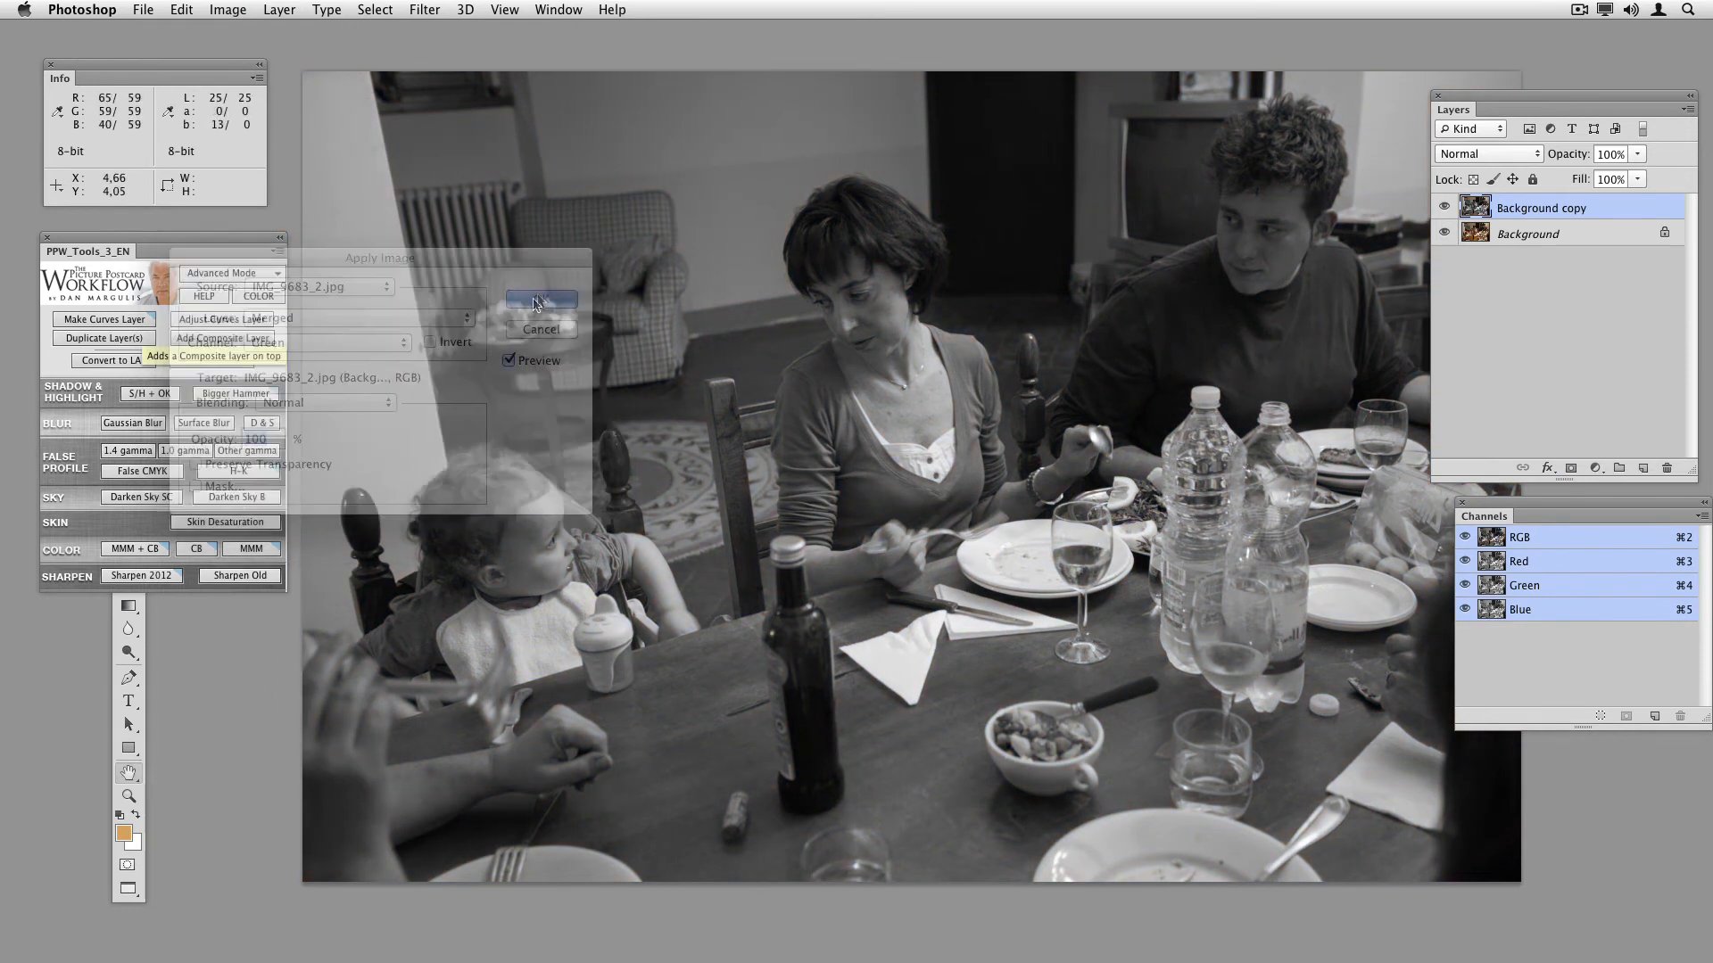
Step: Lighten the green channel of the Background copy with a curve point at input 35, output 28, and return to the composite view
key(super+m)
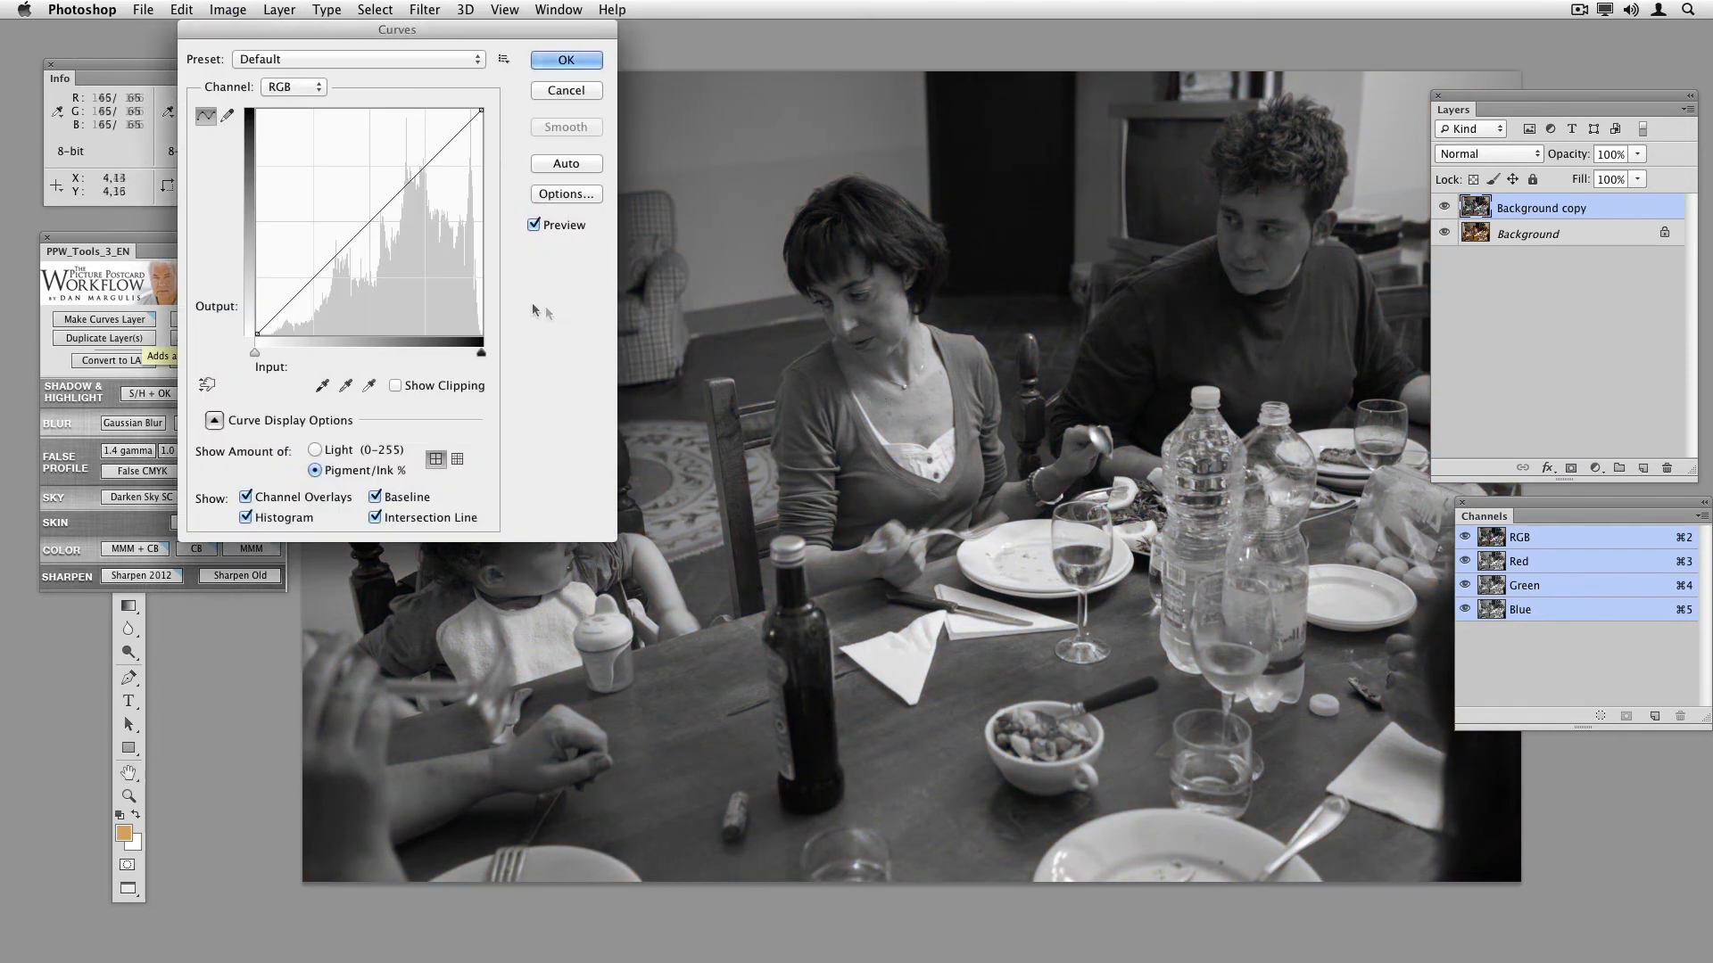
click(578, 87)
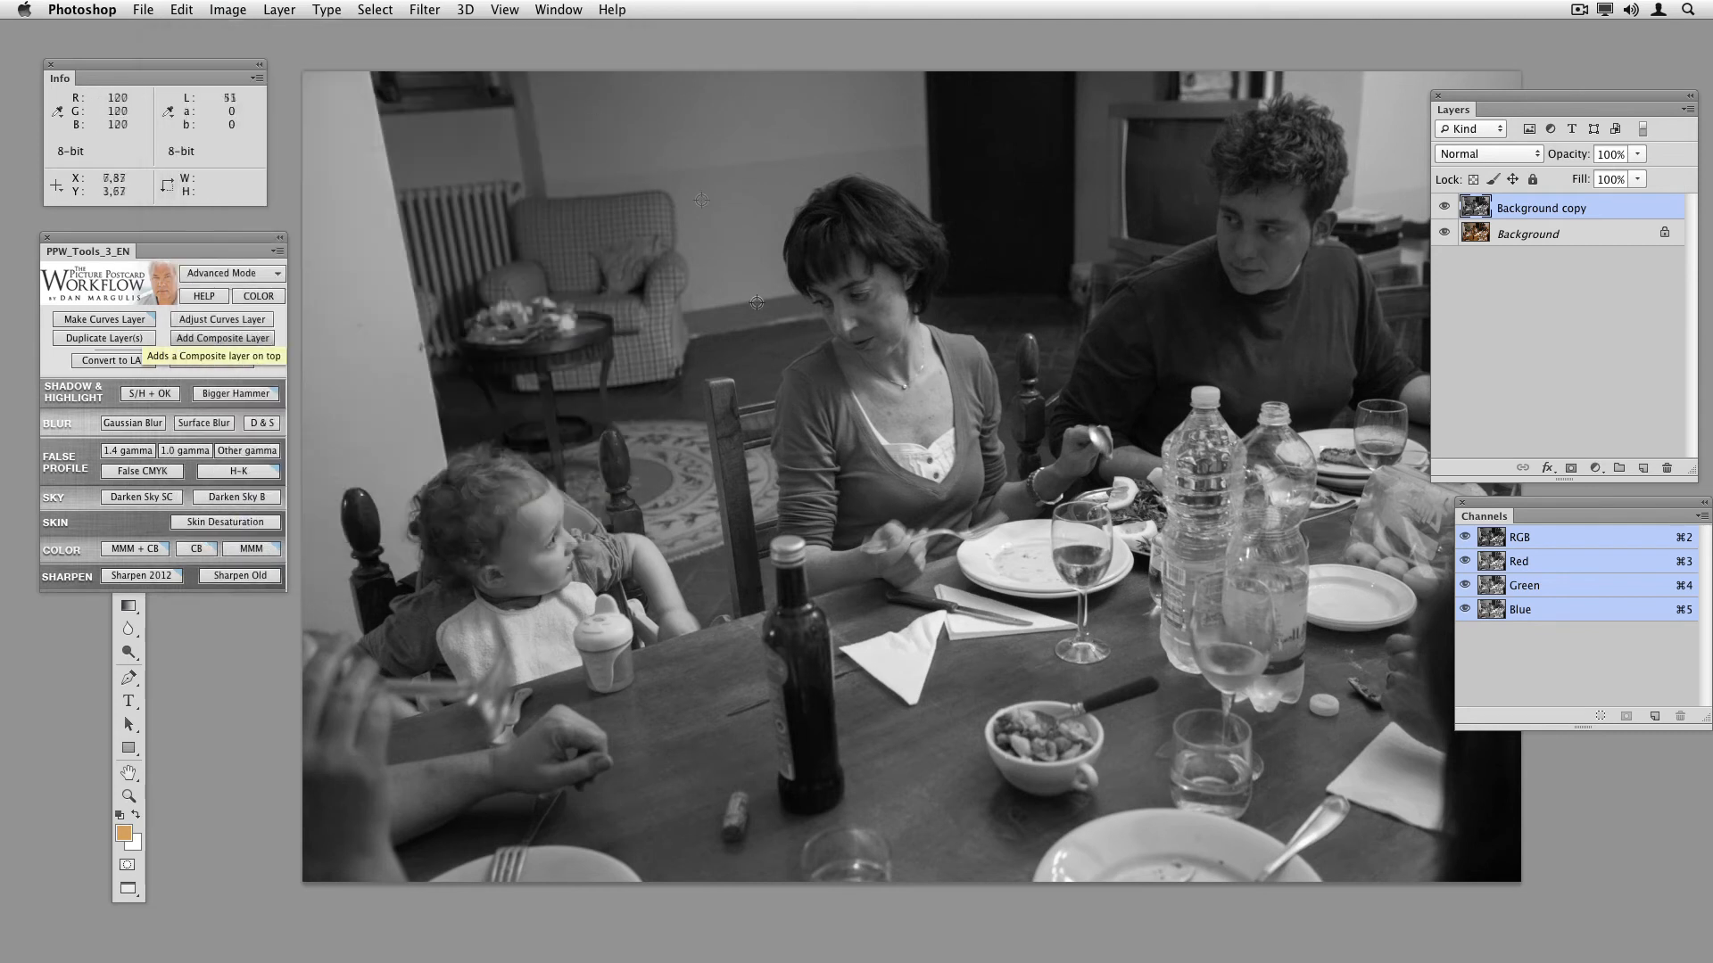
click(1562, 591)
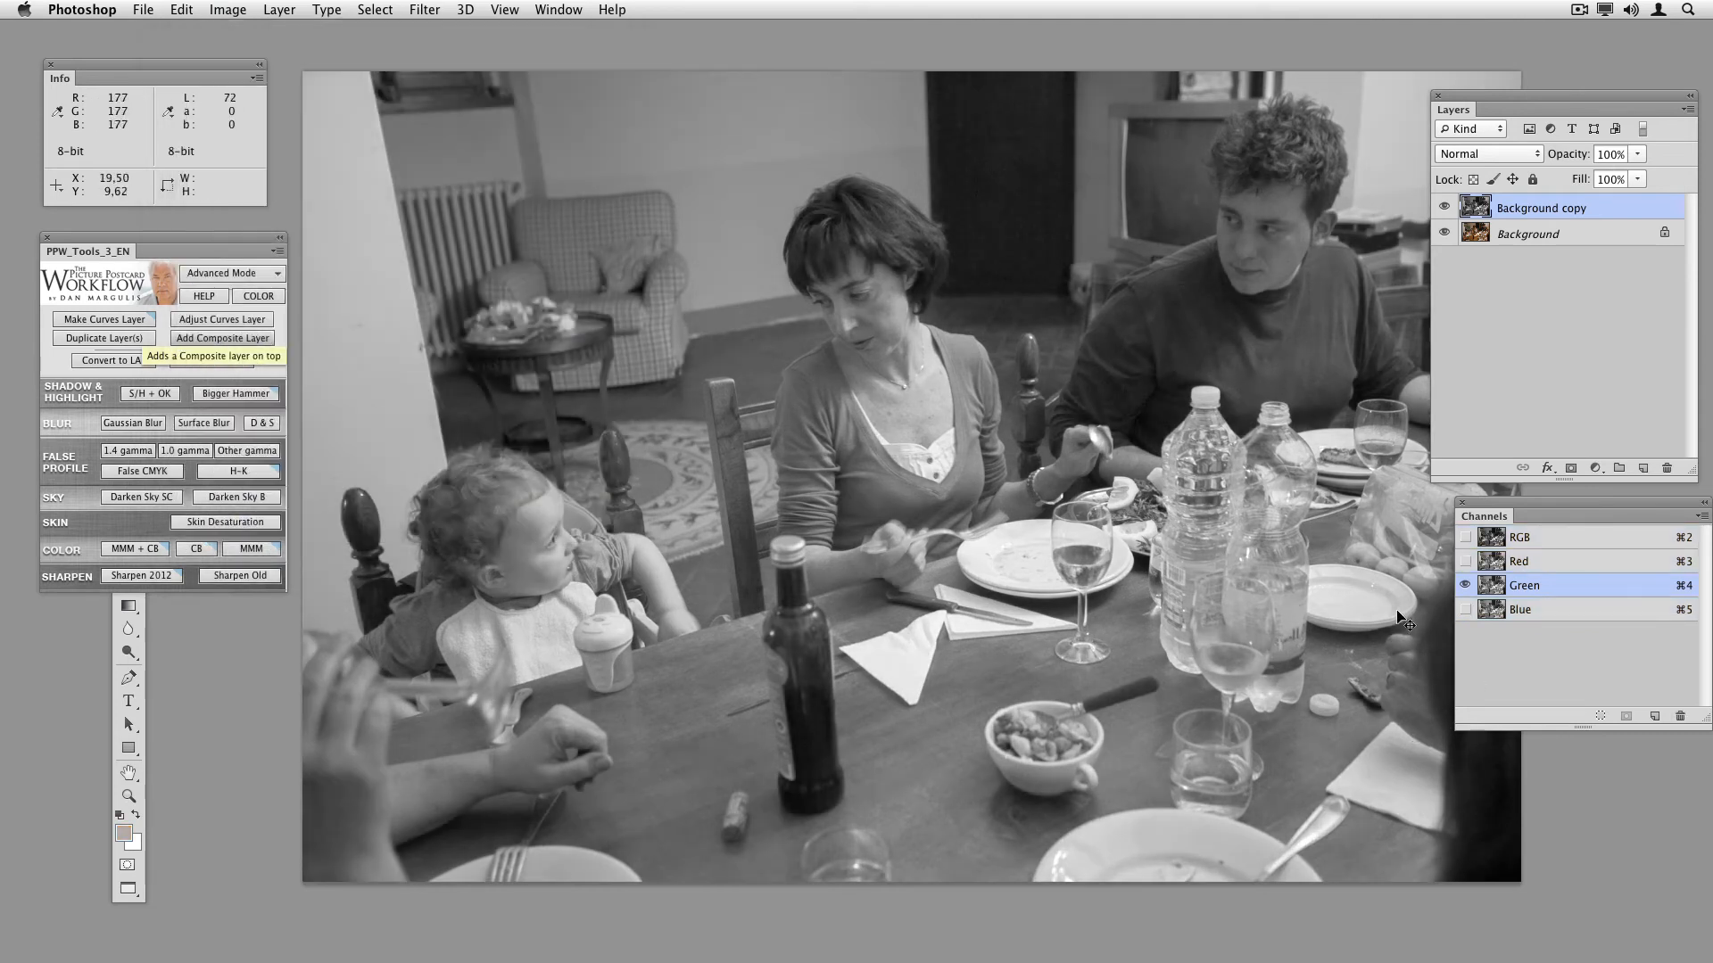
key(super+m)
drag(357, 267, 336, 271)
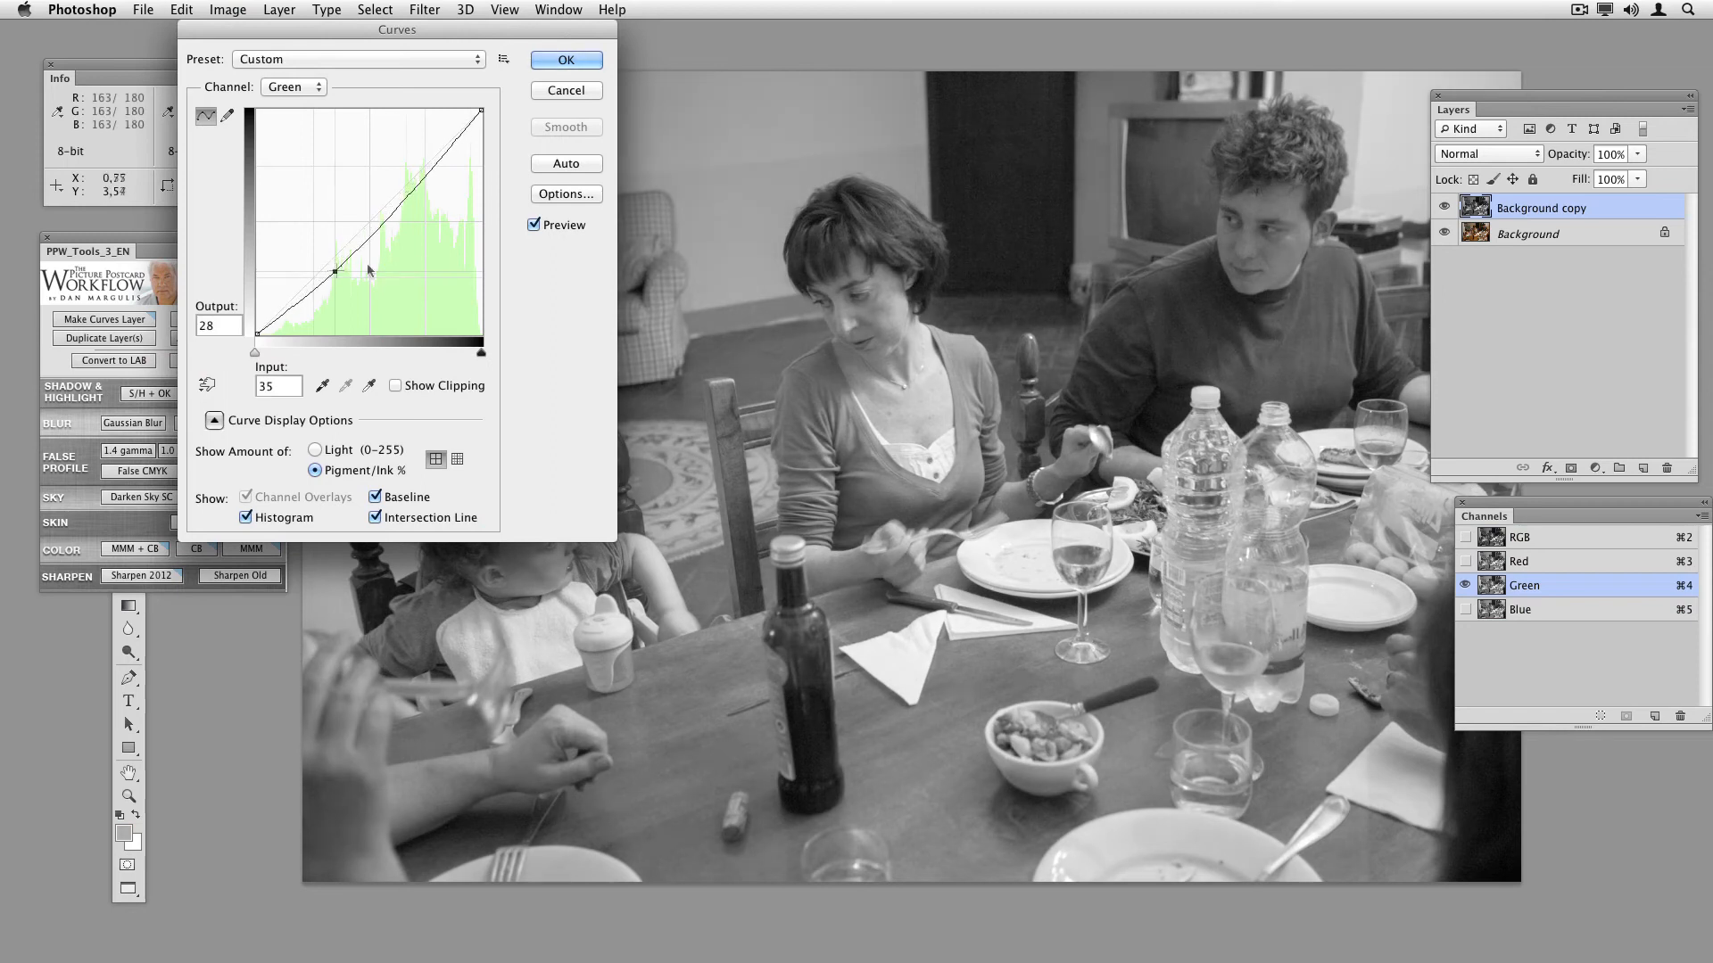
click(562, 60)
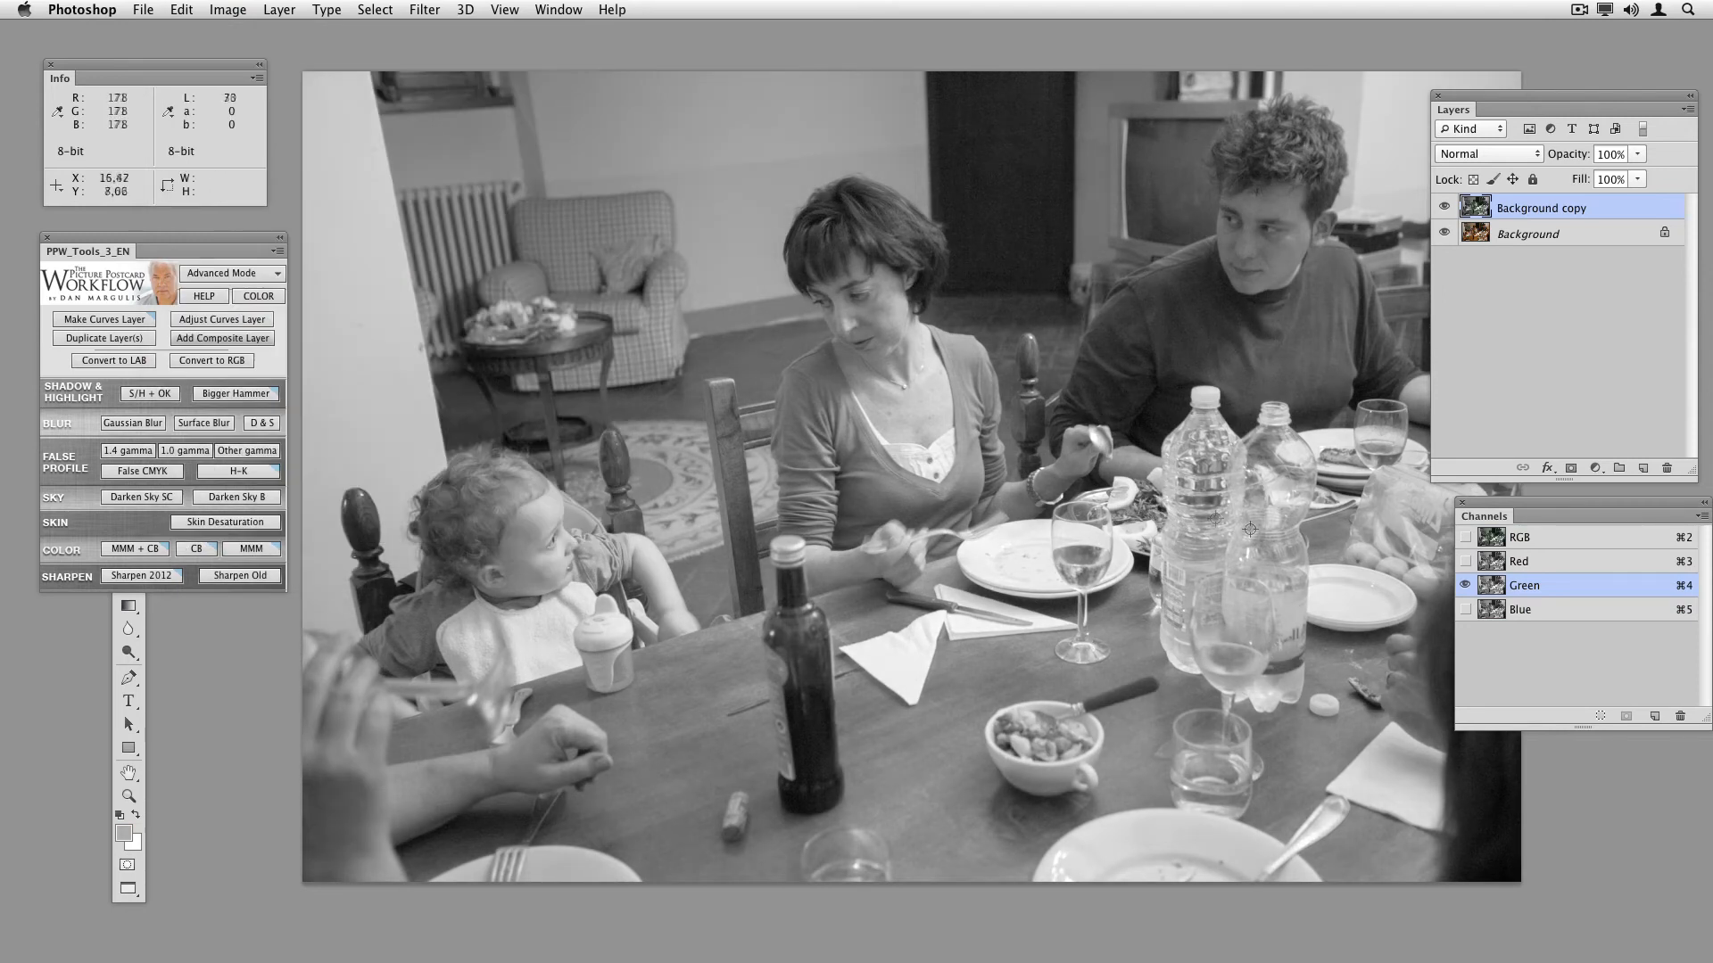
click(1549, 539)
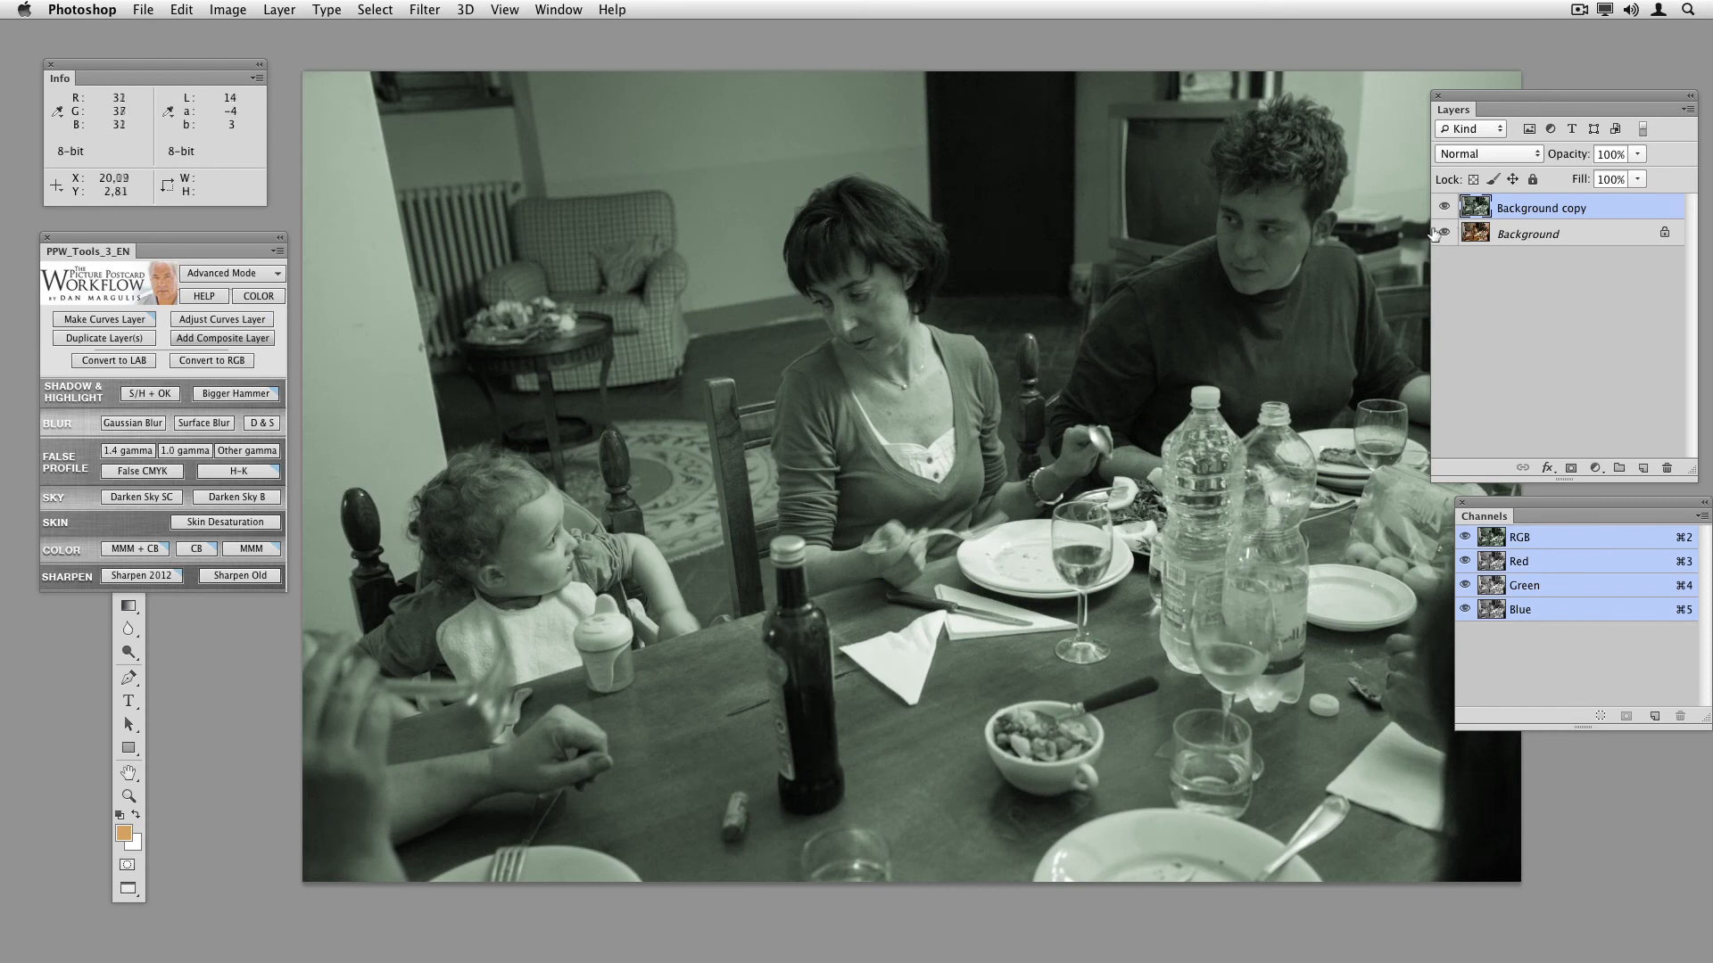
Step: Set the Background copy's blend mode to Luminosity and toggle its visibility to compare the effect
click(1502, 154)
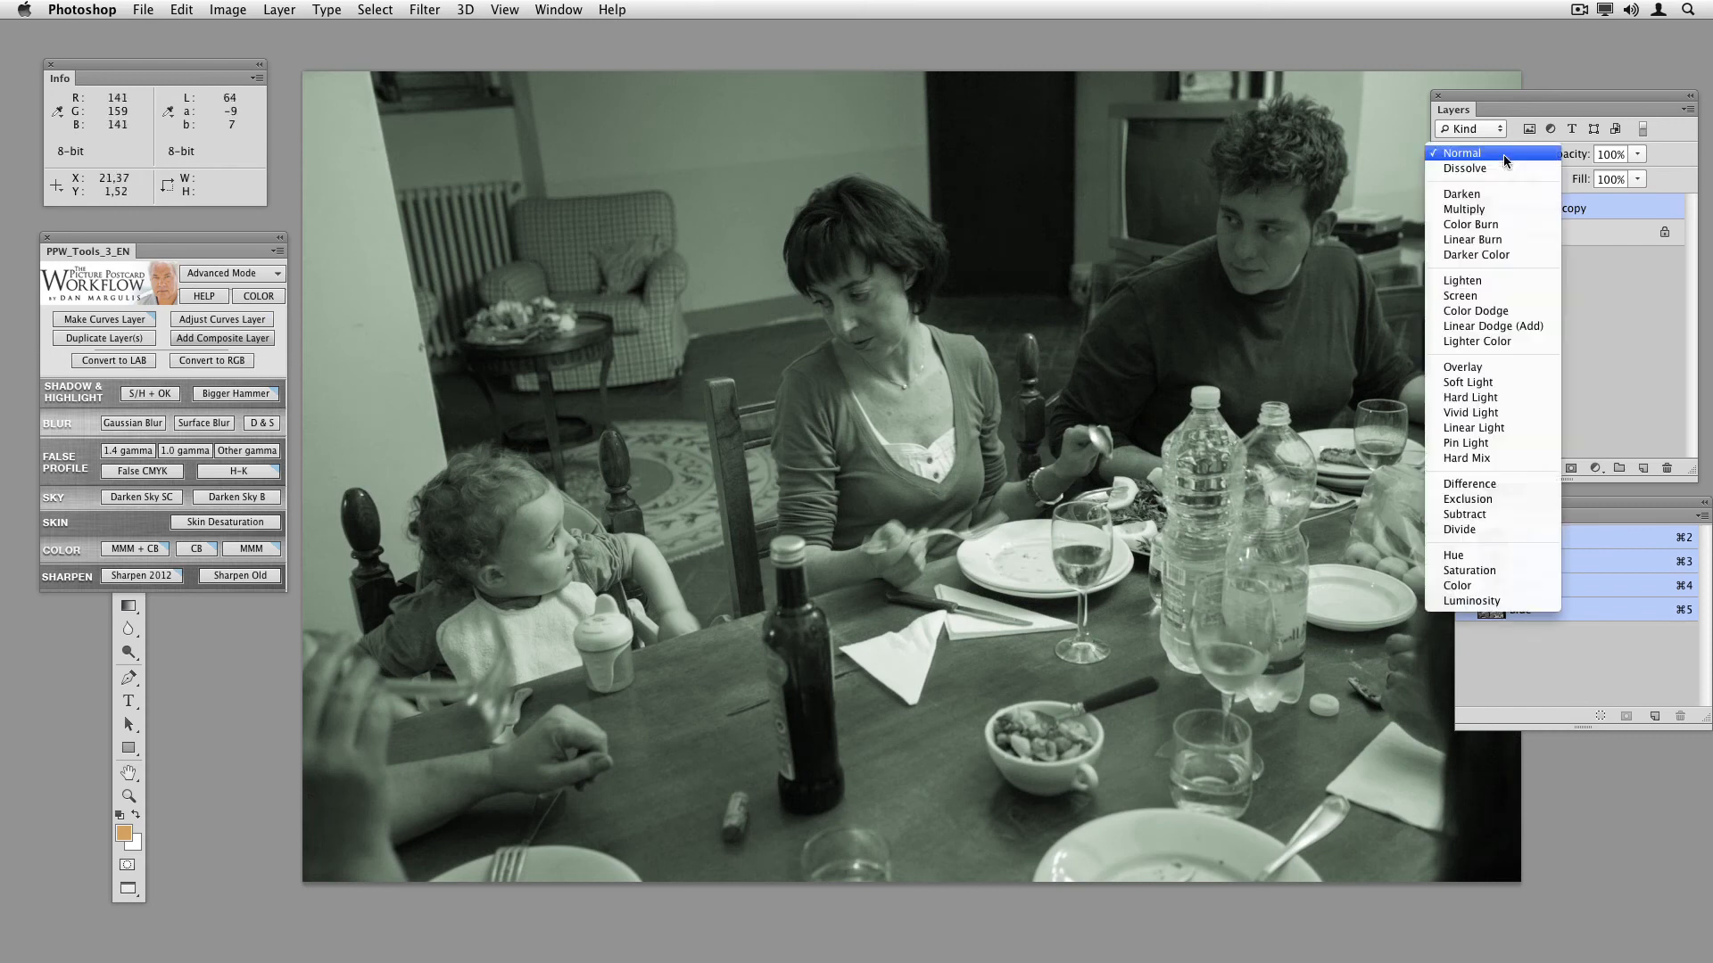
click(1517, 600)
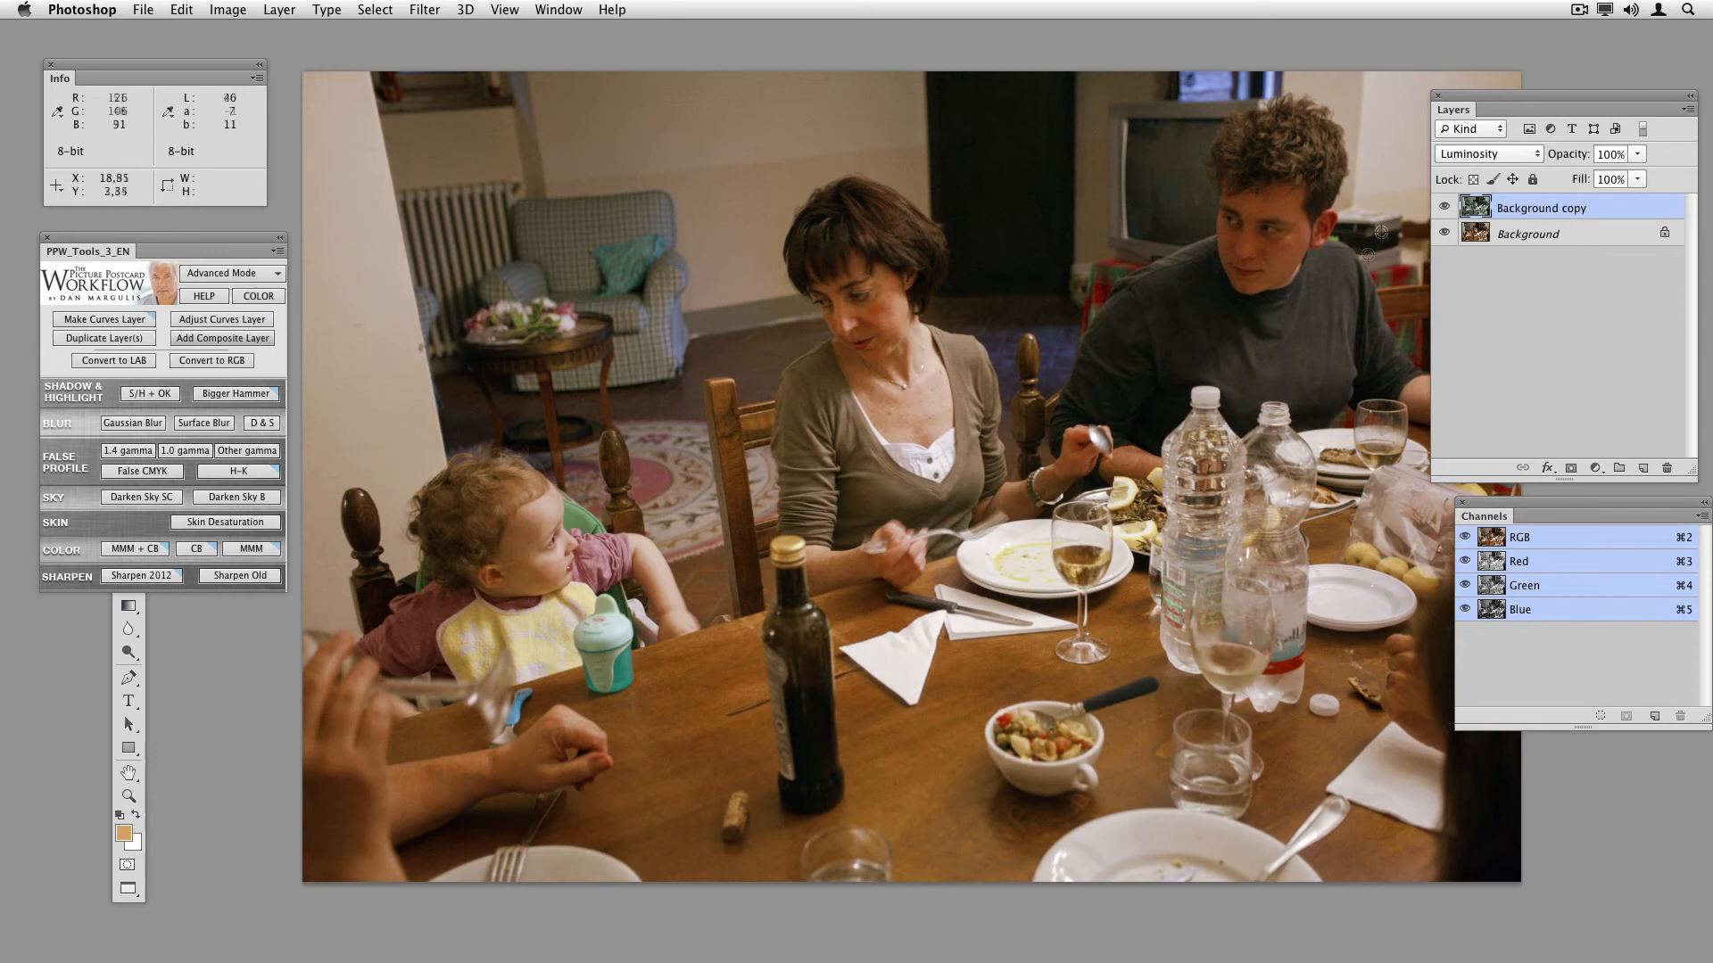
click(1444, 209)
click(1444, 210)
click(1444, 209)
click(1444, 209)
click(1444, 209)
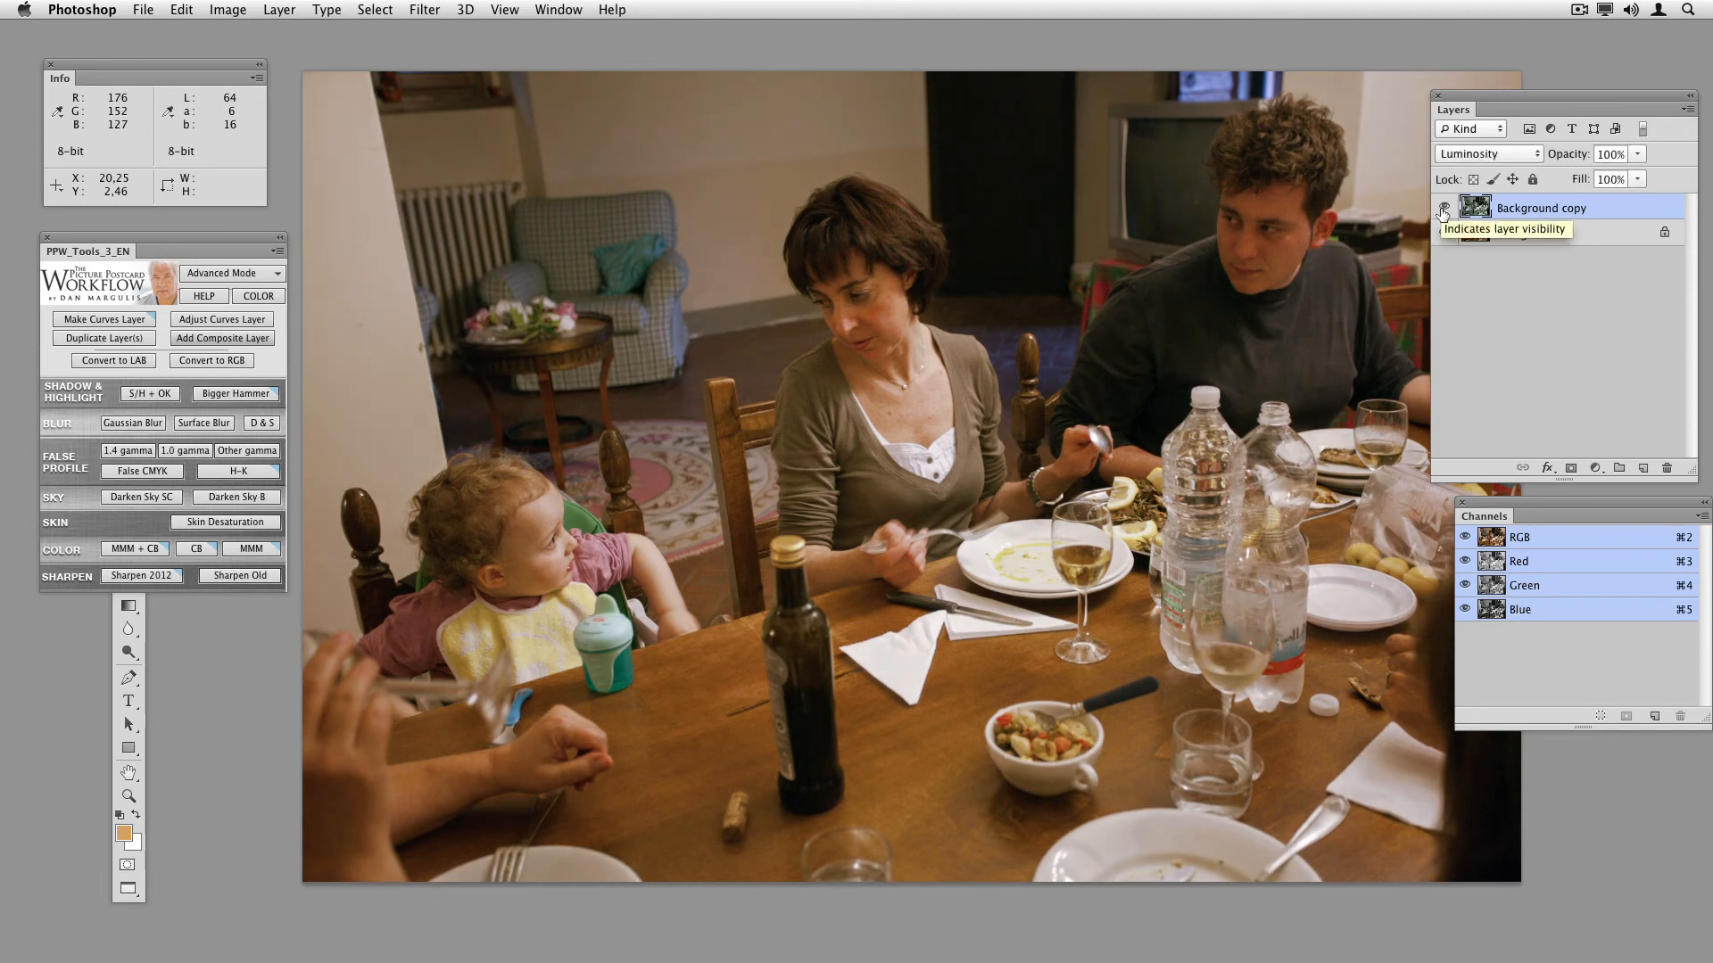
click(1444, 209)
Step: Reduce the Luminosity layer's opacity to 77% and merge it into the Background
drag(1580, 157, 1555, 159)
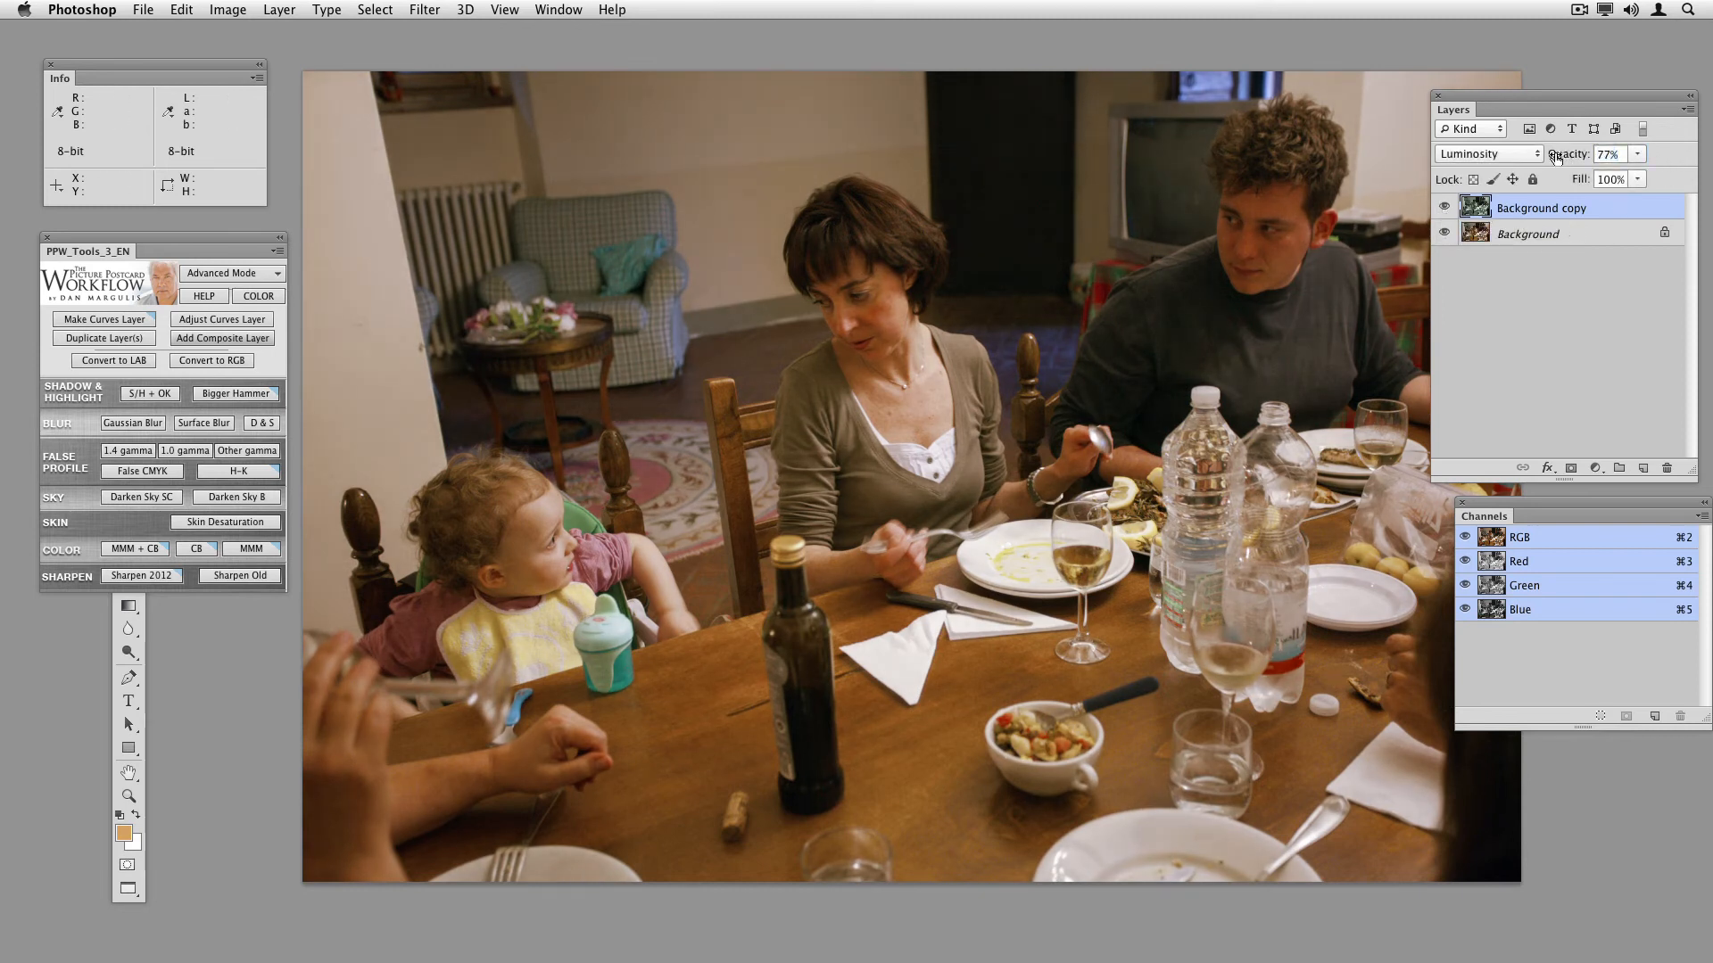
key(super+e)
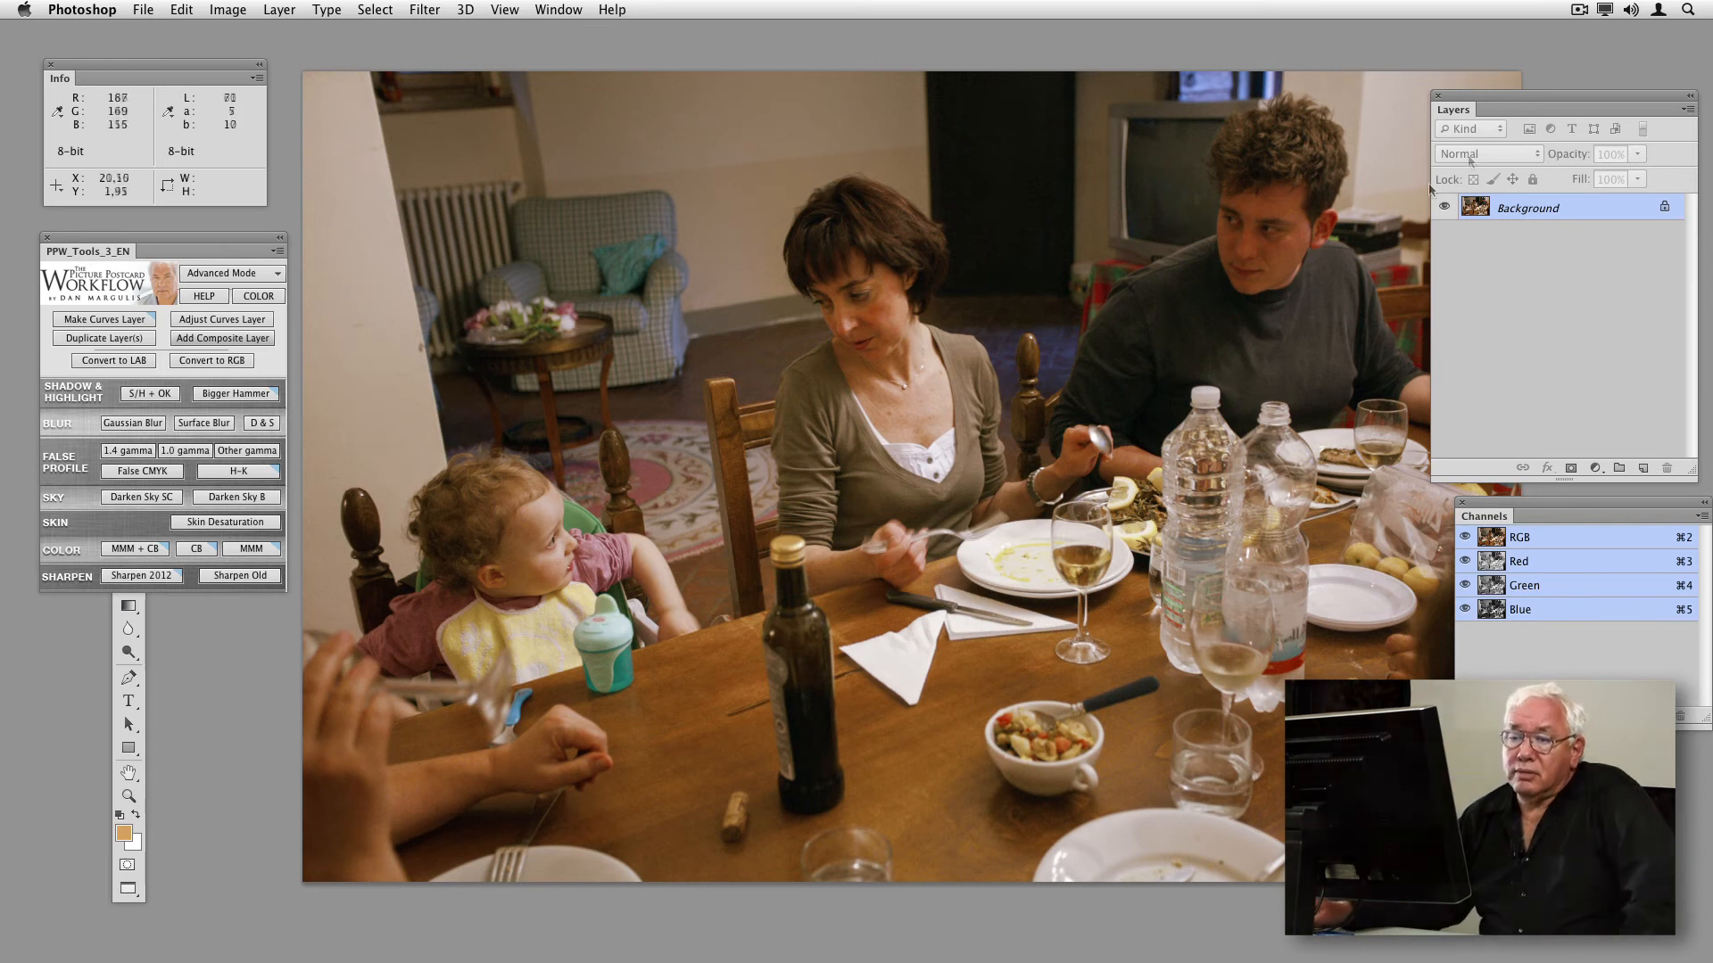
Step: Run the 1.4 gamma false profile action, accepting the merged RGB channel as the Multiply layer's mask
click(127, 450)
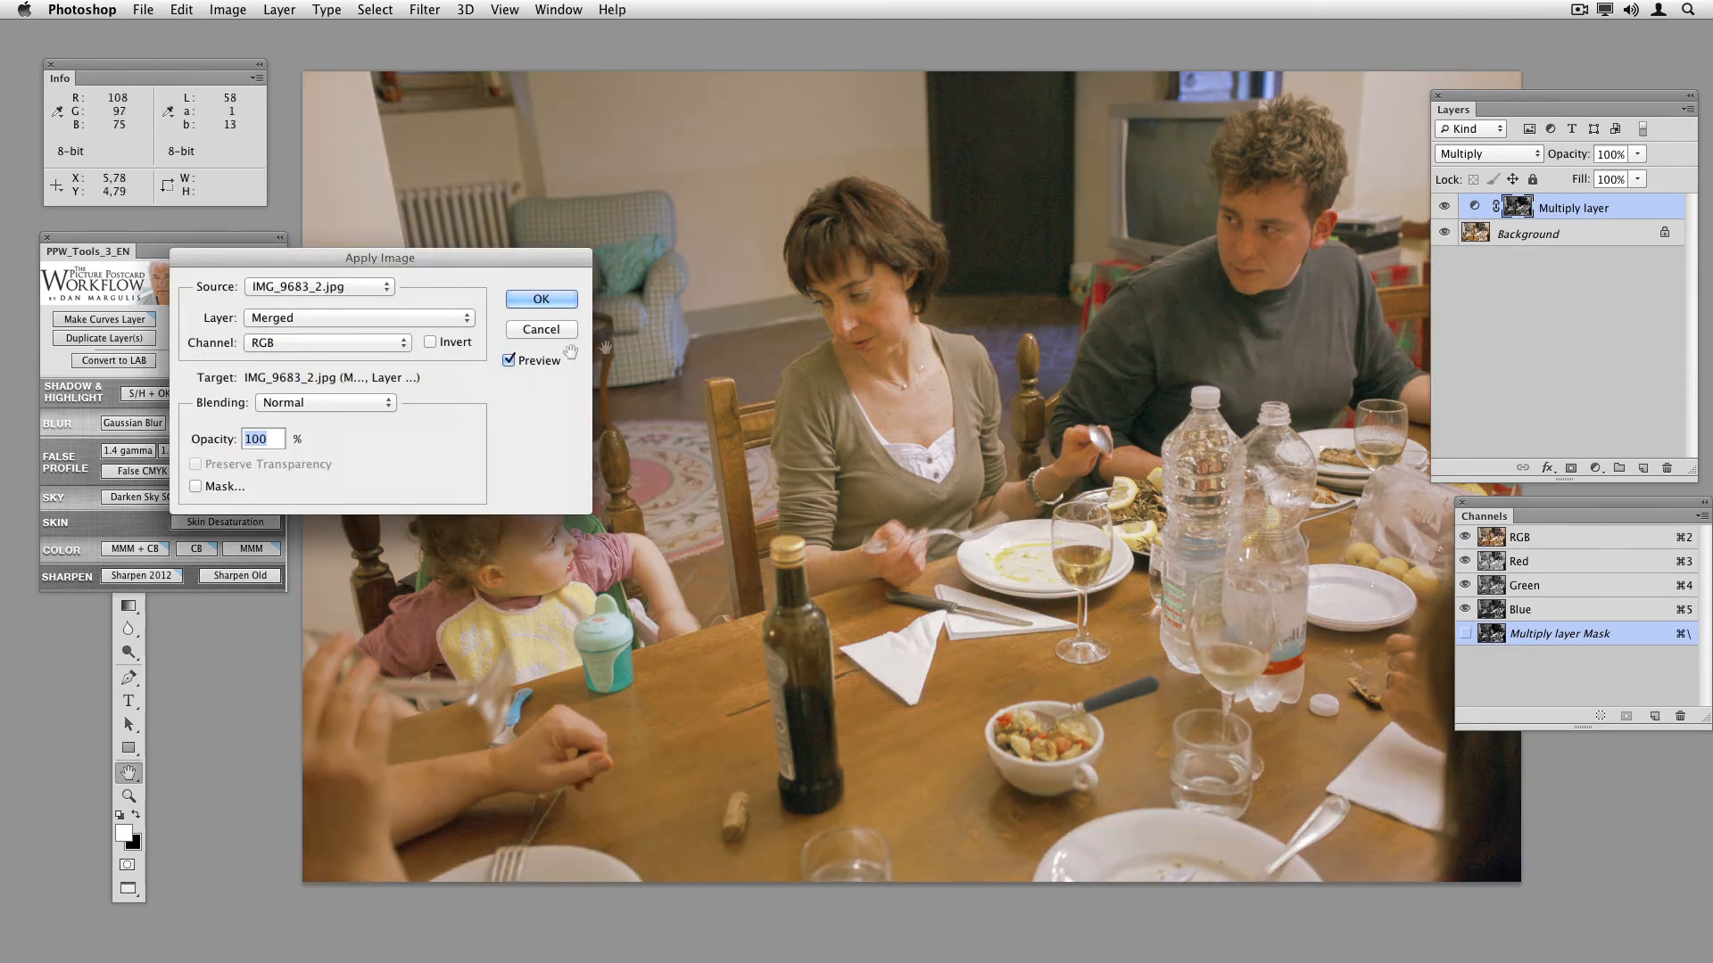
click(552, 299)
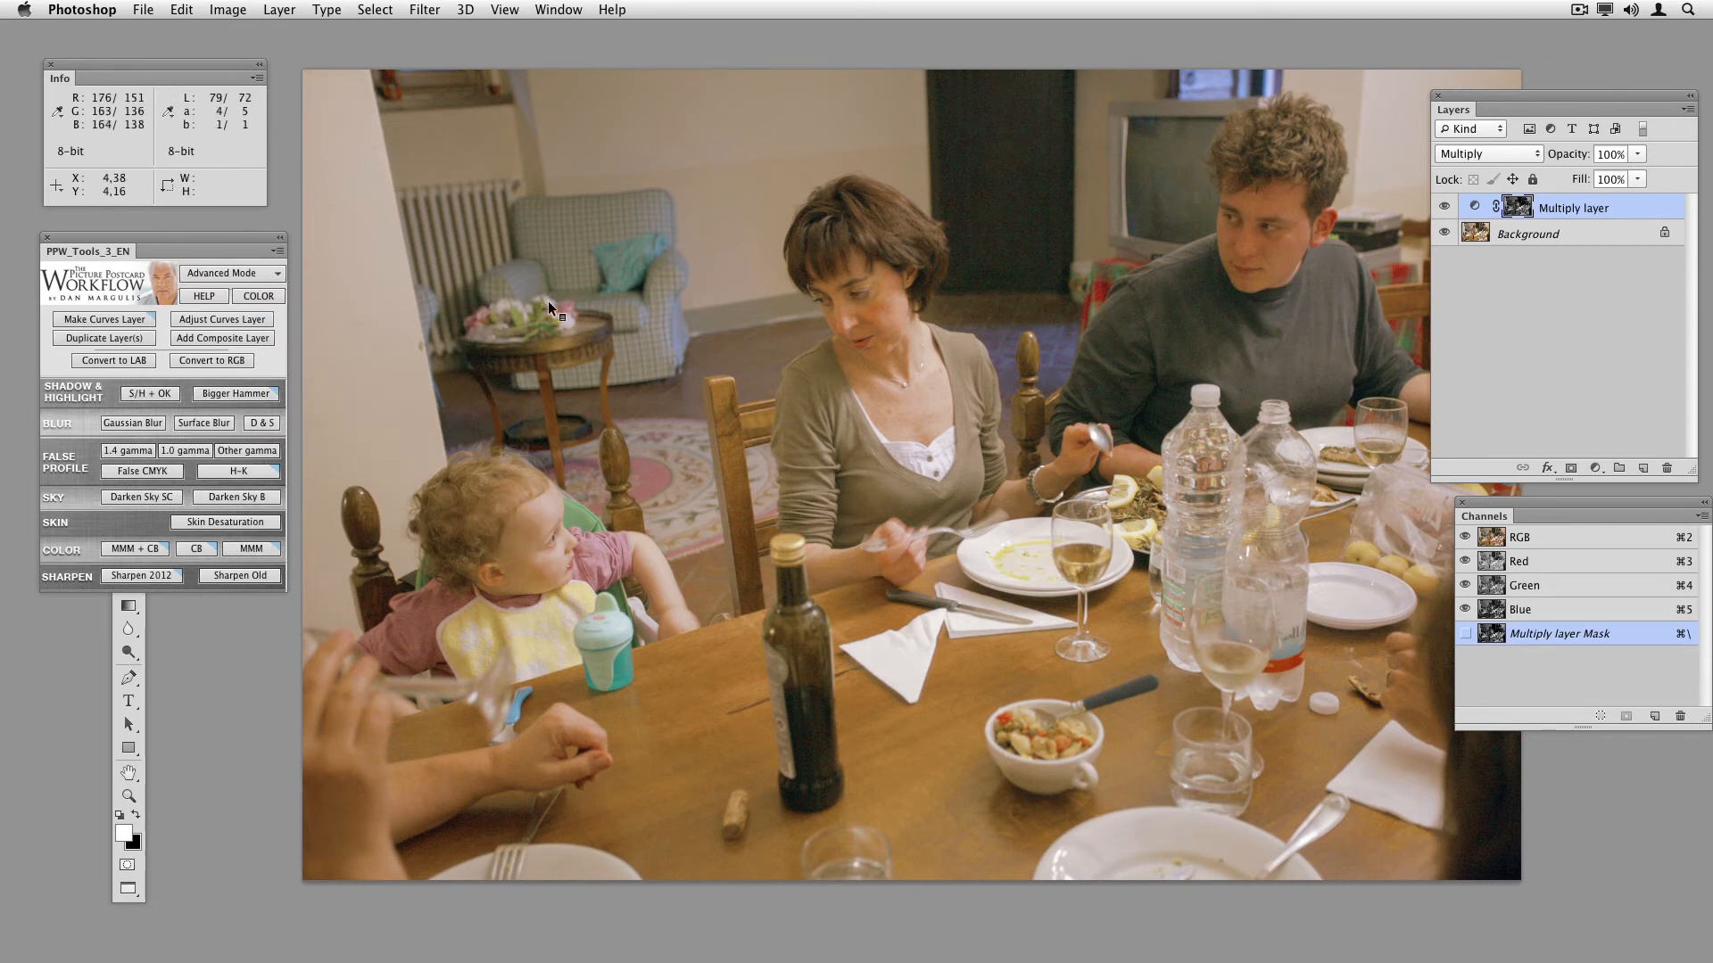
click(490, 169)
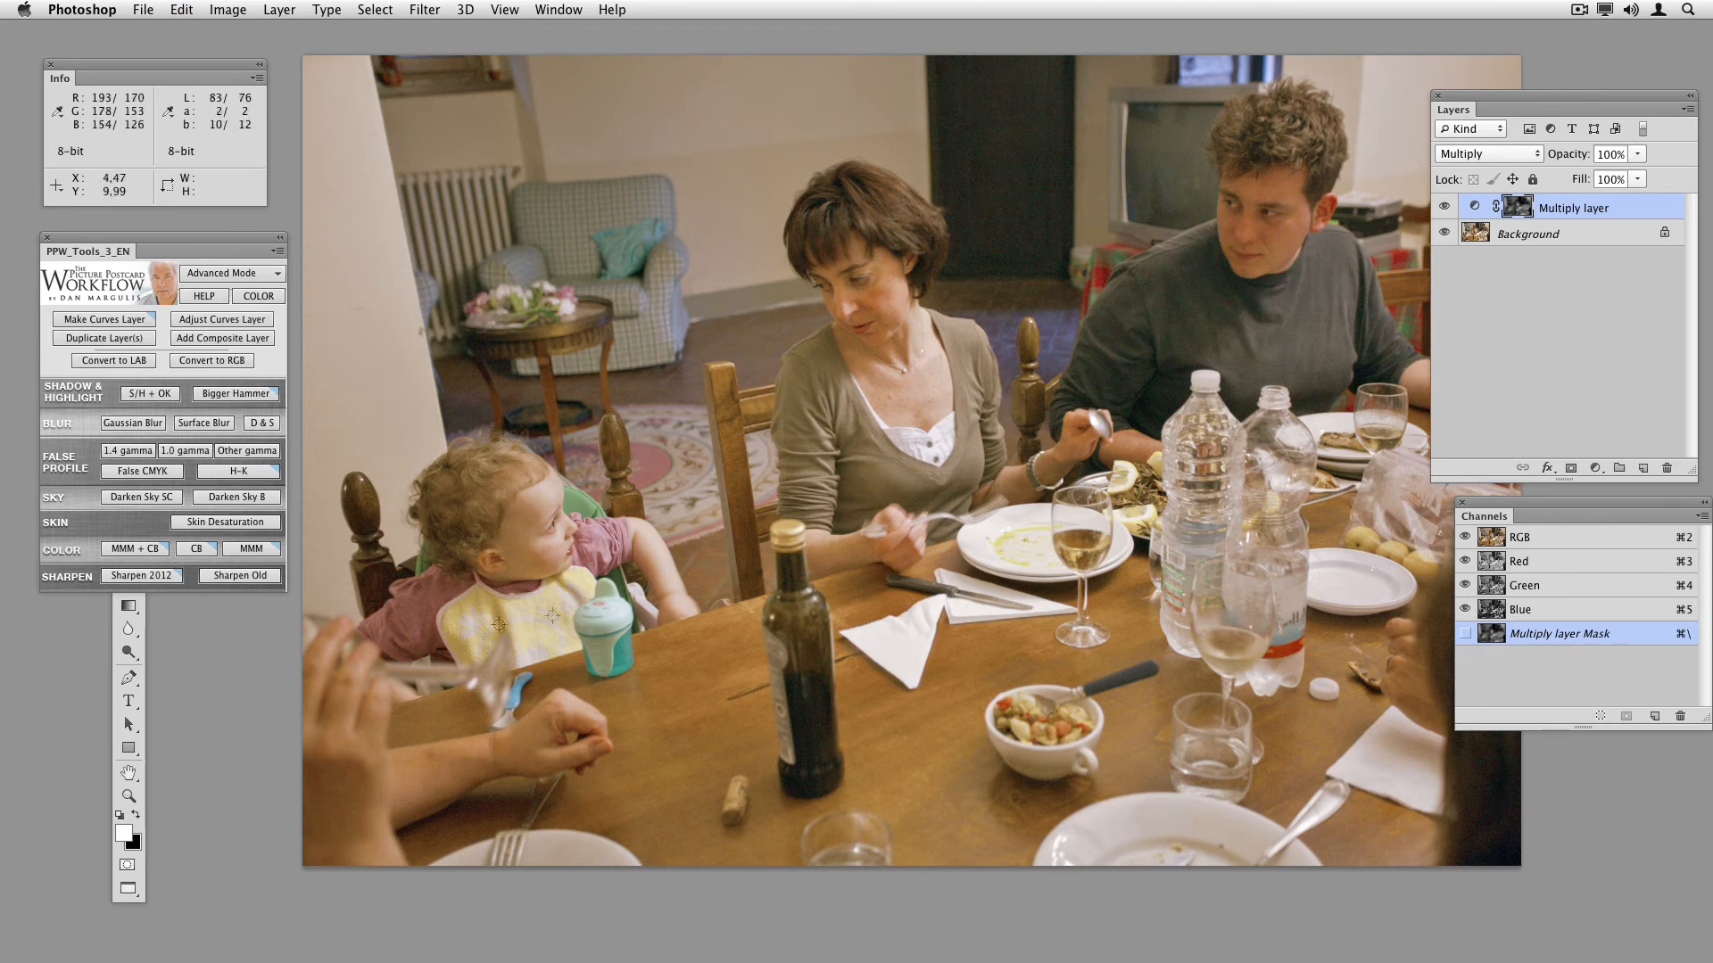
Step: Run the H-K action and reduce the opacity of its selected layers to 24%
click(268, 474)
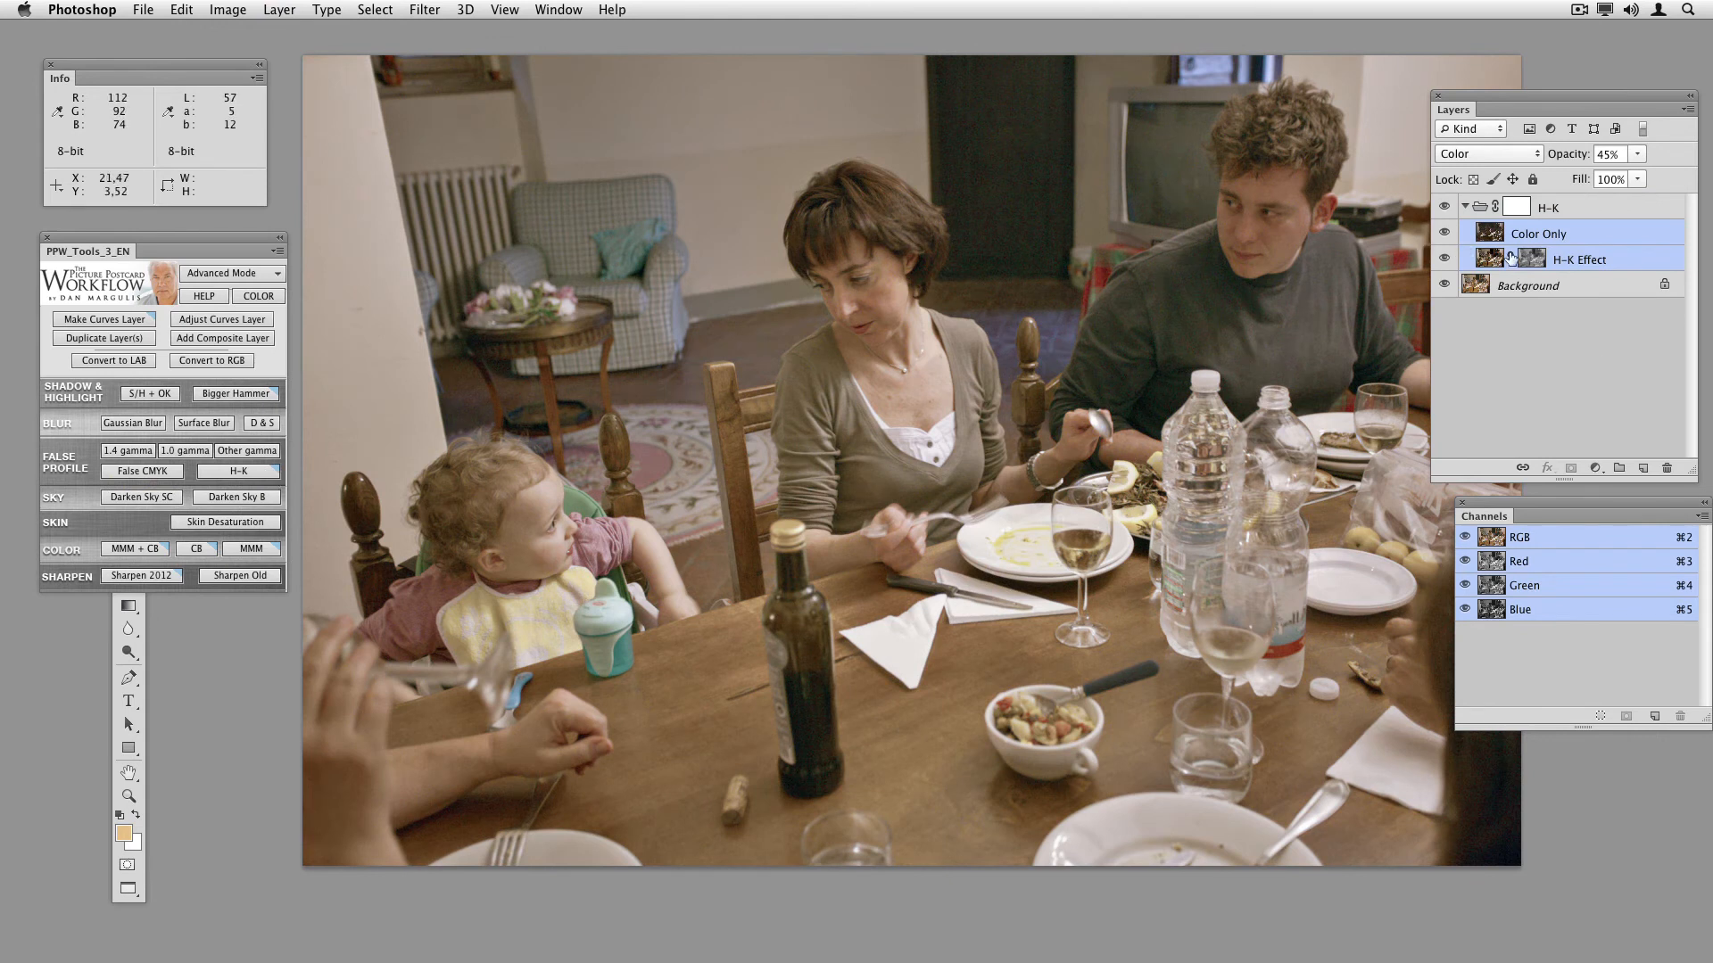
drag(1581, 159, 1557, 159)
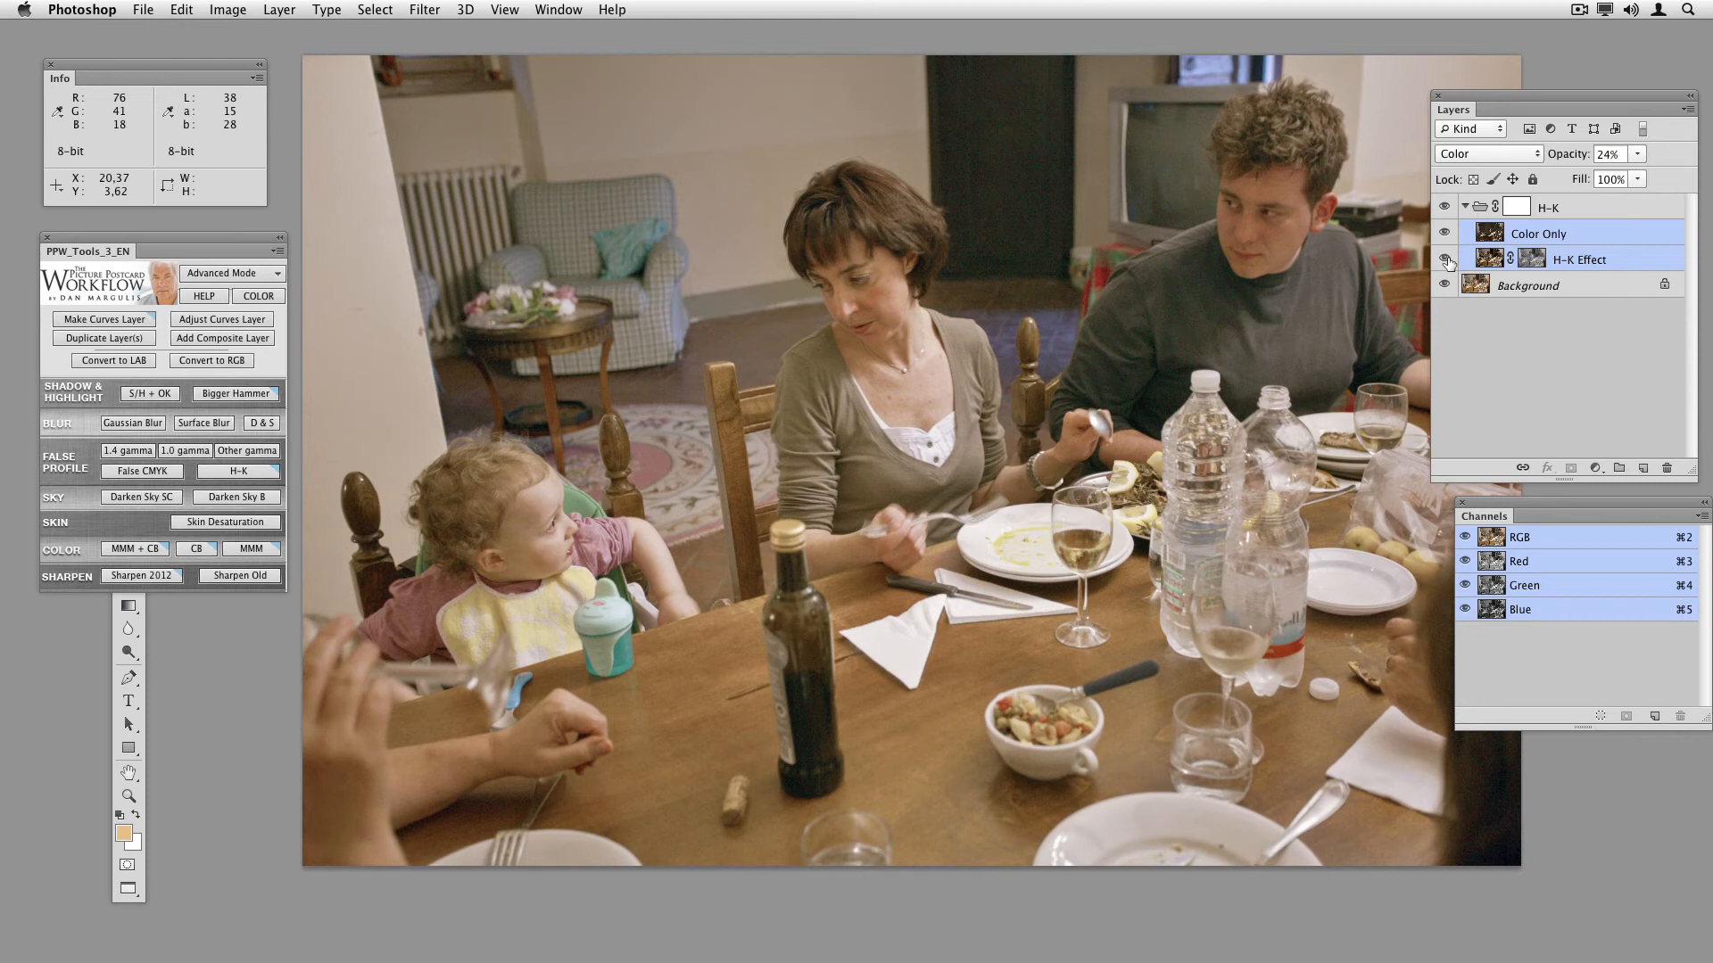
Step: Toggle the Color Only layer's visibility to compare the H-K result and flatten the image
click(1442, 234)
click(1442, 234)
click(1443, 234)
key(super+shift+e)
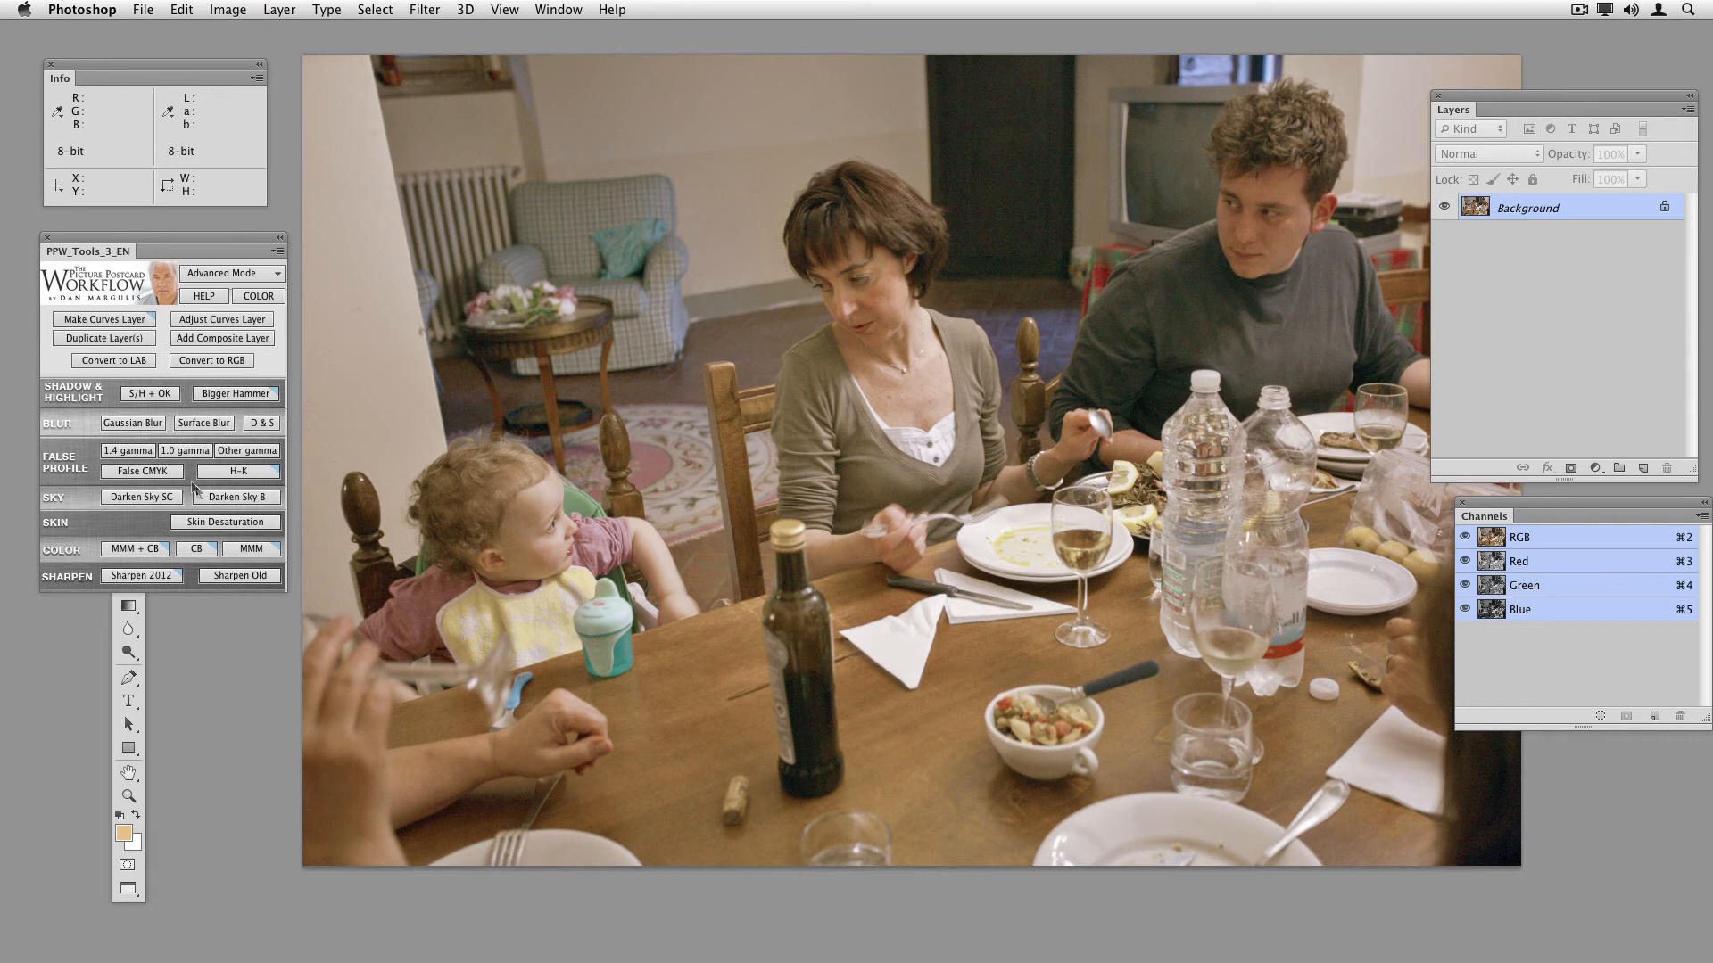
Step: Convert the image to LAB and lasso the man's face, the woman's face and chest, the child's head and the salad bowl
click(133, 361)
mouse_move(1339, 166)
mouse_down()
mouse_move(1254, 128)
mouse_move(1232, 227)
mouse_move(1334, 169)
mouse_up()
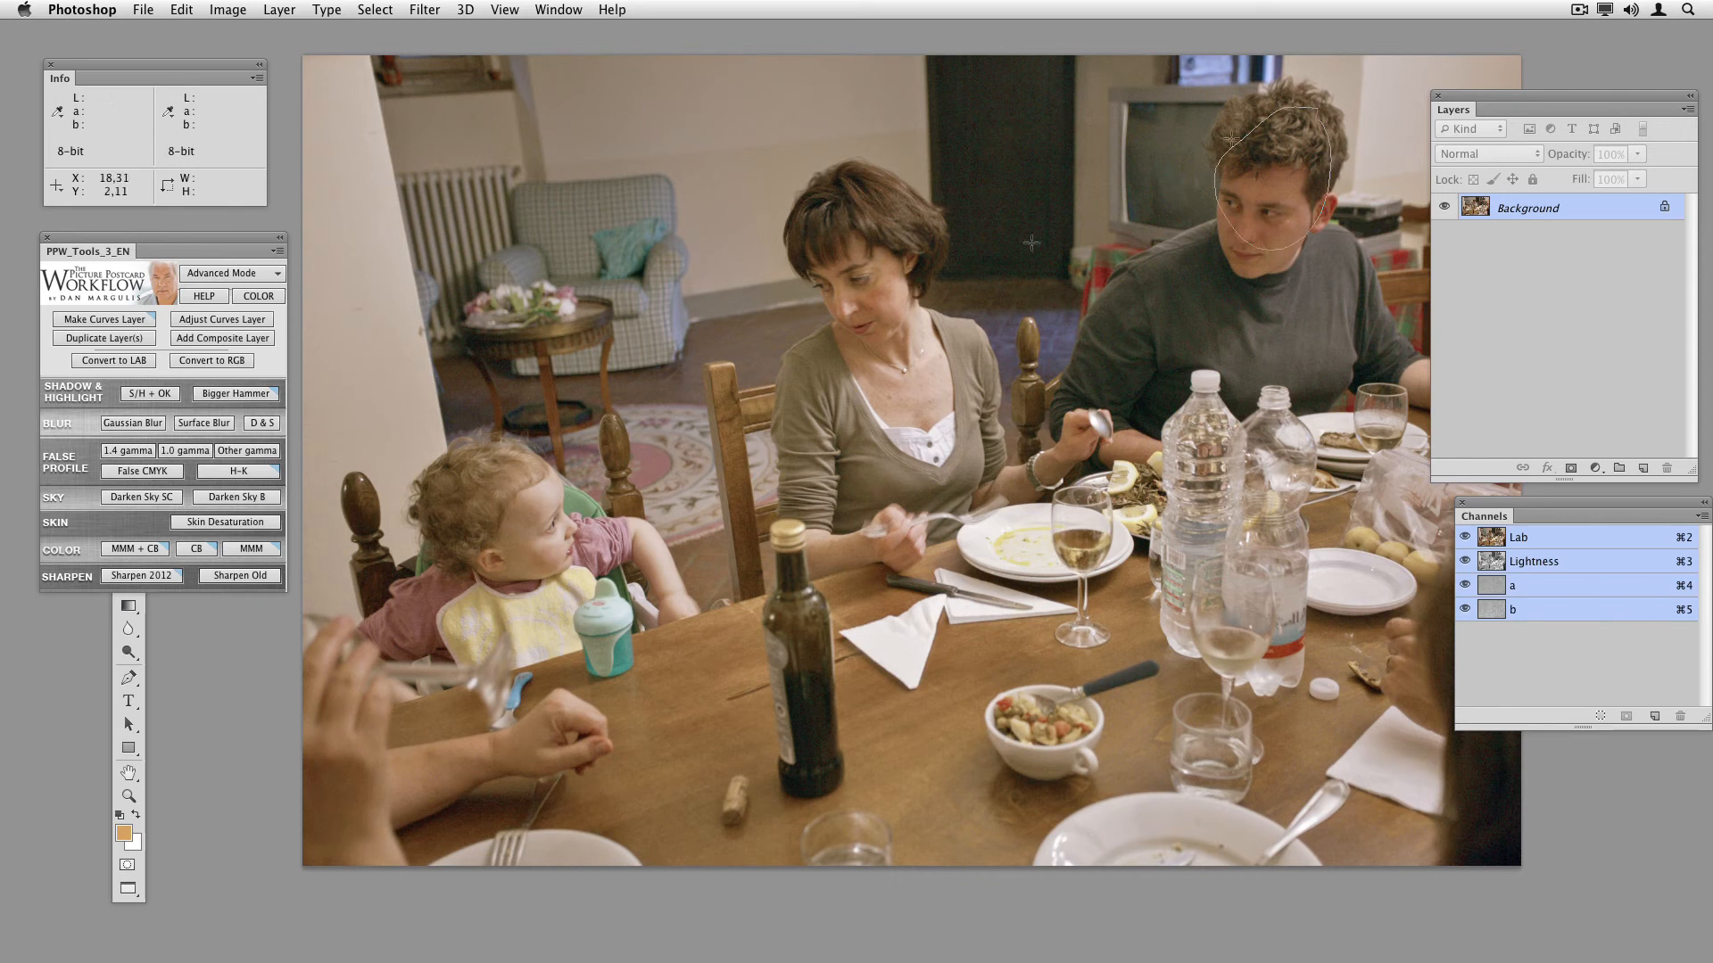
mouse_move(878, 211)
mouse_down()
mouse_move(816, 382)
mouse_move(920, 462)
mouse_move(878, 212)
mouse_up()
mouse_move(589, 596)
mouse_down()
mouse_move(516, 456)
mouse_move(459, 580)
mouse_move(588, 596)
mouse_up()
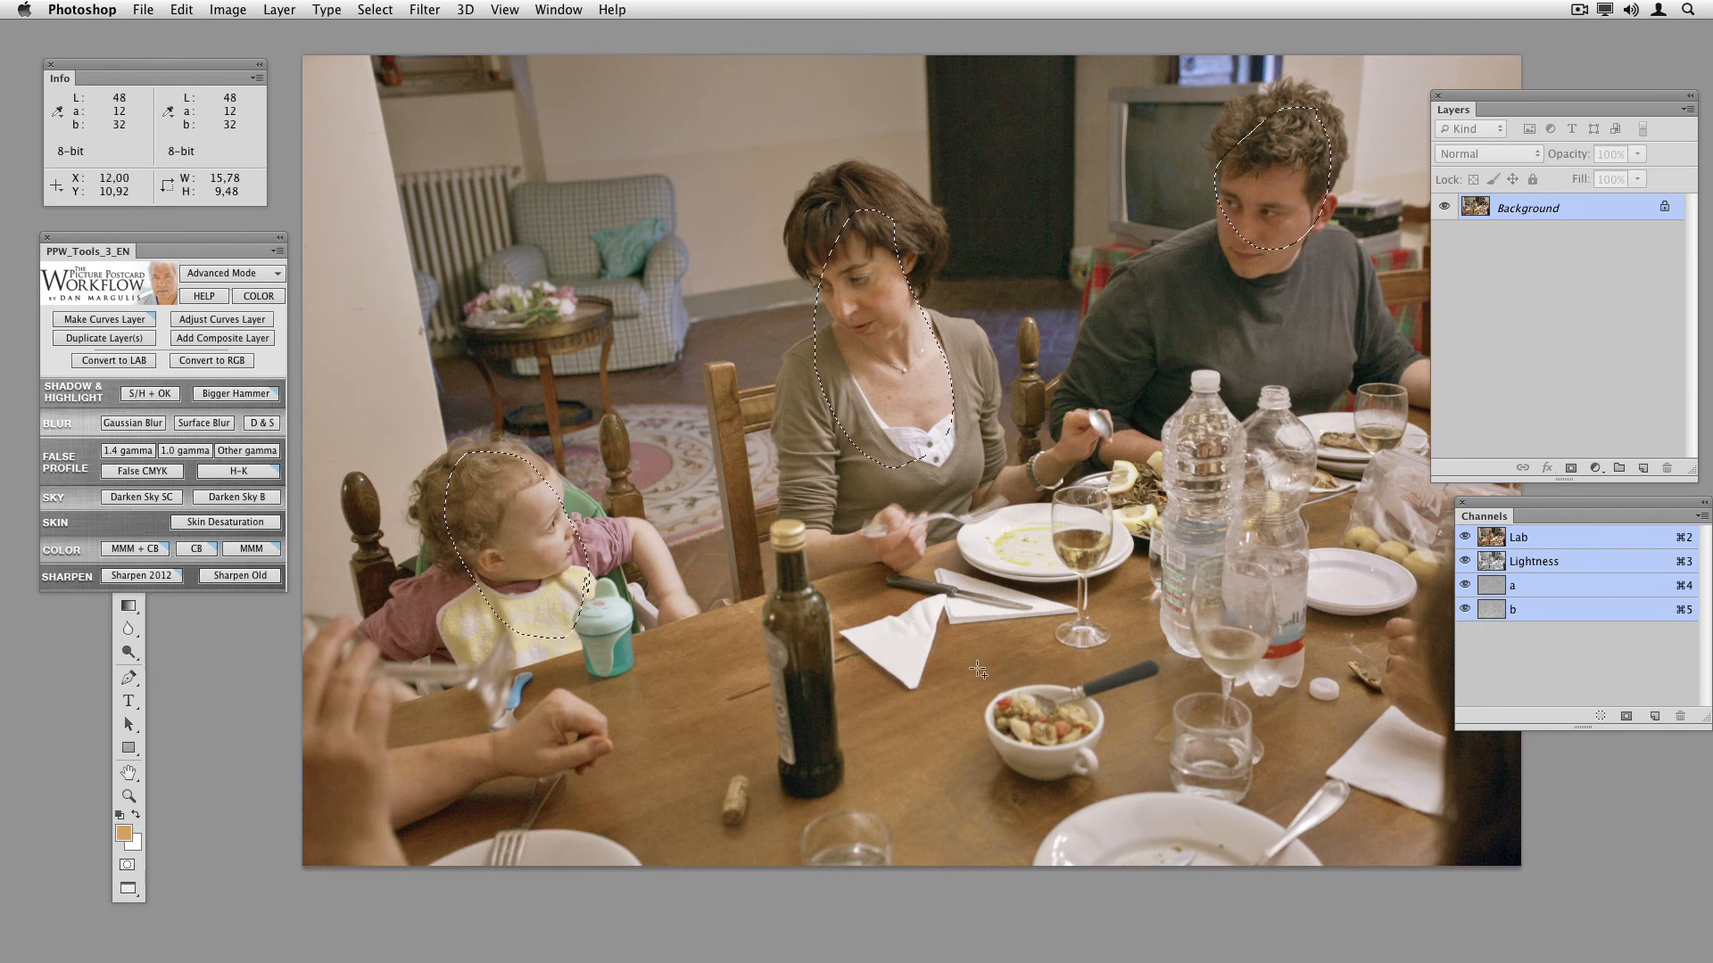
mouse_move(1059, 649)
mouse_down()
mouse_move(1017, 637)
mouse_move(941, 705)
mouse_move(1150, 678)
mouse_move(1071, 637)
mouse_up()
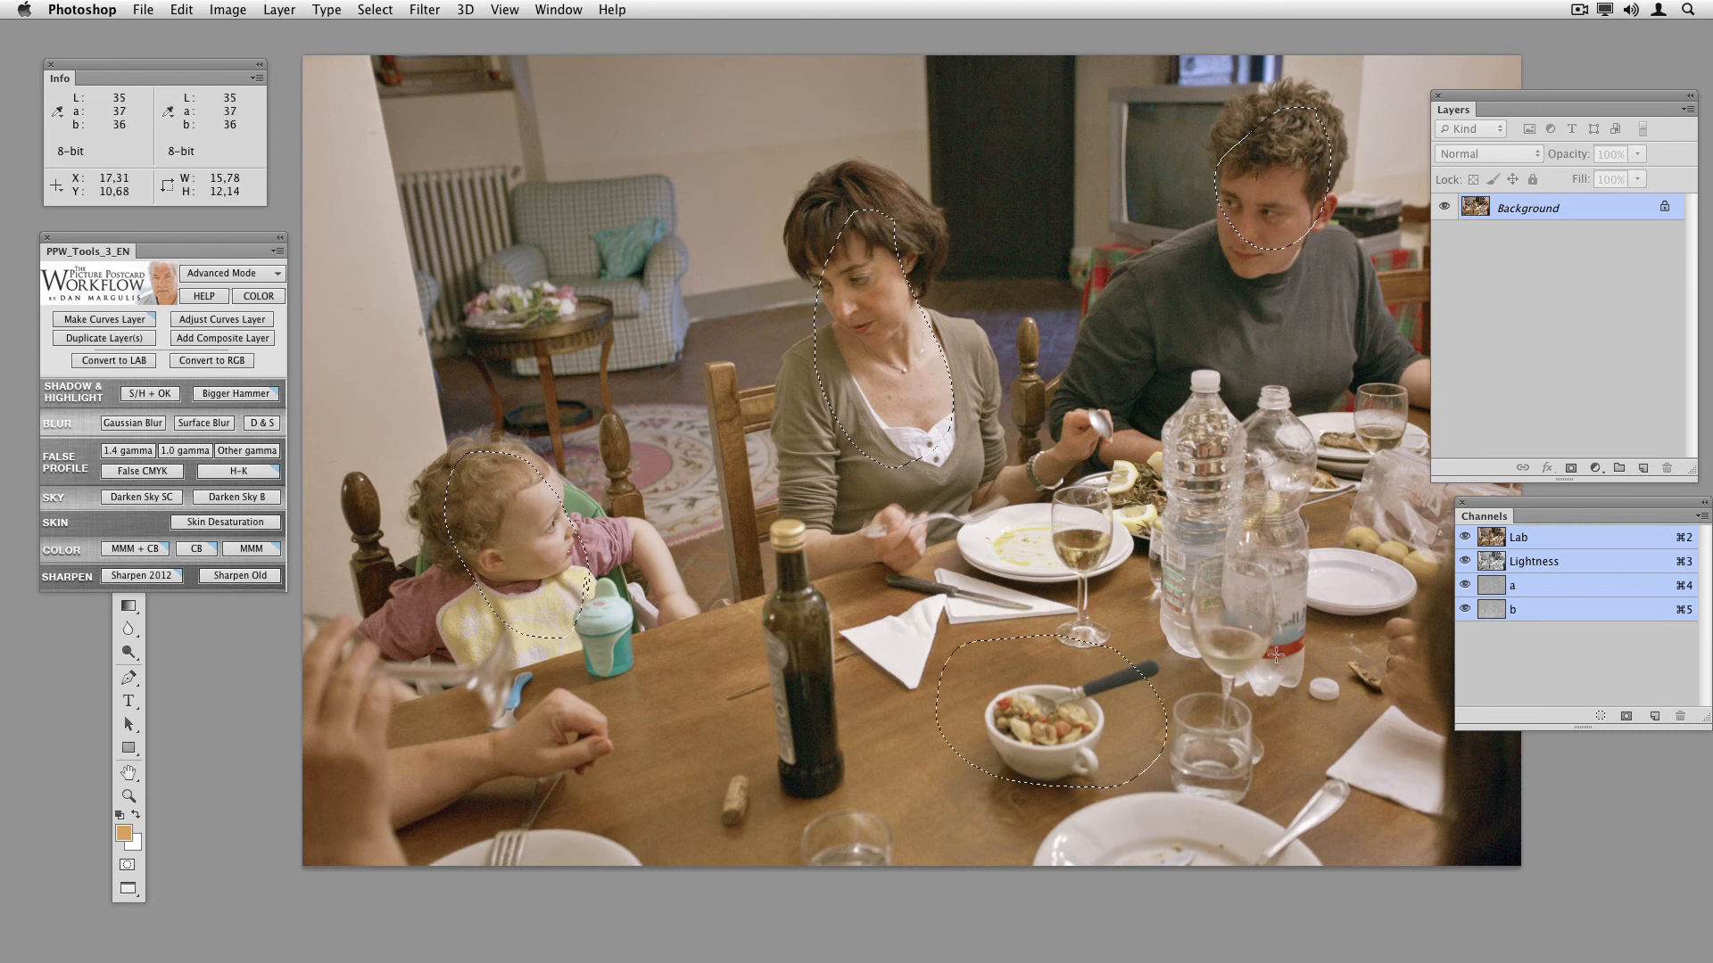
Step: Run the MMM + CB action on the selected areas and hide the resulting MMM Luminosity layer
click(157, 551)
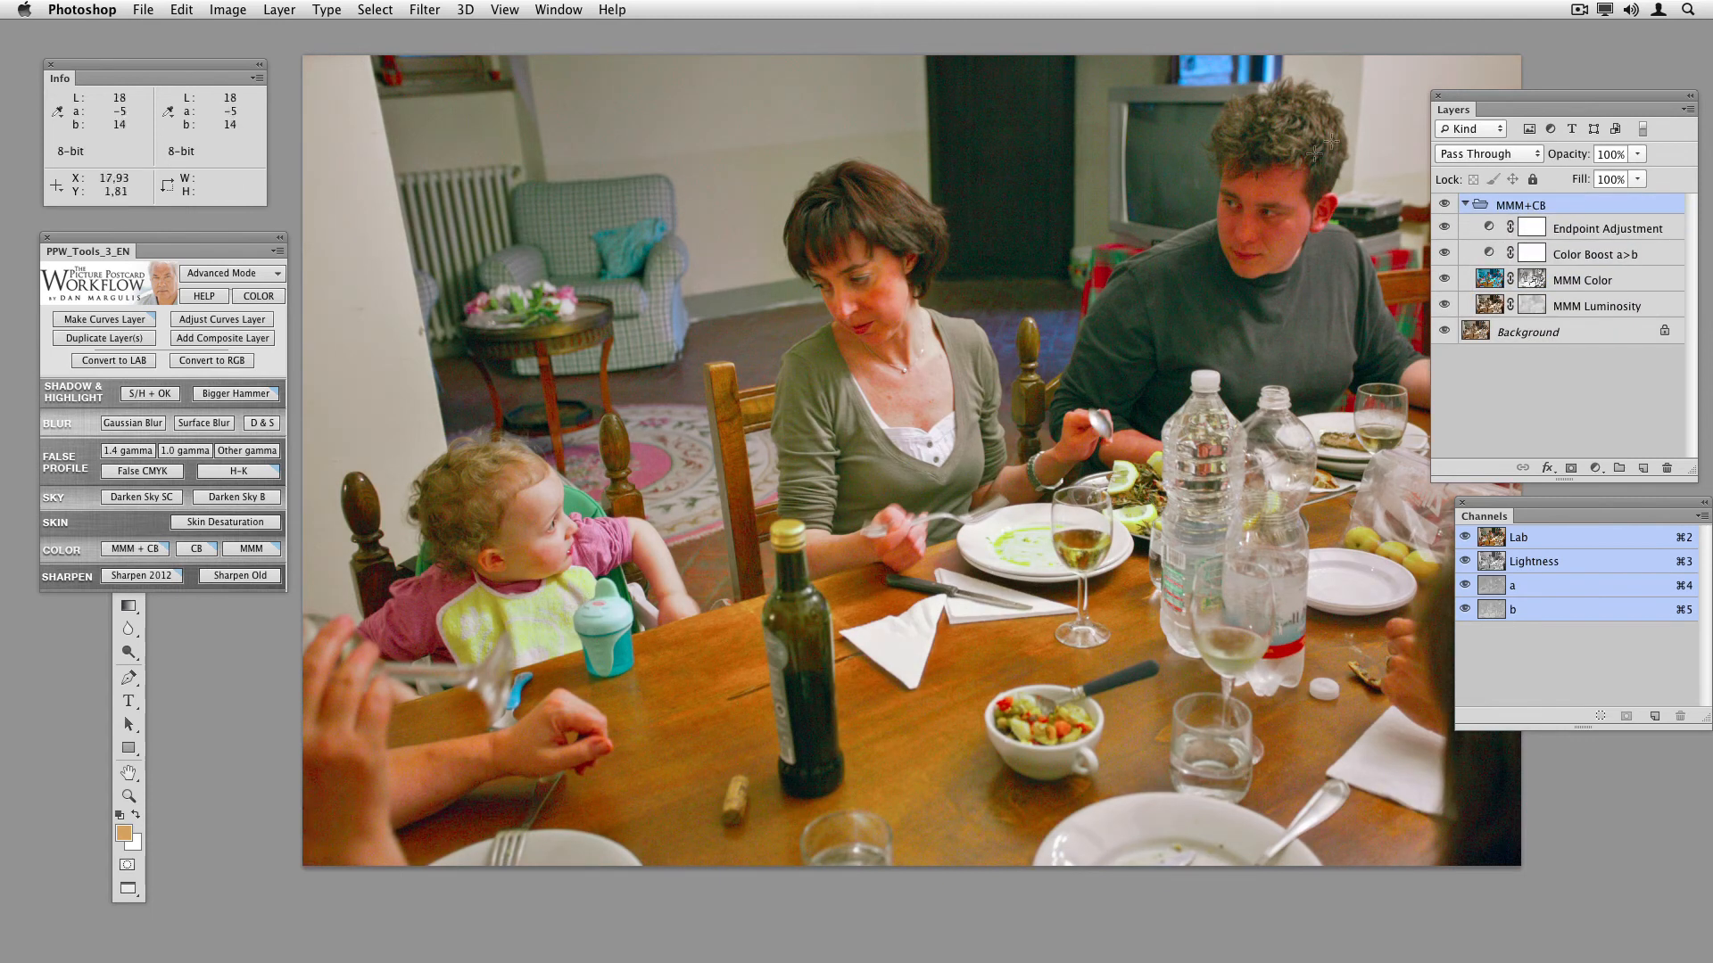
click(1445, 306)
click(1445, 307)
Step: In the Endpoint Adjustment layer's Lightness curve, move the endpoints to inputs 7 and 91 and add a point at input 34, output 31
click(1665, 229)
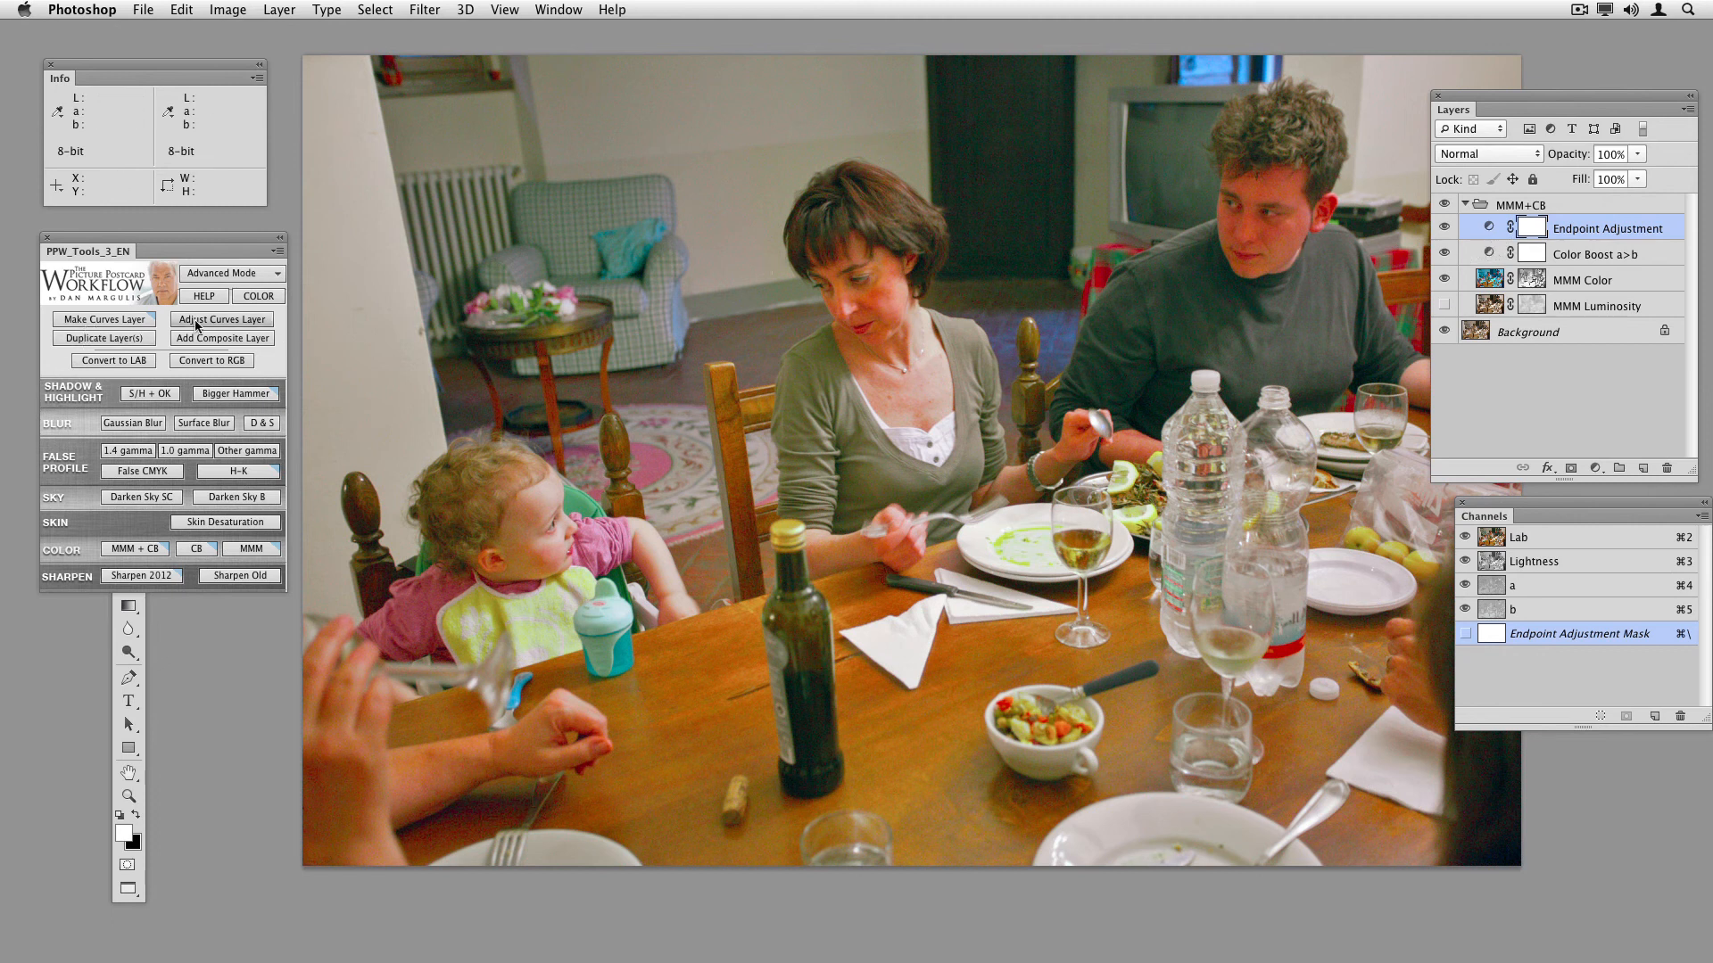
click(222, 320)
drag(1184, 714, 1192, 714)
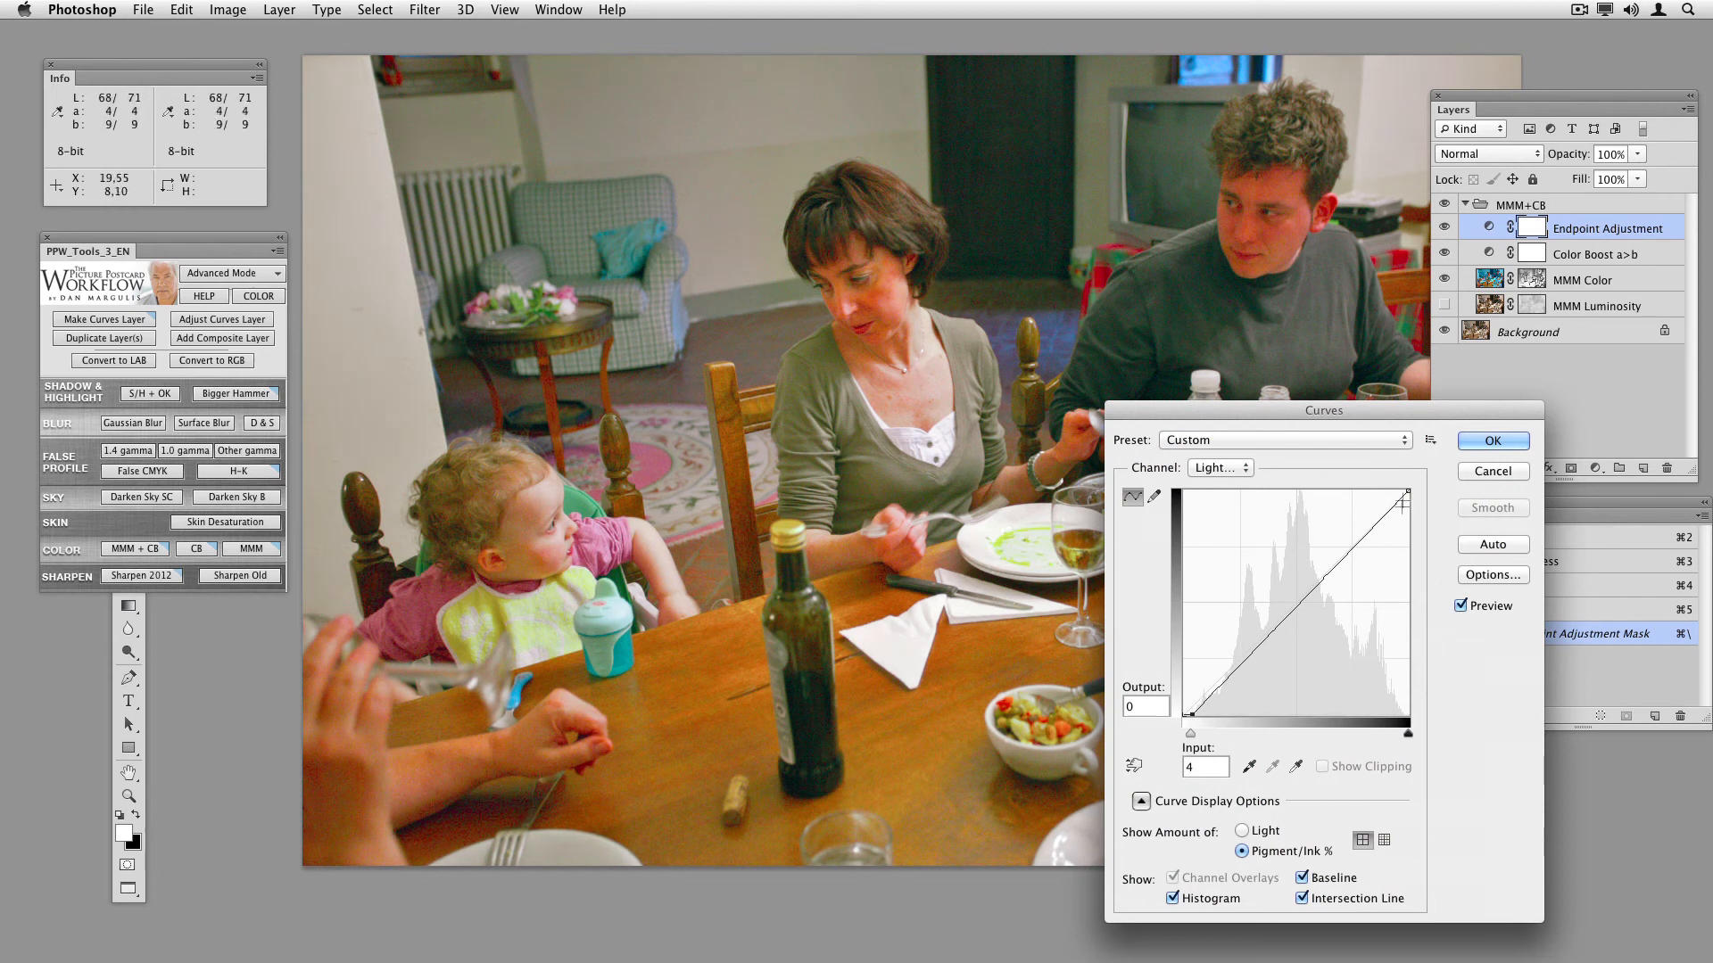
drag(1408, 490, 1385, 488)
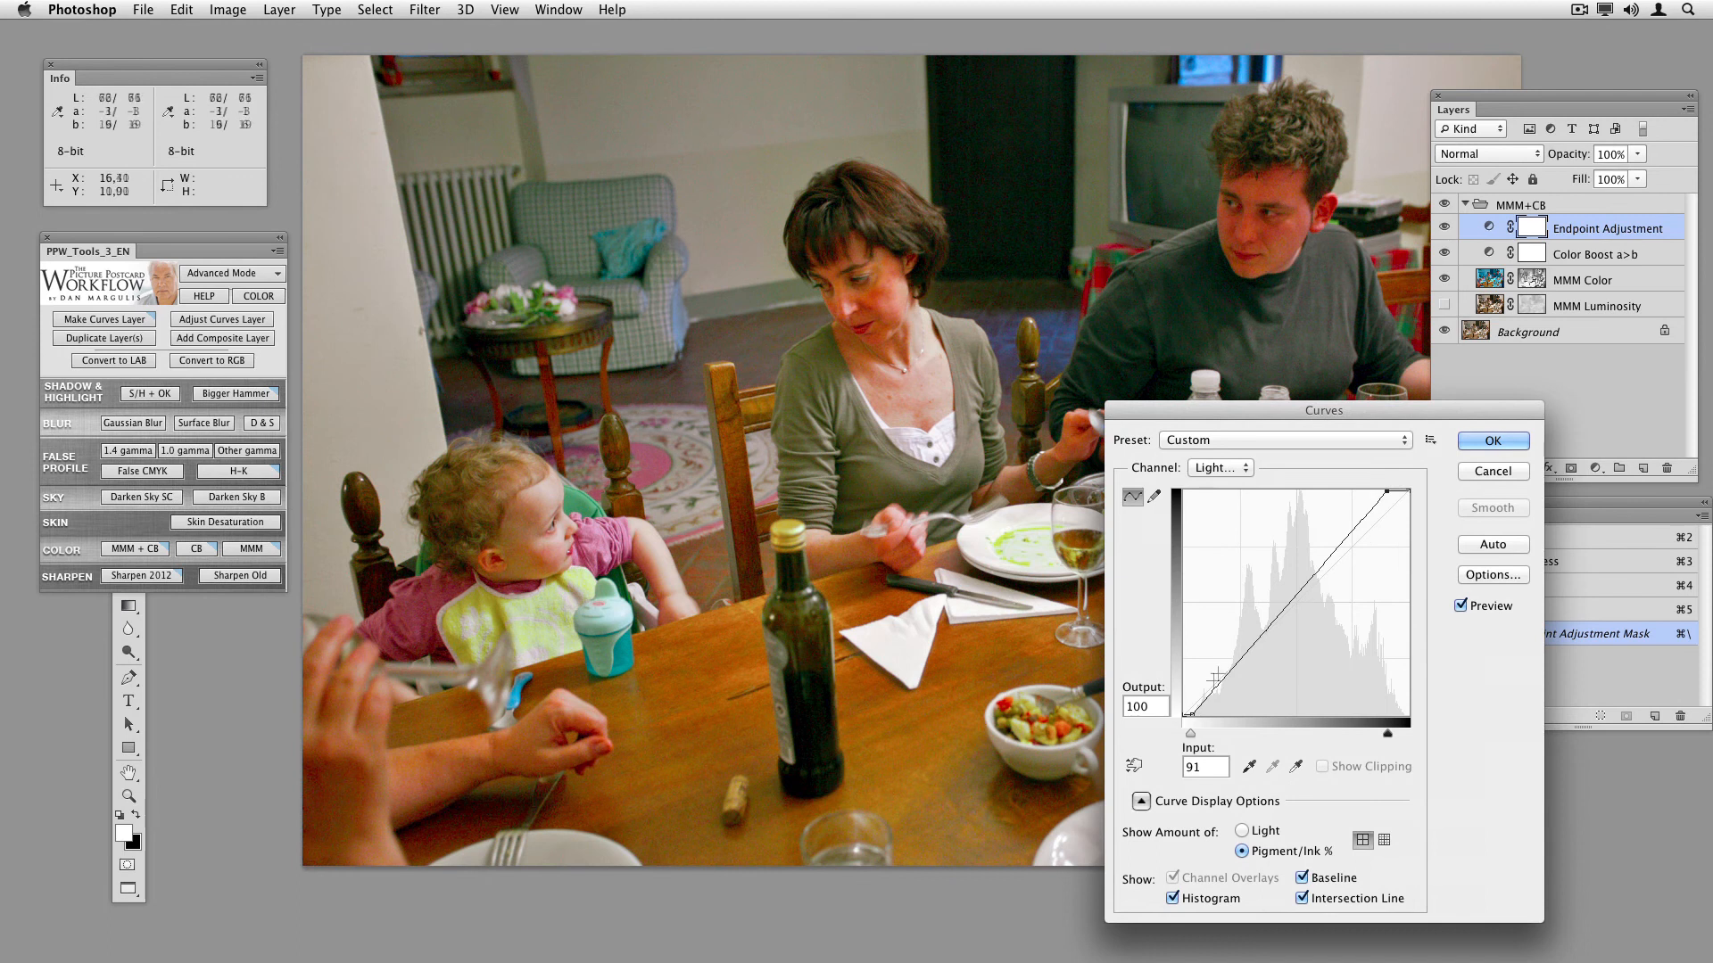
drag(1189, 712, 1197, 714)
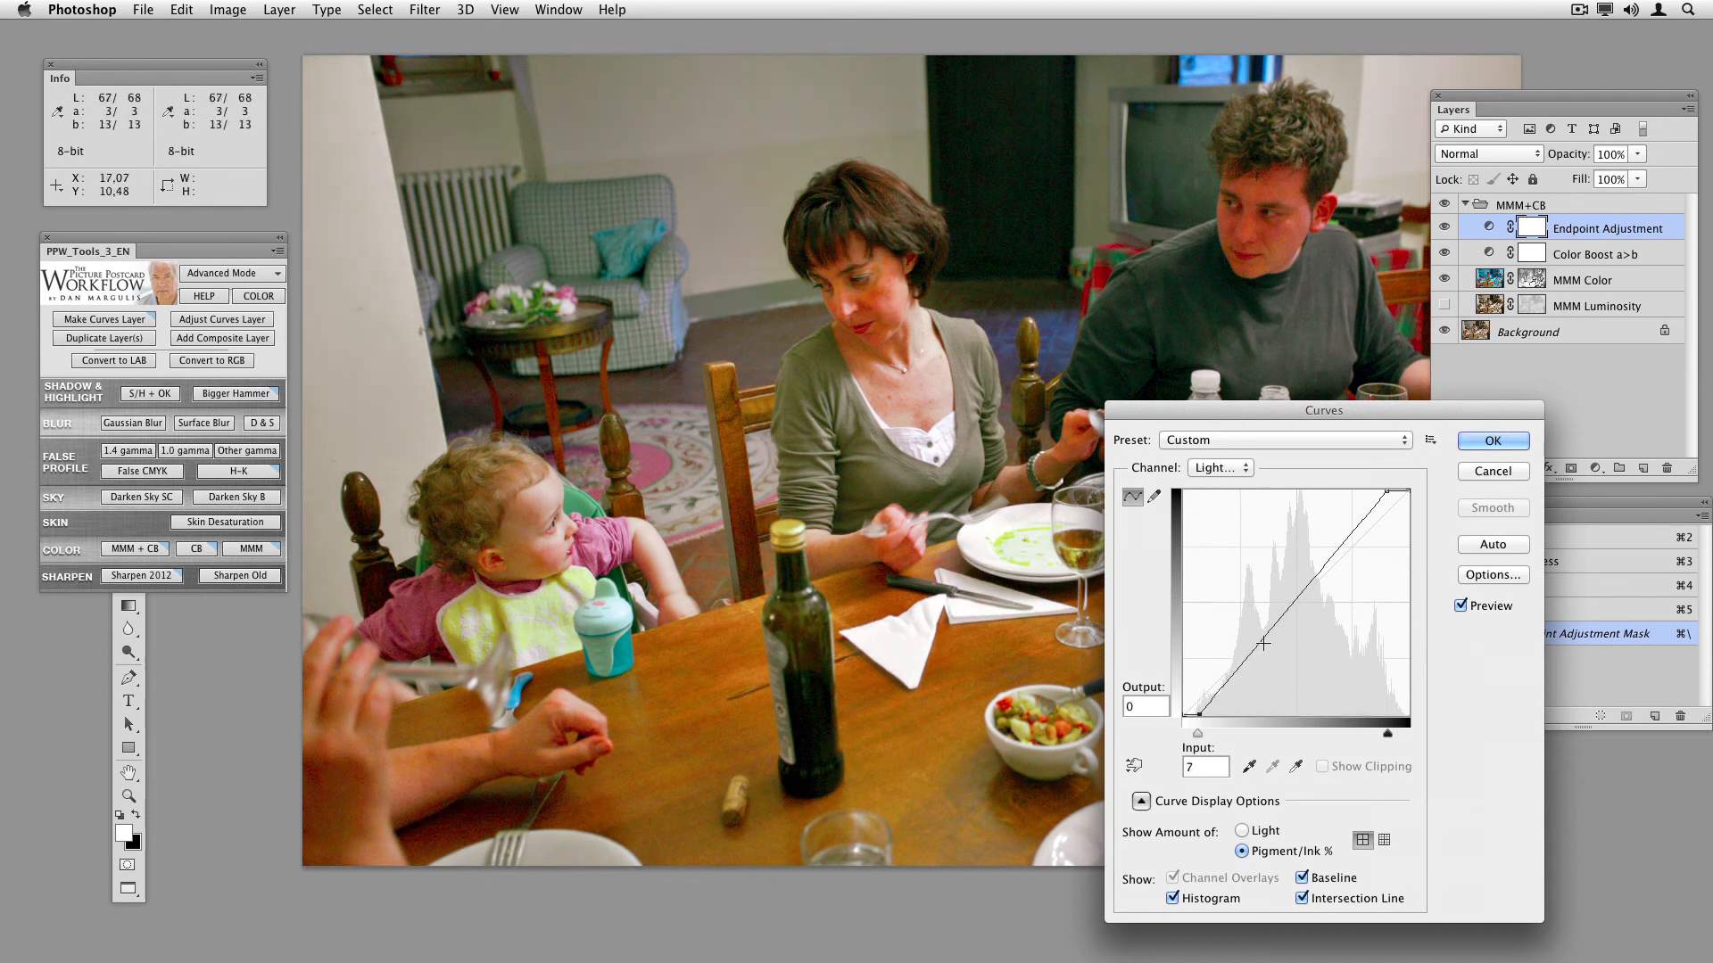
drag(1258, 637, 1259, 645)
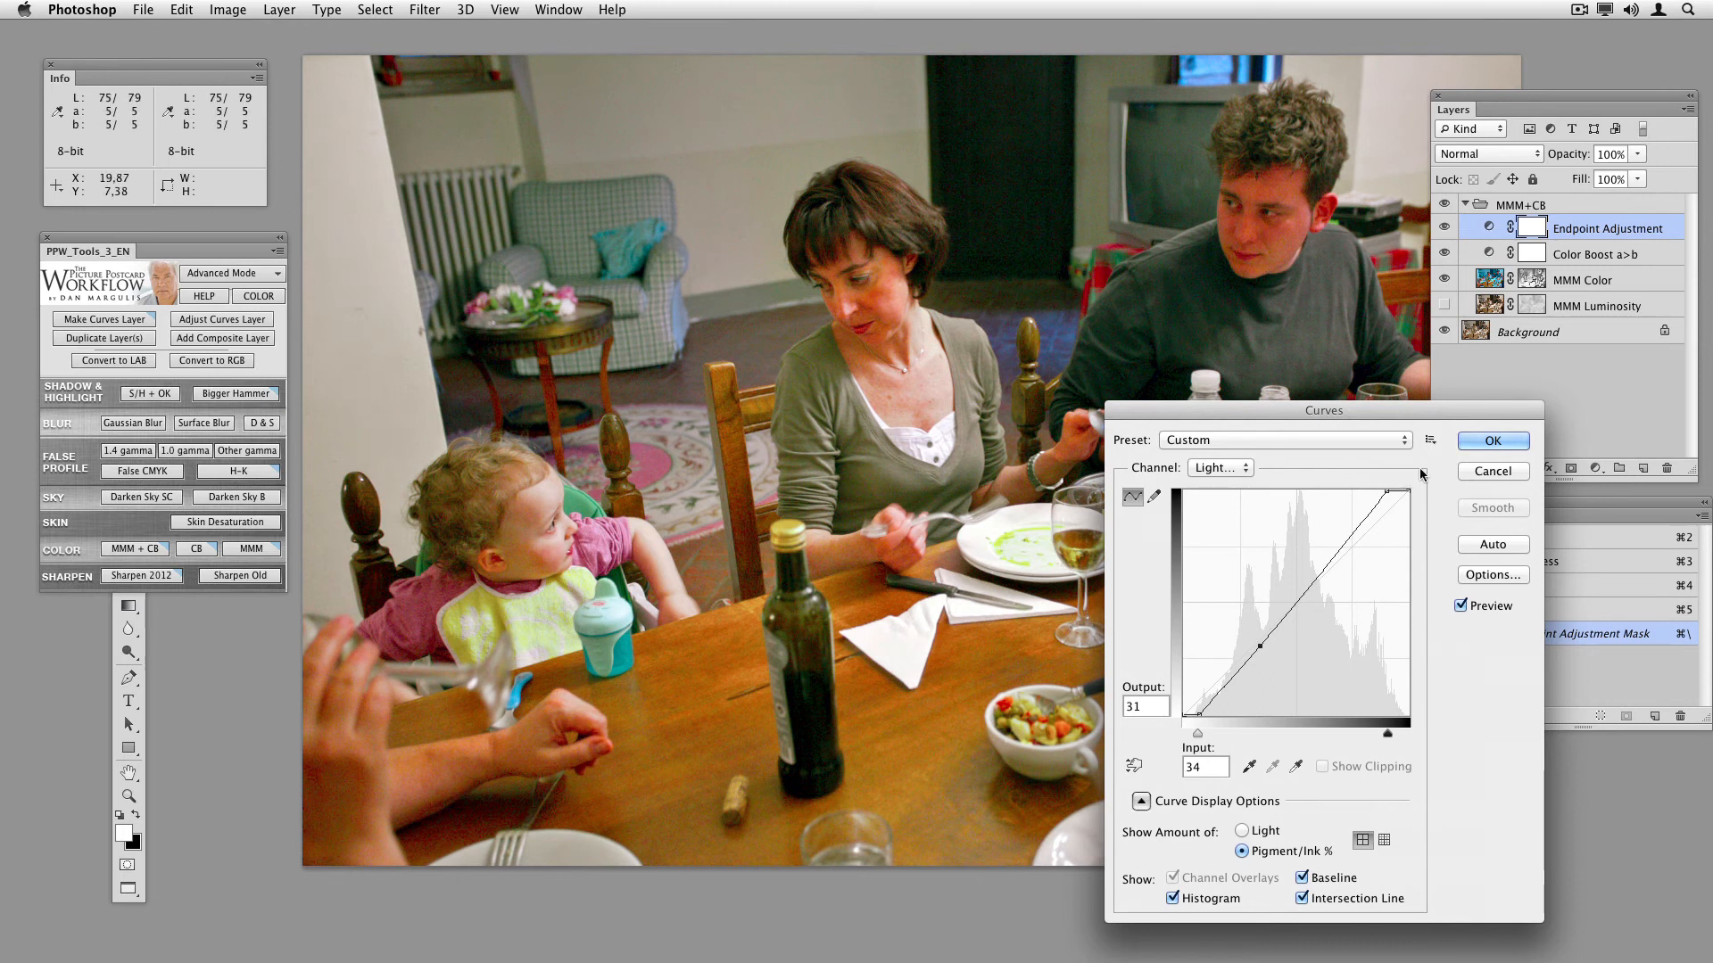
click(1491, 440)
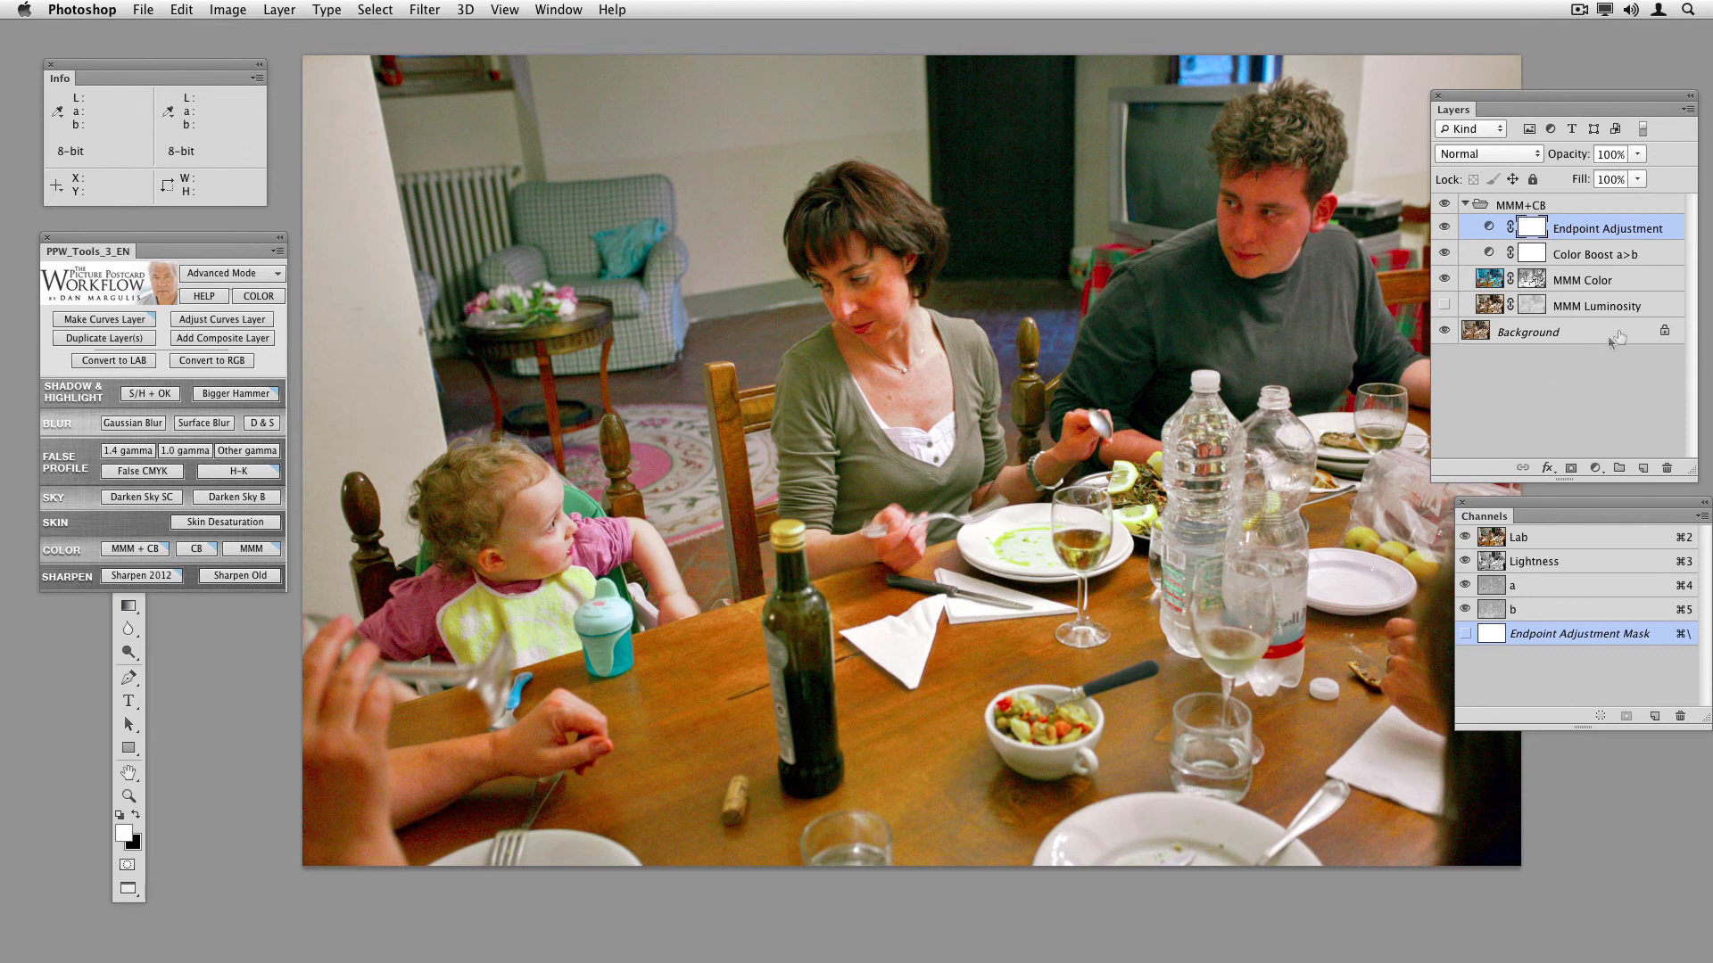
Step: Reduce the MMM Color layer's opacity to 12%
click(1642, 282)
drag(1573, 159, 1563, 157)
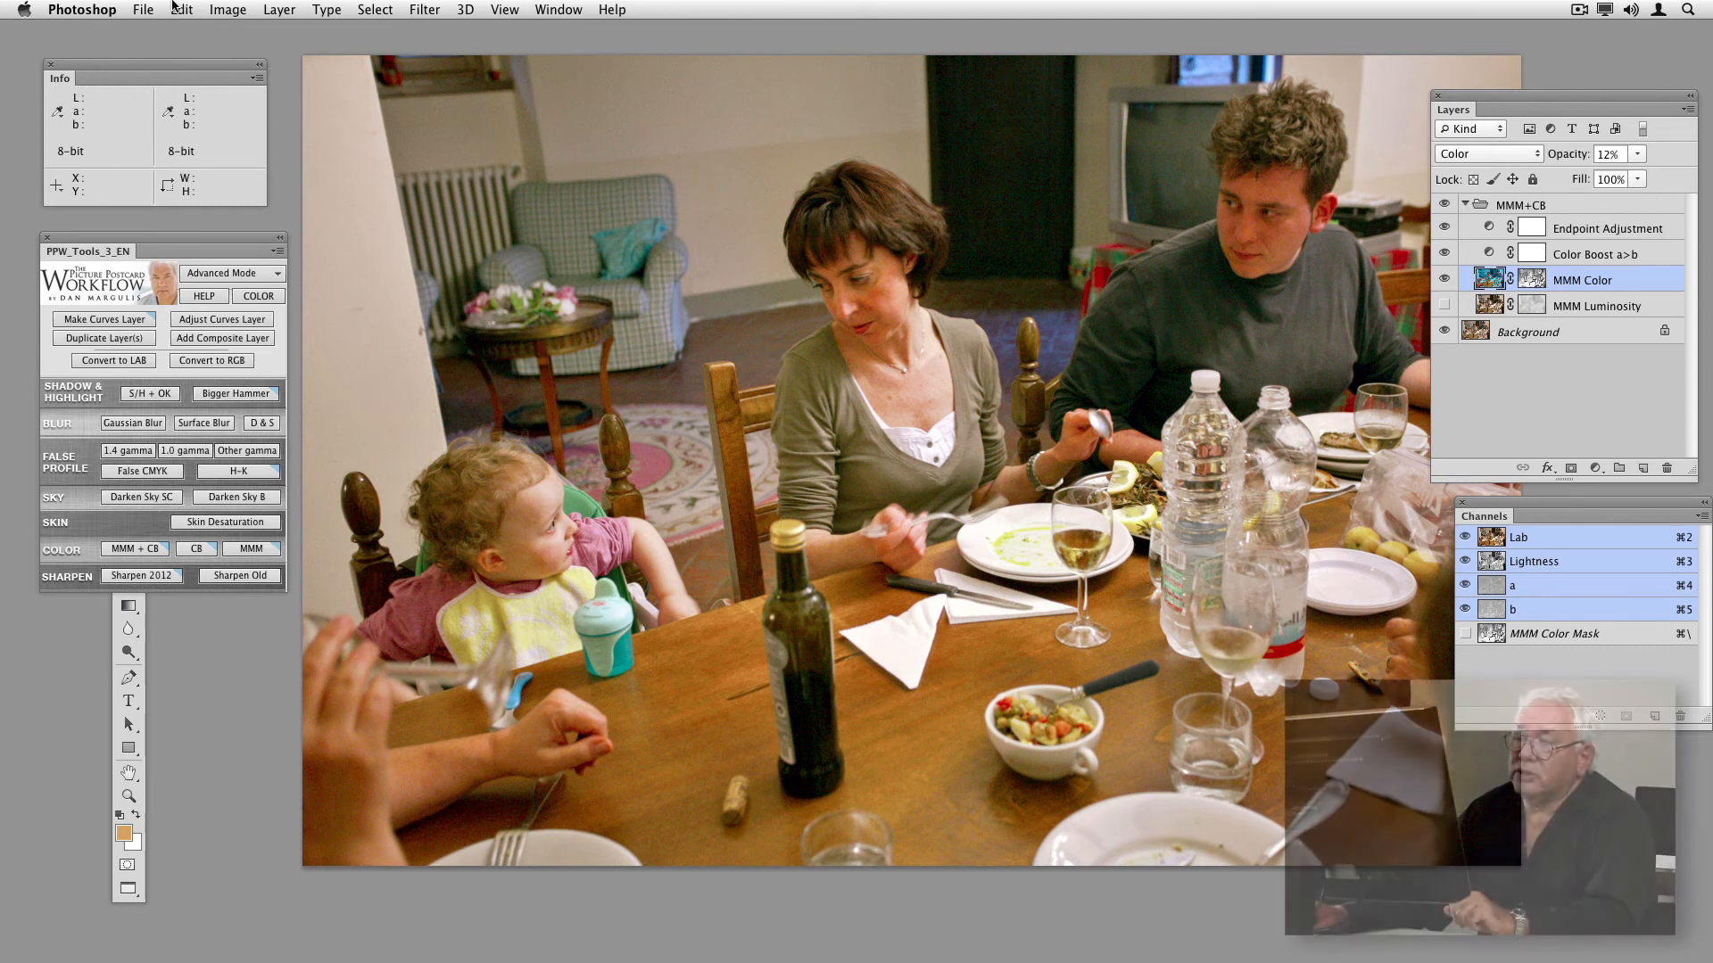
Step: Save the layered image as a copy named IMG_9683_20cx.psd in the JPEG folder
click(141, 9)
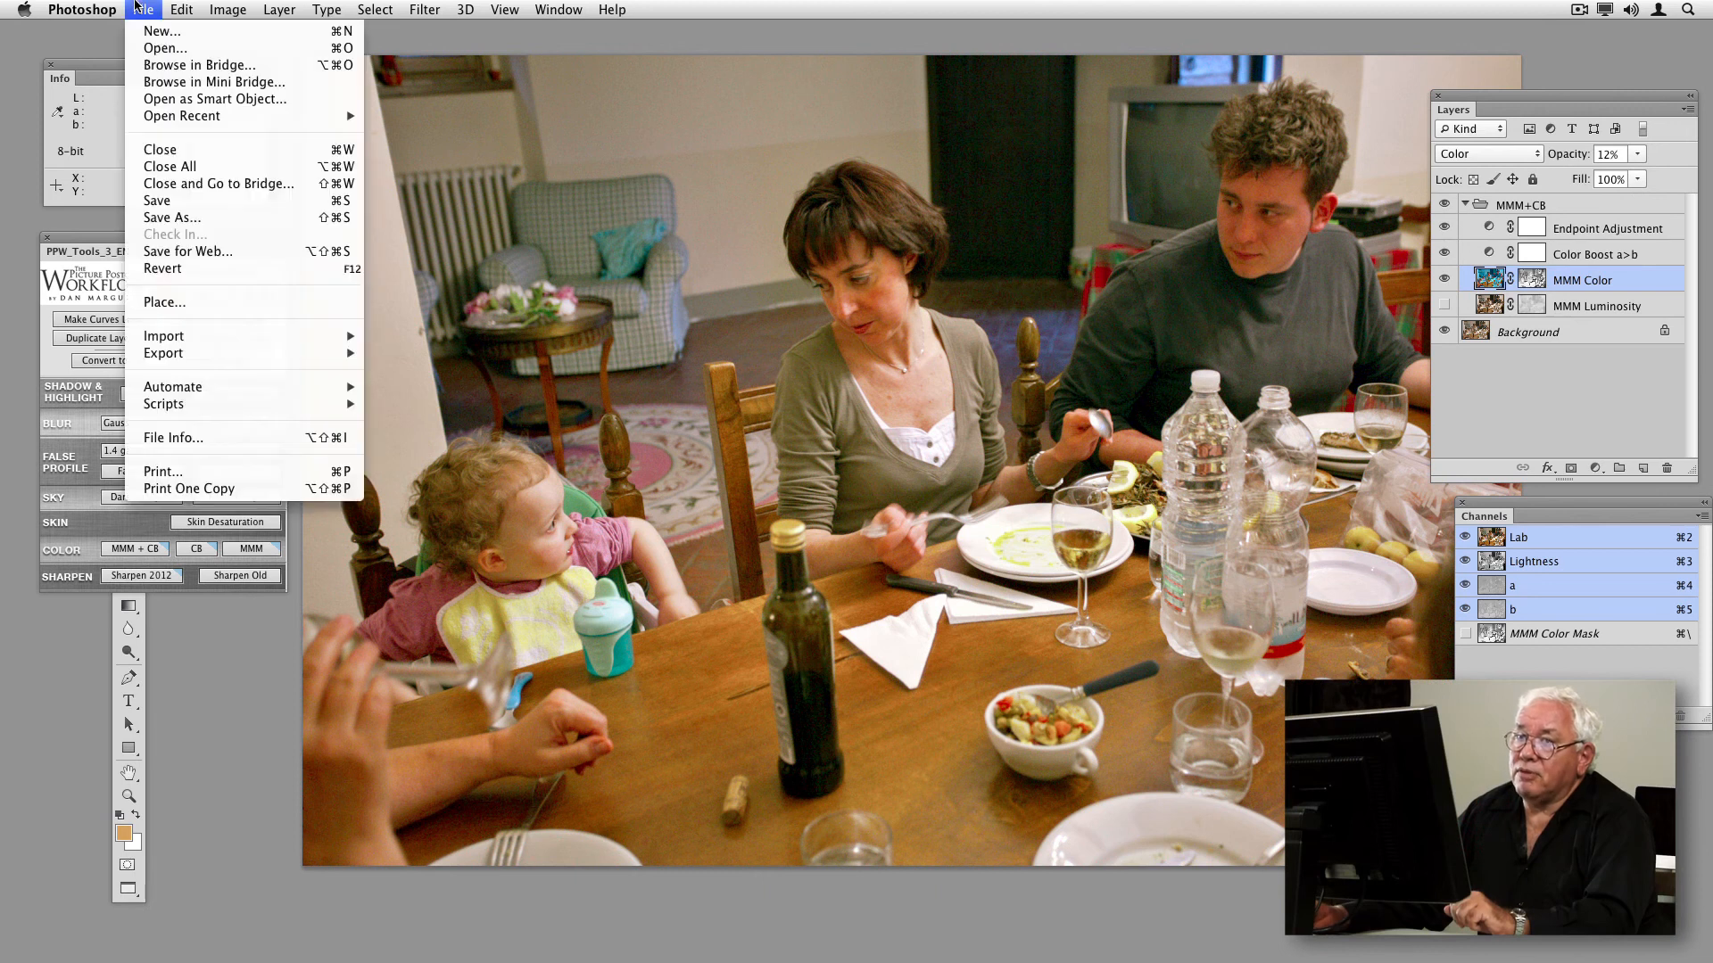
click(187, 220)
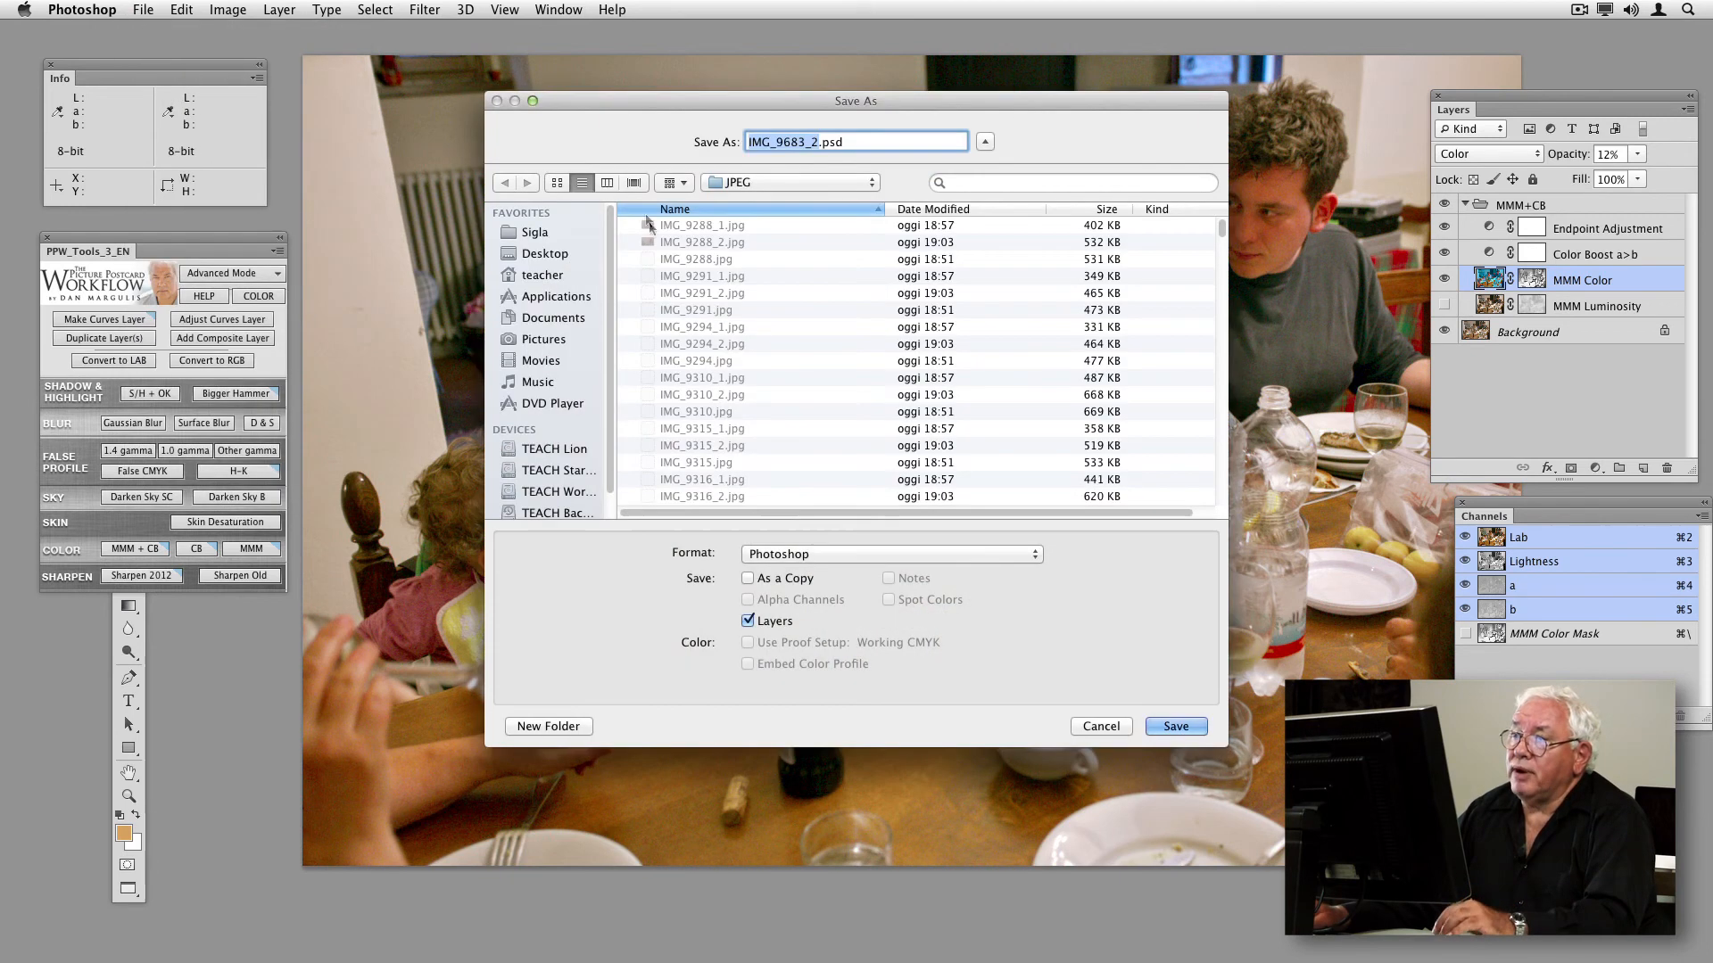
click(818, 141)
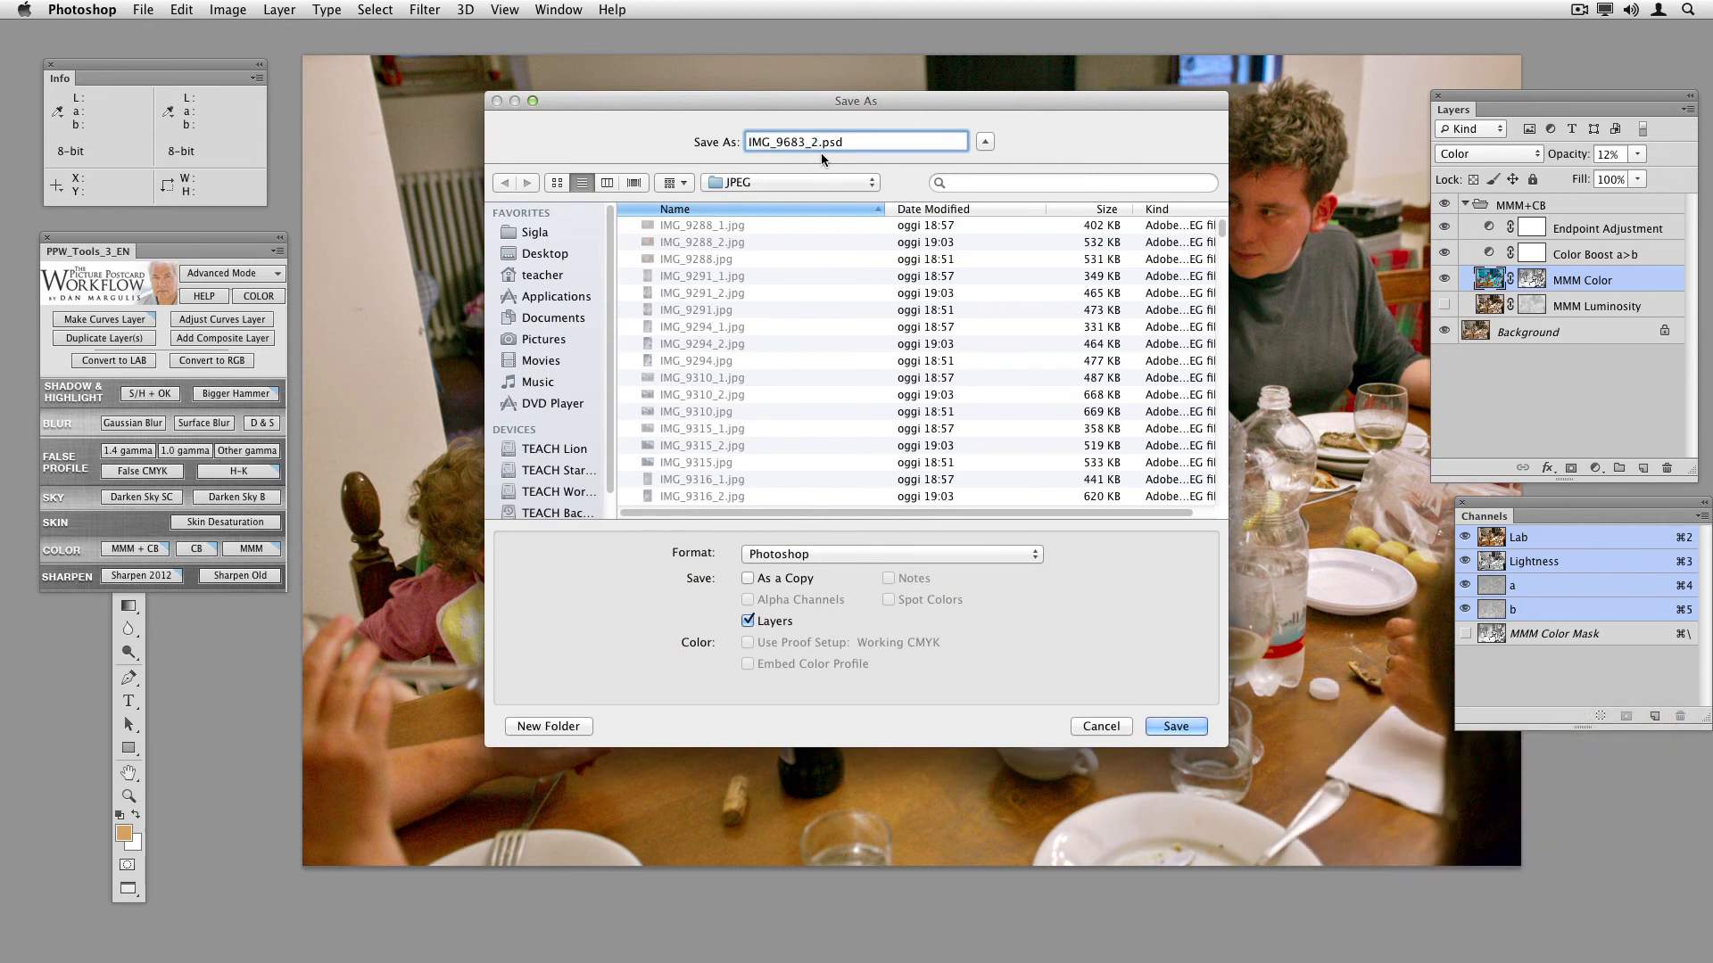
text(0cx)
key(Return)
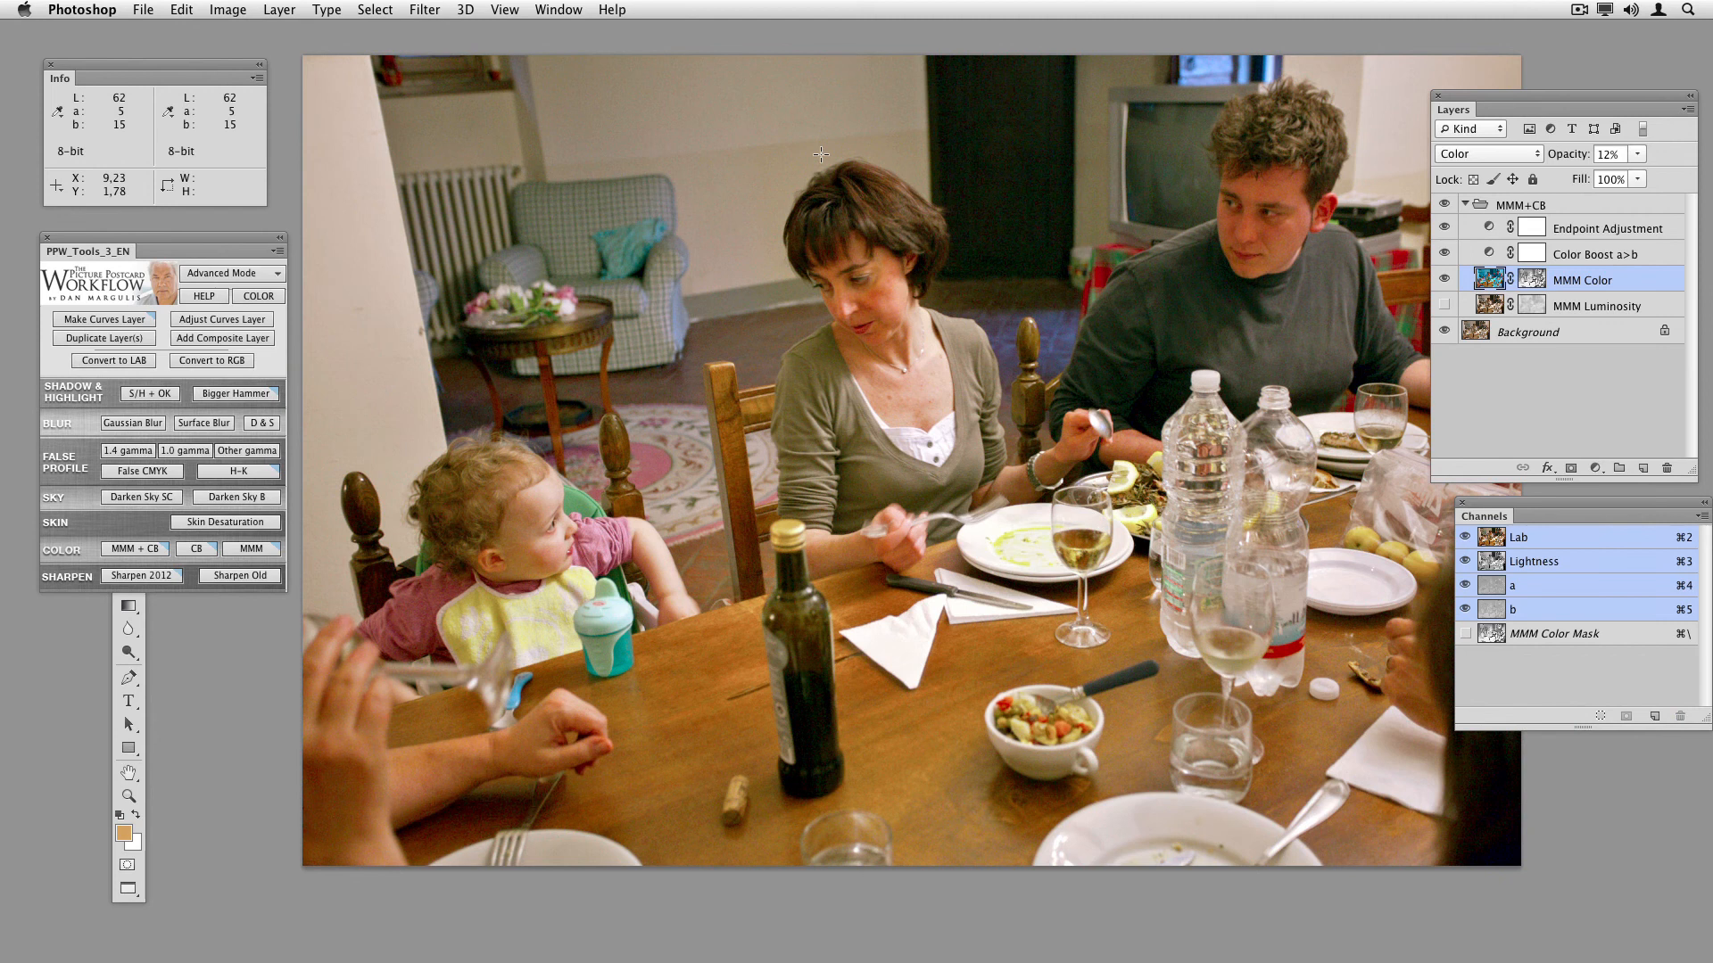
Step: Tile all open versions of the photo horizontally
click(143, 10)
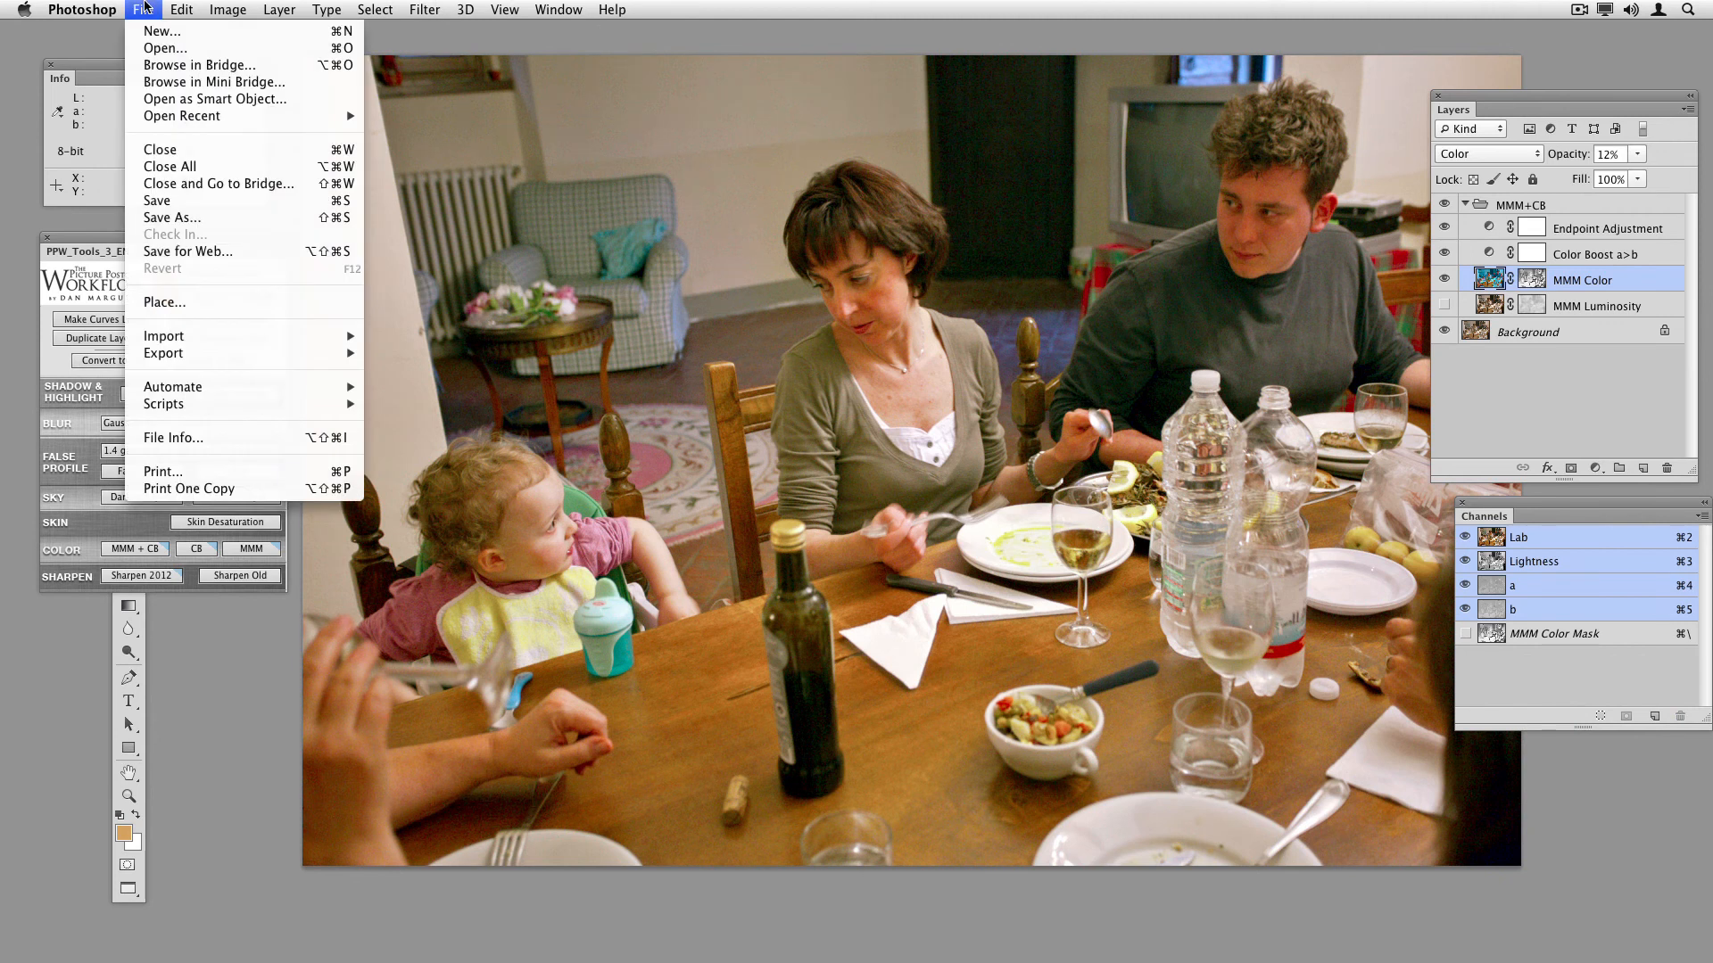
mouse_move(189, 117)
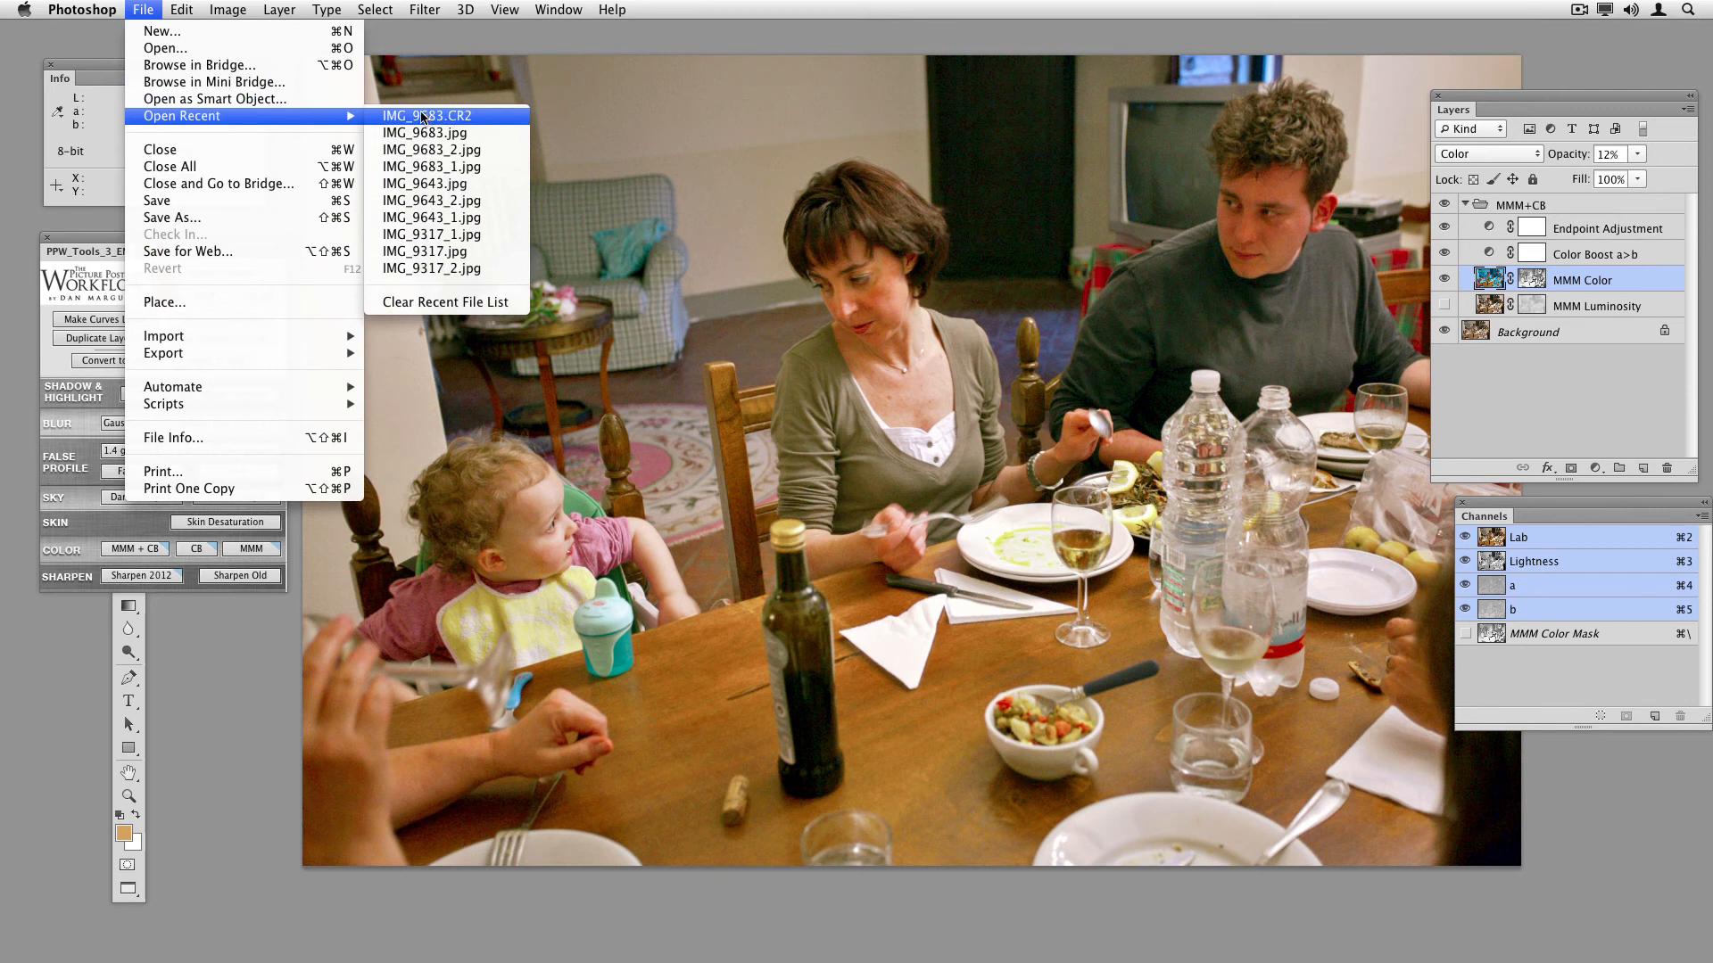
click(228, 10)
click(558, 10)
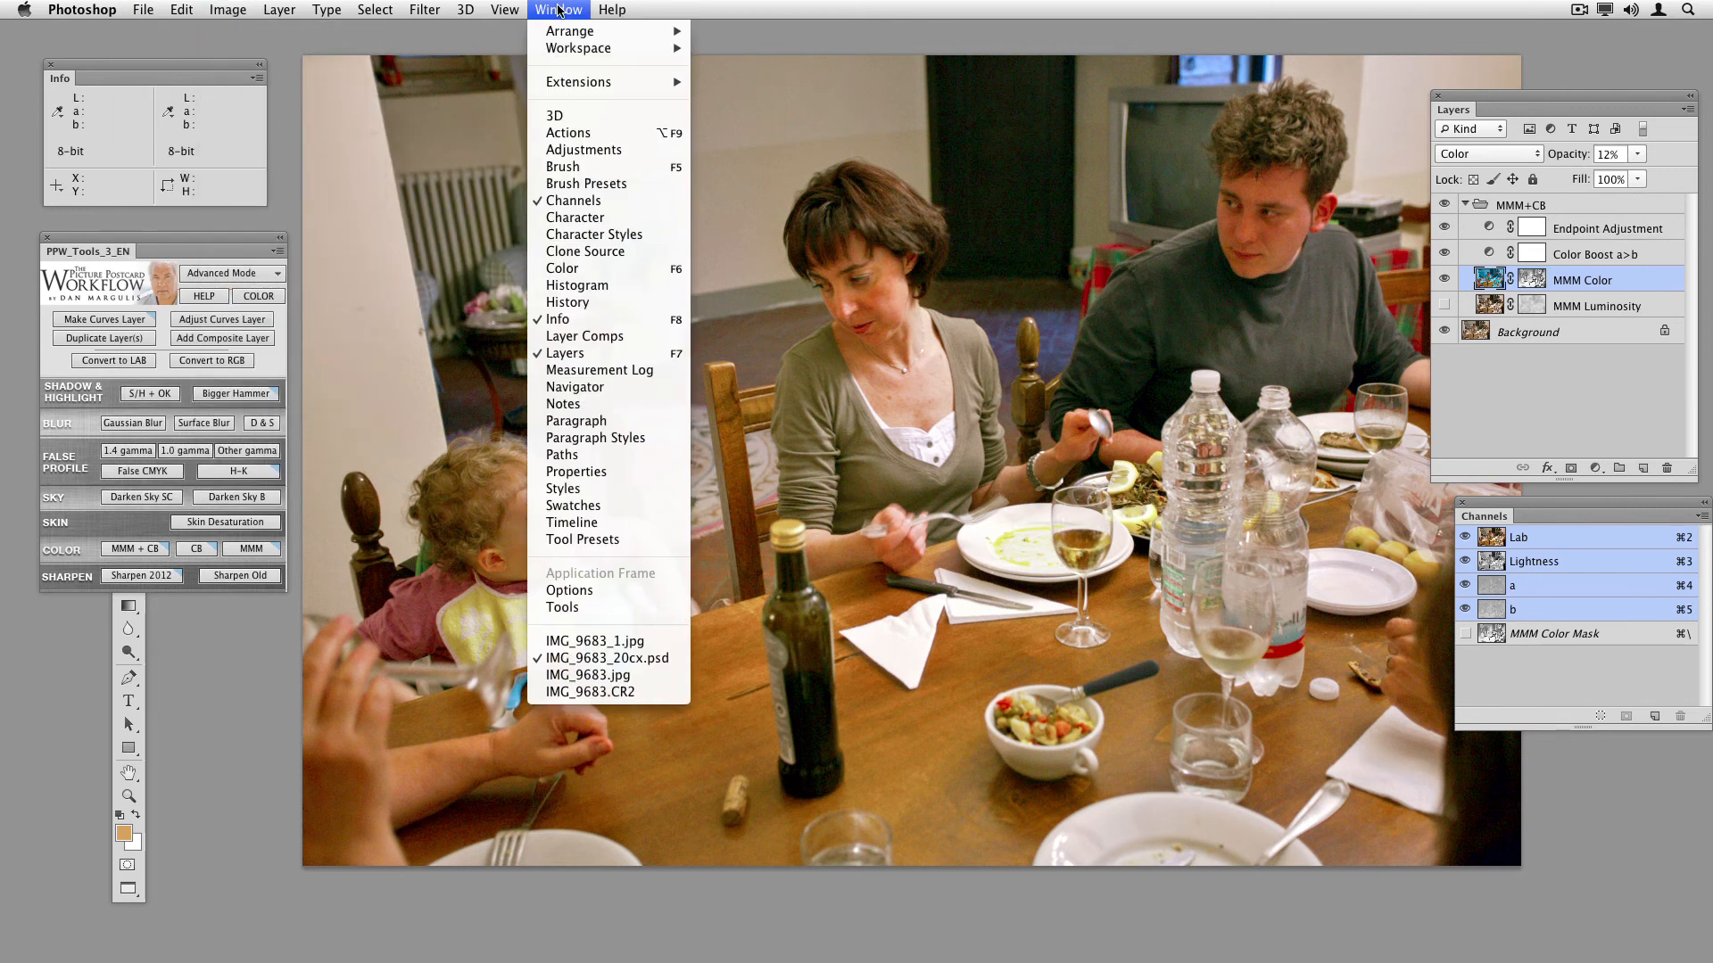
mouse_move(567, 31)
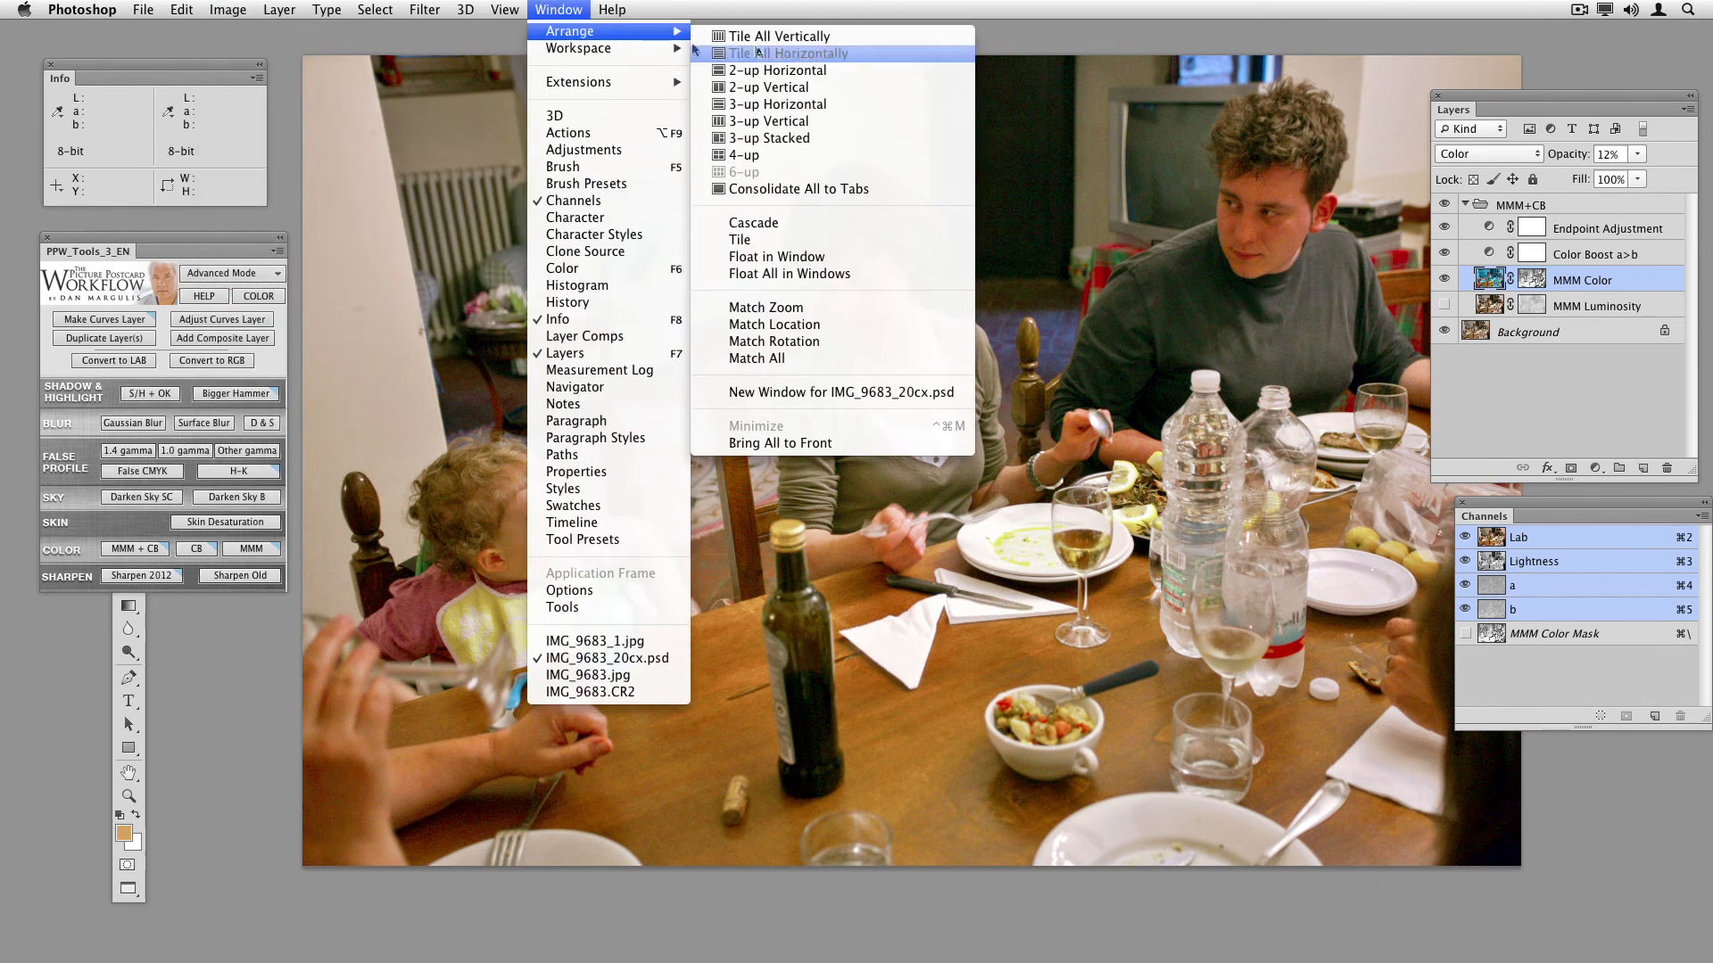
click(783, 52)
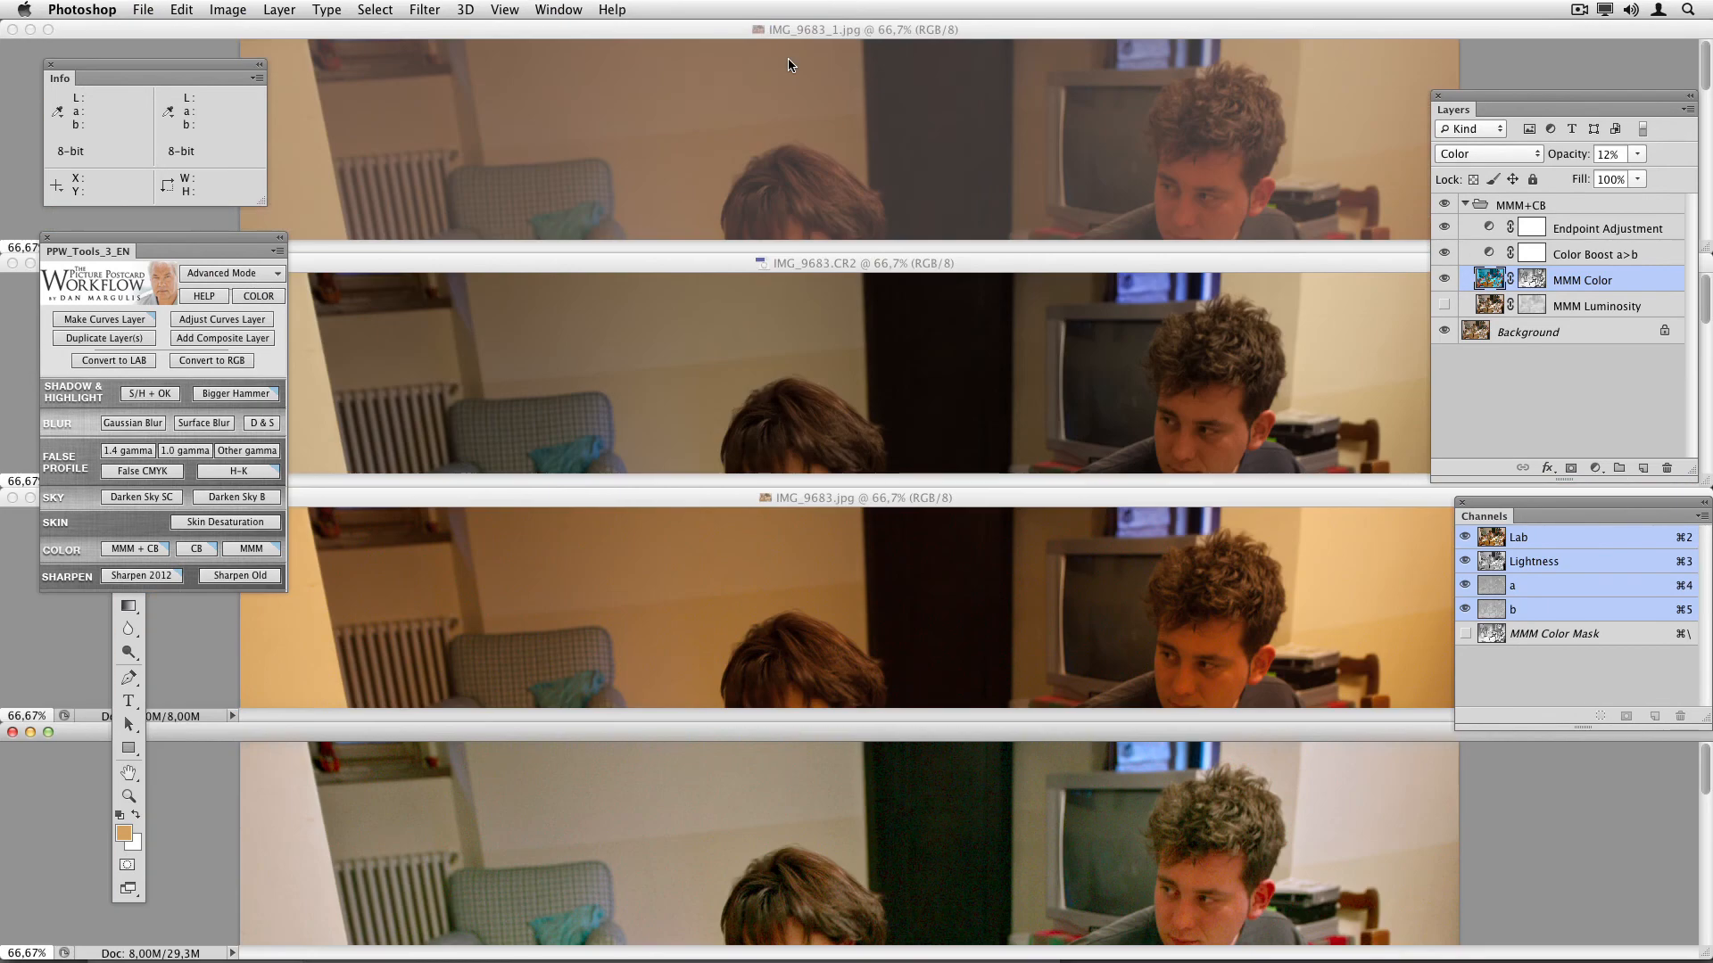
Step: Tile all four open images vertically and hide the panels to compare the versions side by side
click(559, 9)
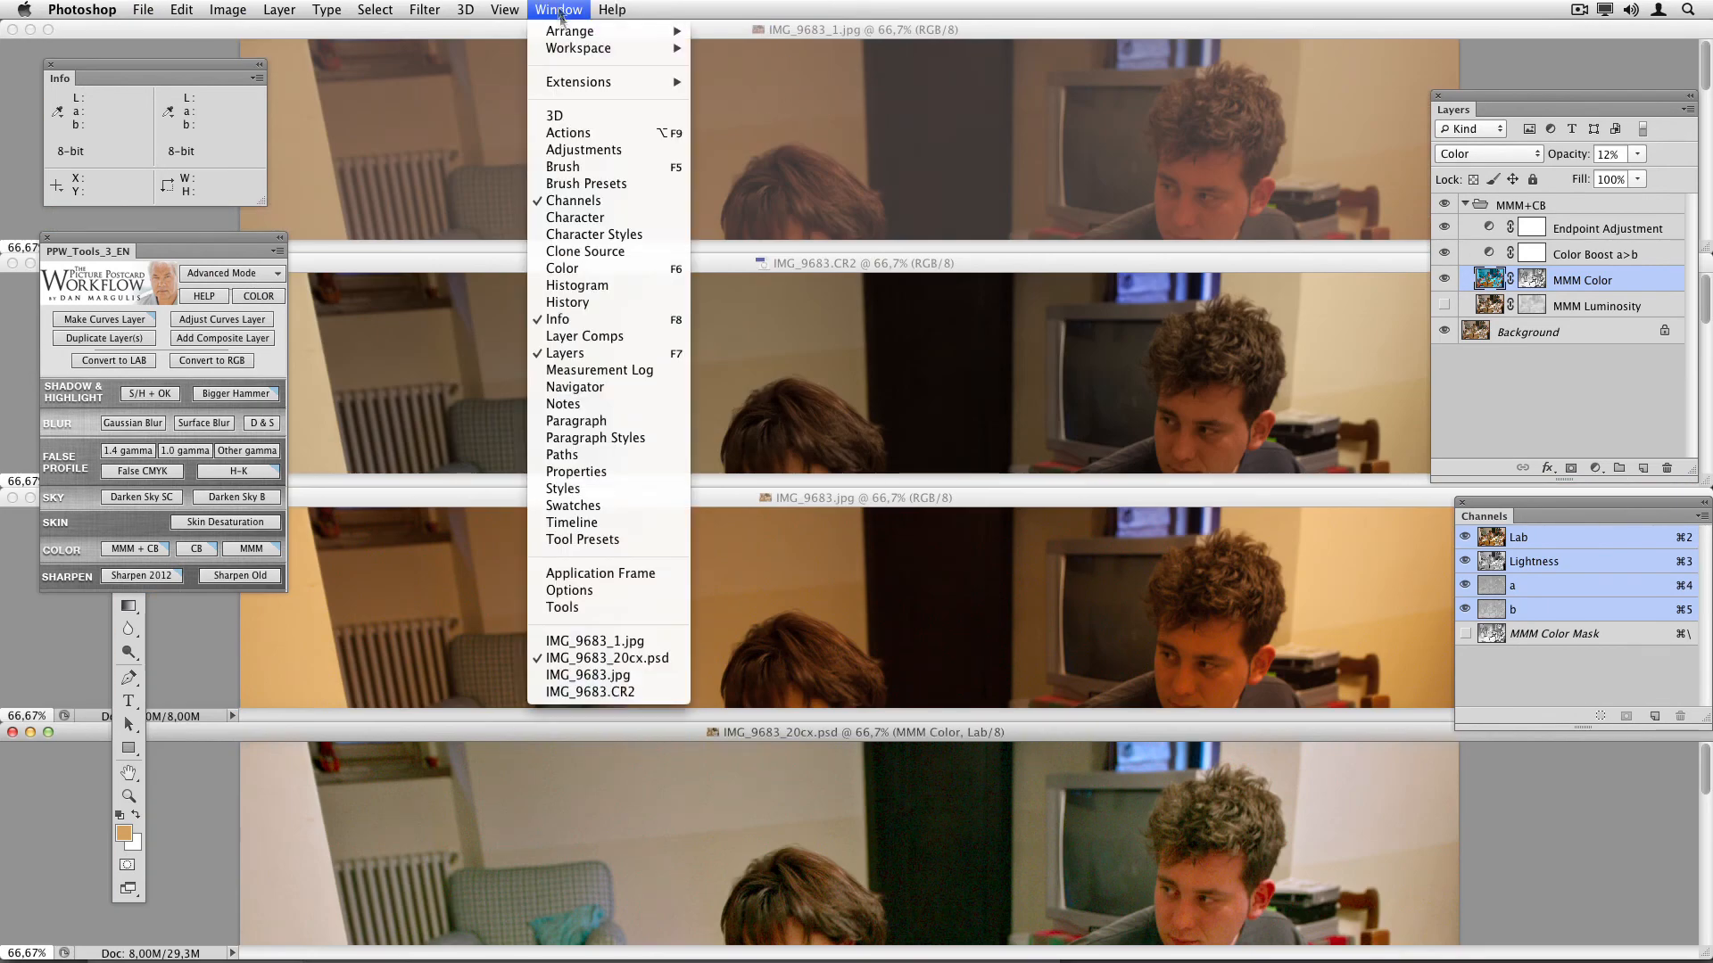
mouse_move(571, 31)
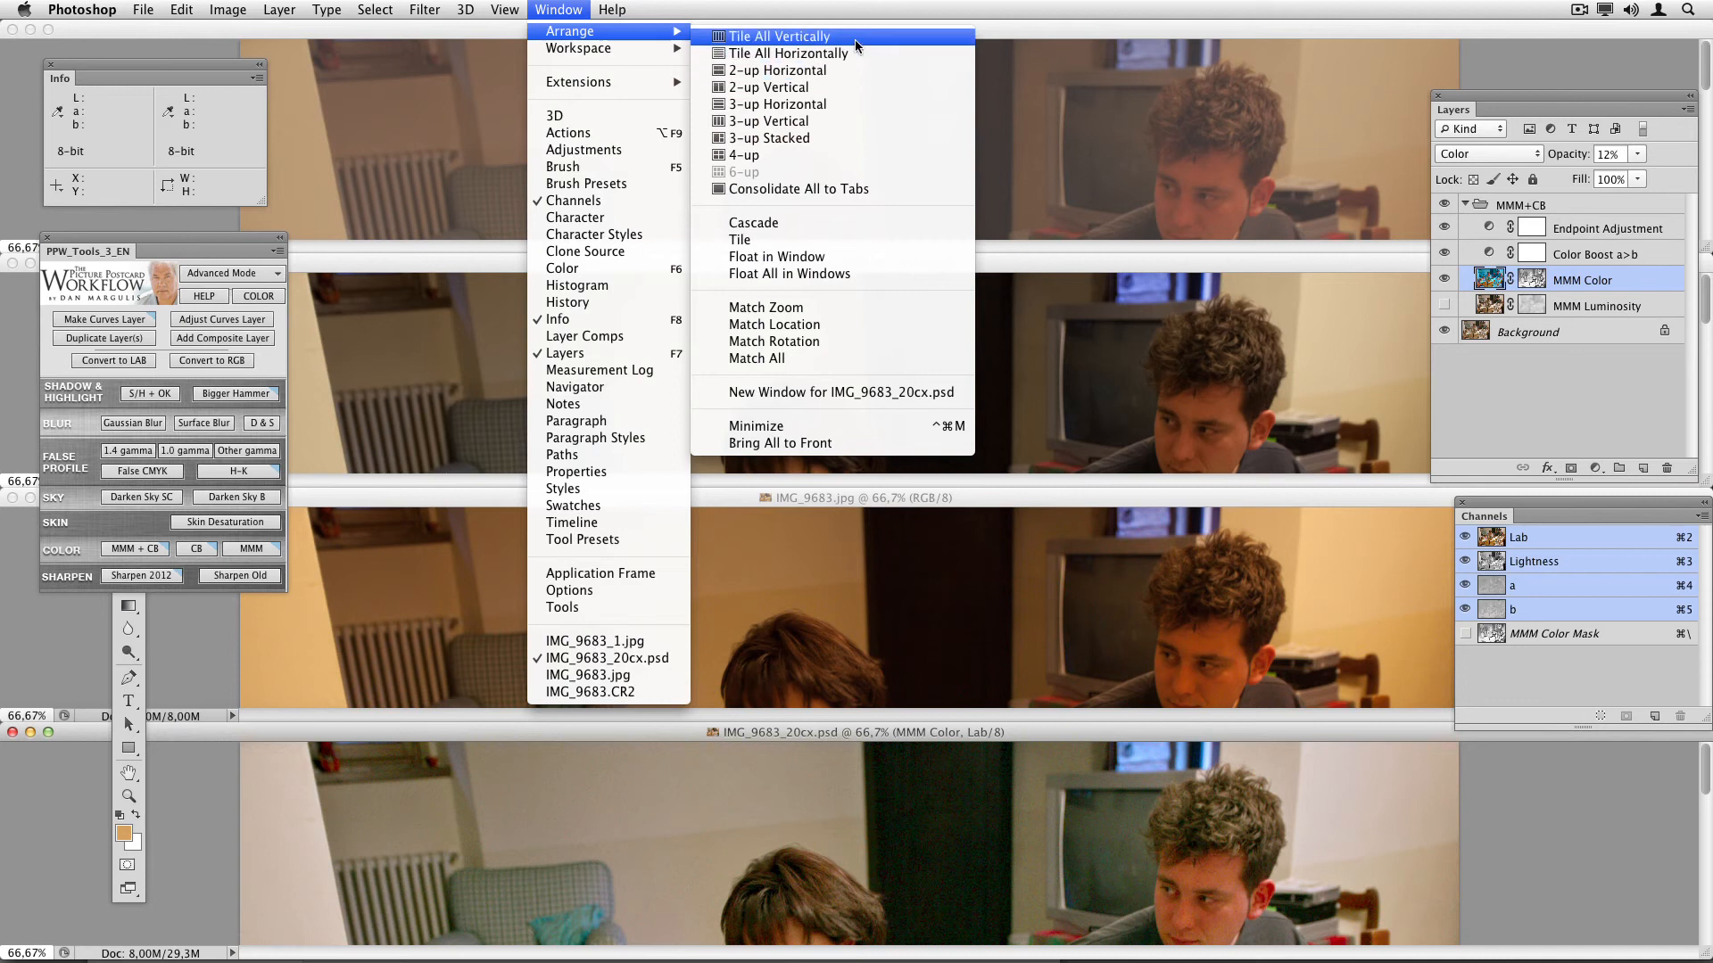
click(855, 40)
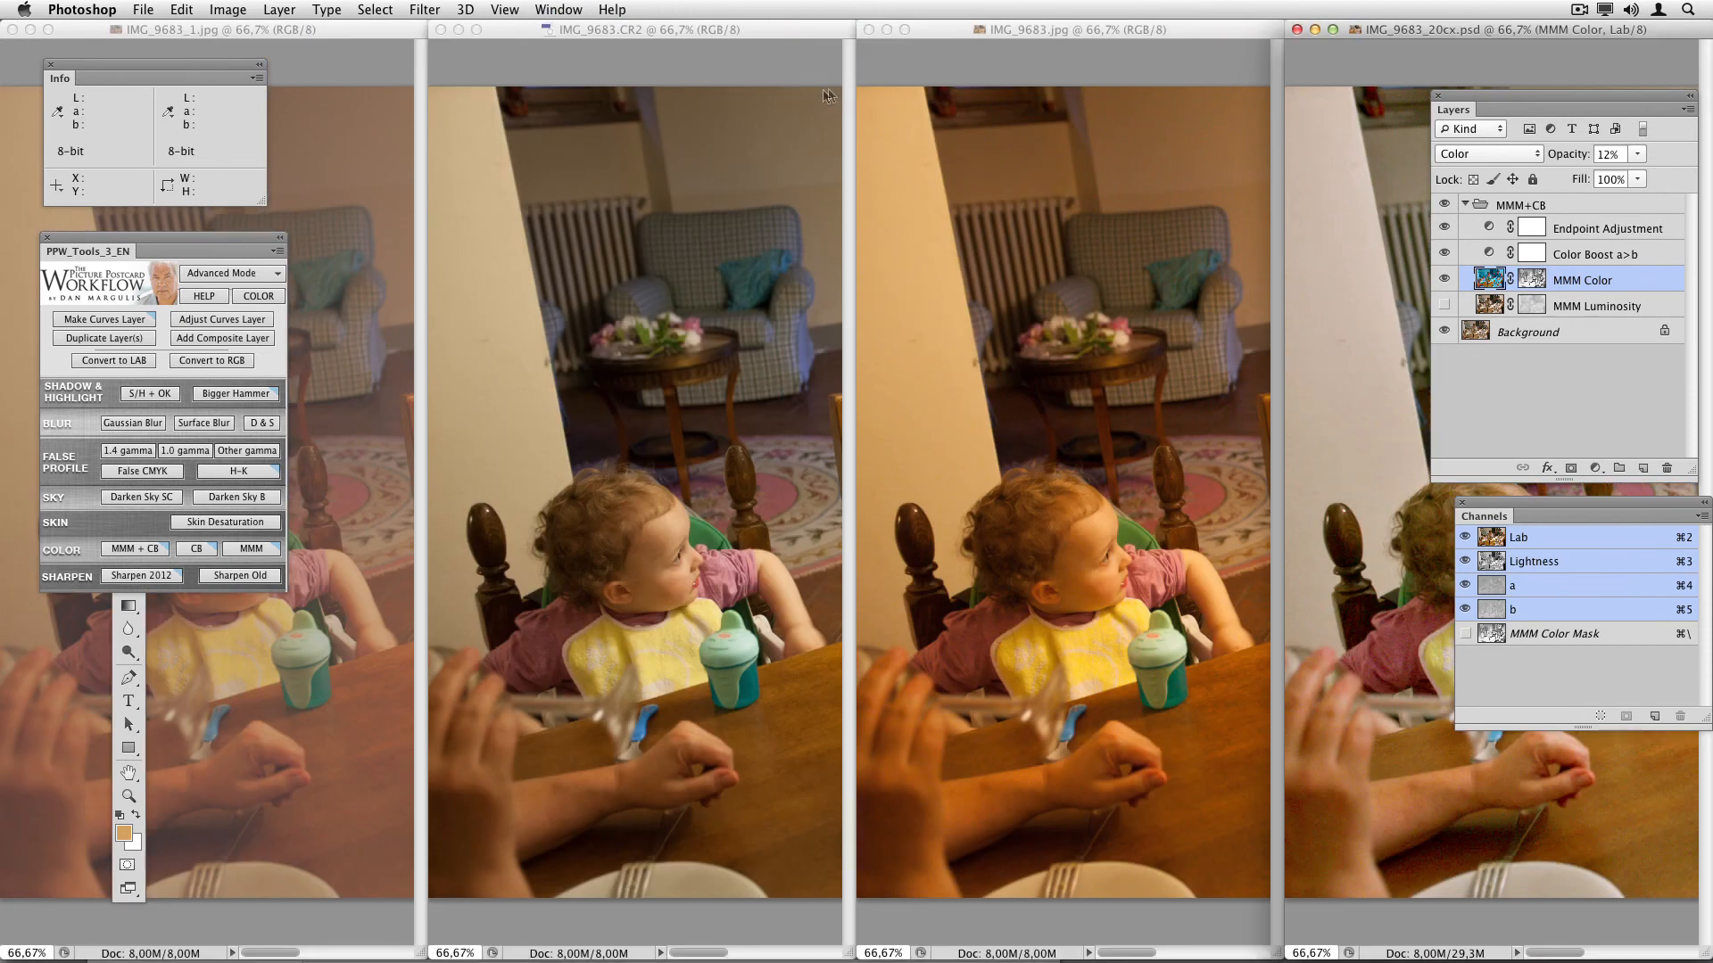
key(Tab)
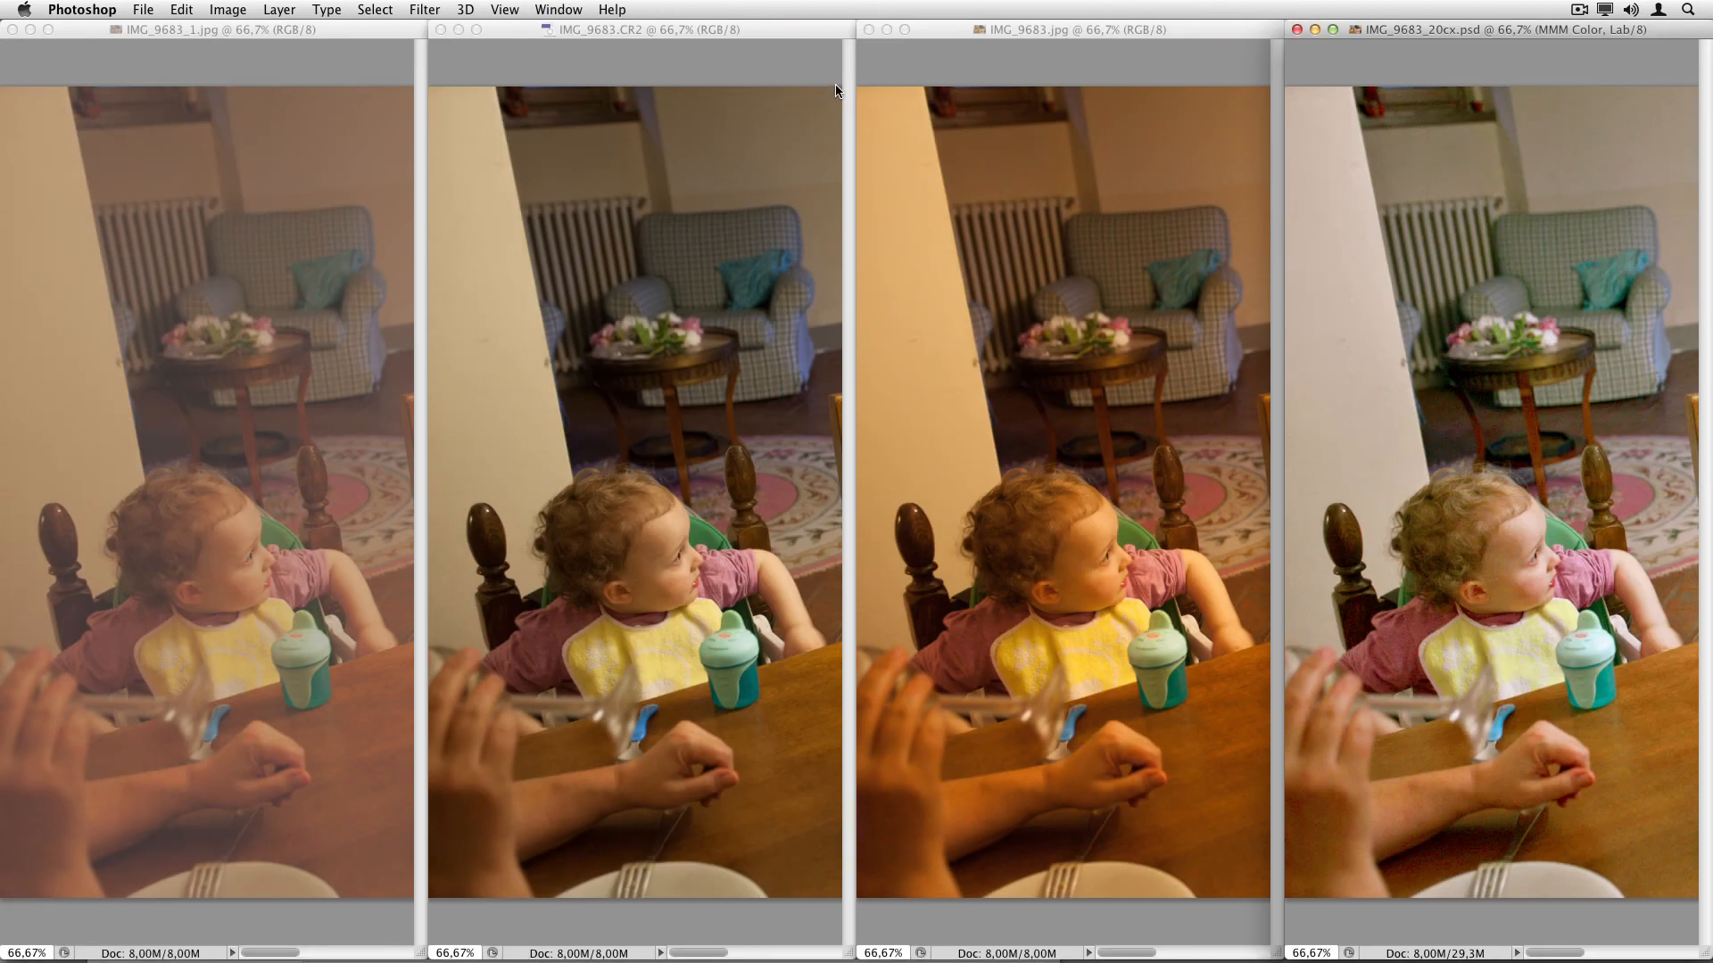
click(797, 35)
click(925, 35)
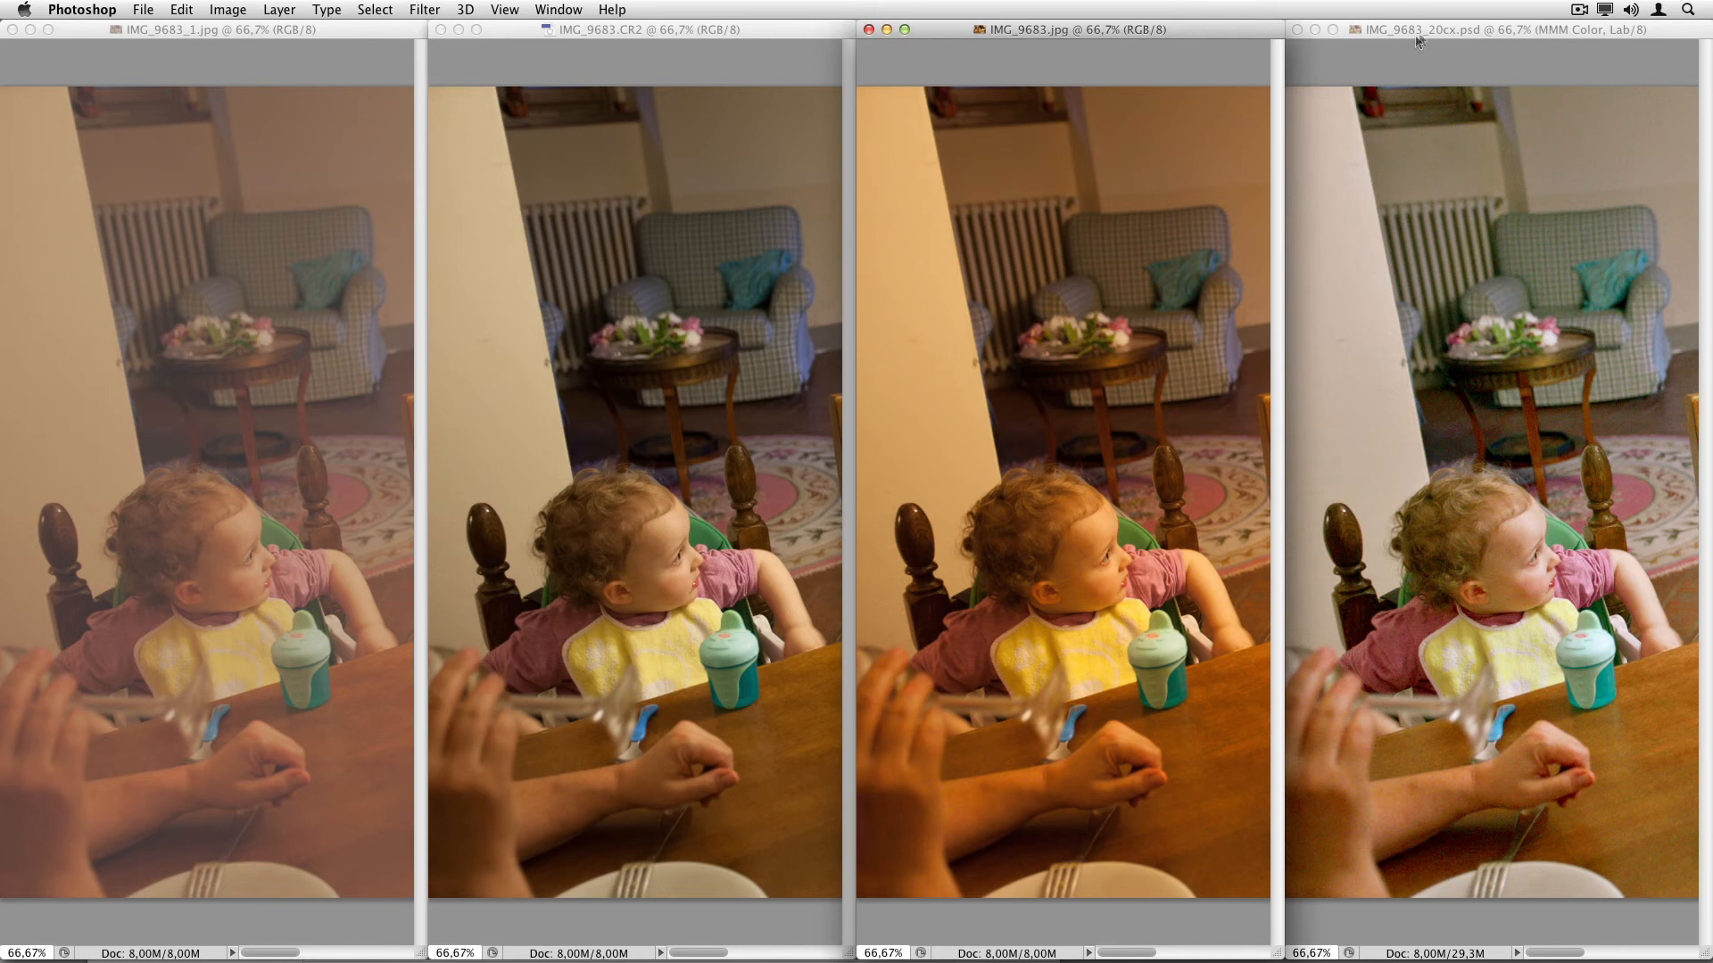
Step: Close IMG_9683_1.jpg, tile the three remaining images vertically to compare them, and show IMG_9683.jpg in full-screen mode
drag(20, 39, 70, 53)
click(61, 42)
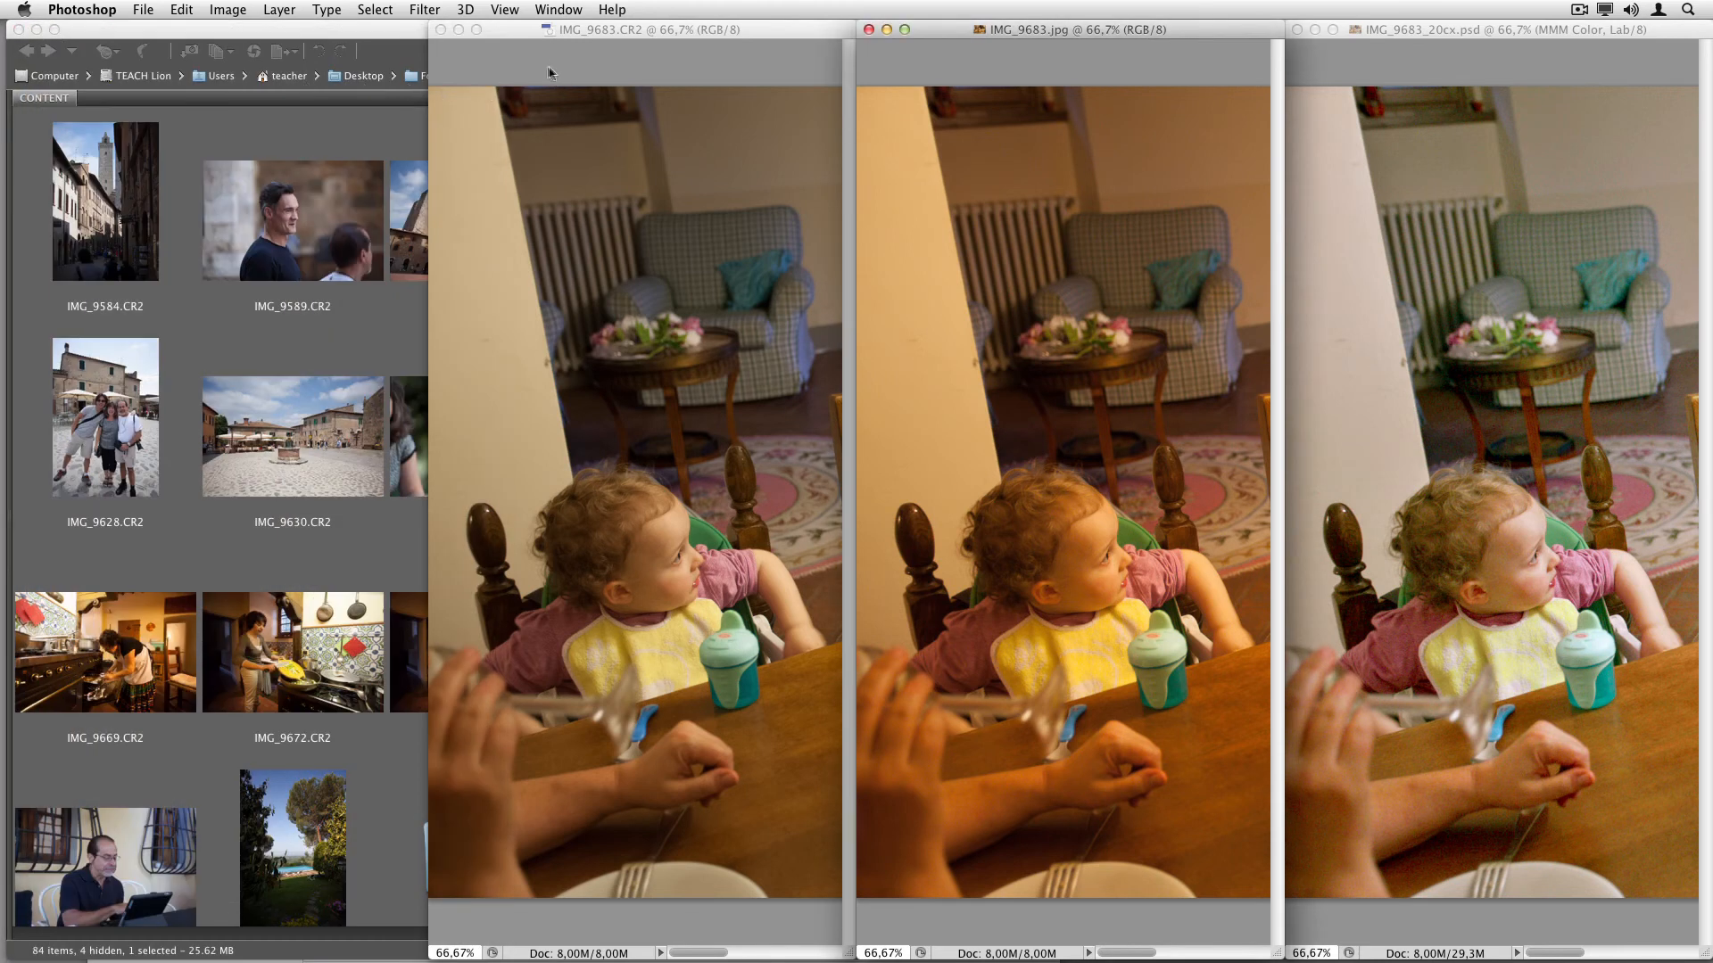
click(555, 10)
mouse_move(562, 32)
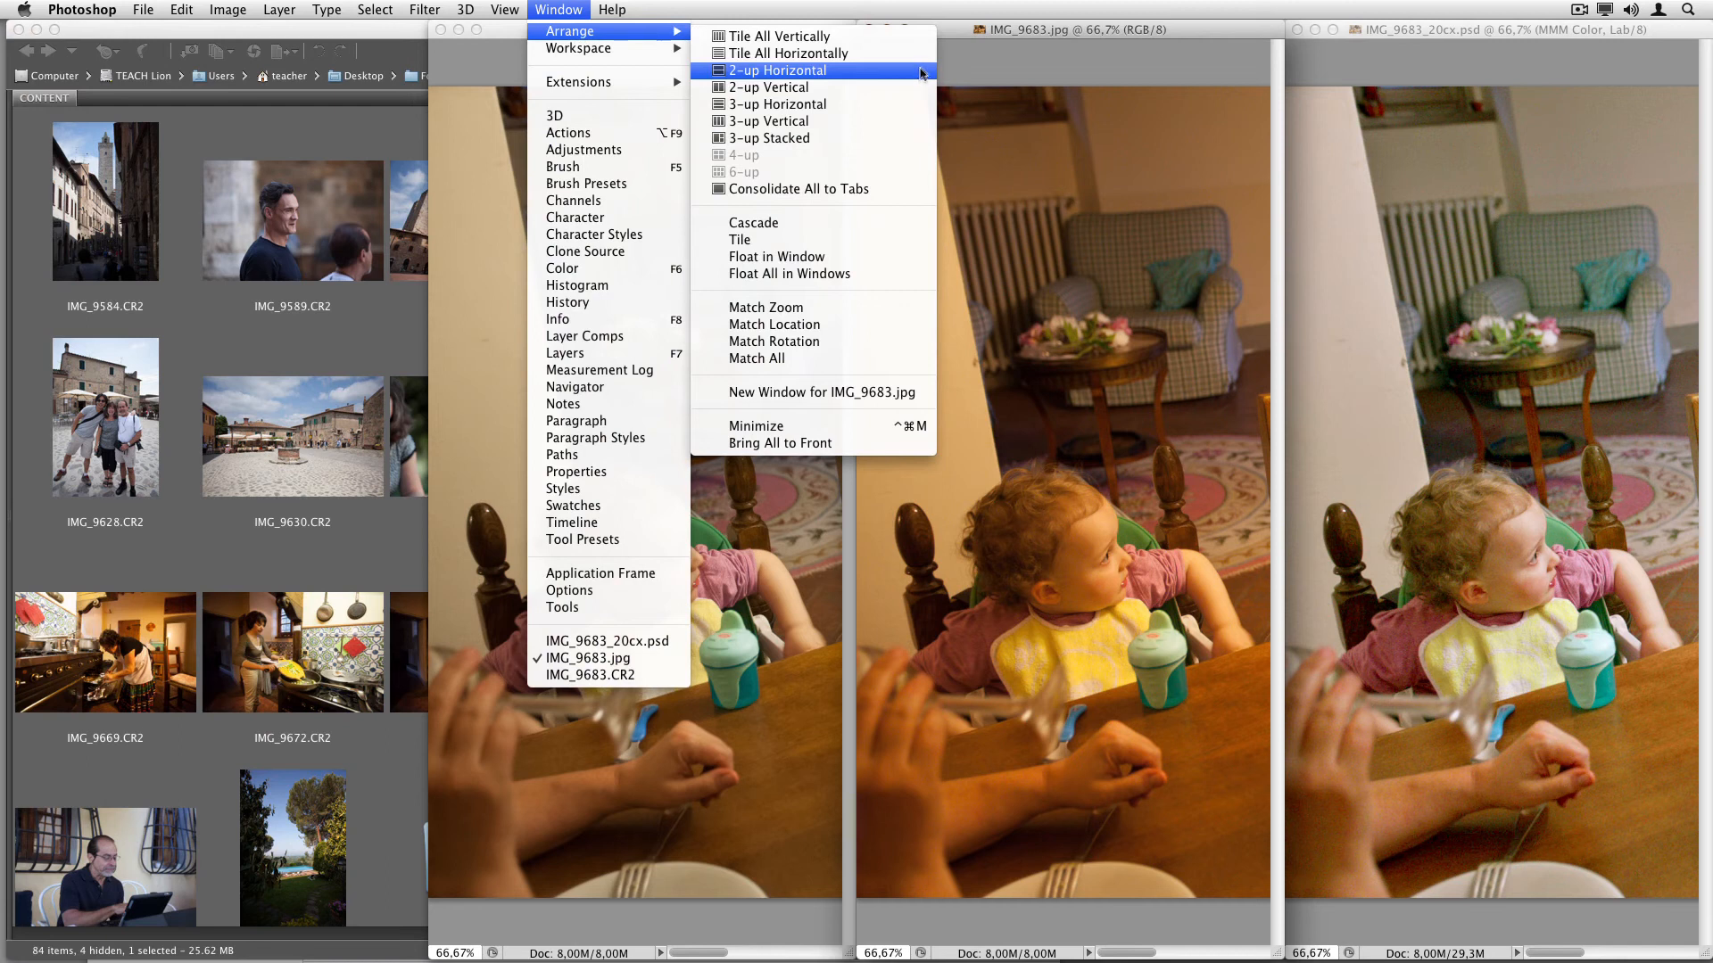
click(918, 39)
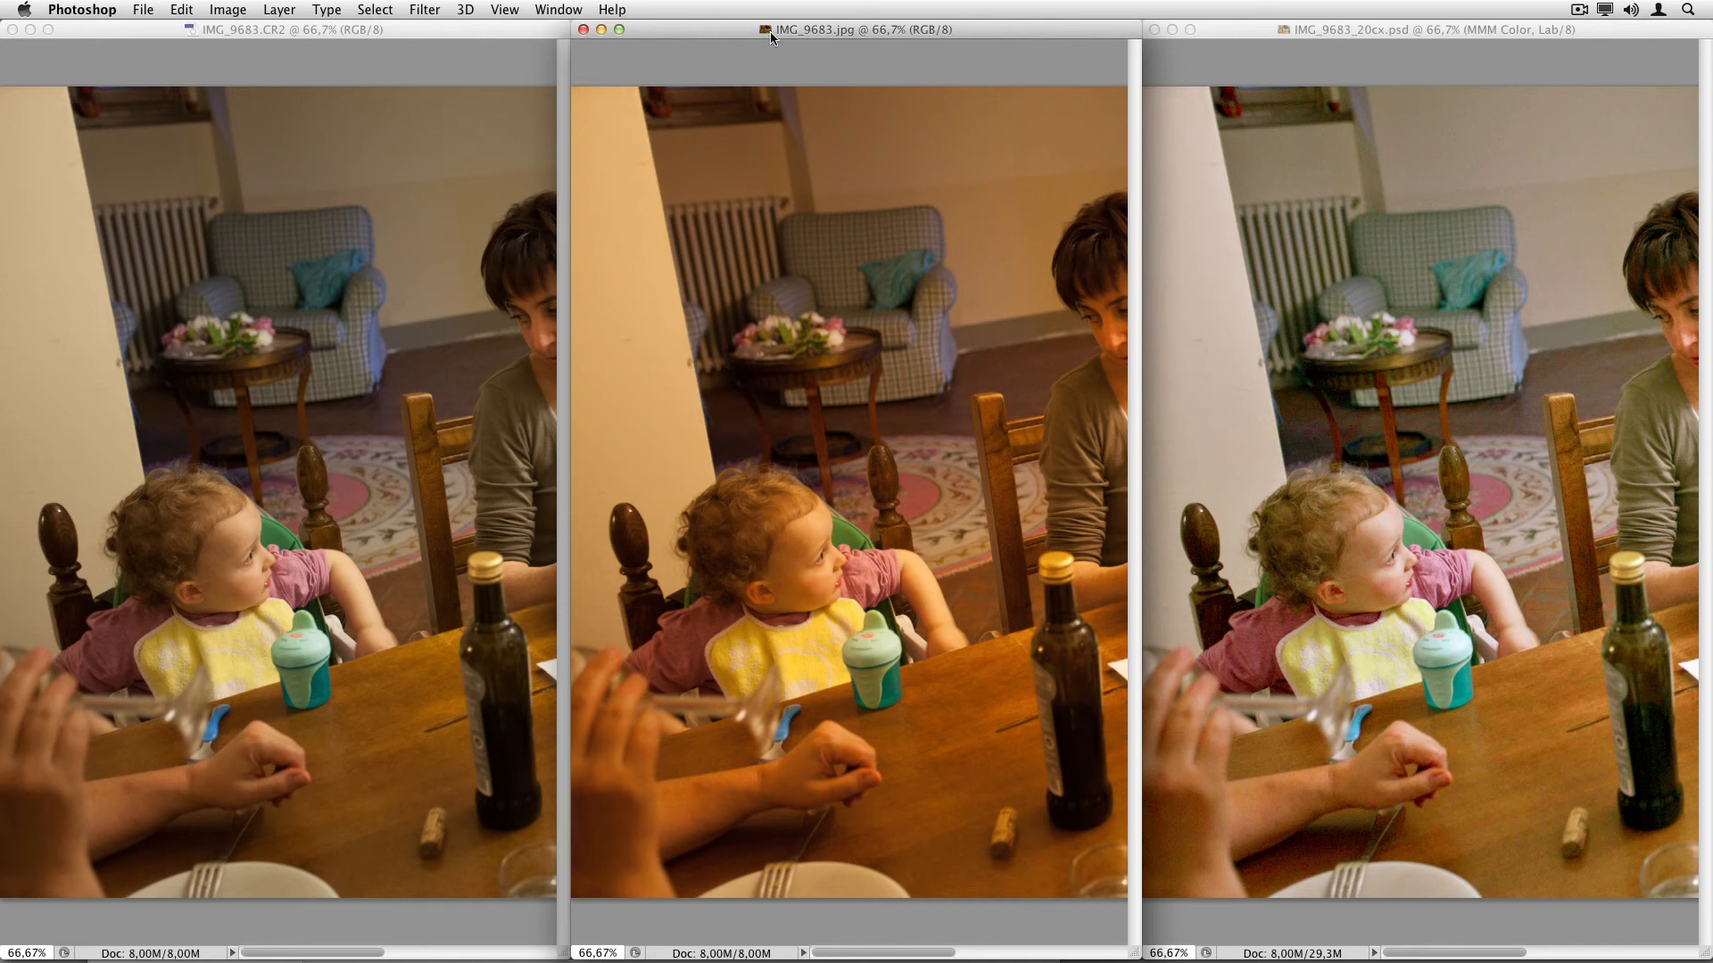
key(f)
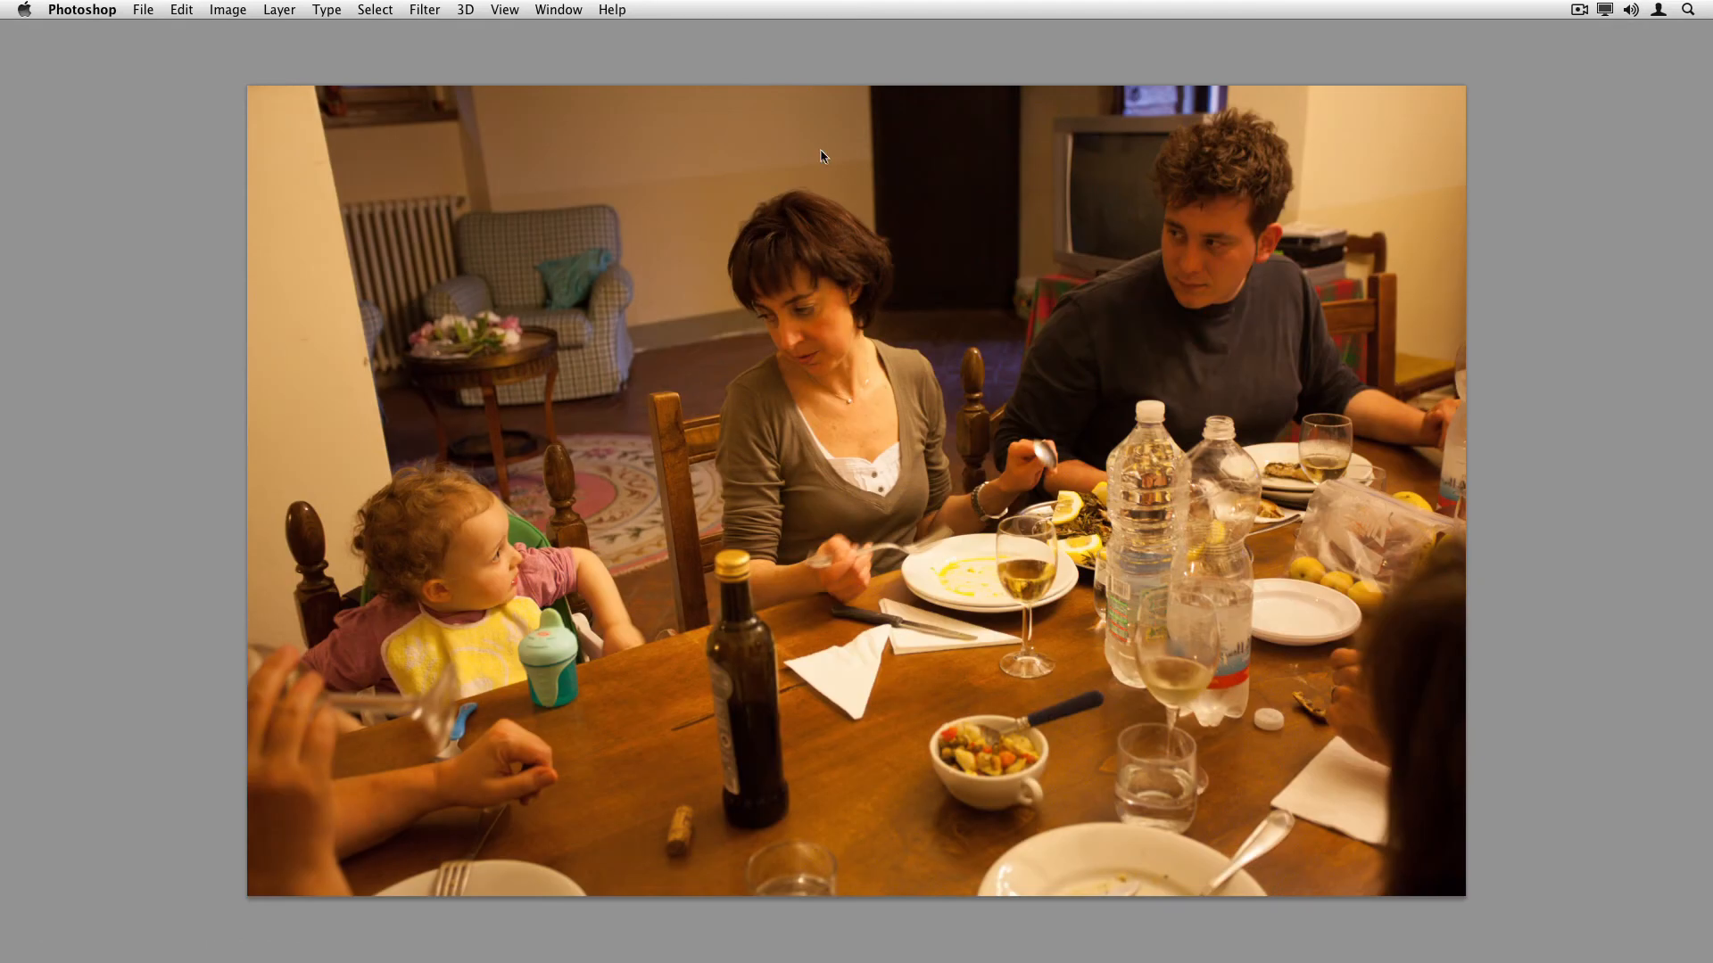
key(super+alt+shift+a)
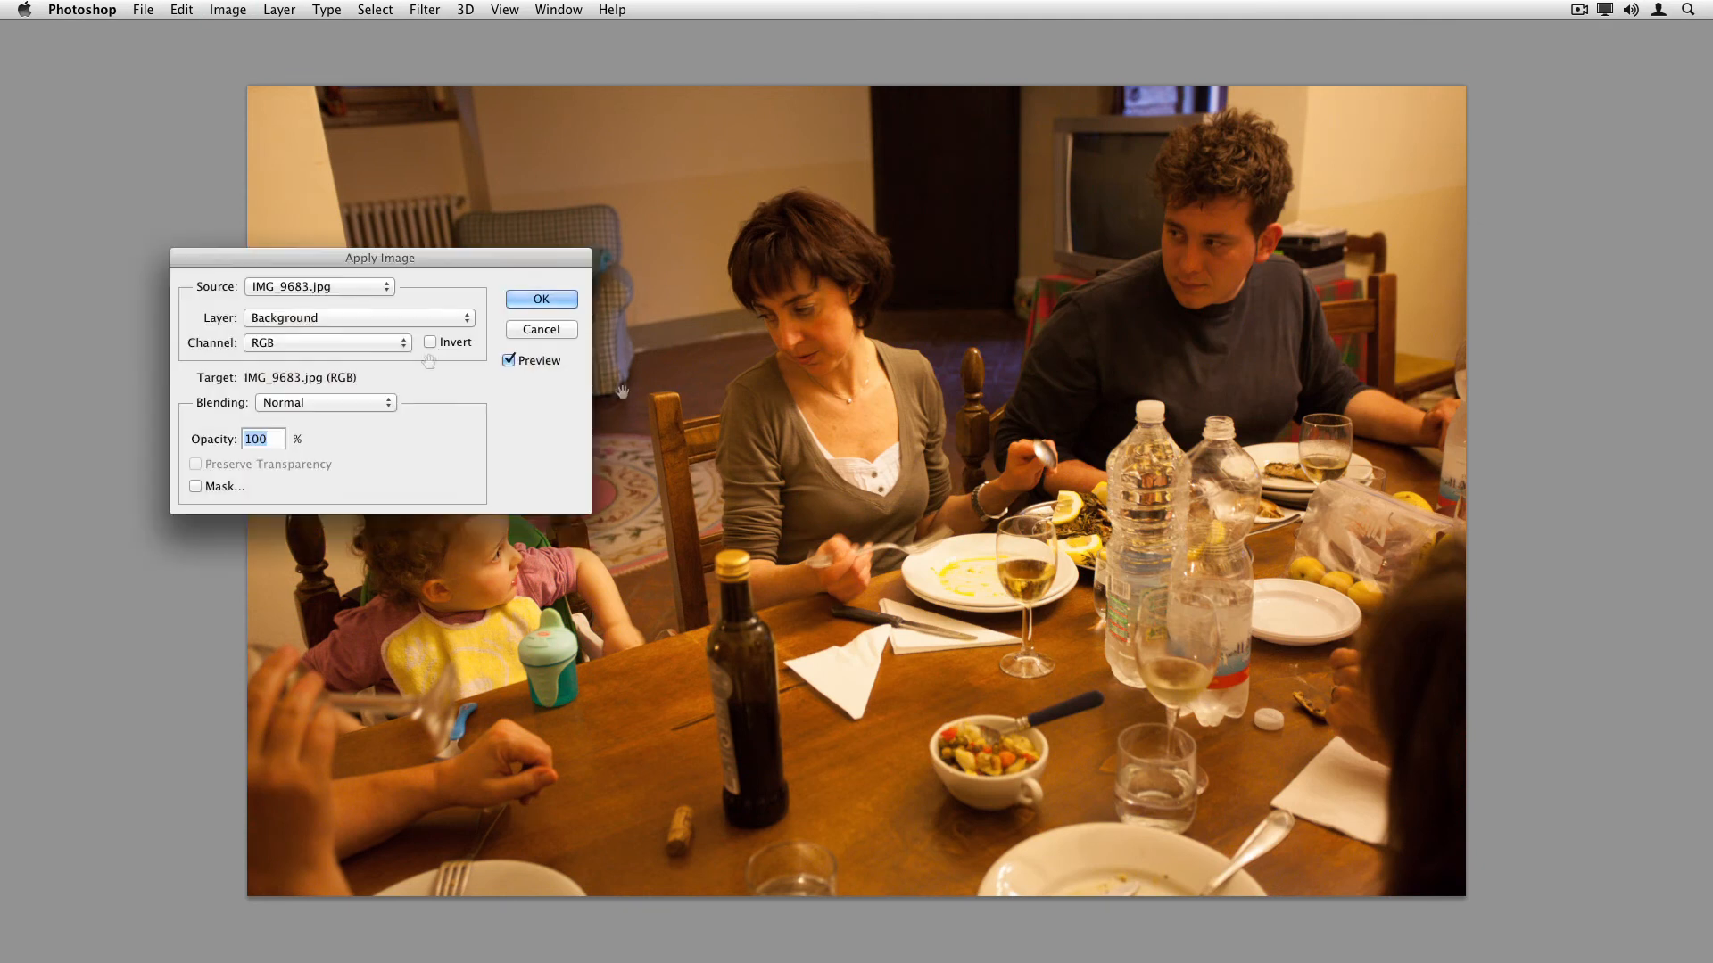
click(303, 286)
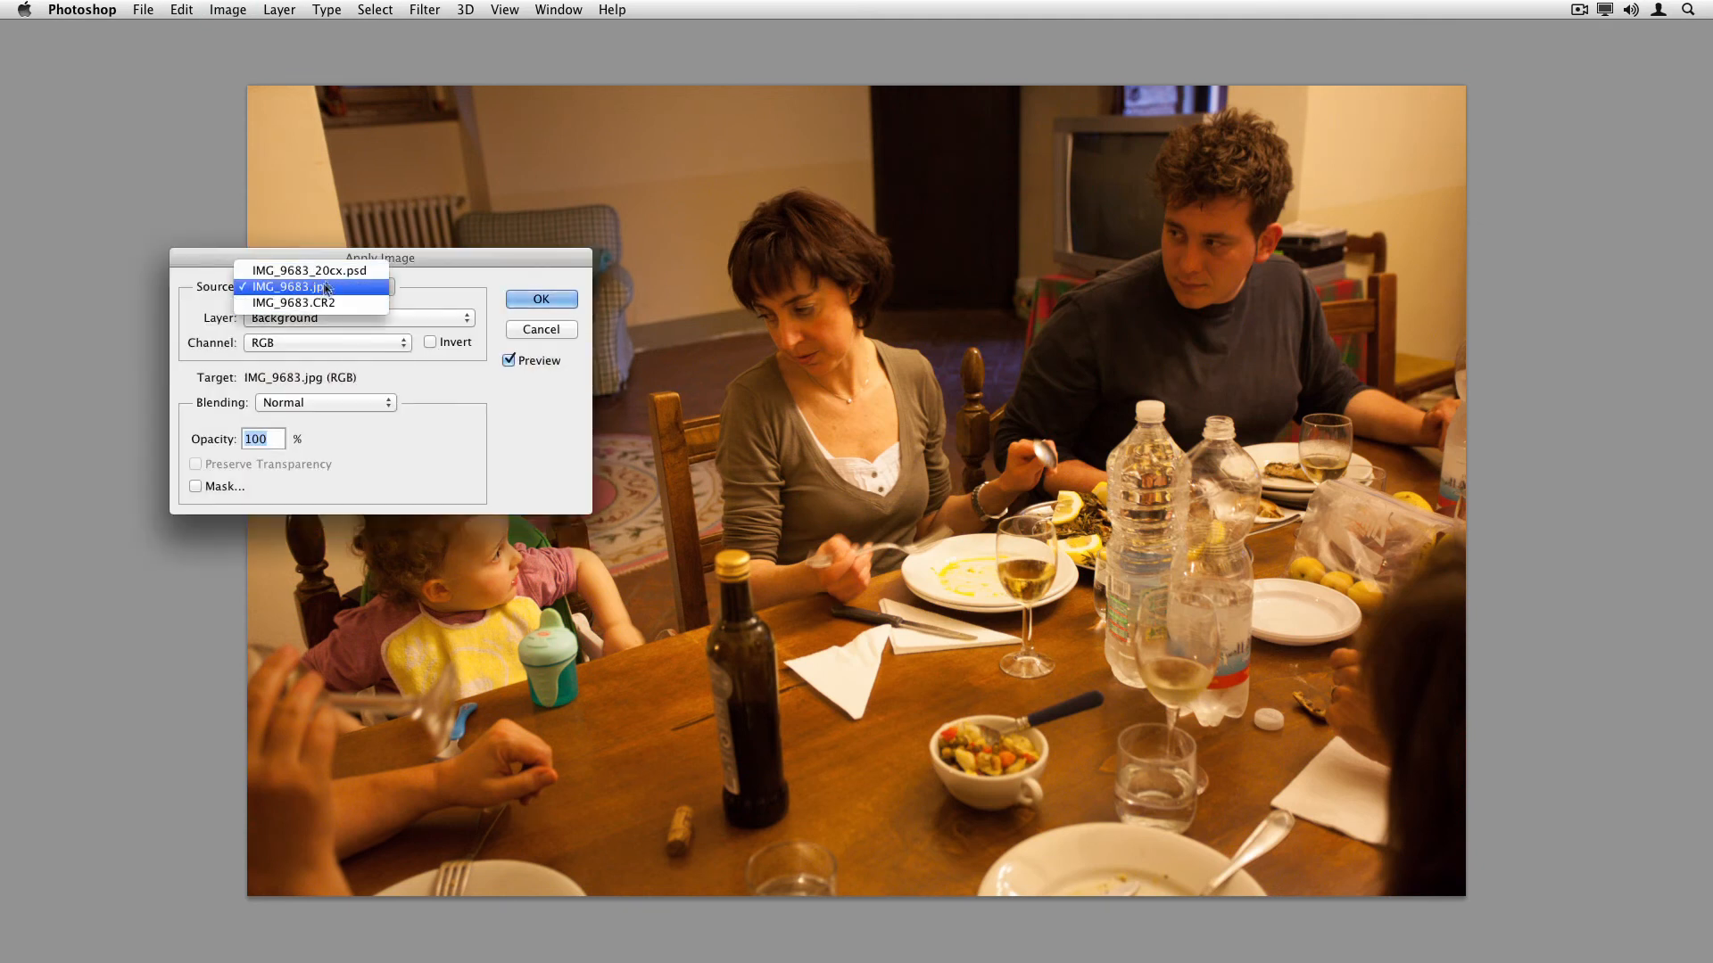
click(310, 270)
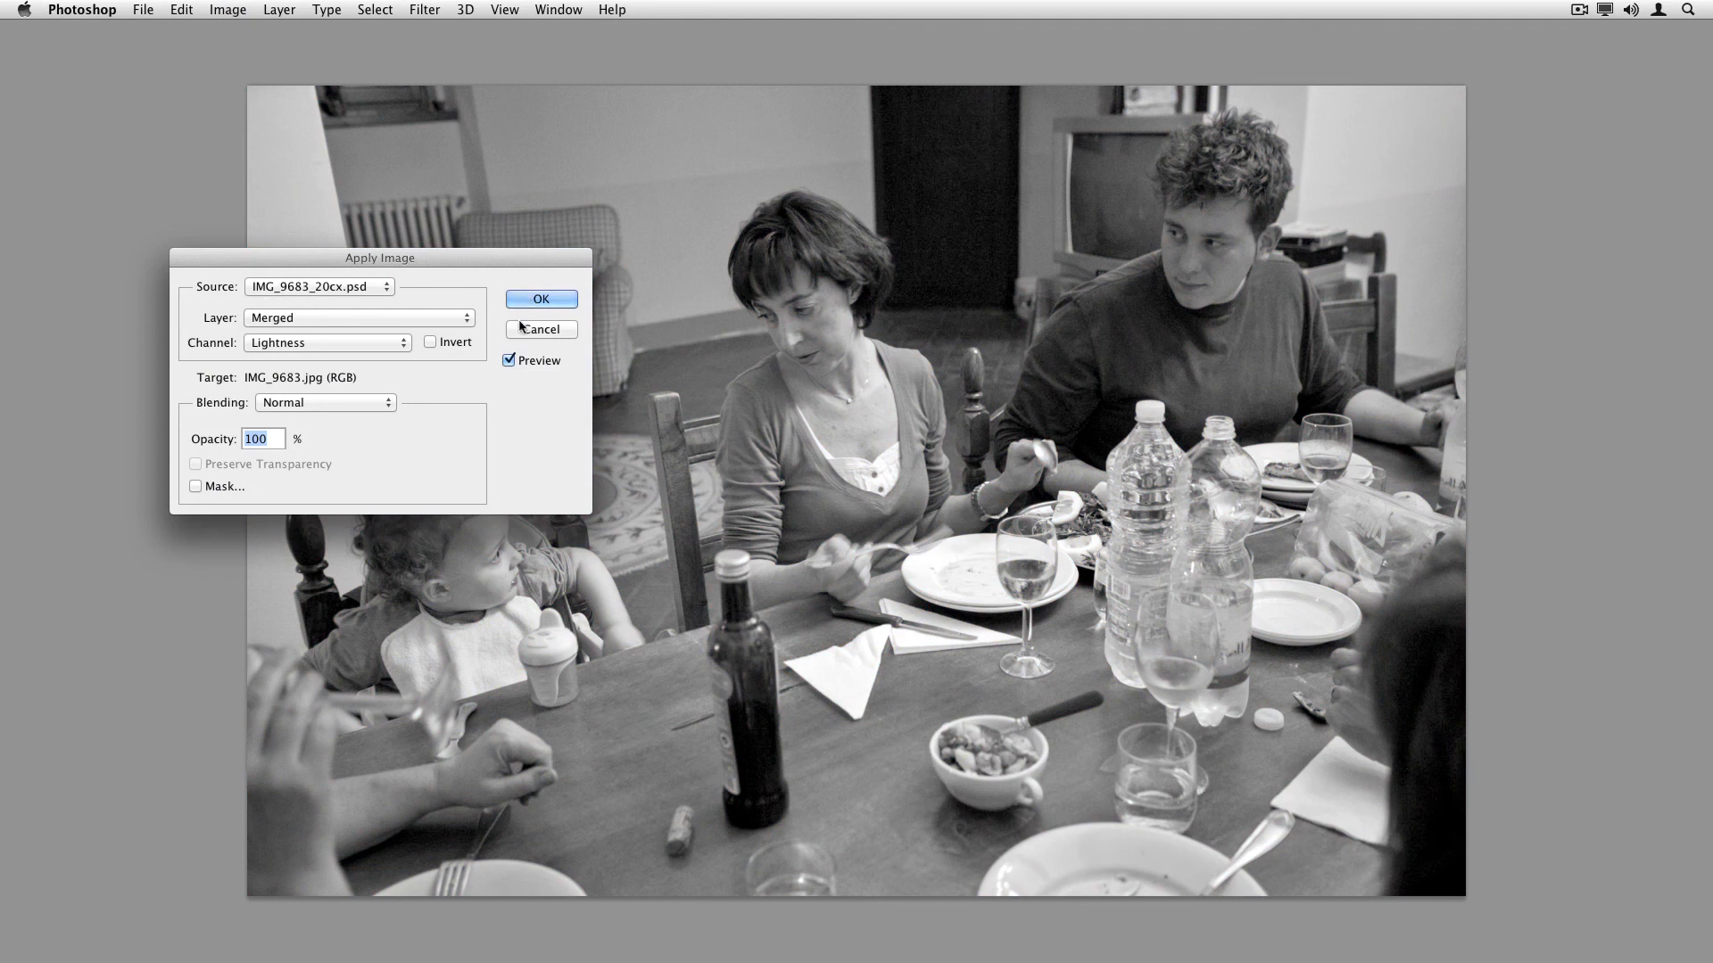
click(536, 330)
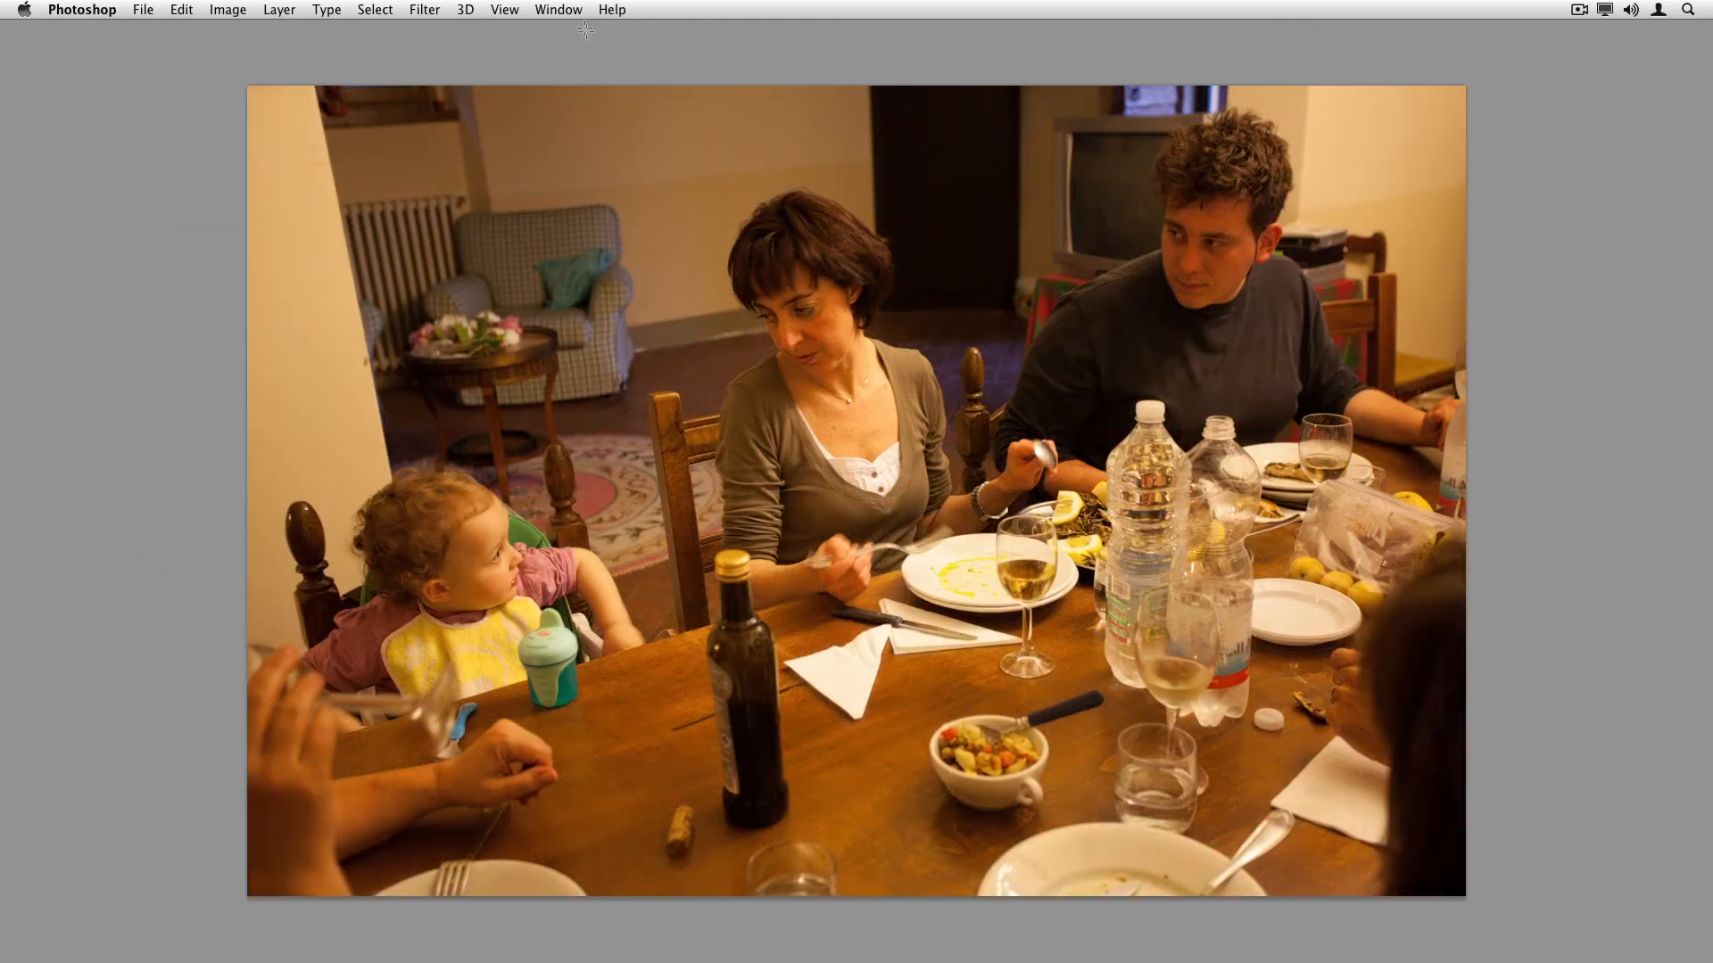
Step: Switch to IMG_9683_20cx.psd and convert it to RGB, flattening its layers
click(559, 10)
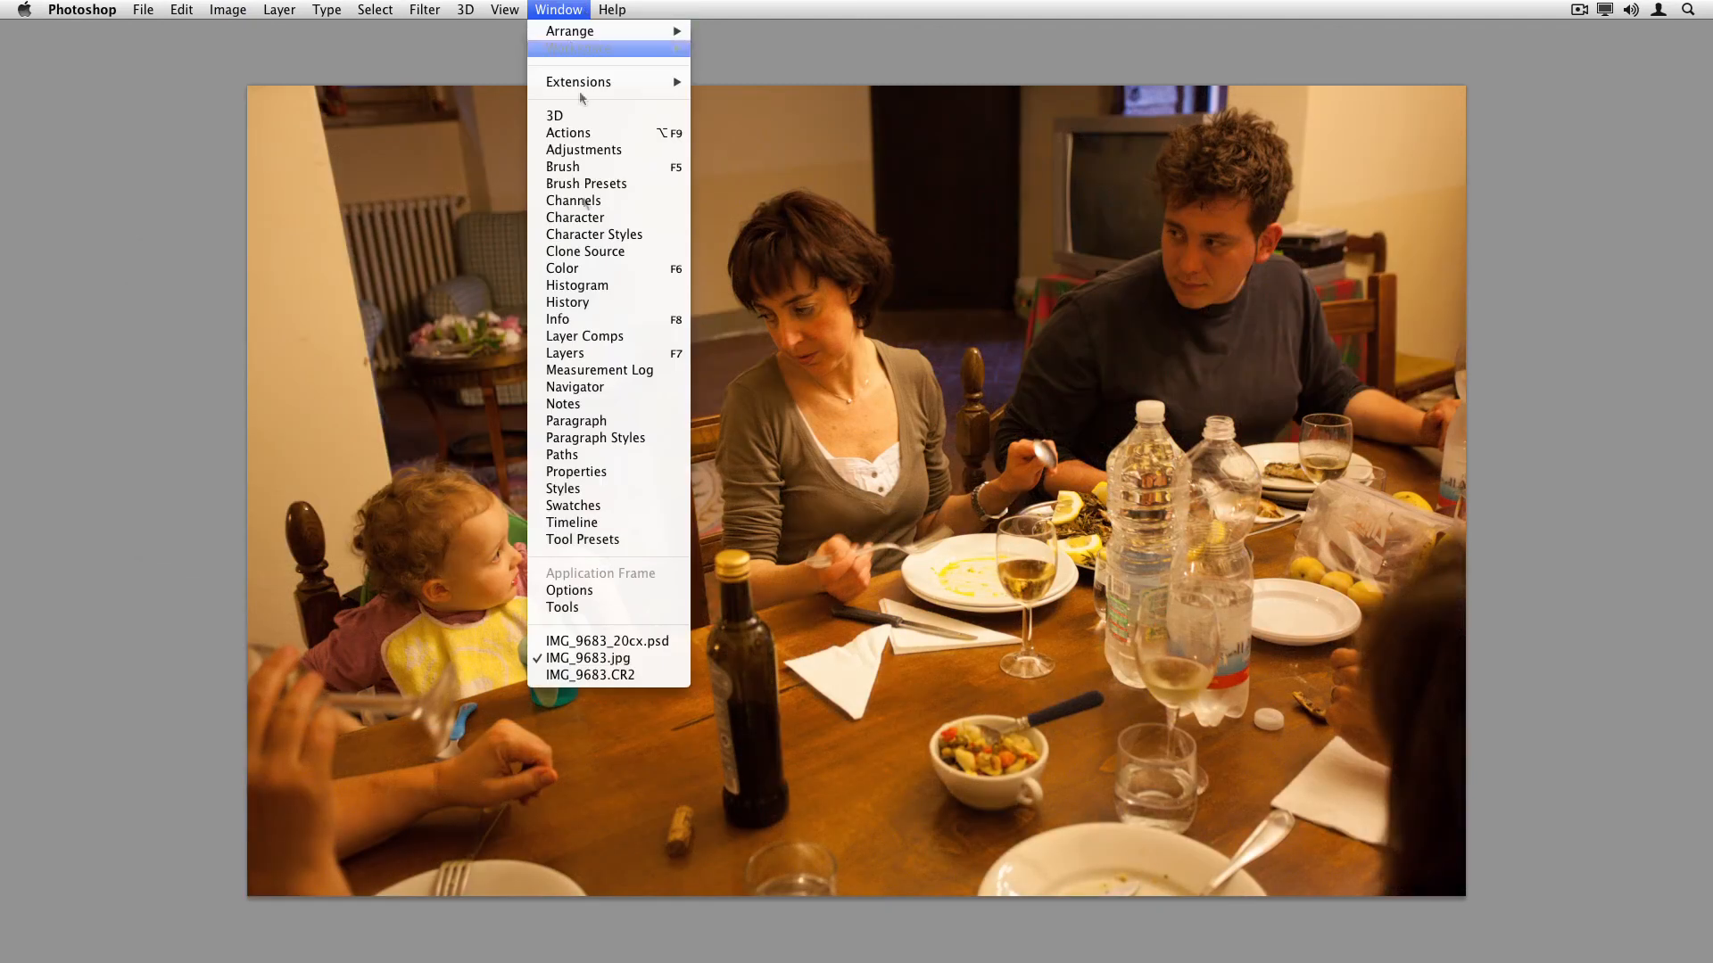
click(614, 644)
click(230, 11)
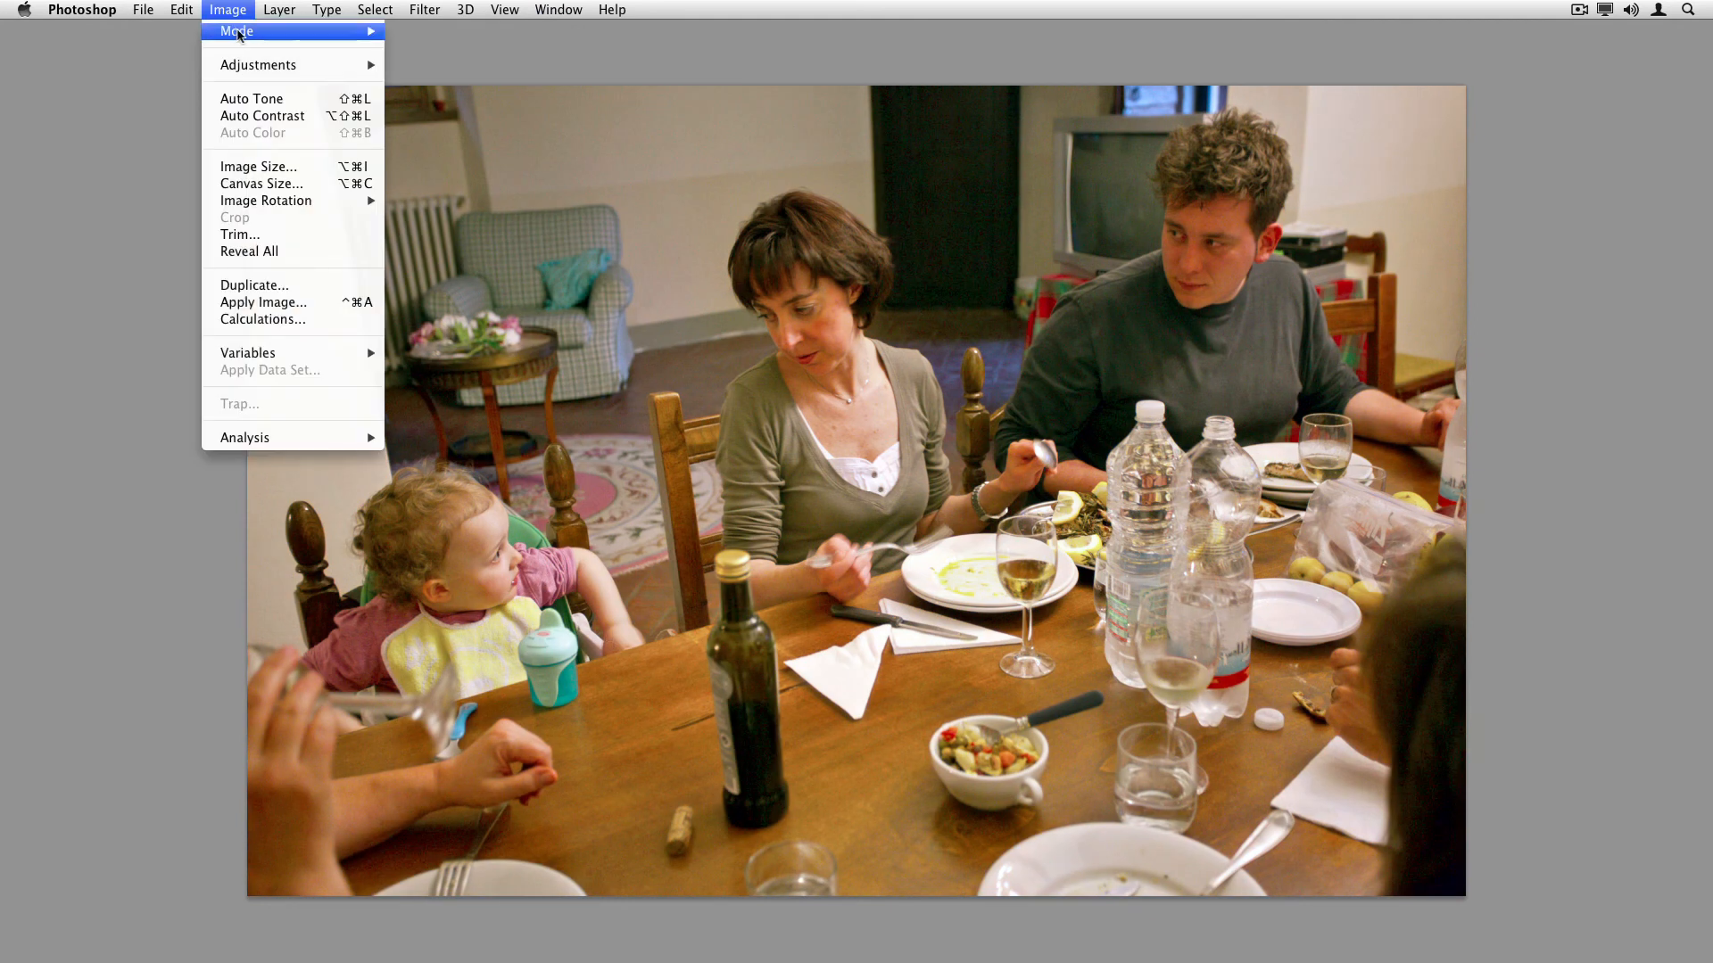
mouse_move(300, 36)
click(462, 104)
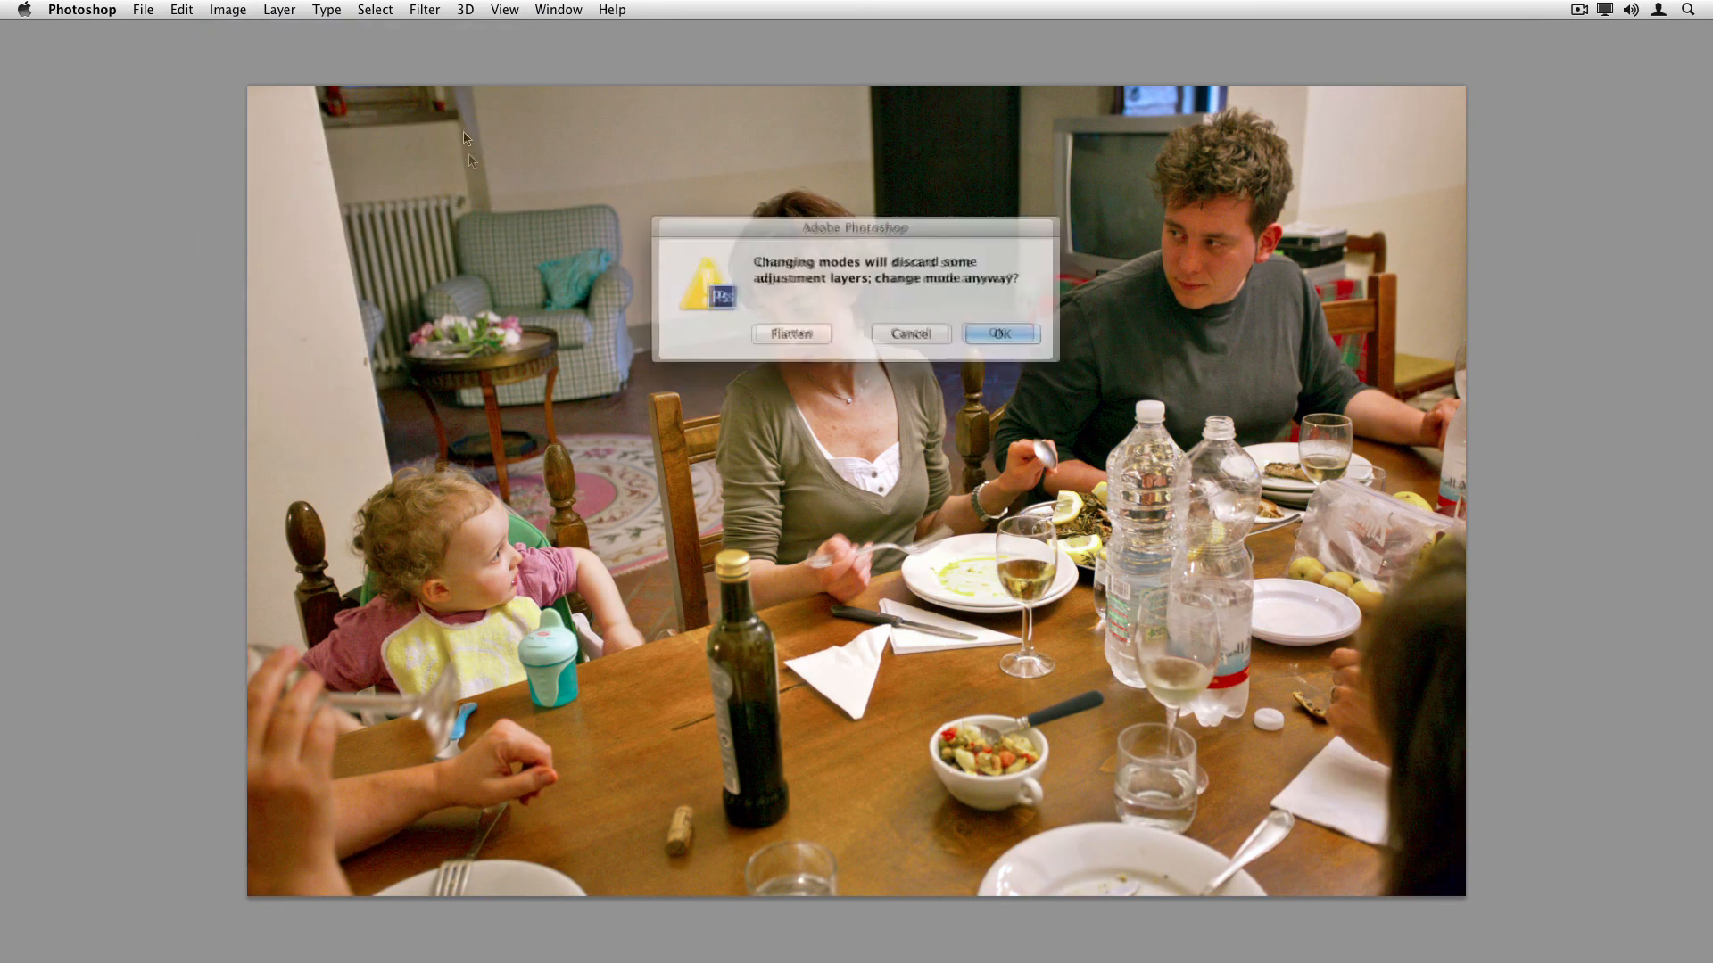
click(794, 332)
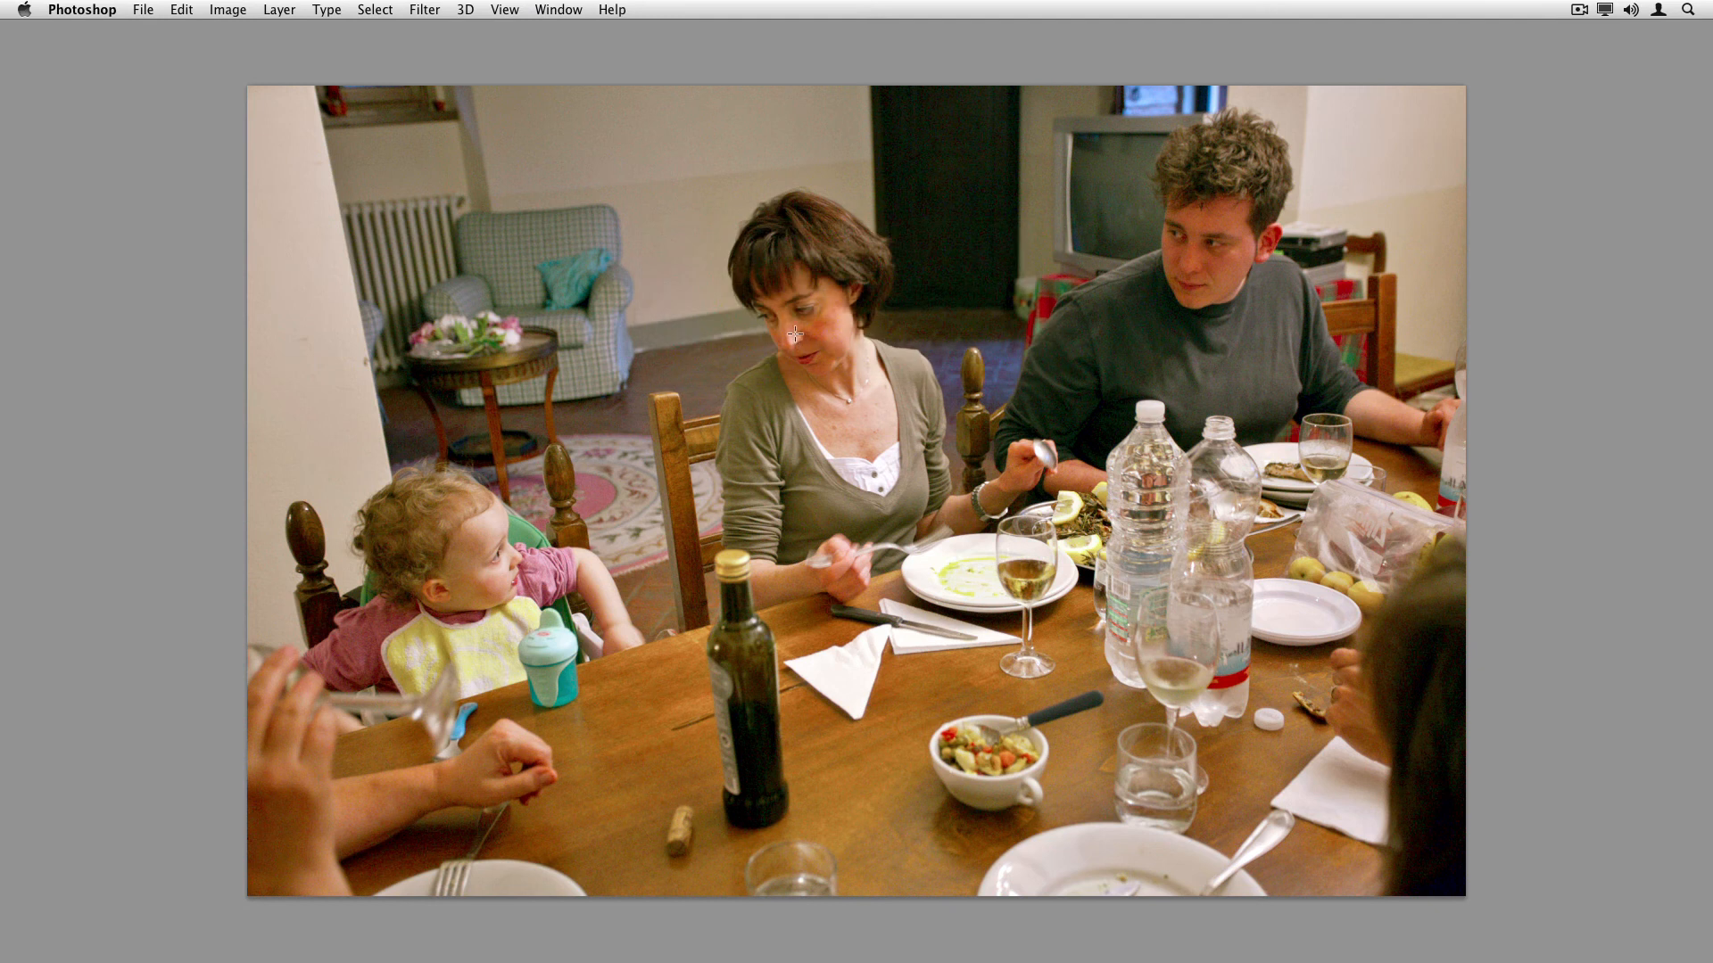
Step: Apply IMG_9683.jpg onto the corrected image with Apply Image, and toggle its undo to compare before and after
click(359, 287)
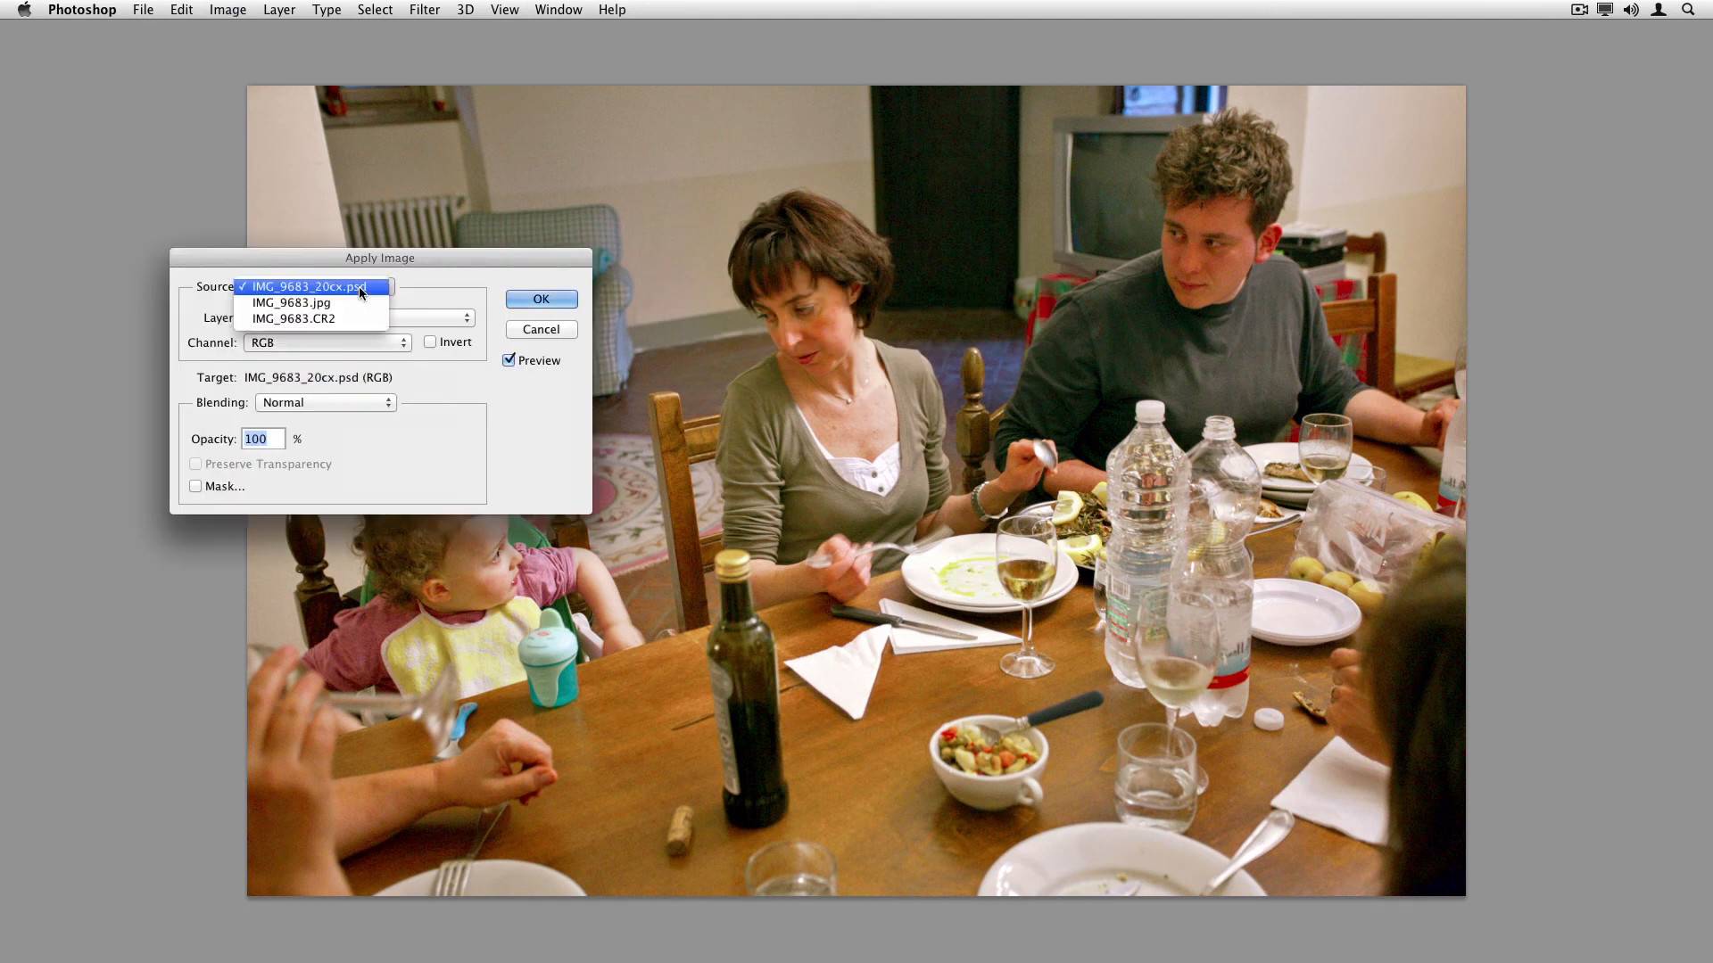
click(362, 303)
click(541, 299)
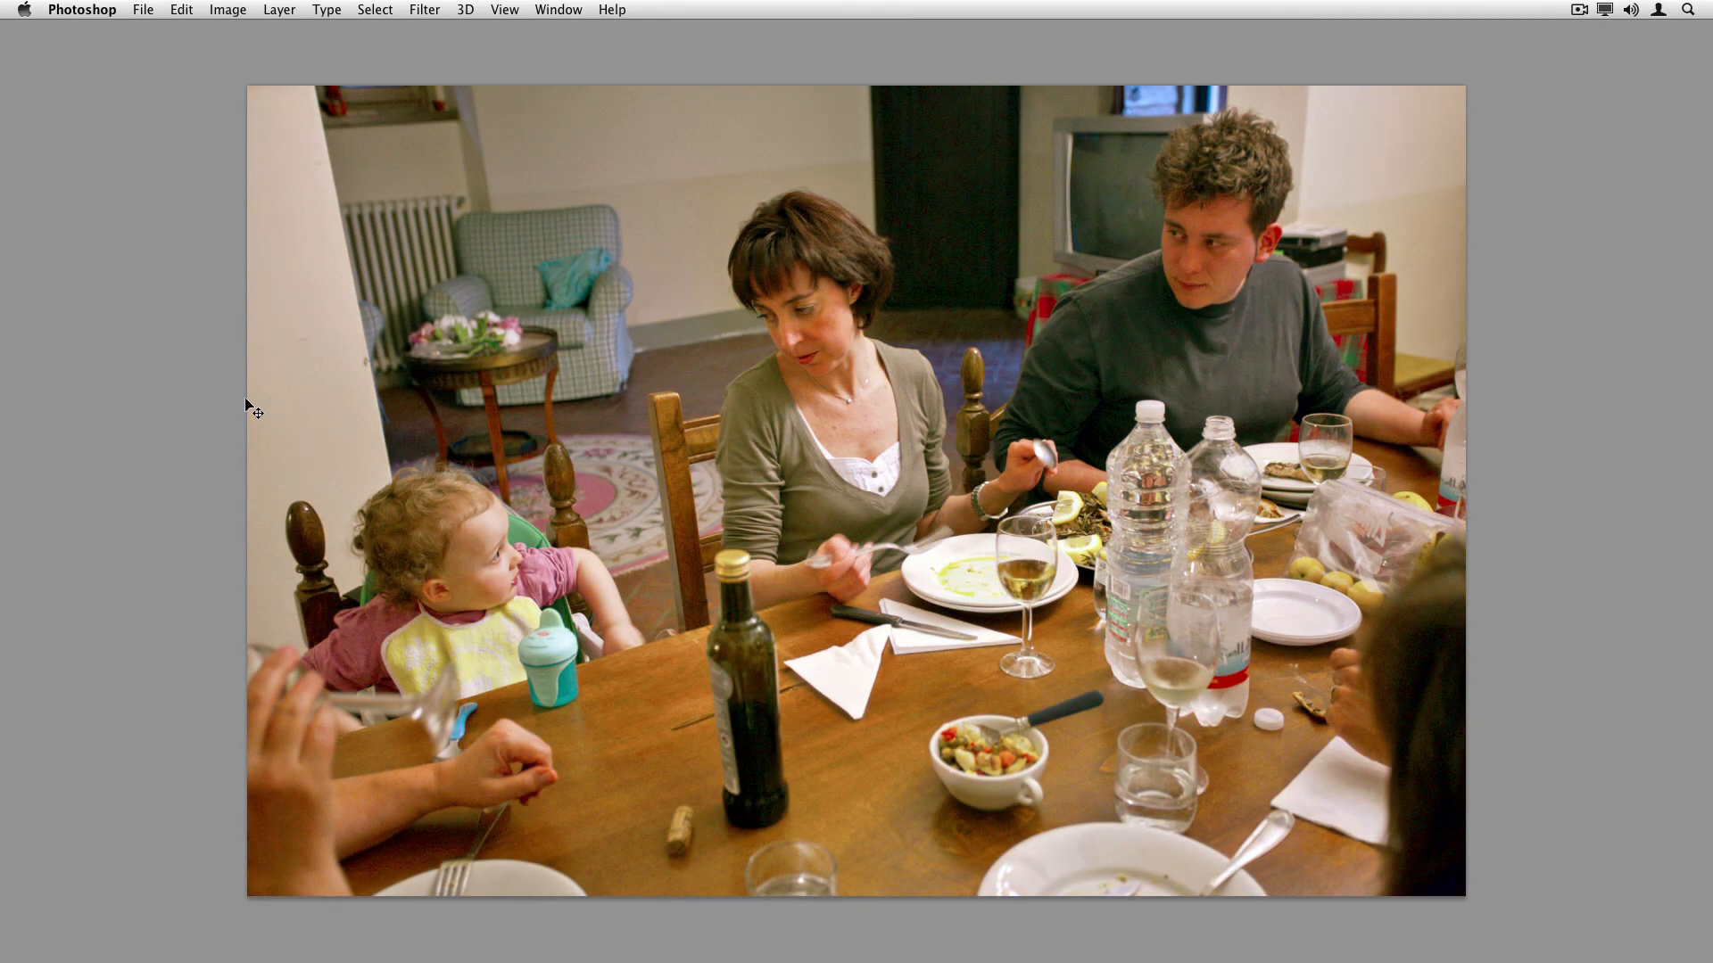
key(super+z)
key(super+z)
key(super+z)
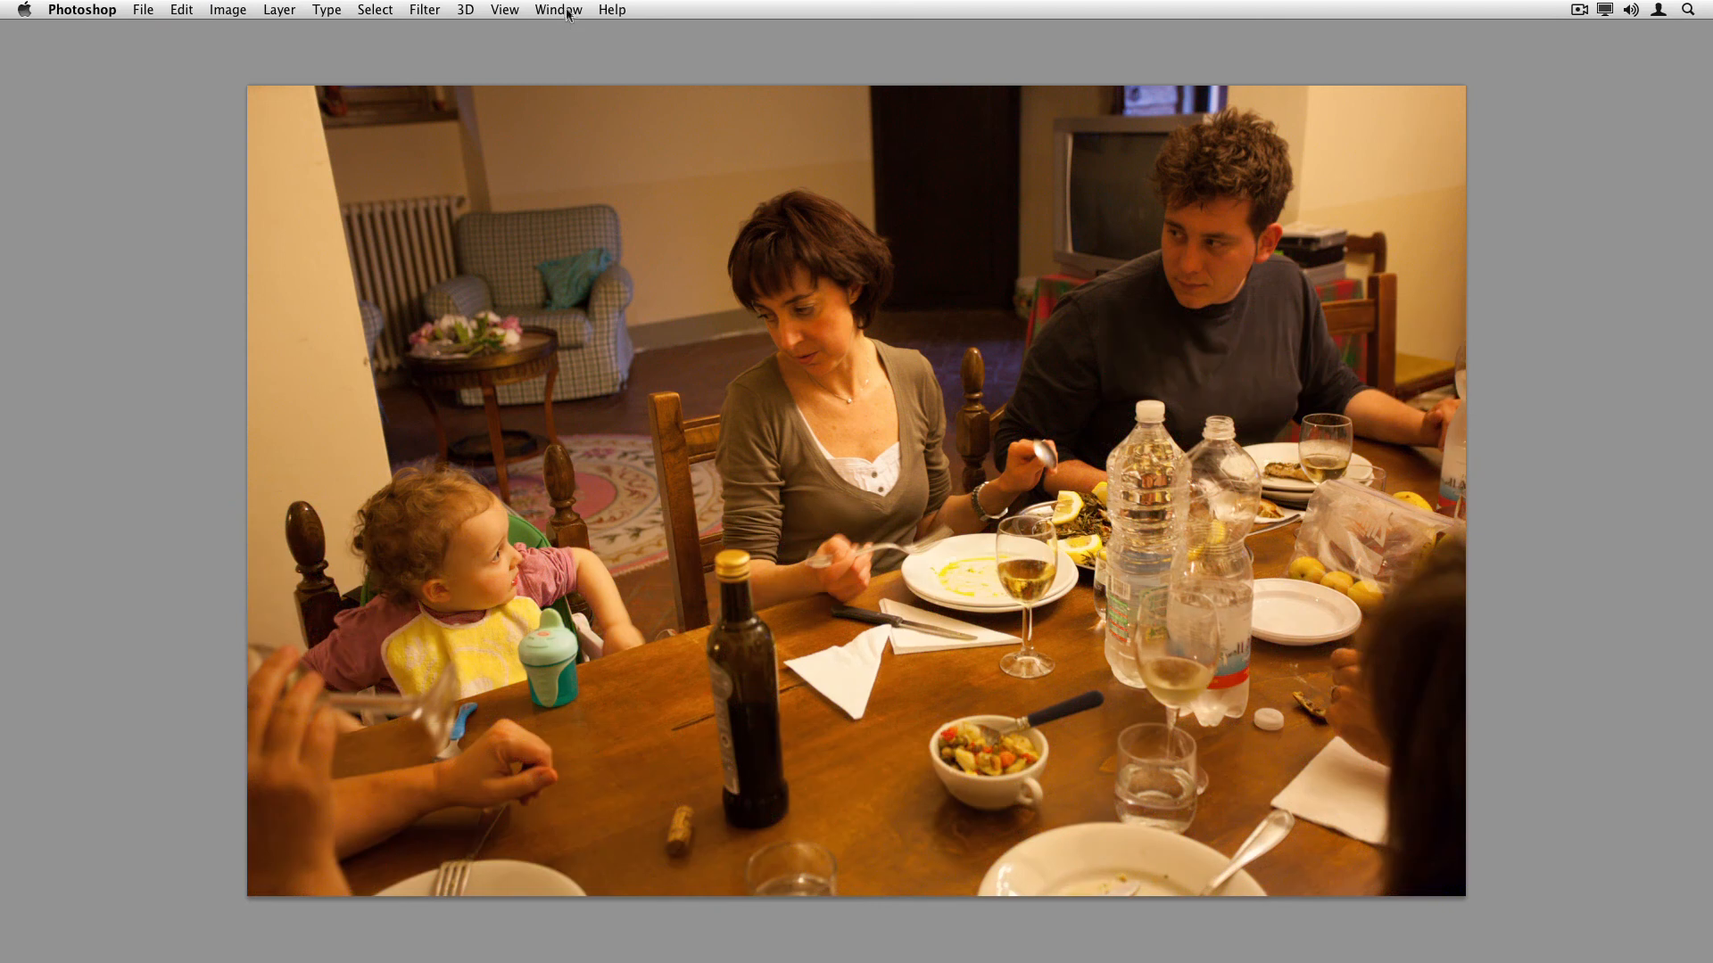
click(567, 13)
key(super+z)
Step: Bring IMG_9683.jpg to the front and close it
click(567, 13)
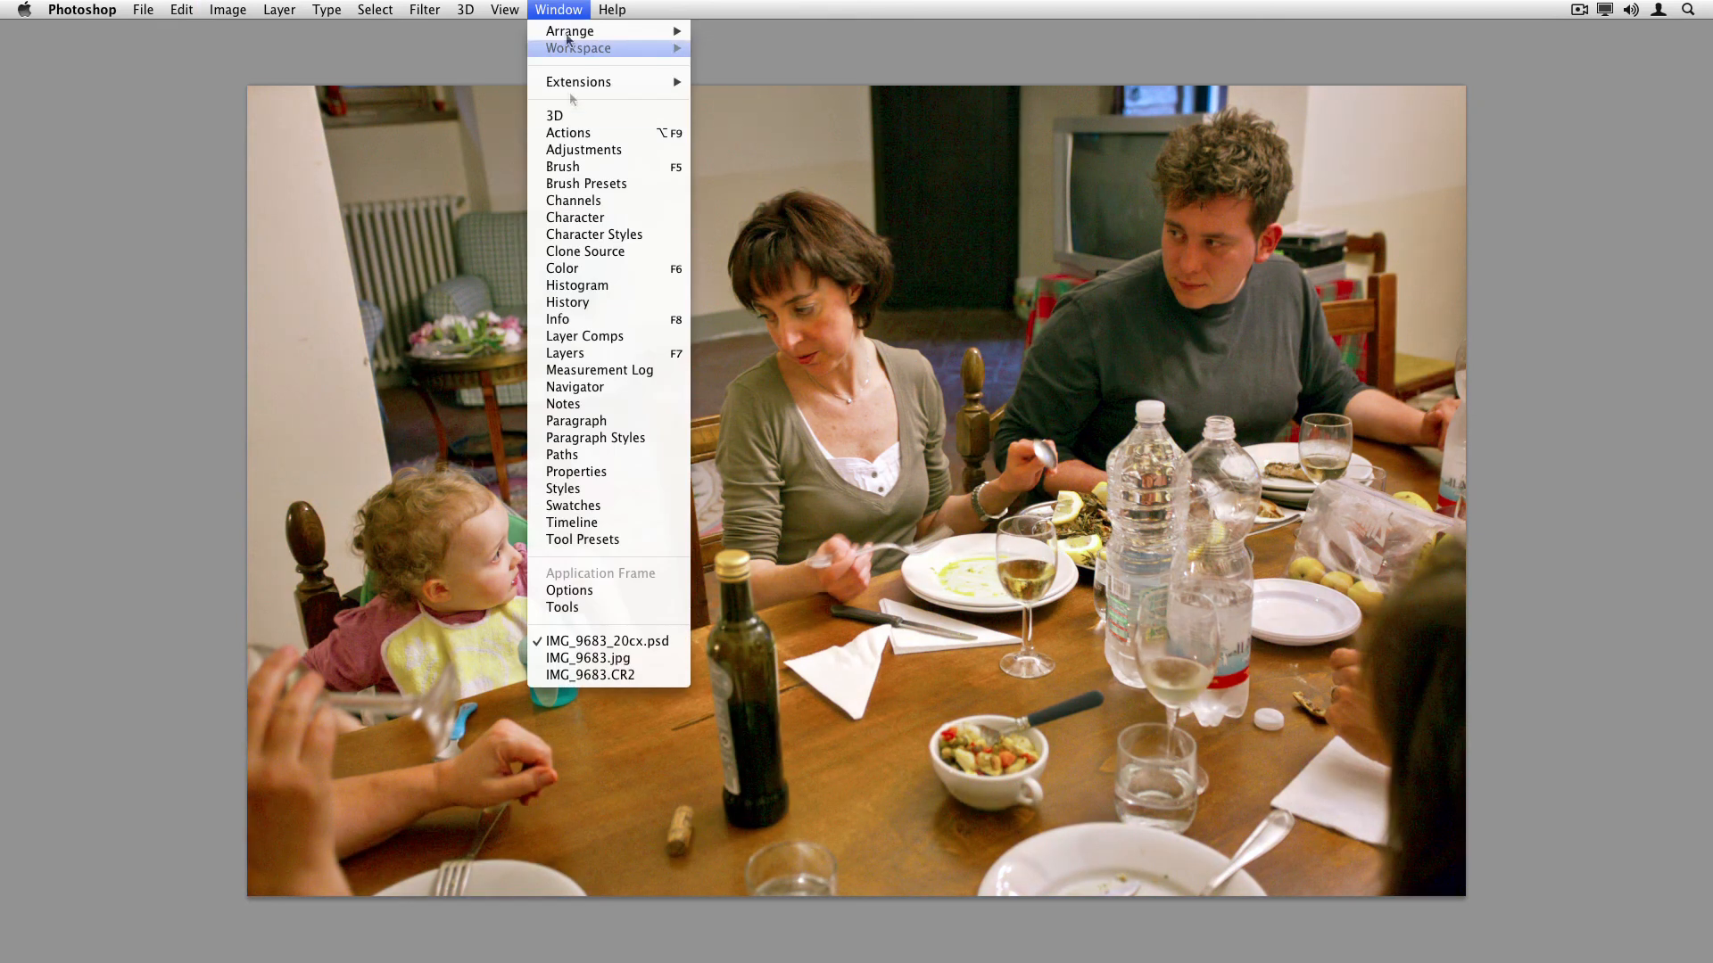
click(621, 660)
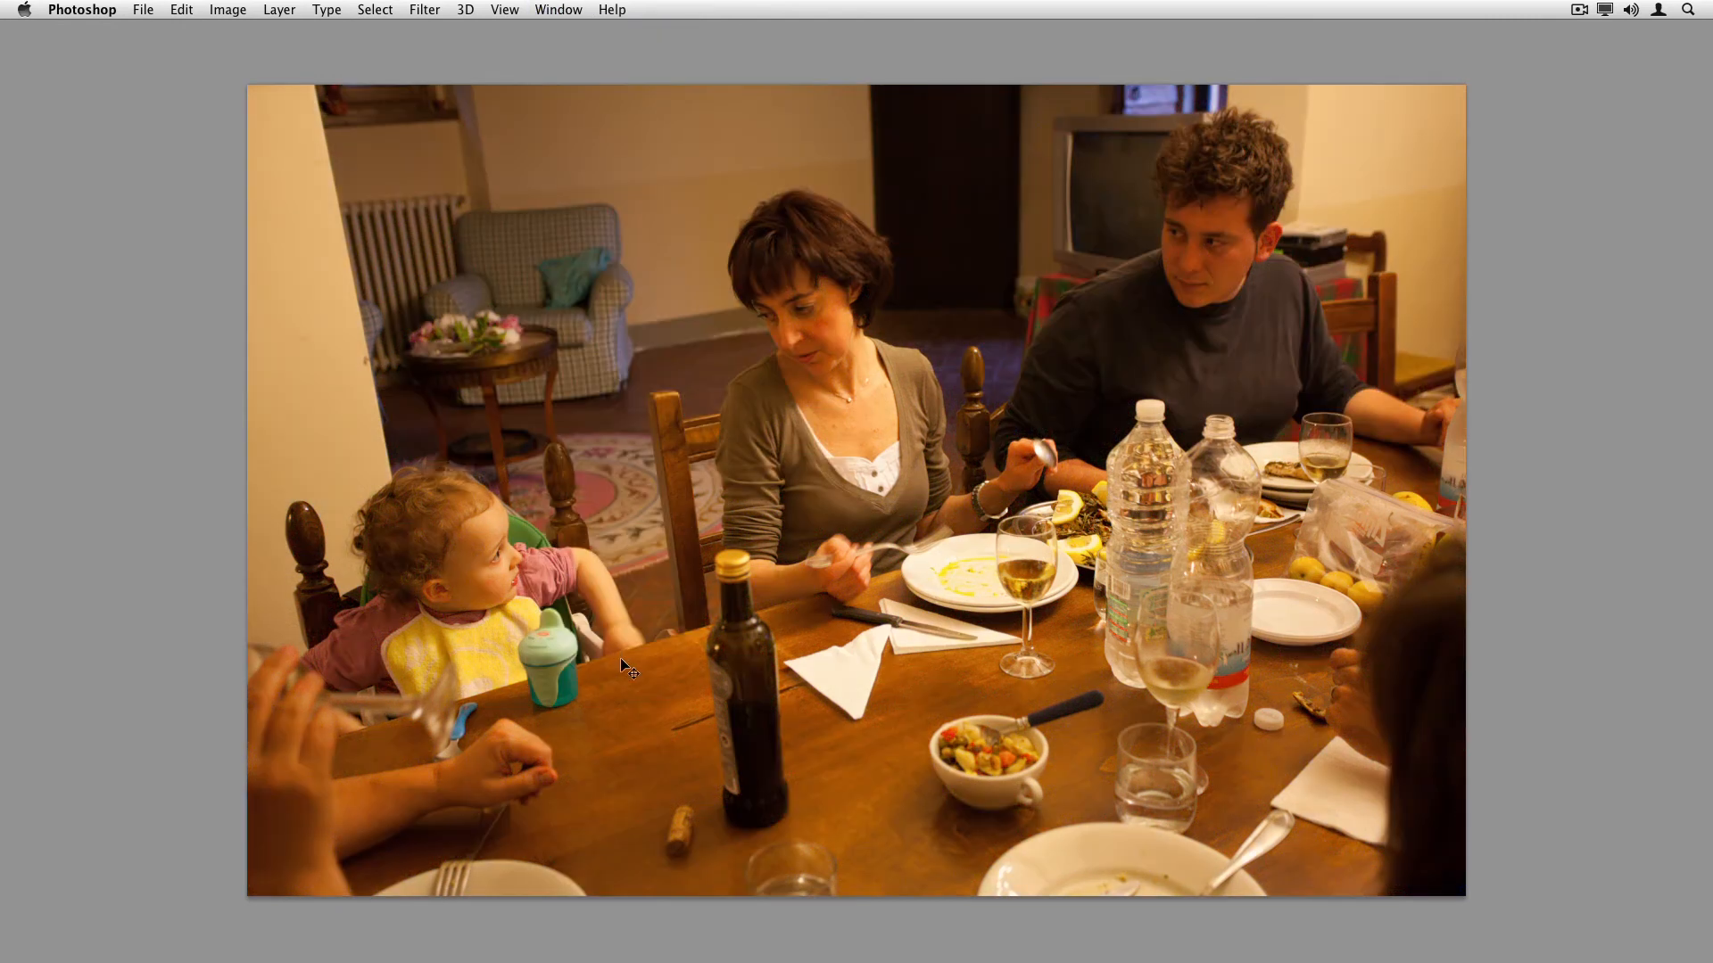
key(super+w)
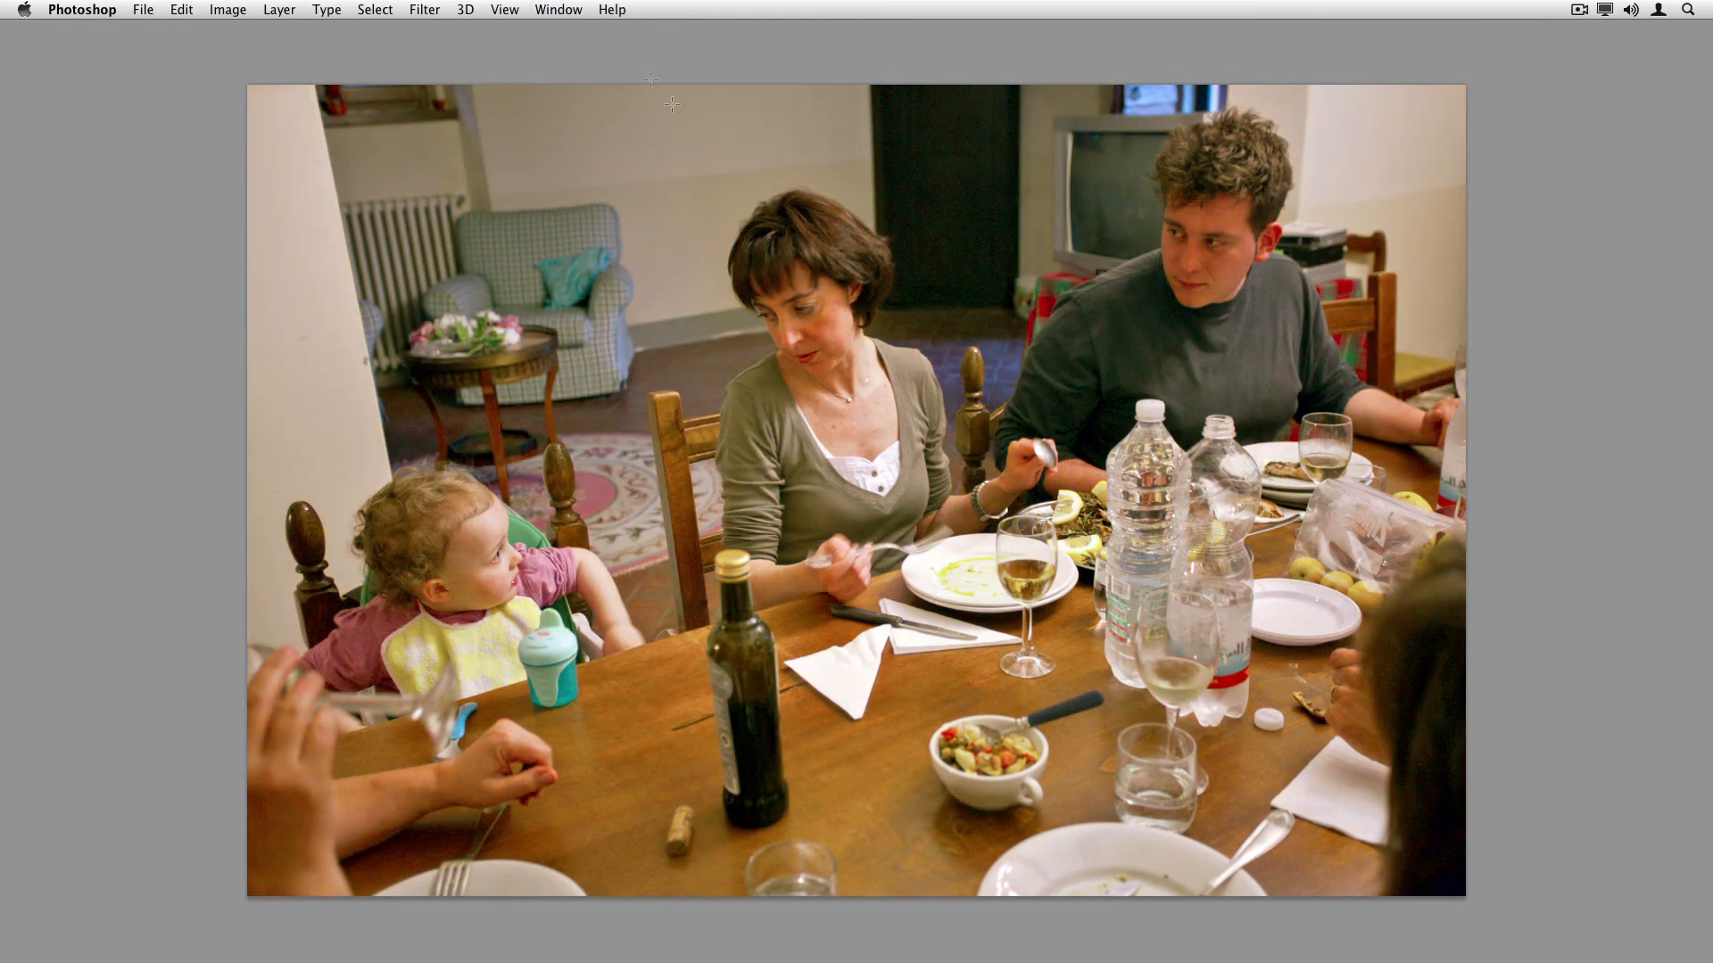
Step: Display the layer list and duplicate the Background layer of the corrected image
click(584, 9)
mouse_move(612, 9)
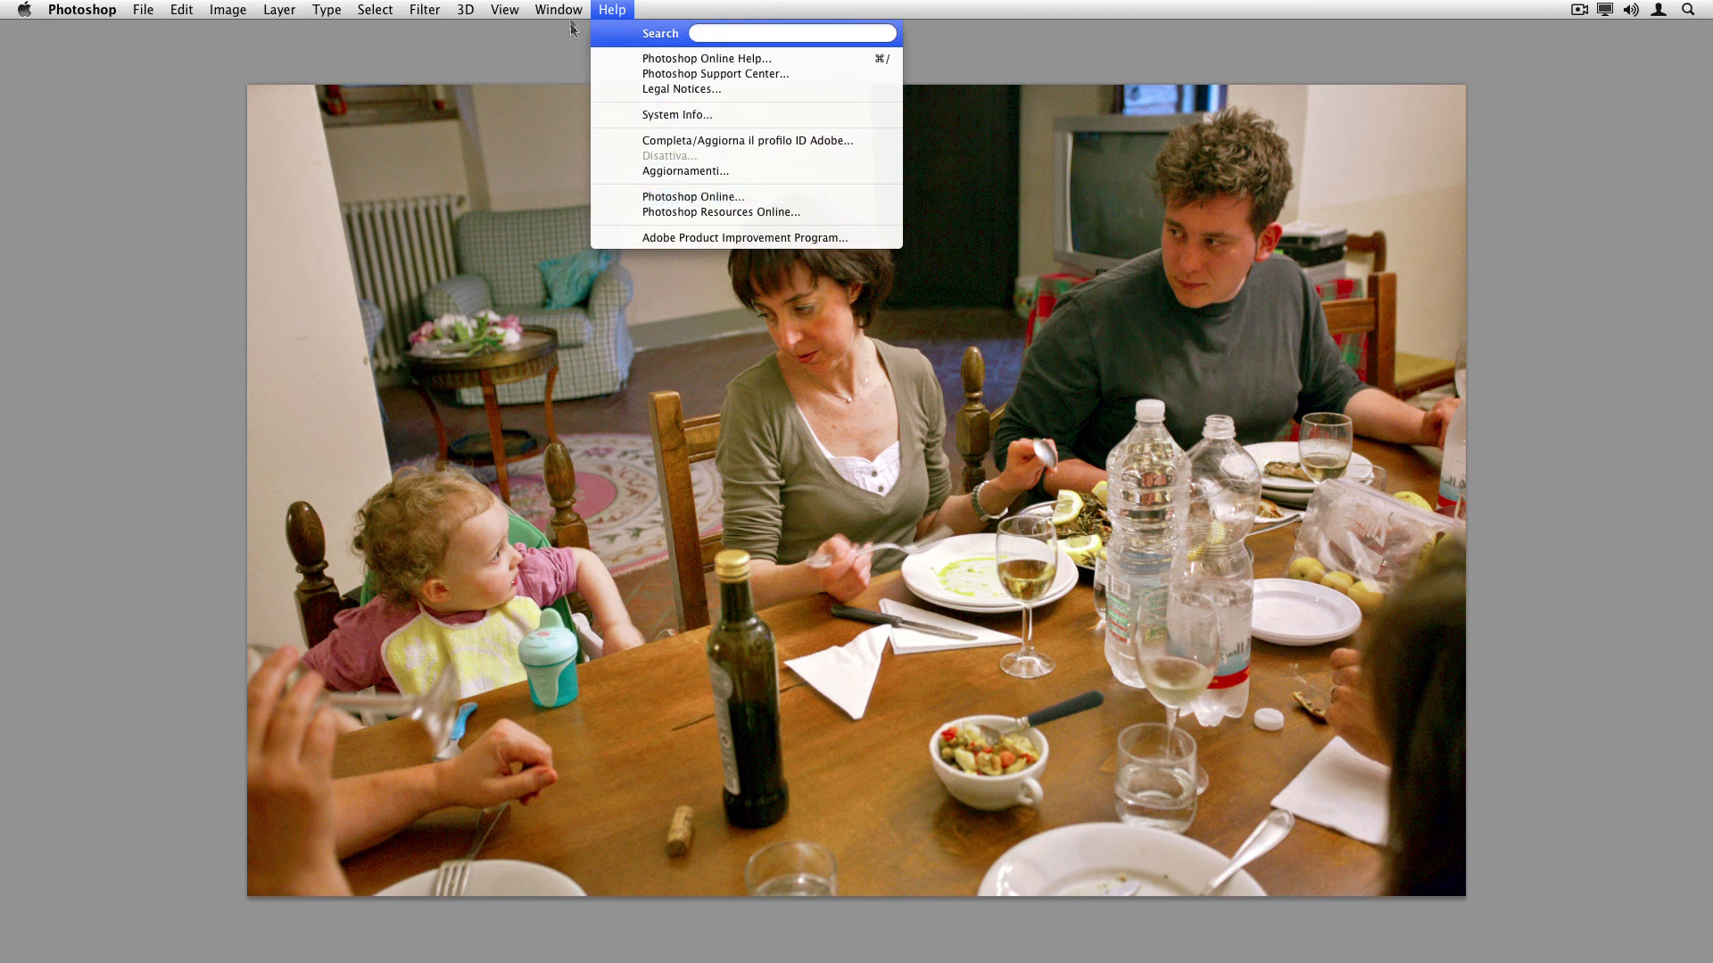
mouse_move(558, 9)
click(571, 353)
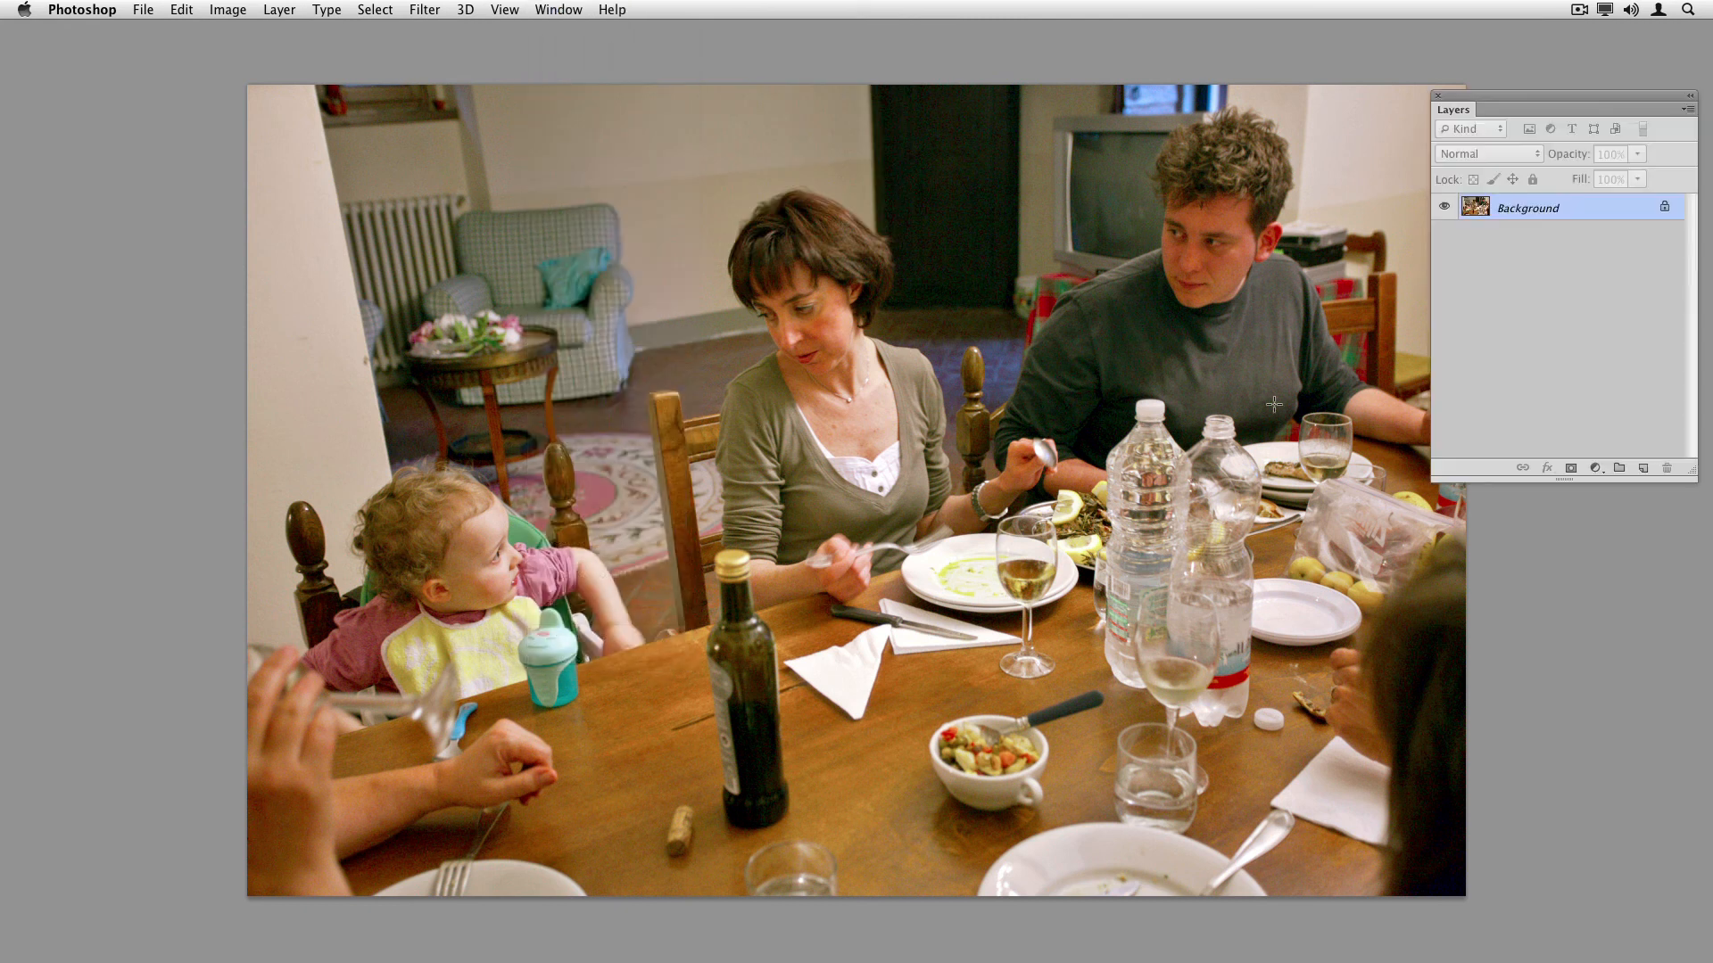
drag(1562, 208, 1644, 468)
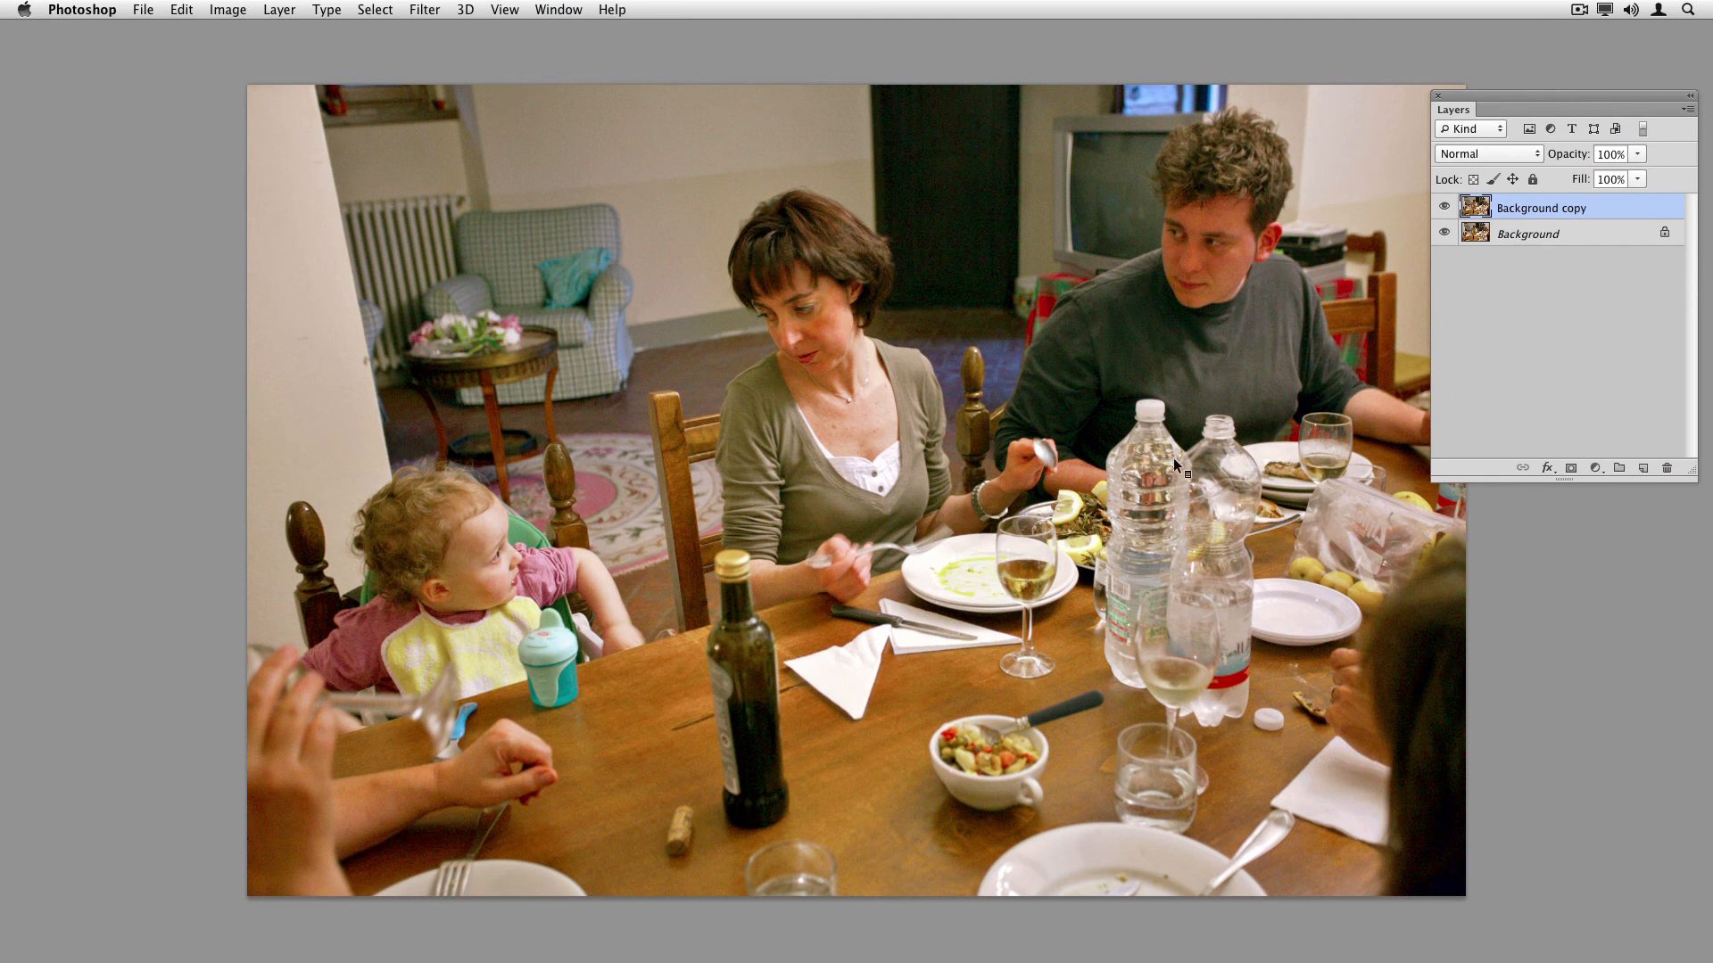
Step: Apply the IMG_9683.CR2 image onto the Background copy layer with Apply Image, and toggle the layer's visibility to compare
click(372, 289)
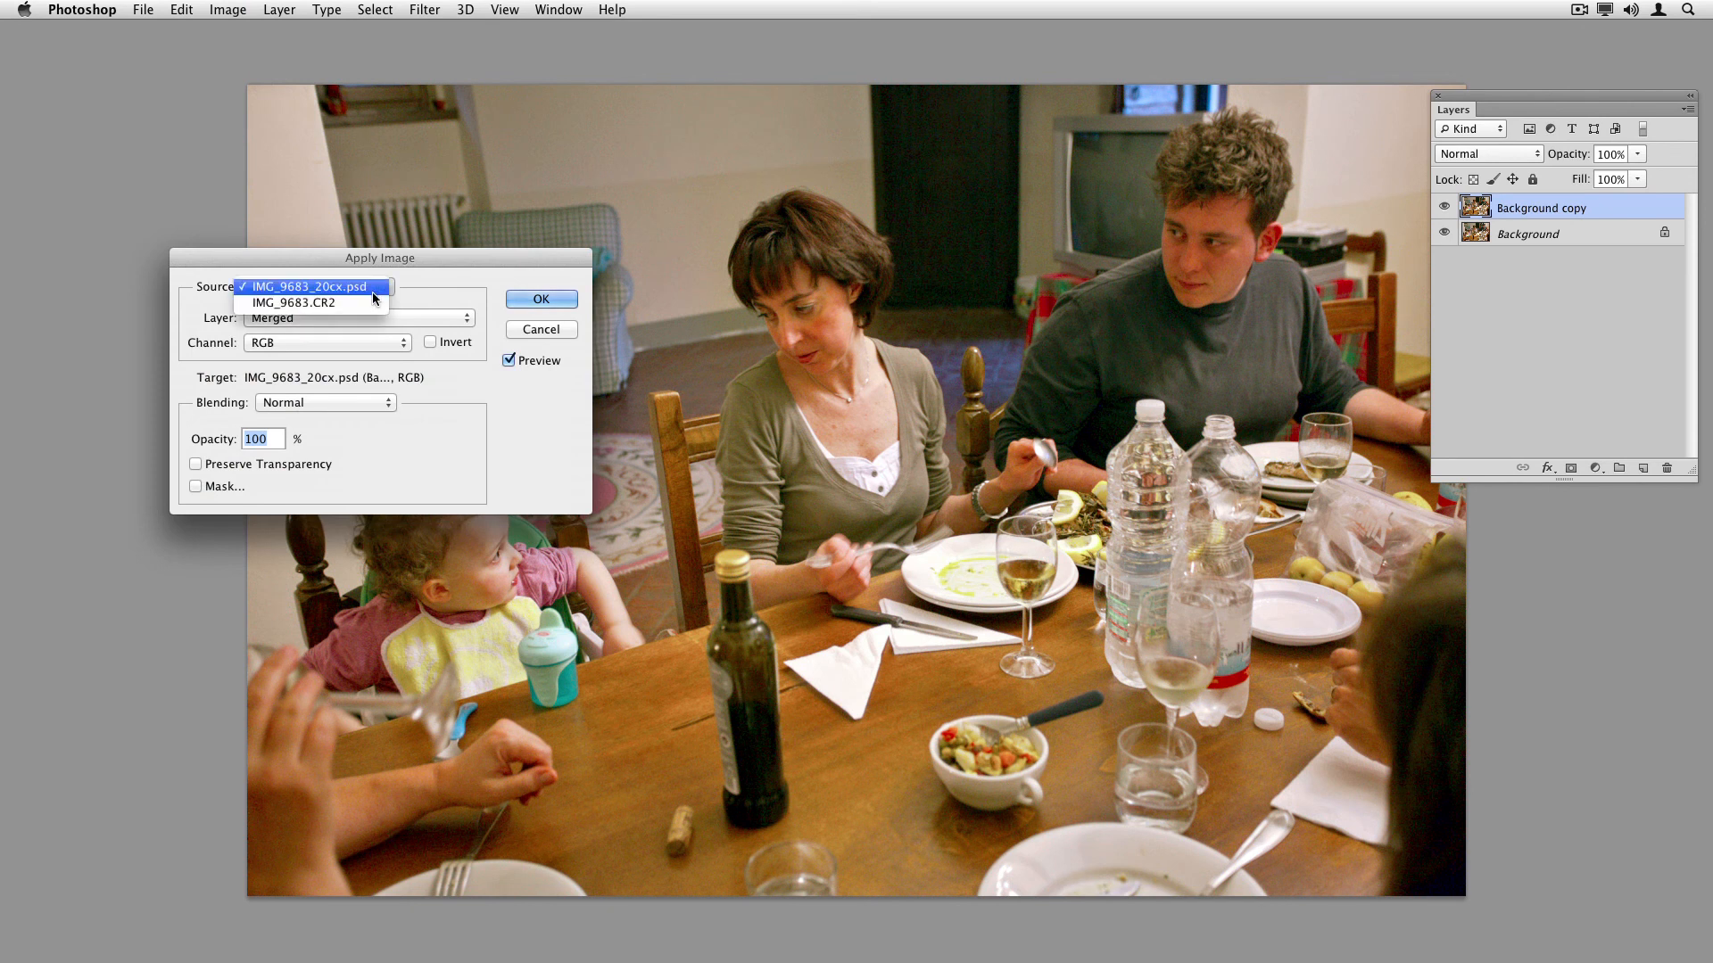
click(372, 301)
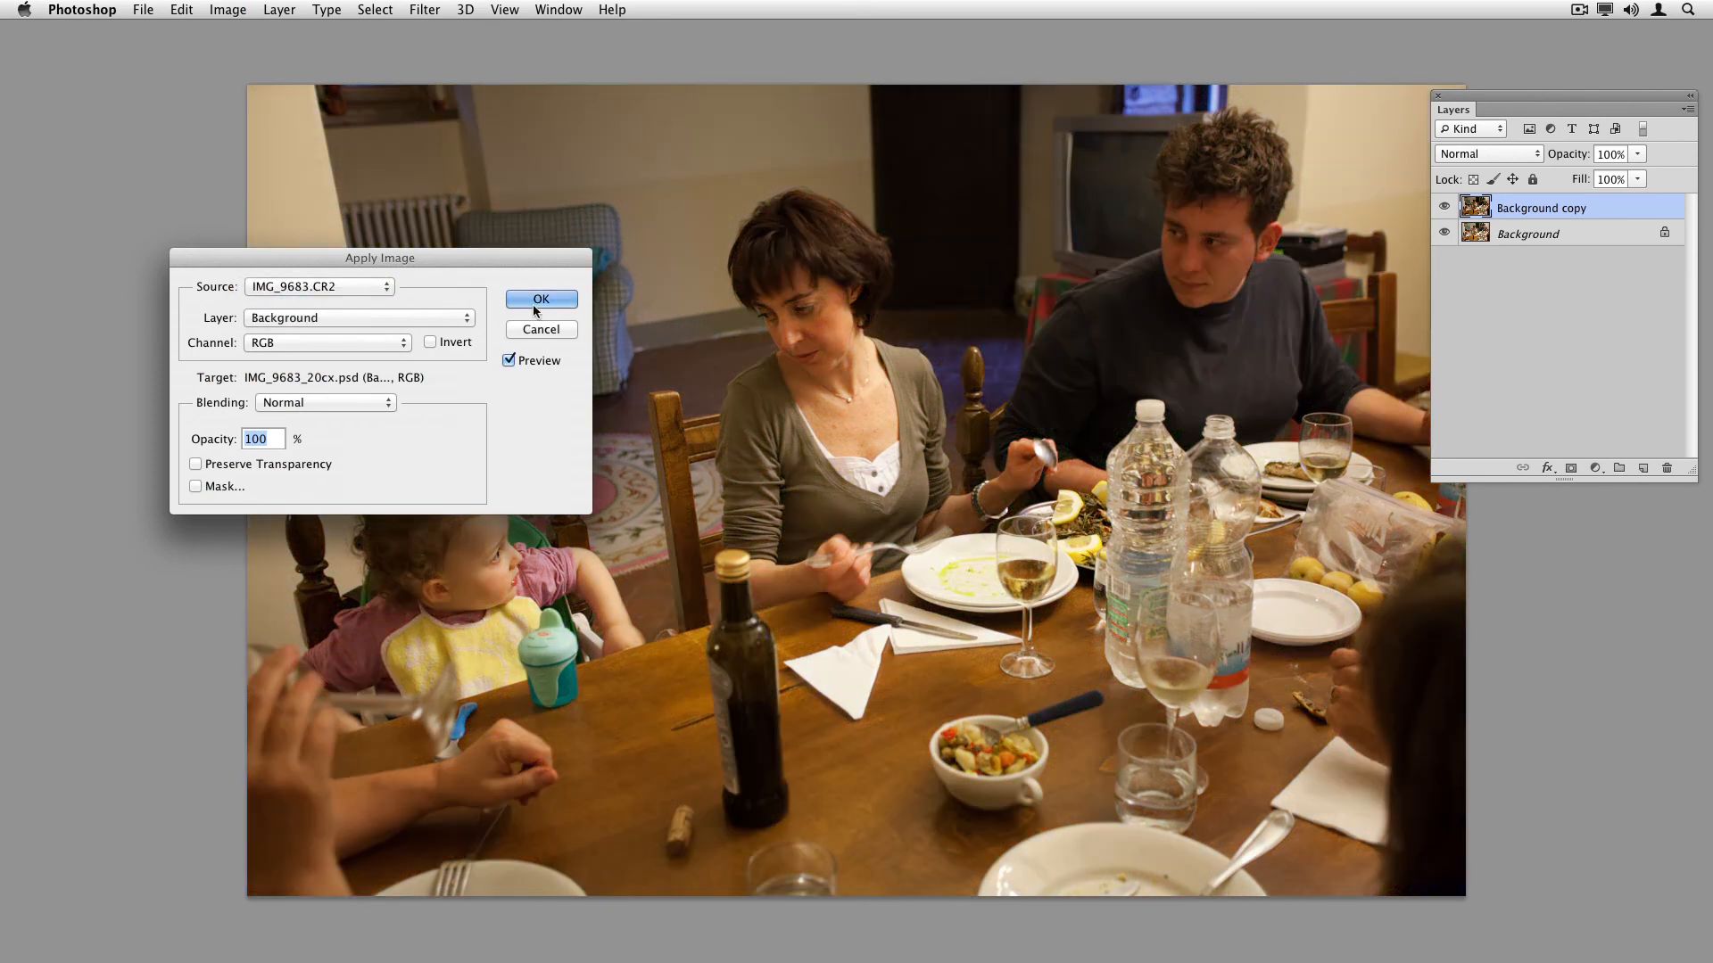
click(538, 303)
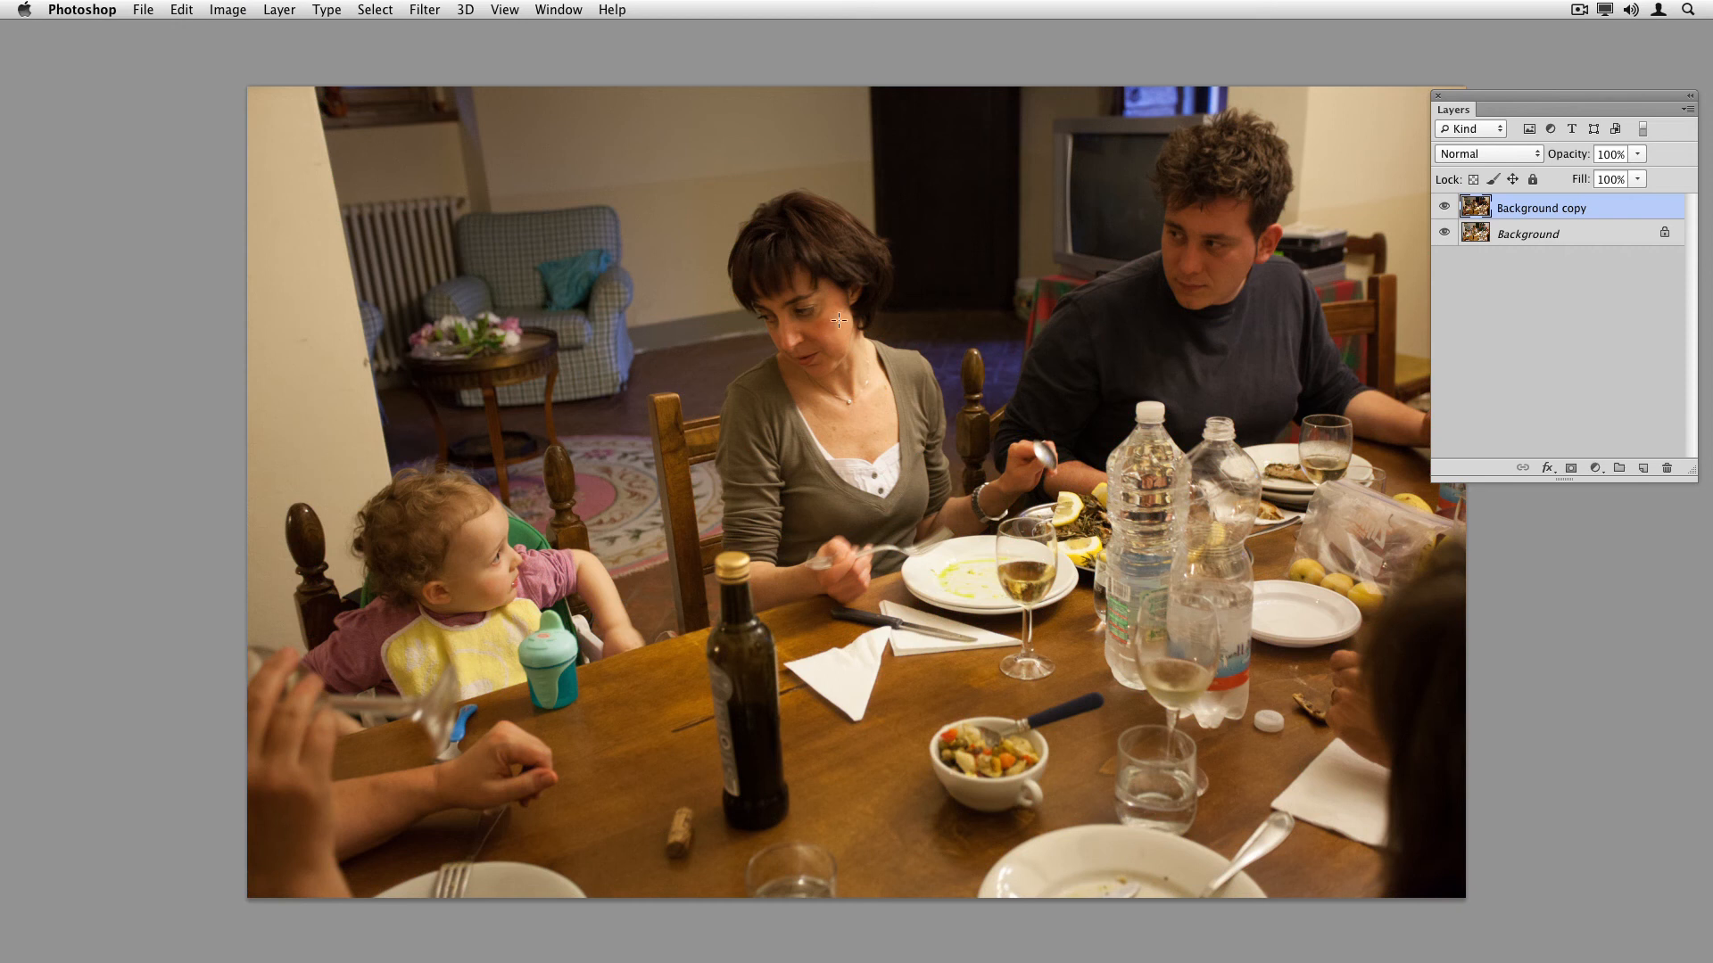
click(1443, 207)
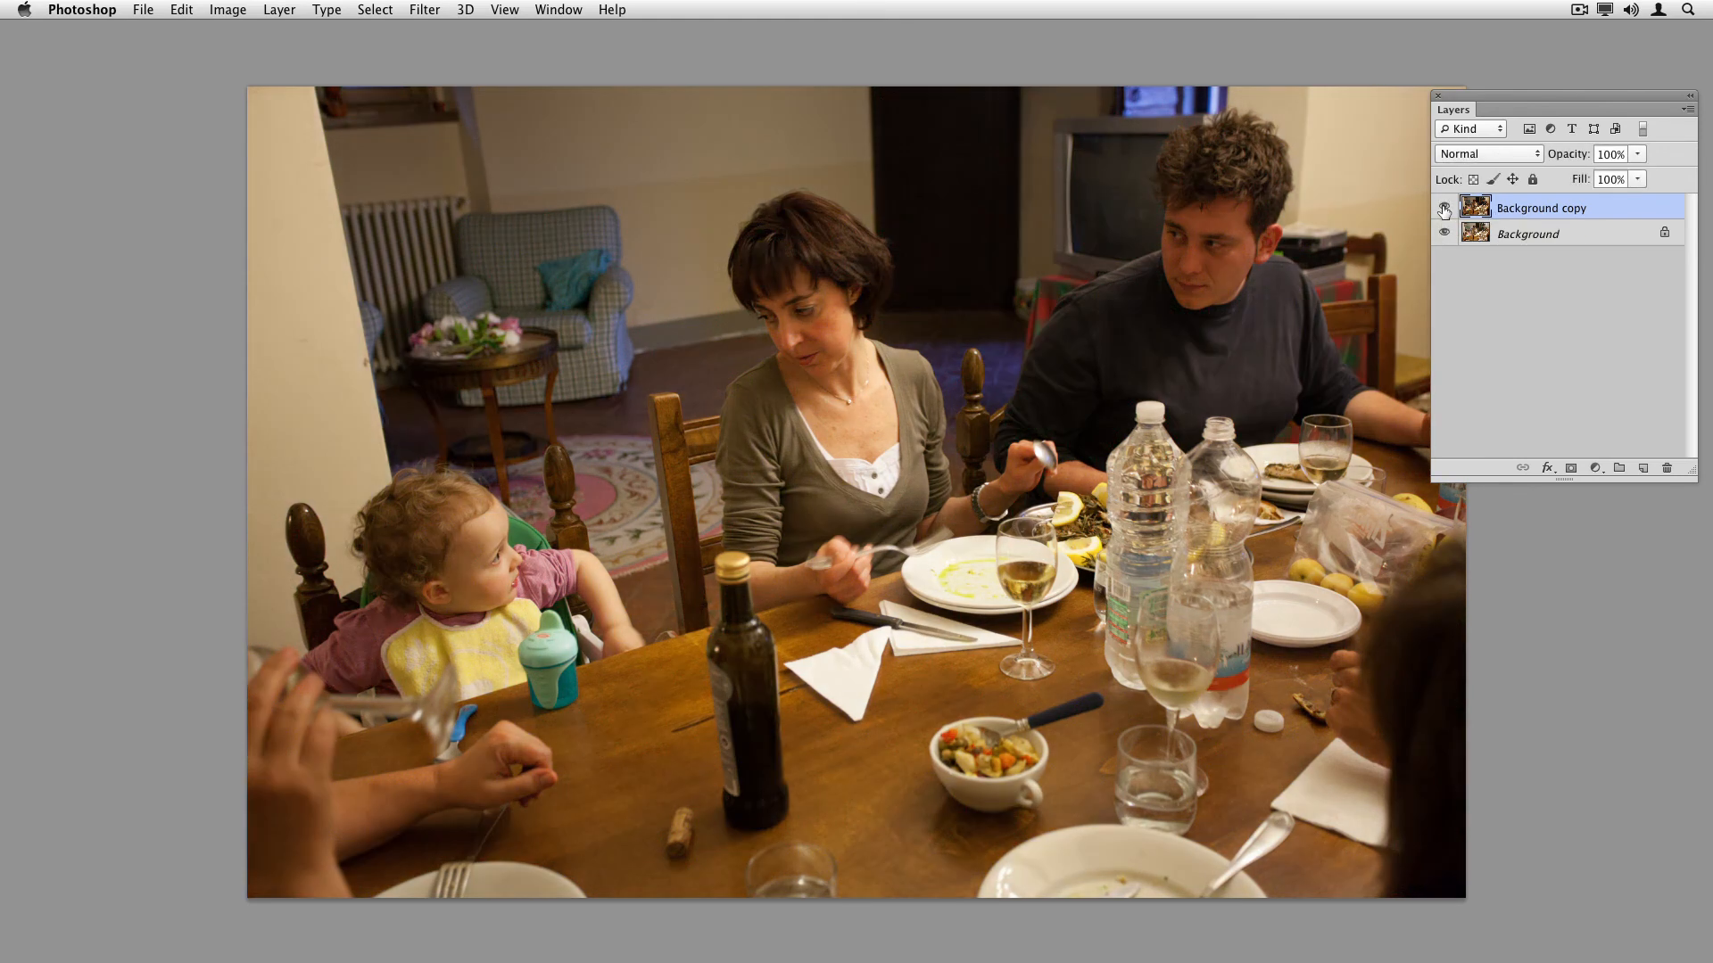
click(1443, 209)
Step: Set the Background copy layer's blend mode to Color and toggle its visibility repeatedly to compare the colors
click(1484, 152)
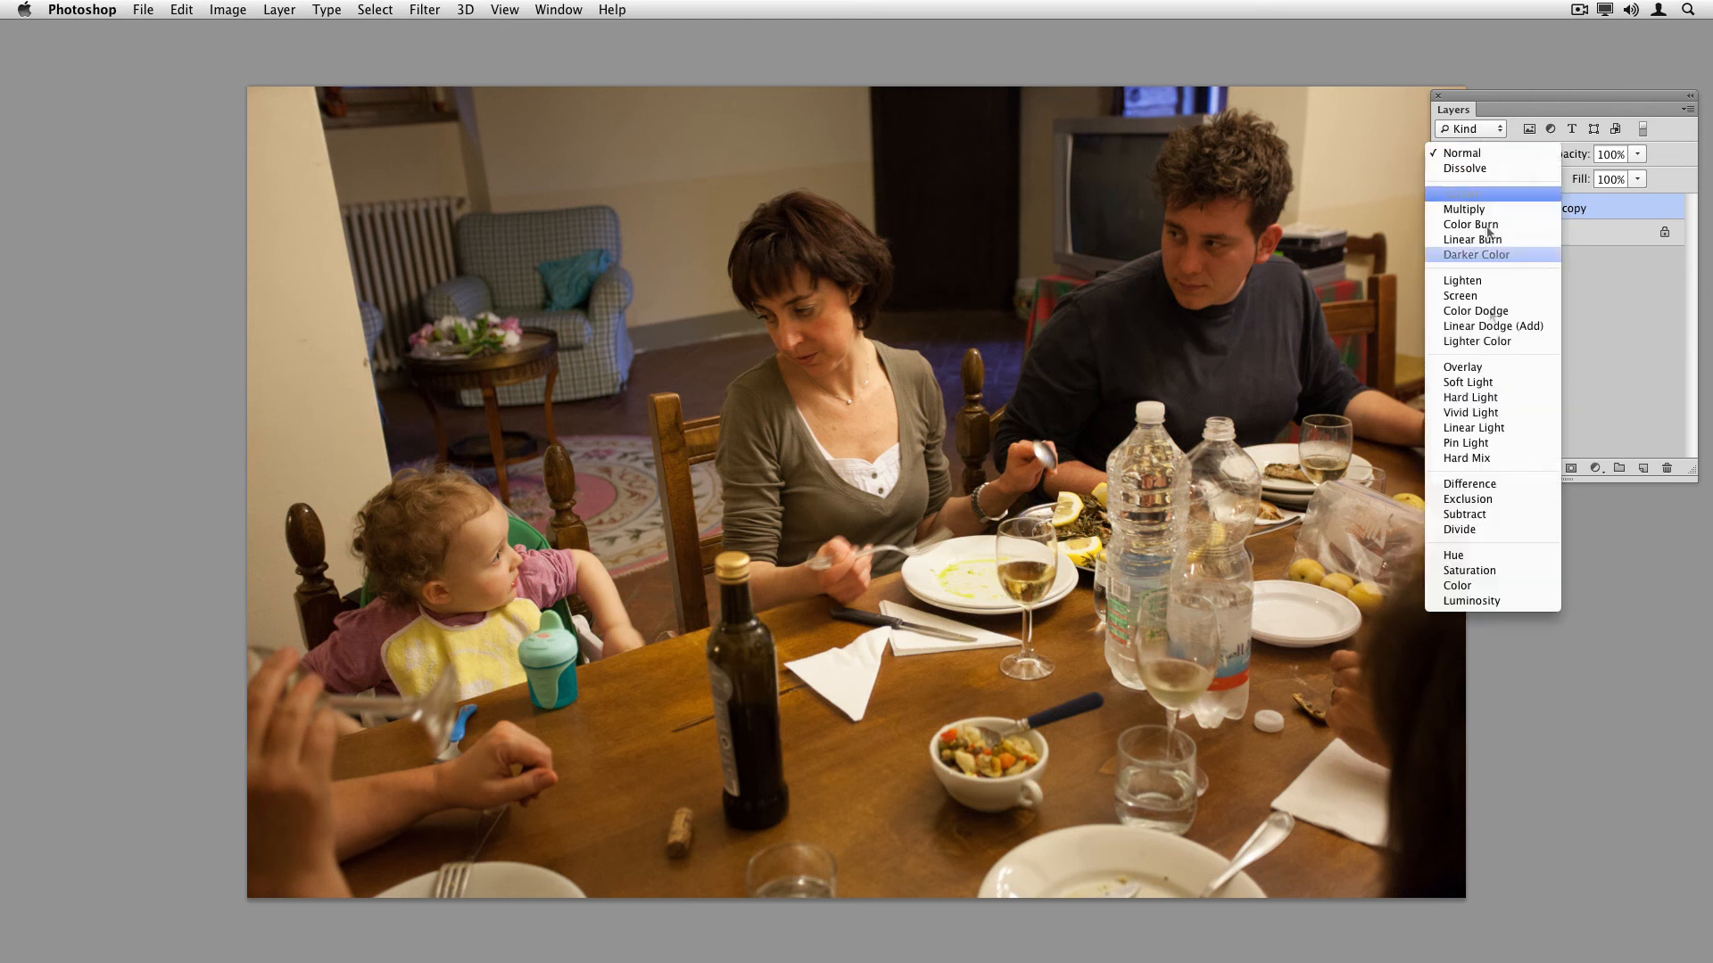
click(1486, 581)
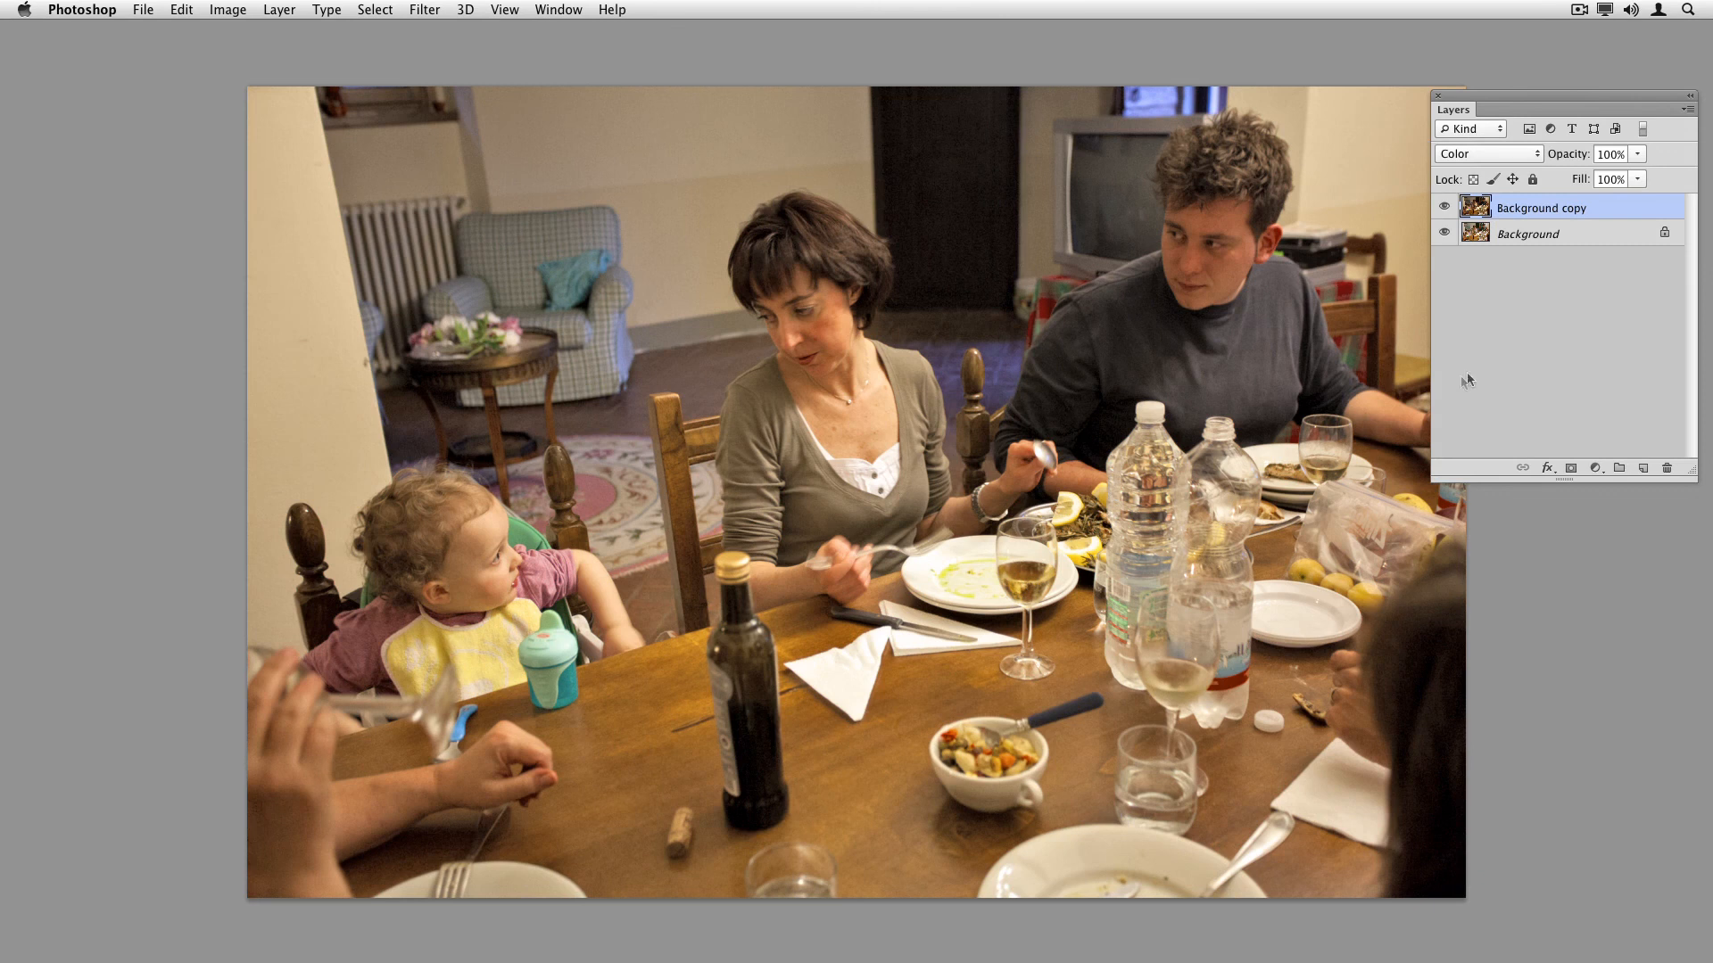
click(1444, 207)
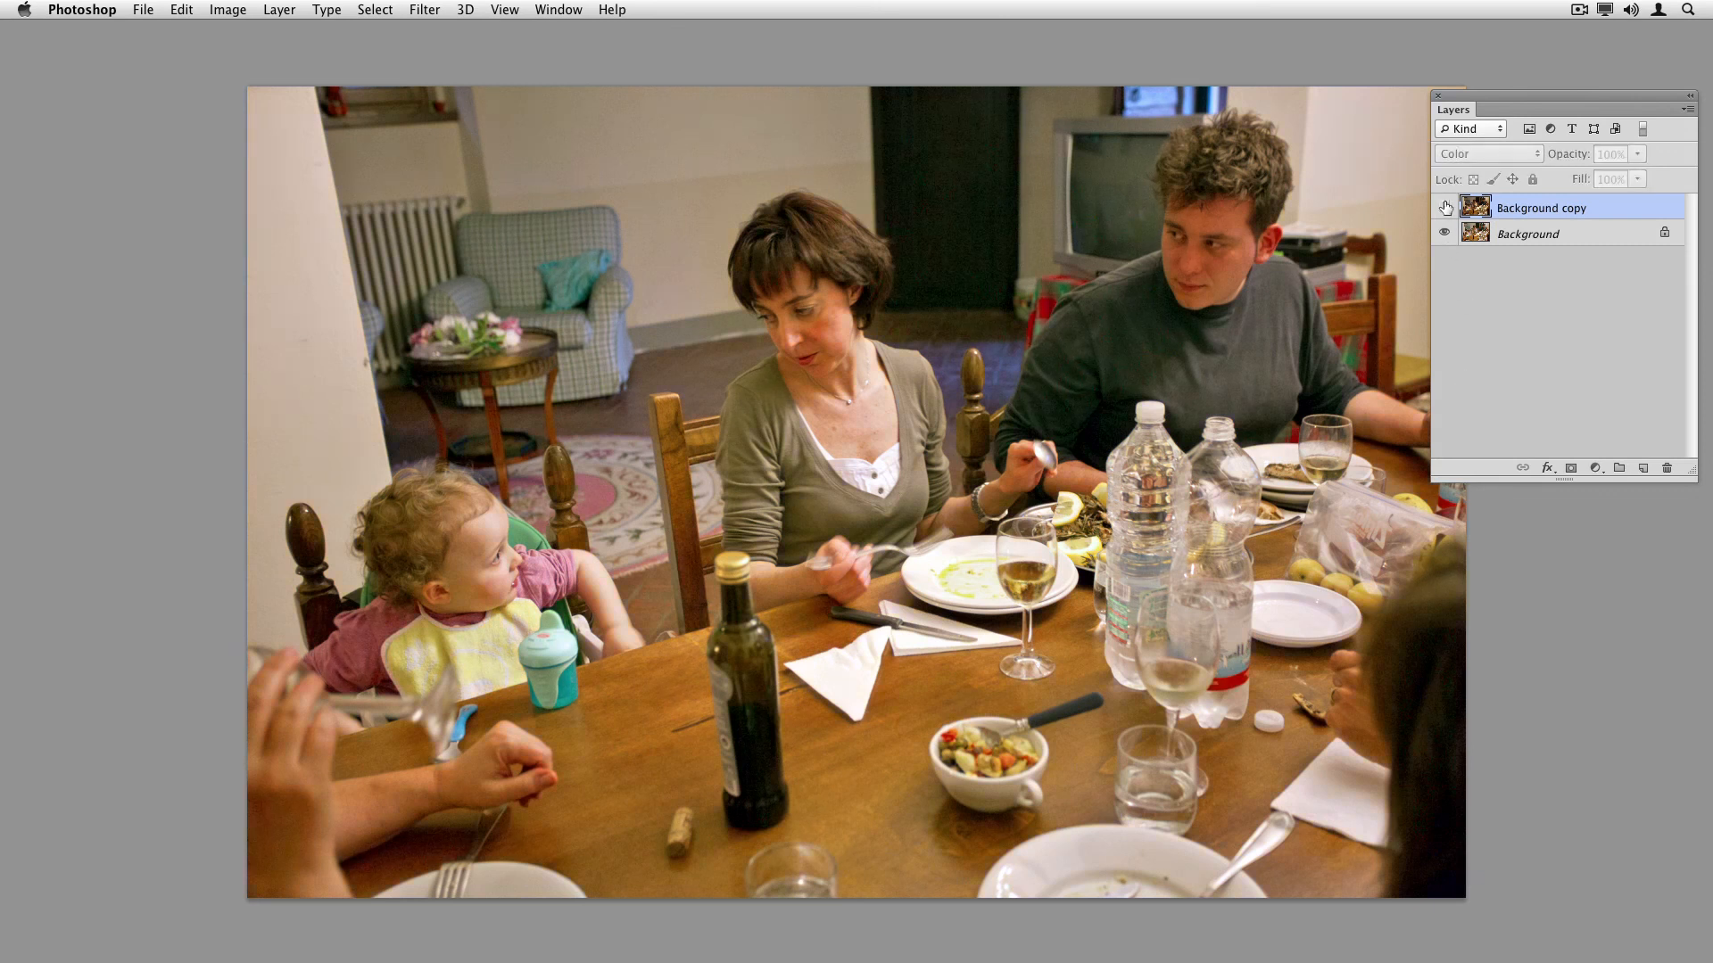
click(1445, 207)
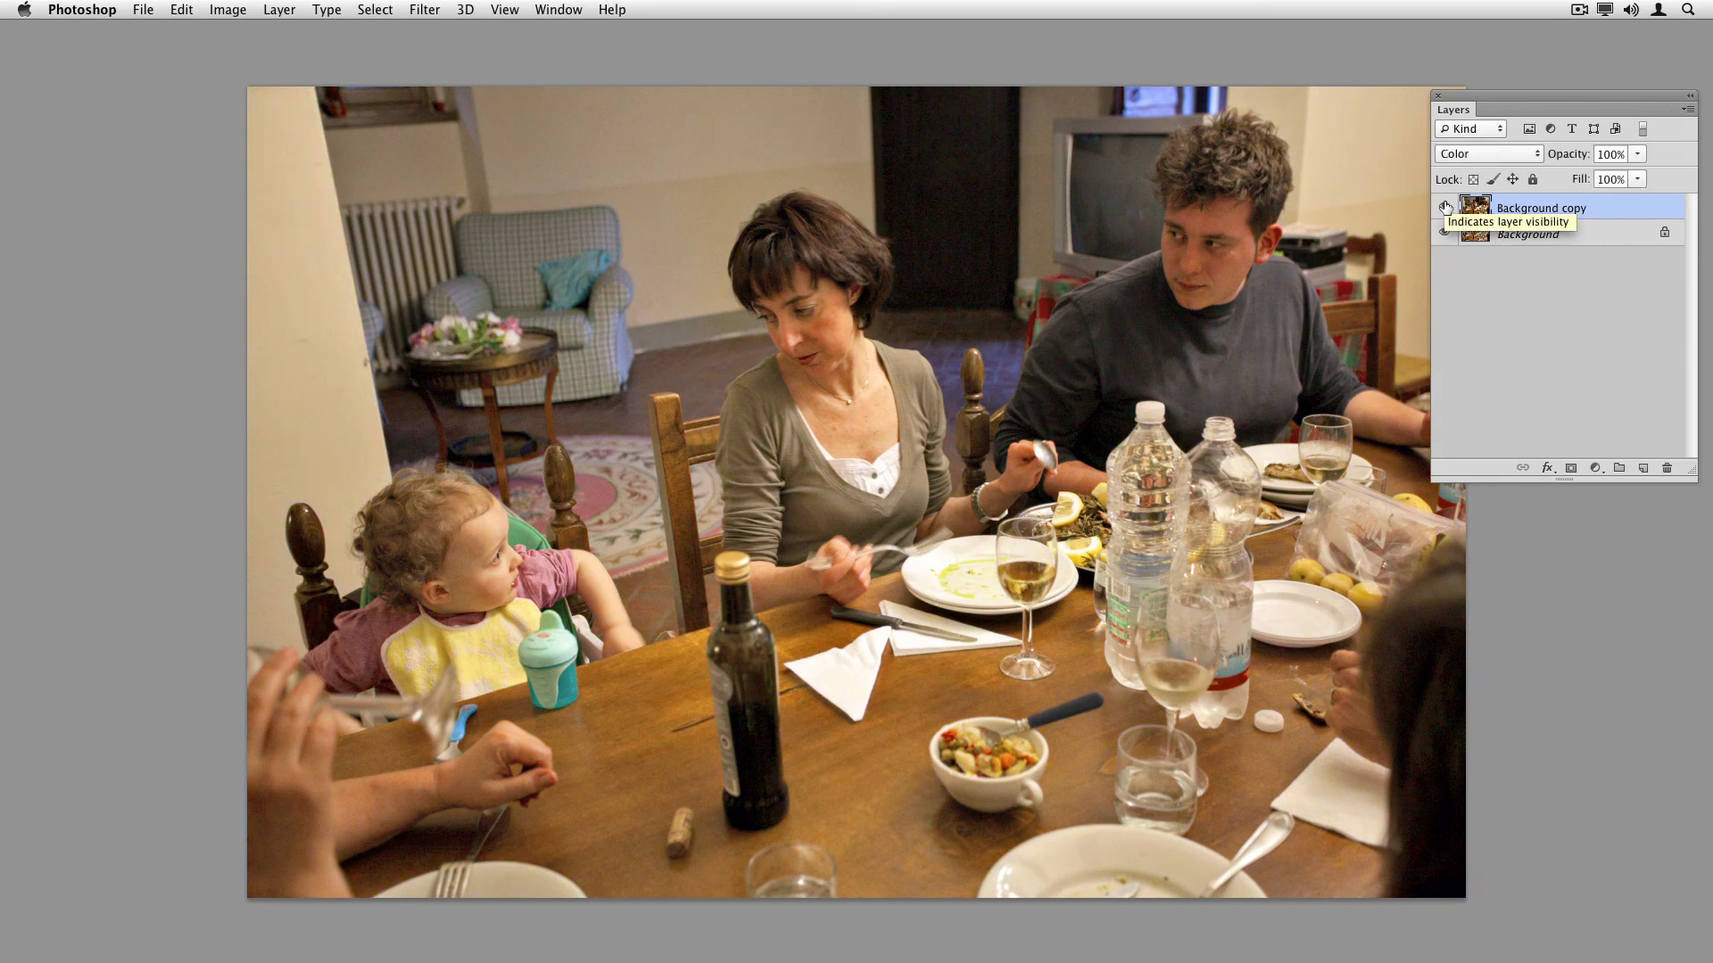
click(1445, 207)
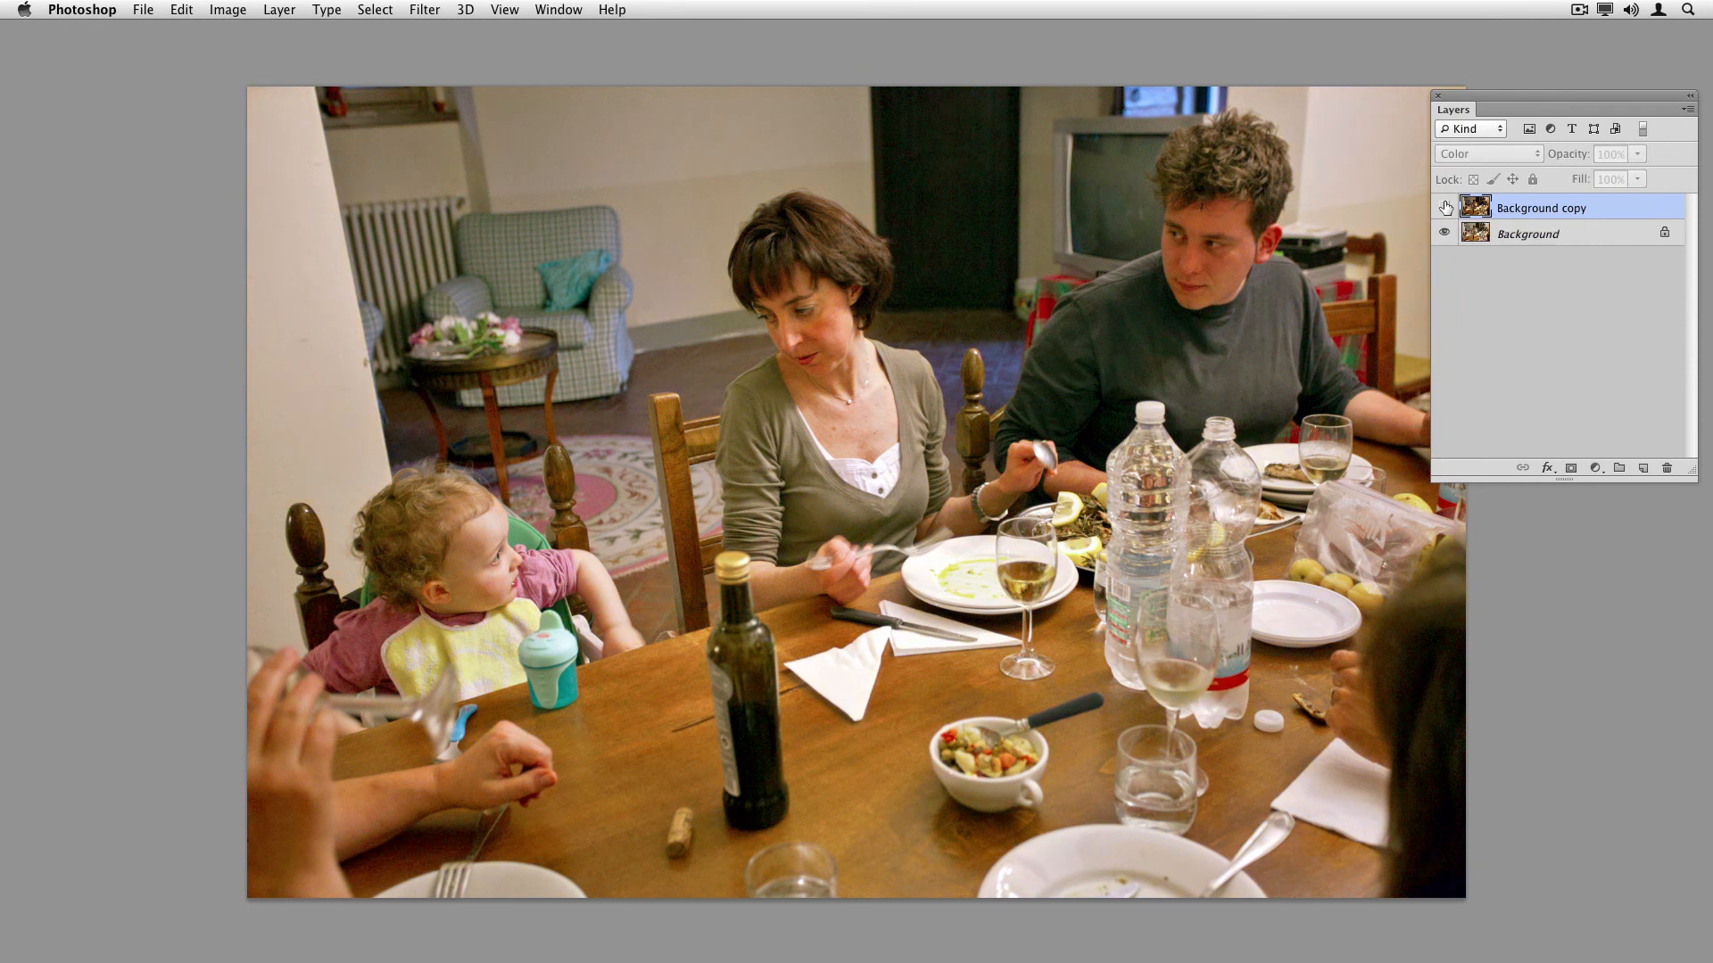
click(1445, 207)
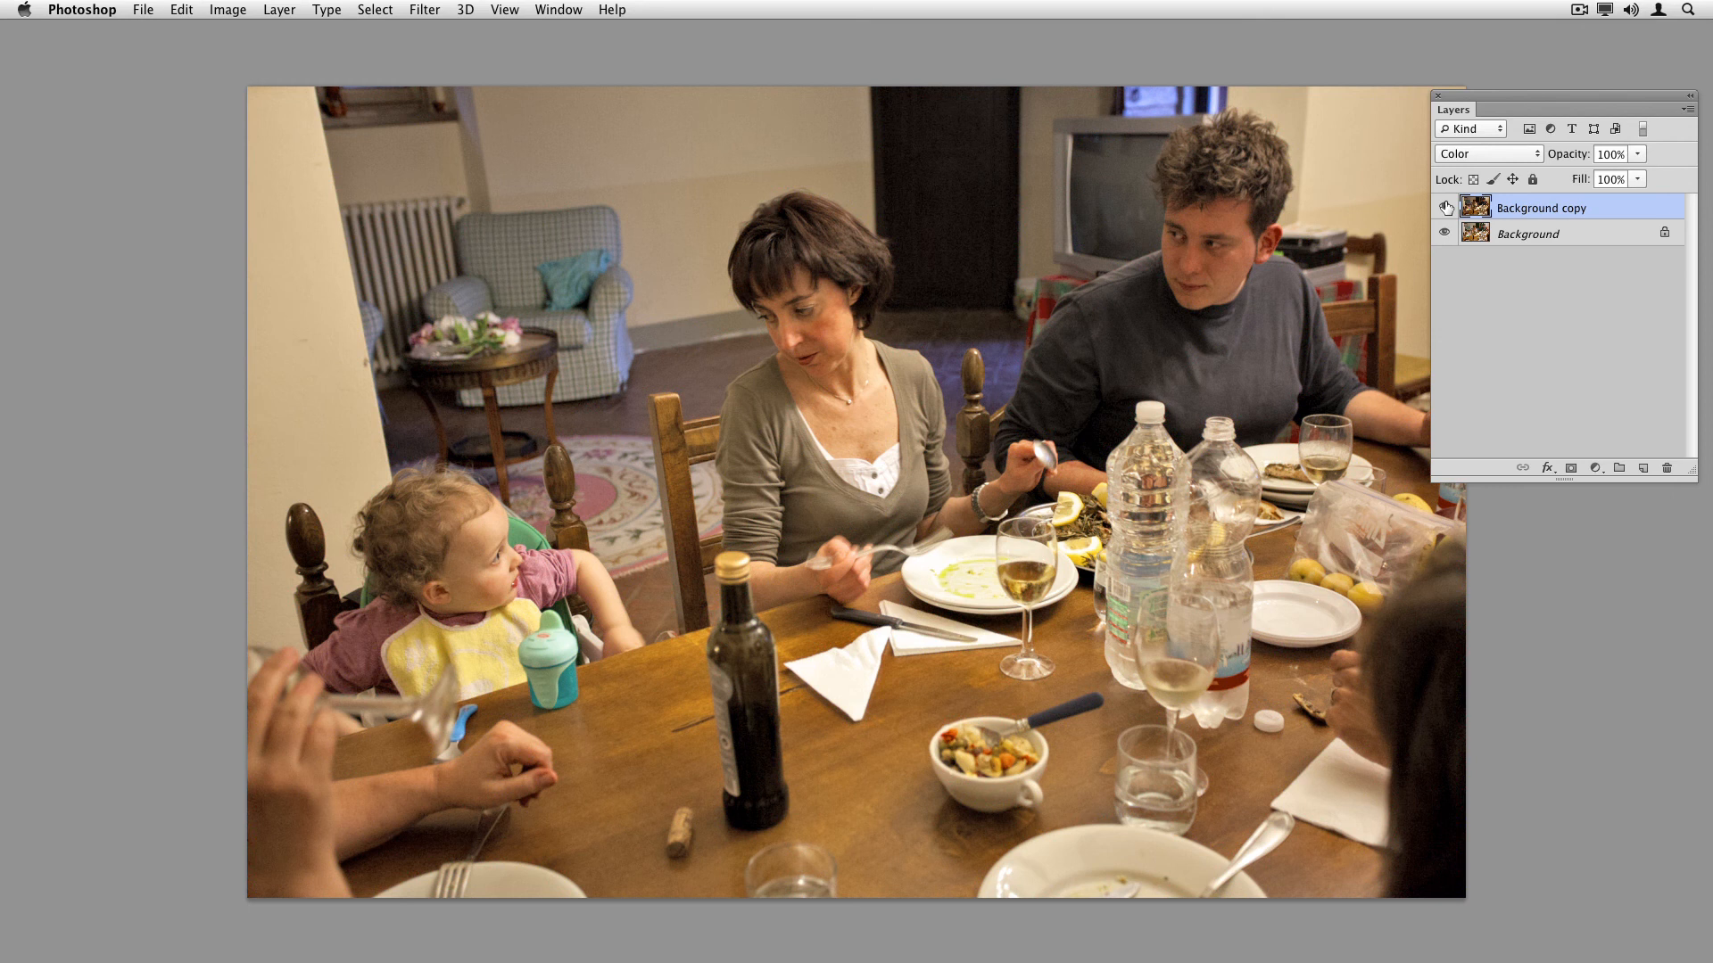
click(1446, 208)
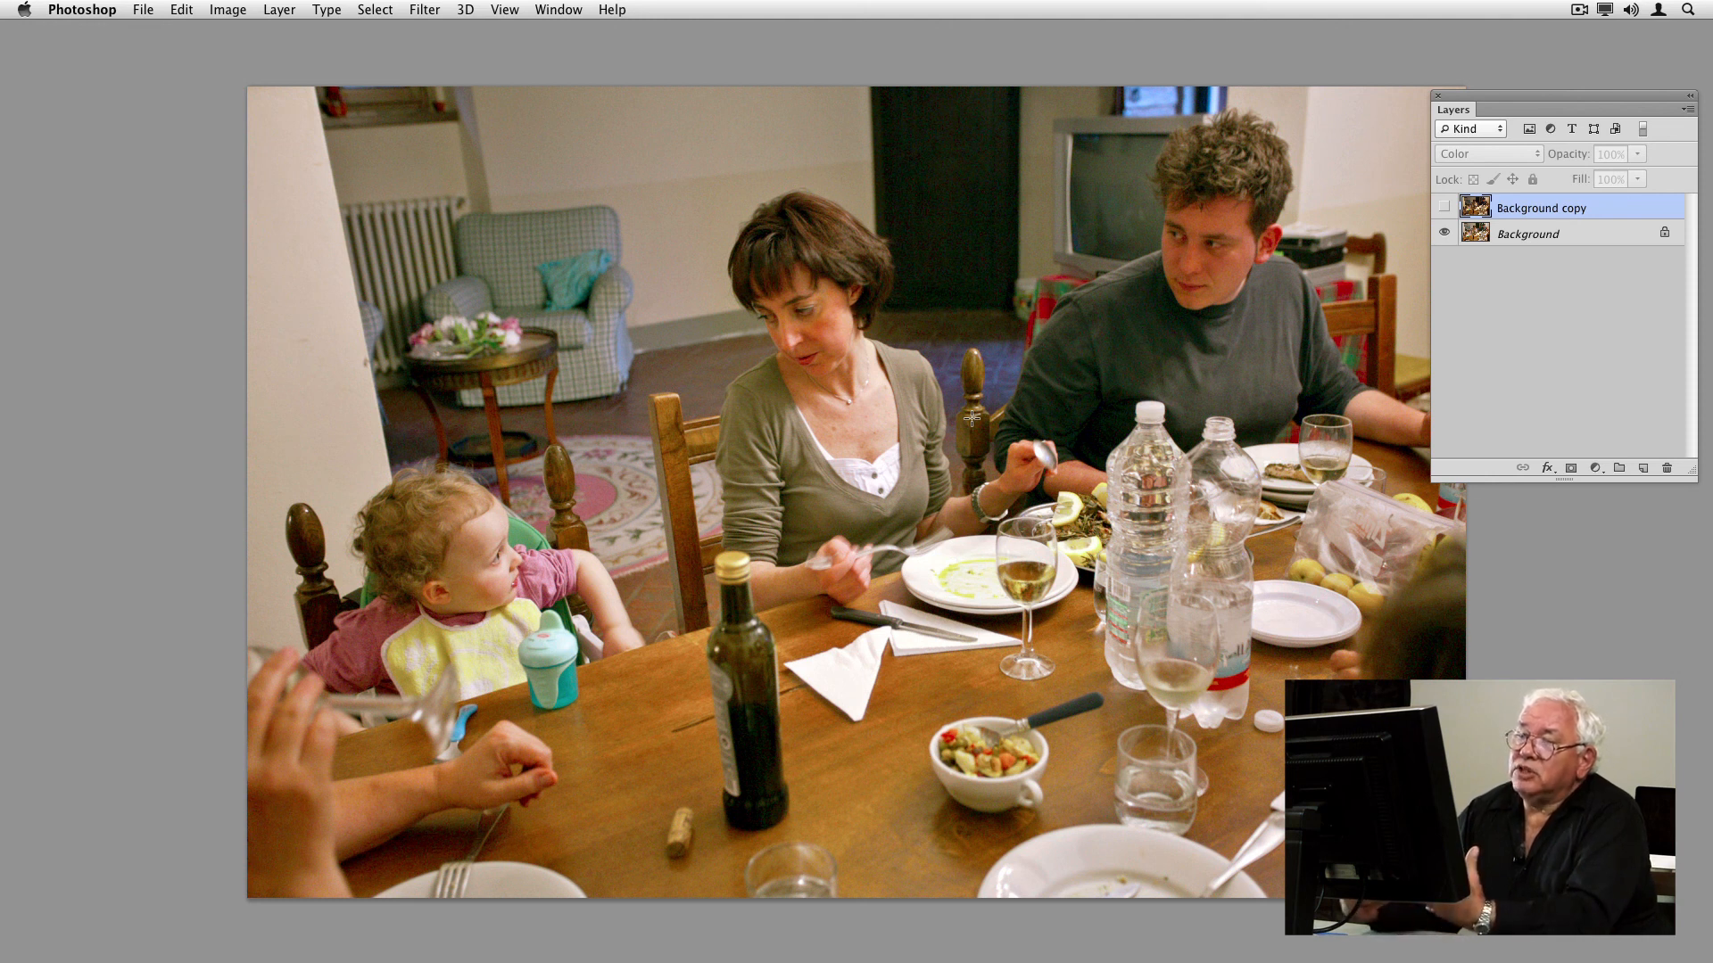
click(1445, 206)
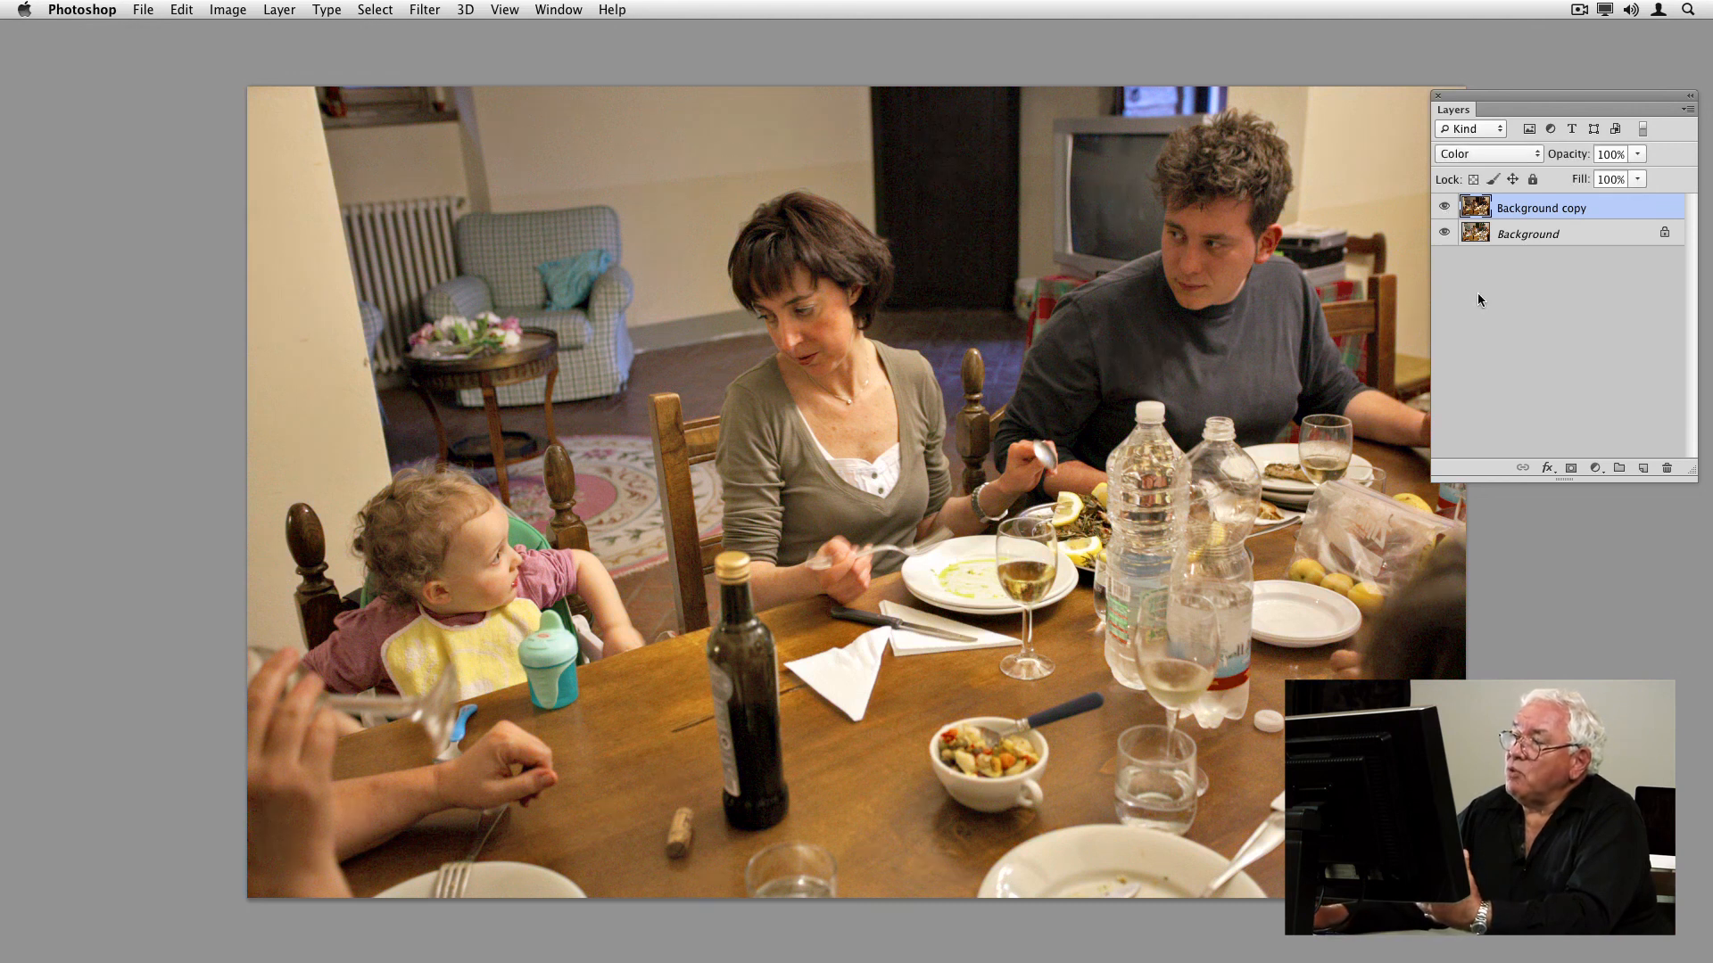
Step: Try the Background copy layer at 22% opacity and toggle its visibility to compare
drag(1573, 156, 1495, 145)
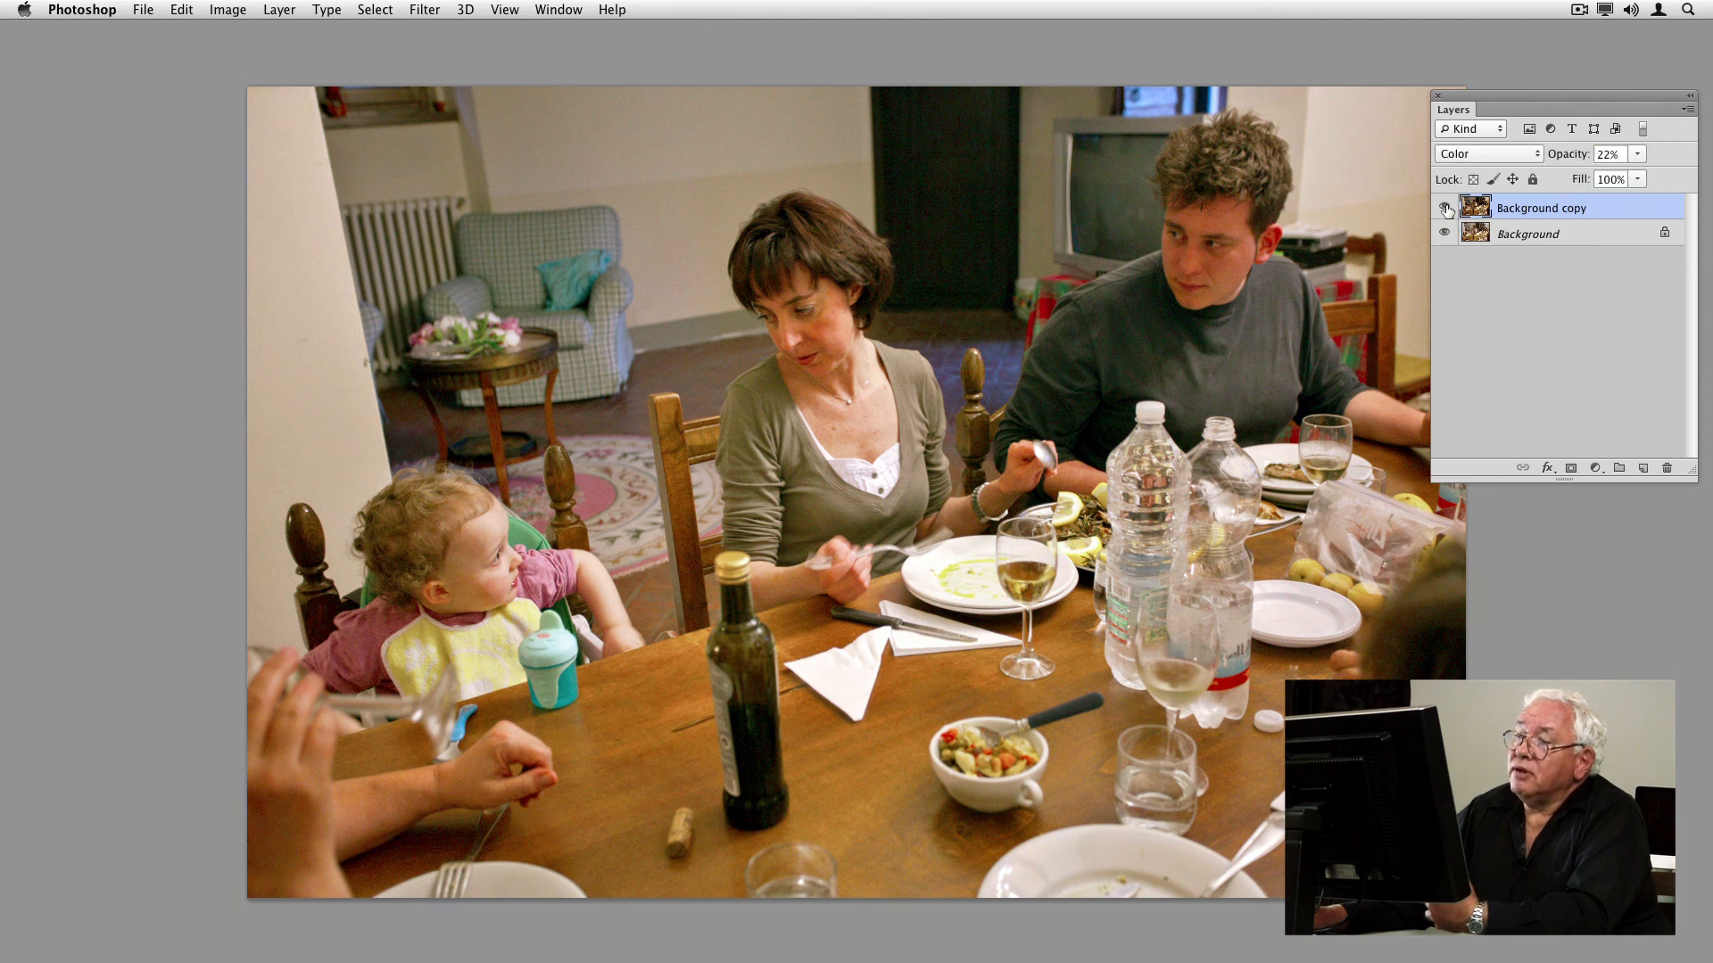
click(1445, 209)
click(1445, 209)
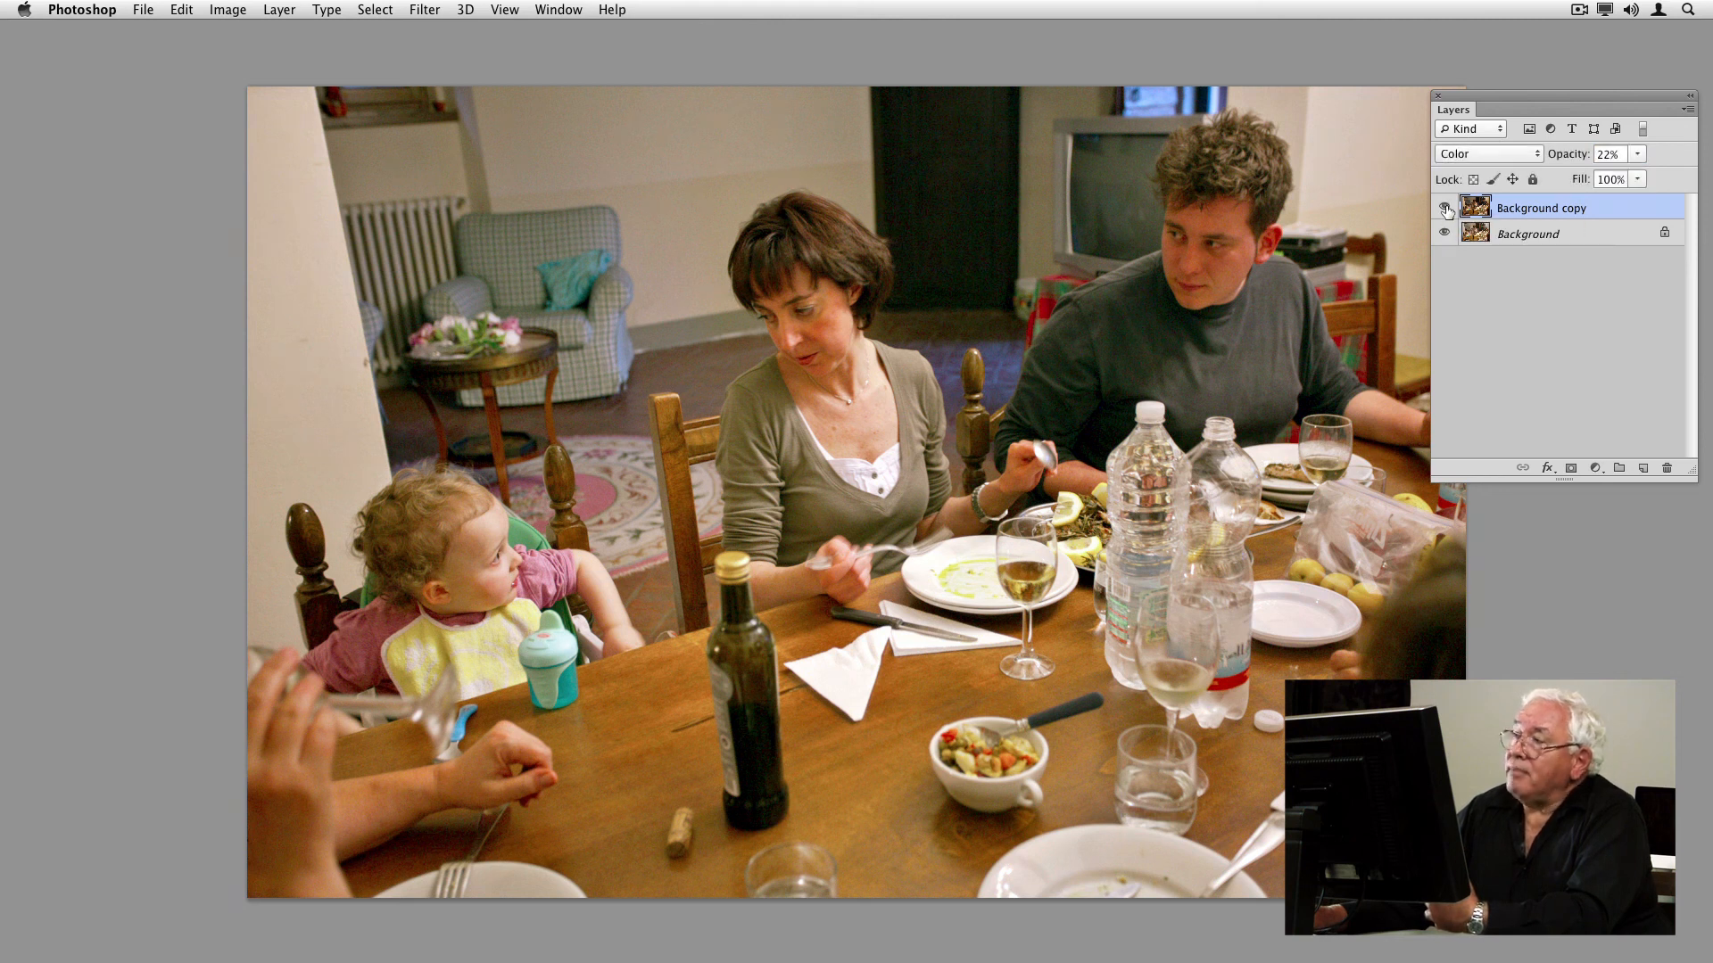
Step: Set the Background copy layer's opacity to 31% and toggle its visibility to check the effect
drag(1573, 163, 1580, 161)
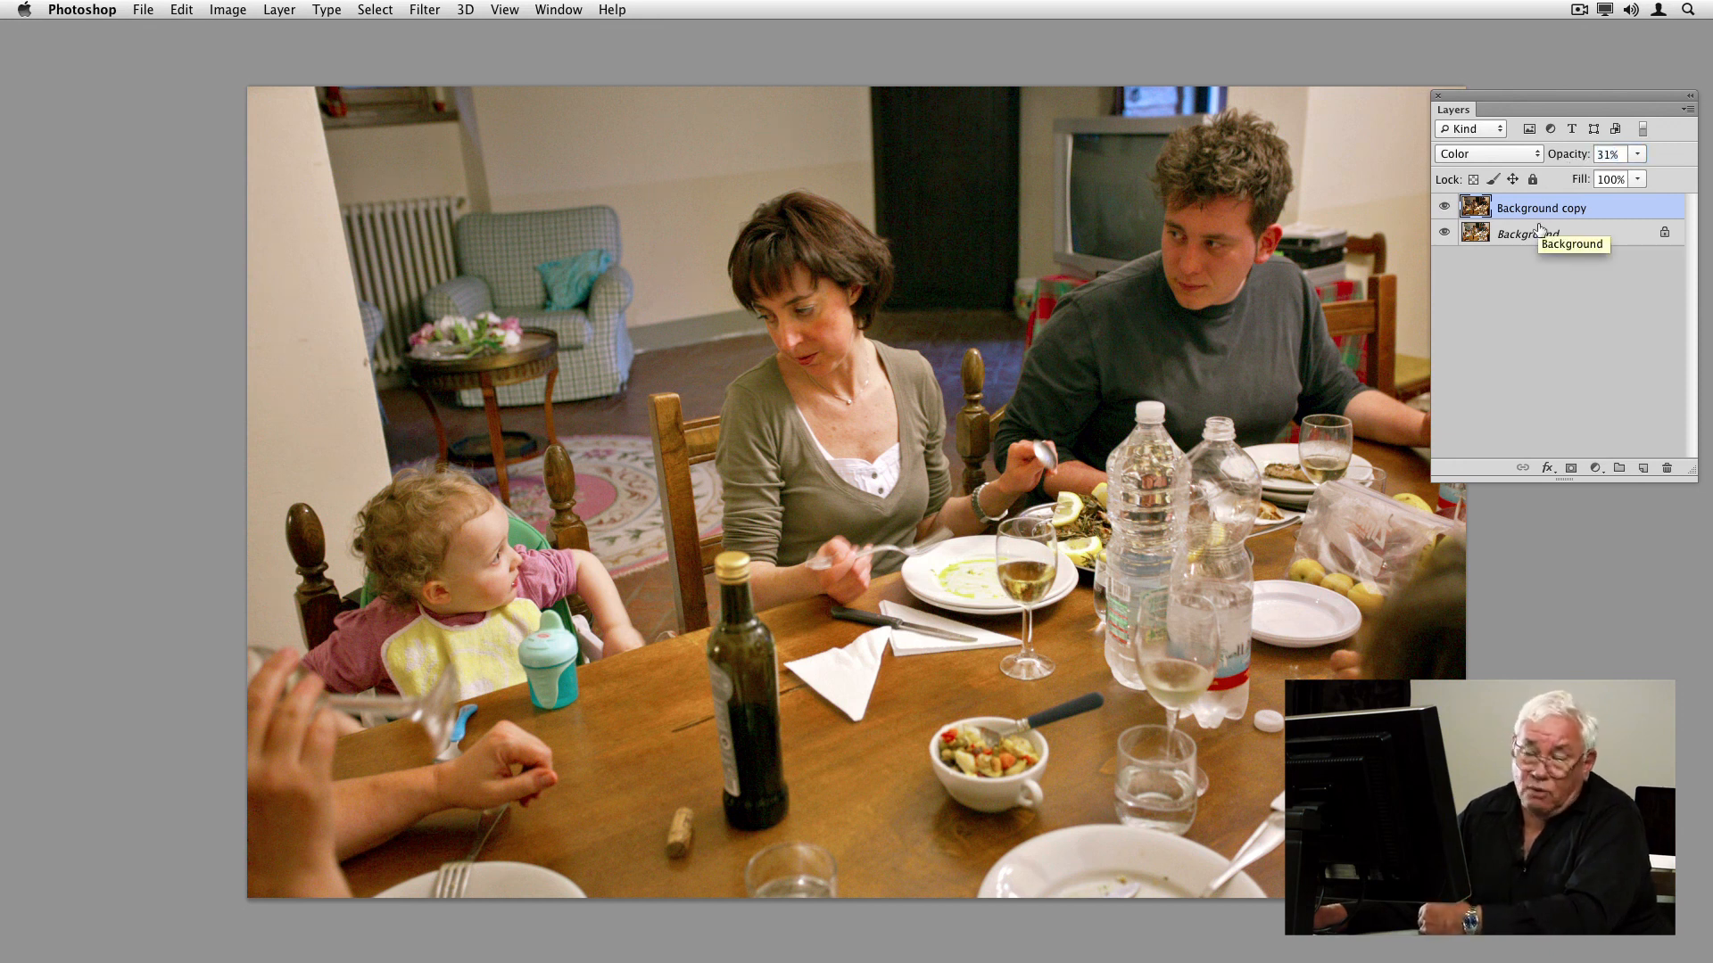
click(1445, 208)
click(1445, 208)
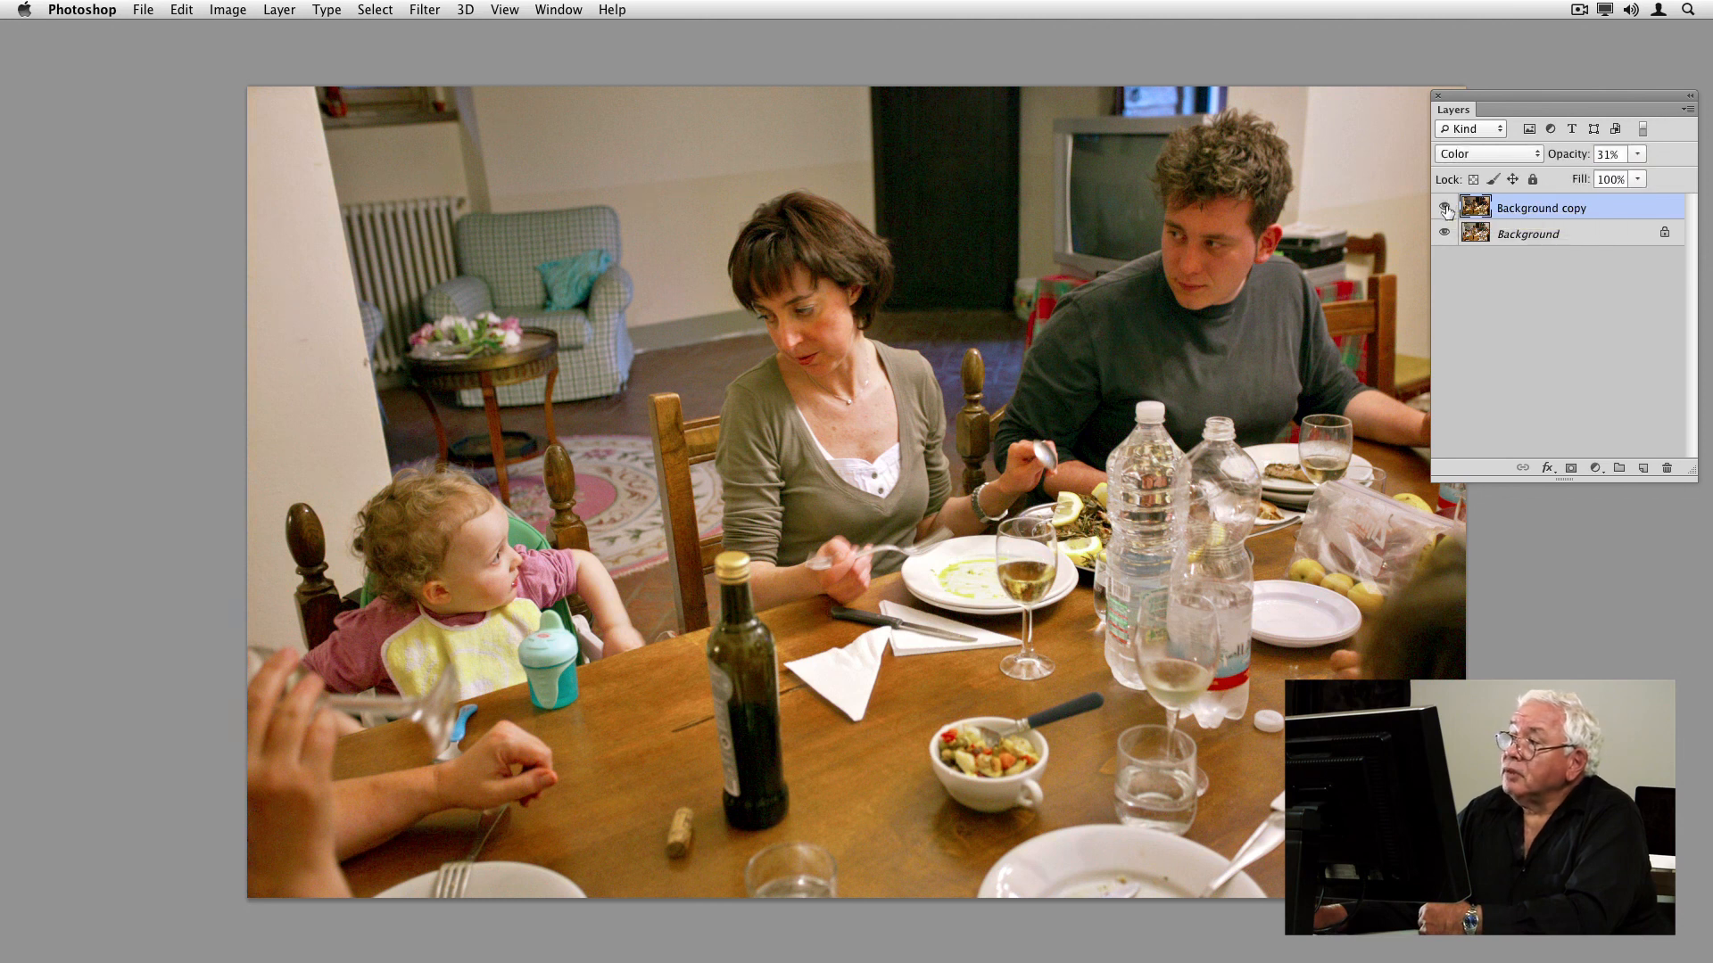